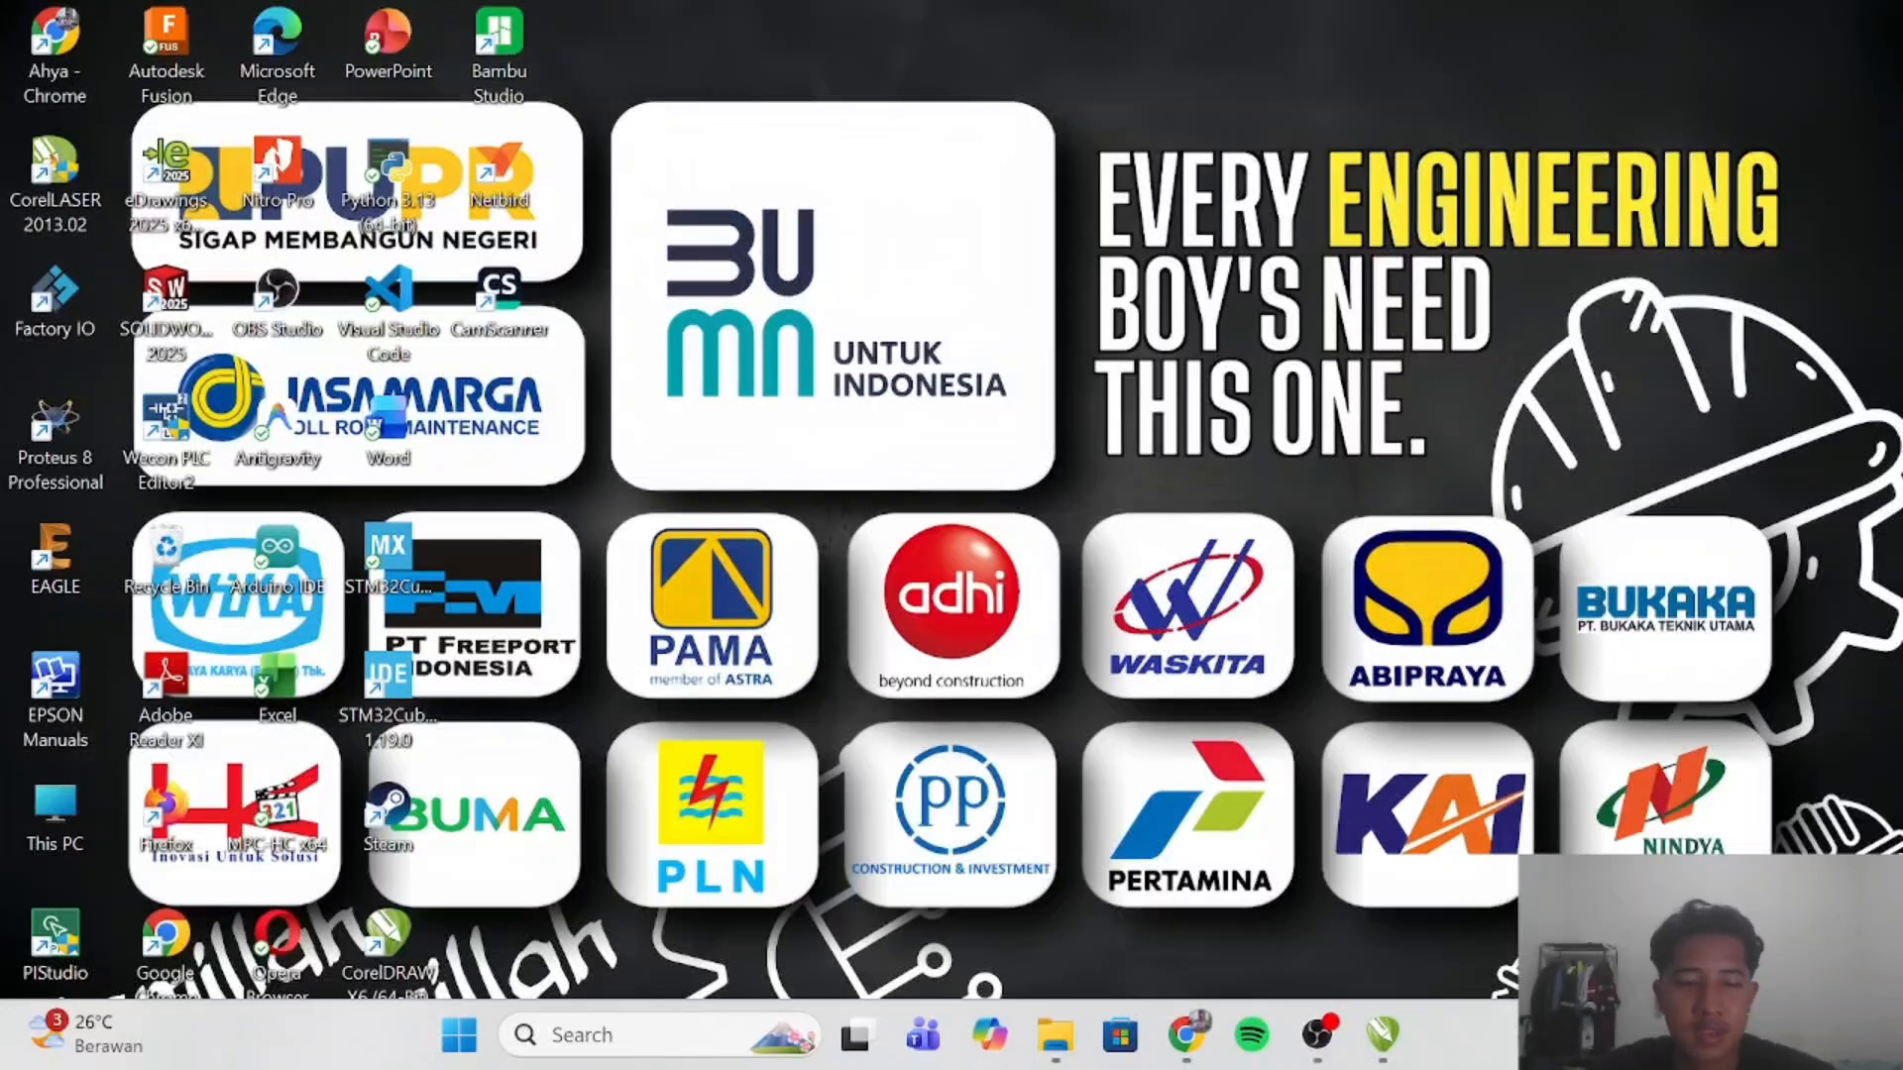
# Switch to CorelDRAW and draw a rectangle about 102 mm wide and 26 mm high near the upper part of the page
pyautogui.click(1384, 1039)
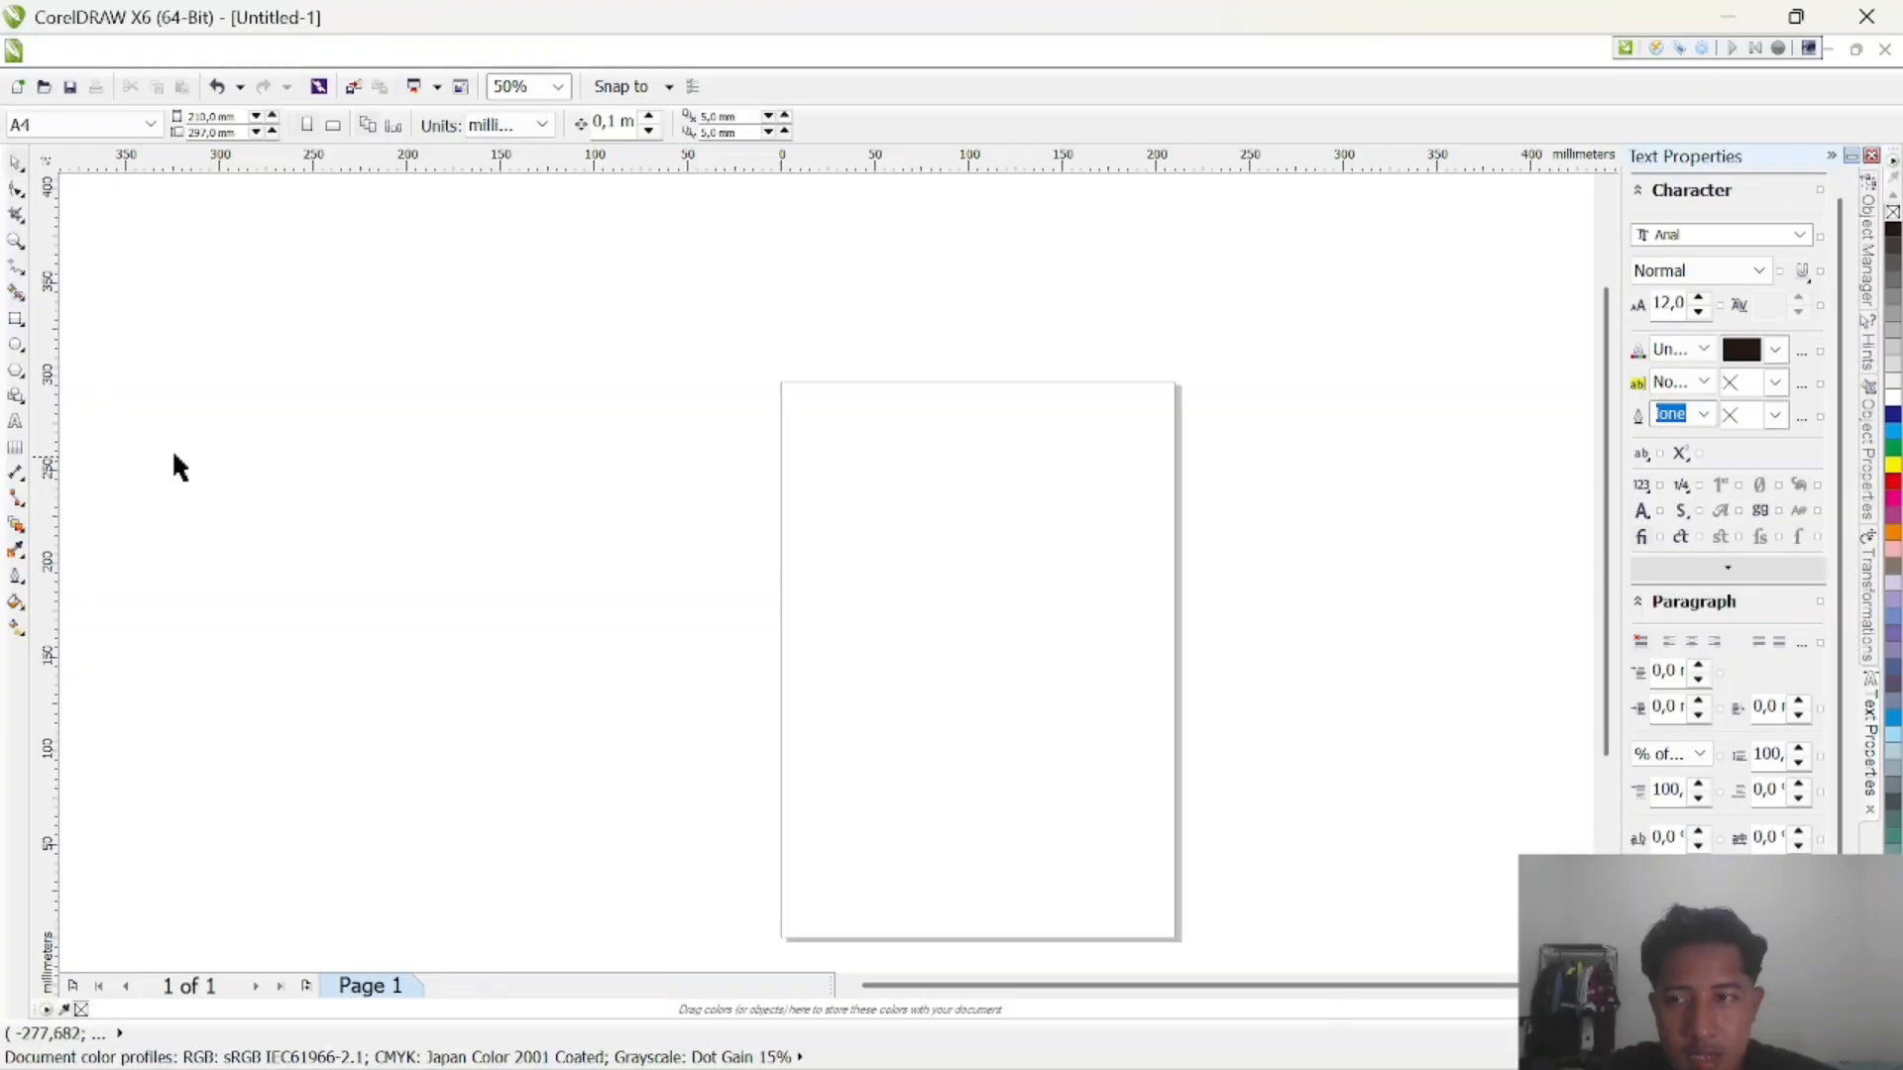
pyautogui.click(17, 327)
pyautogui.moveTo(812, 452); pyautogui.dragTo(1004, 503)
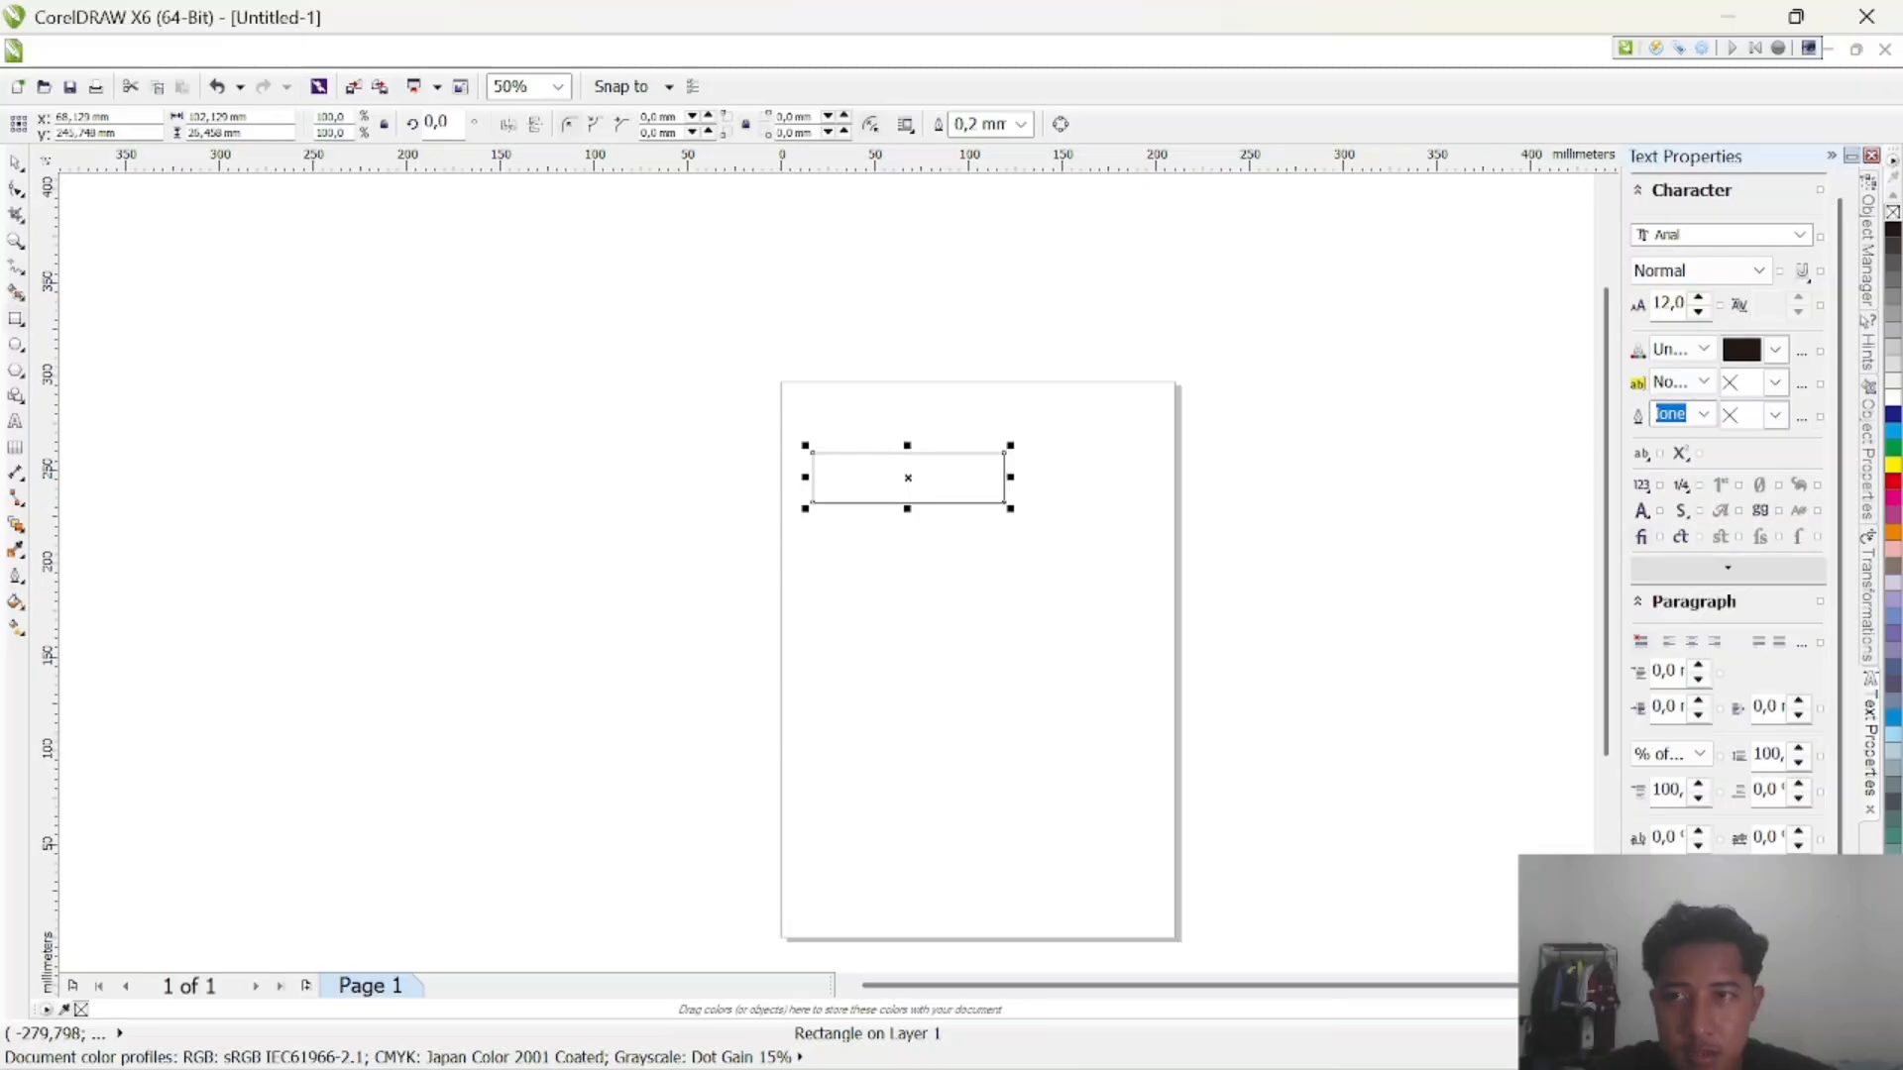
# Set the rectangle's width to 70 mm and its height to 20 mm
pyautogui.doubleClick(252, 117)
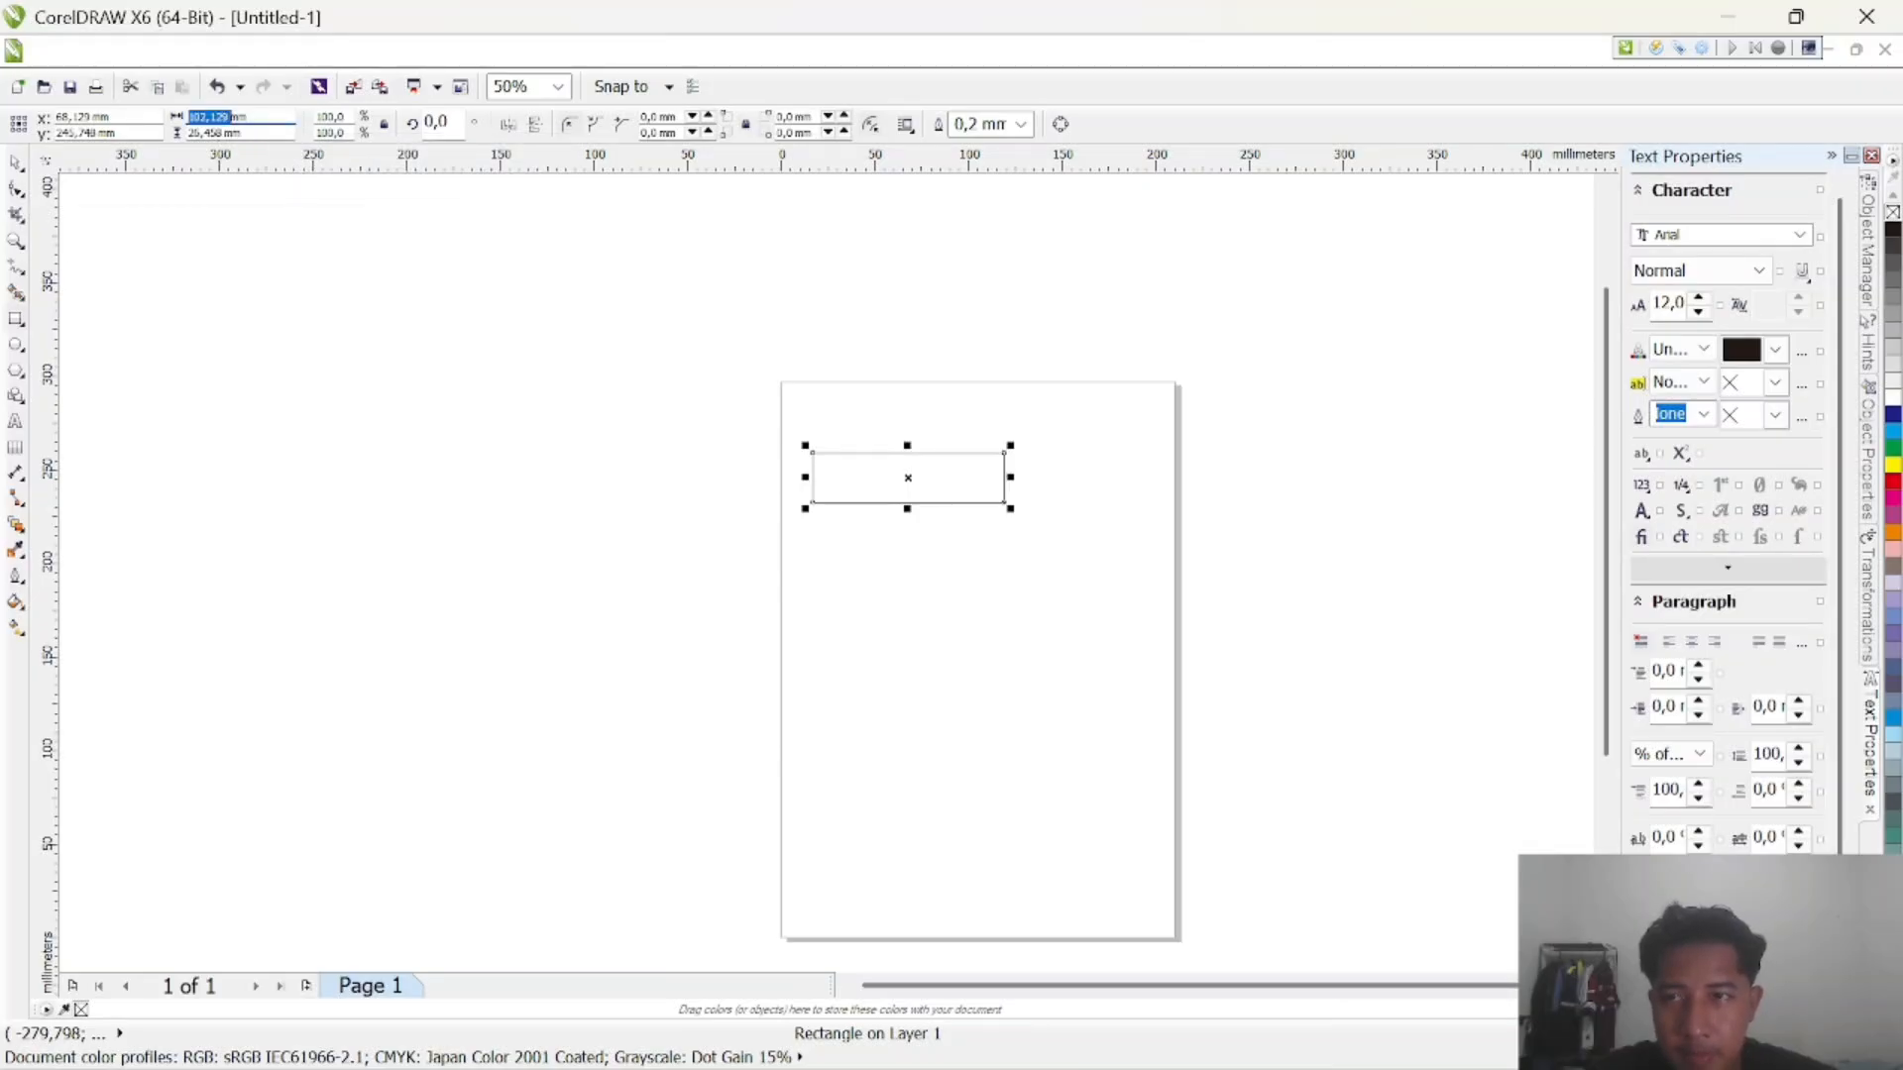
pyautogui.write('70')
pyautogui.press('Return')
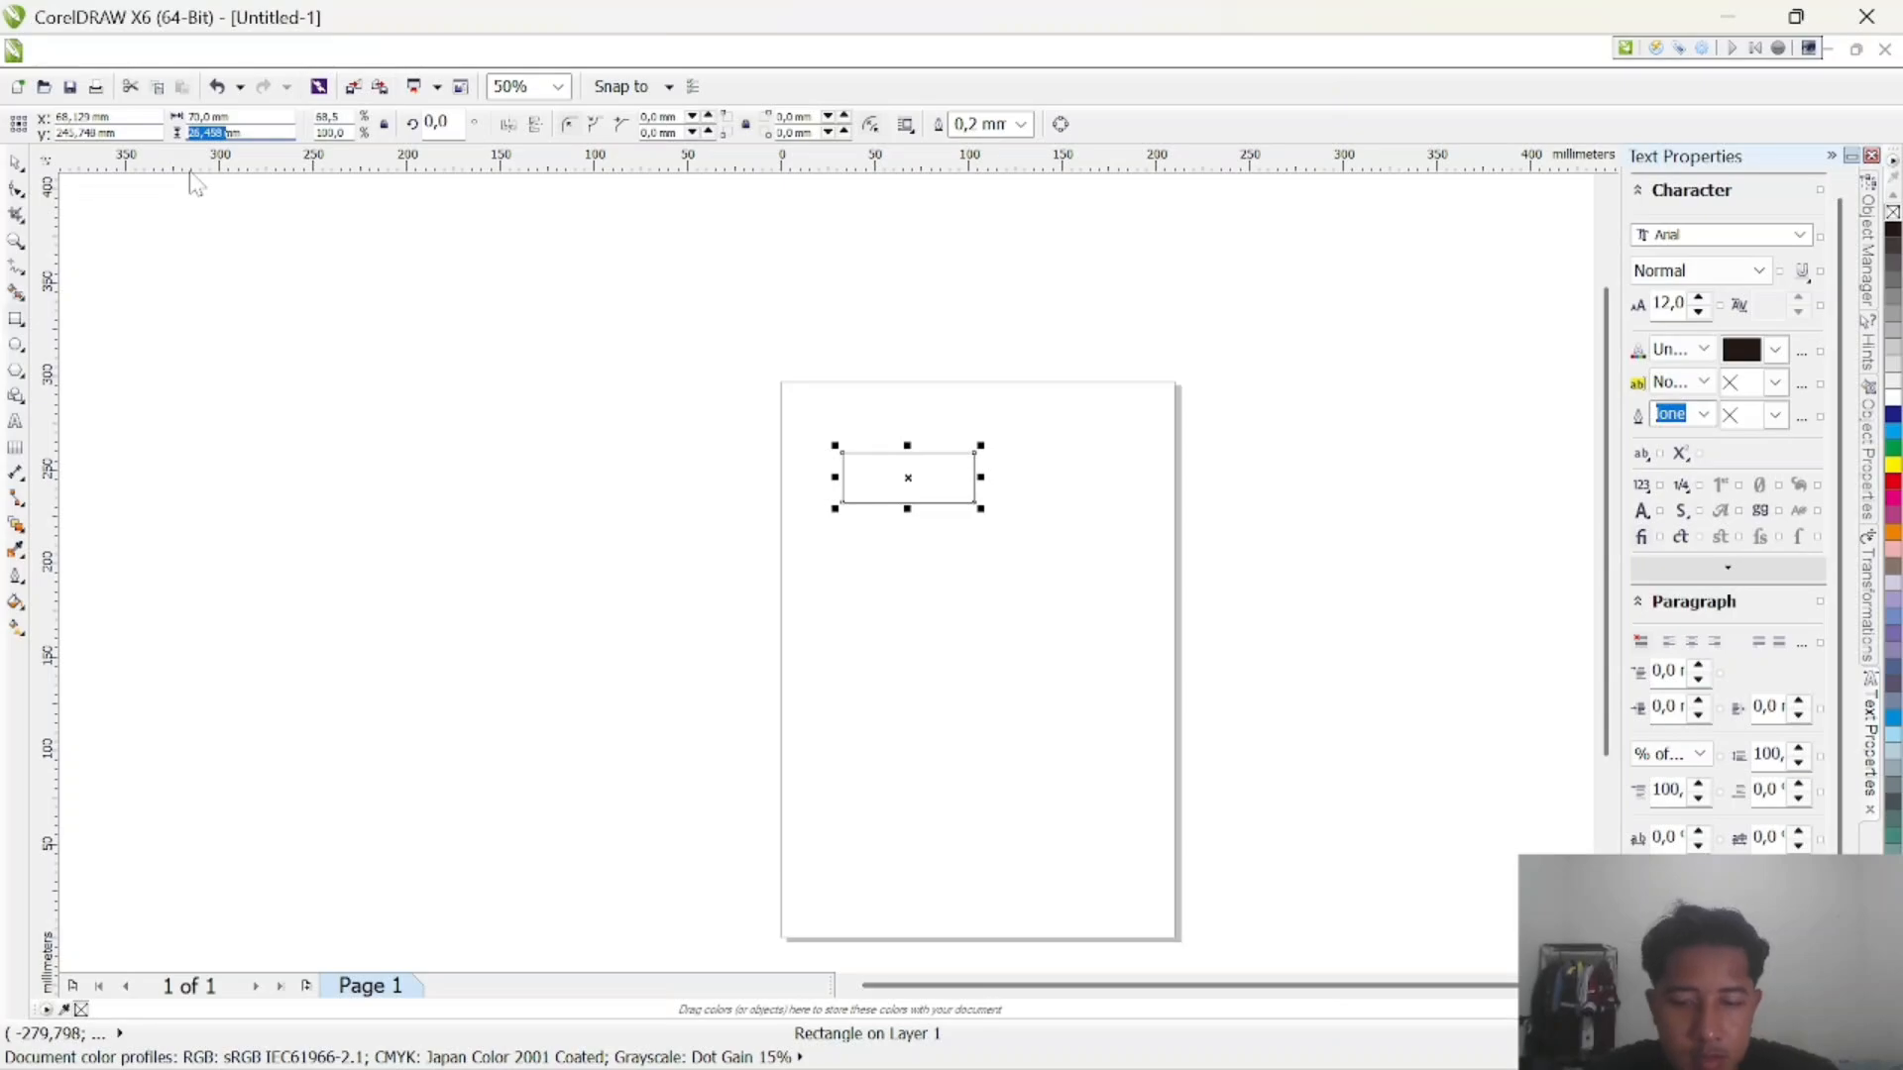
pyautogui.press('Return')
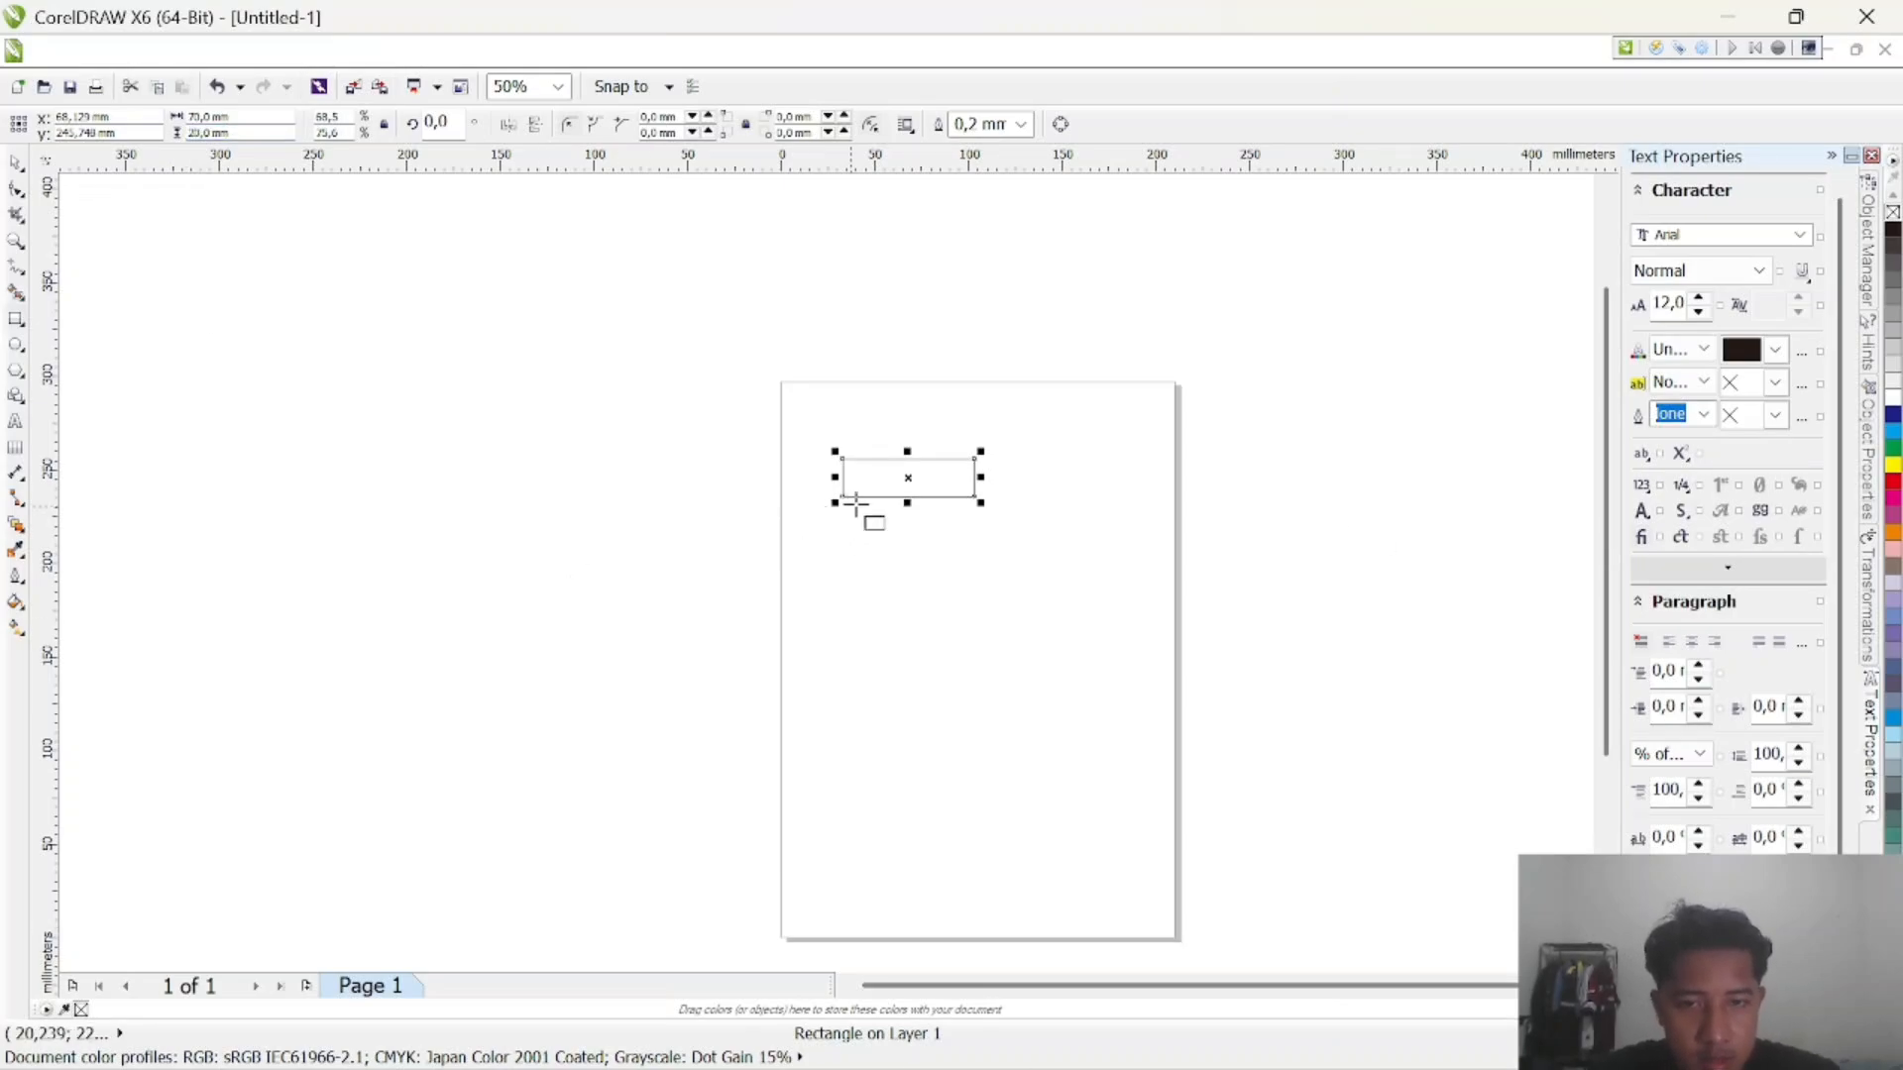
# Create a paragraph text frame about as wide as the rectangle just below it, containing the word ENGINEERING
pyautogui.scroll(1, 1006, 507)
pyautogui.scroll(1, 786, 417)
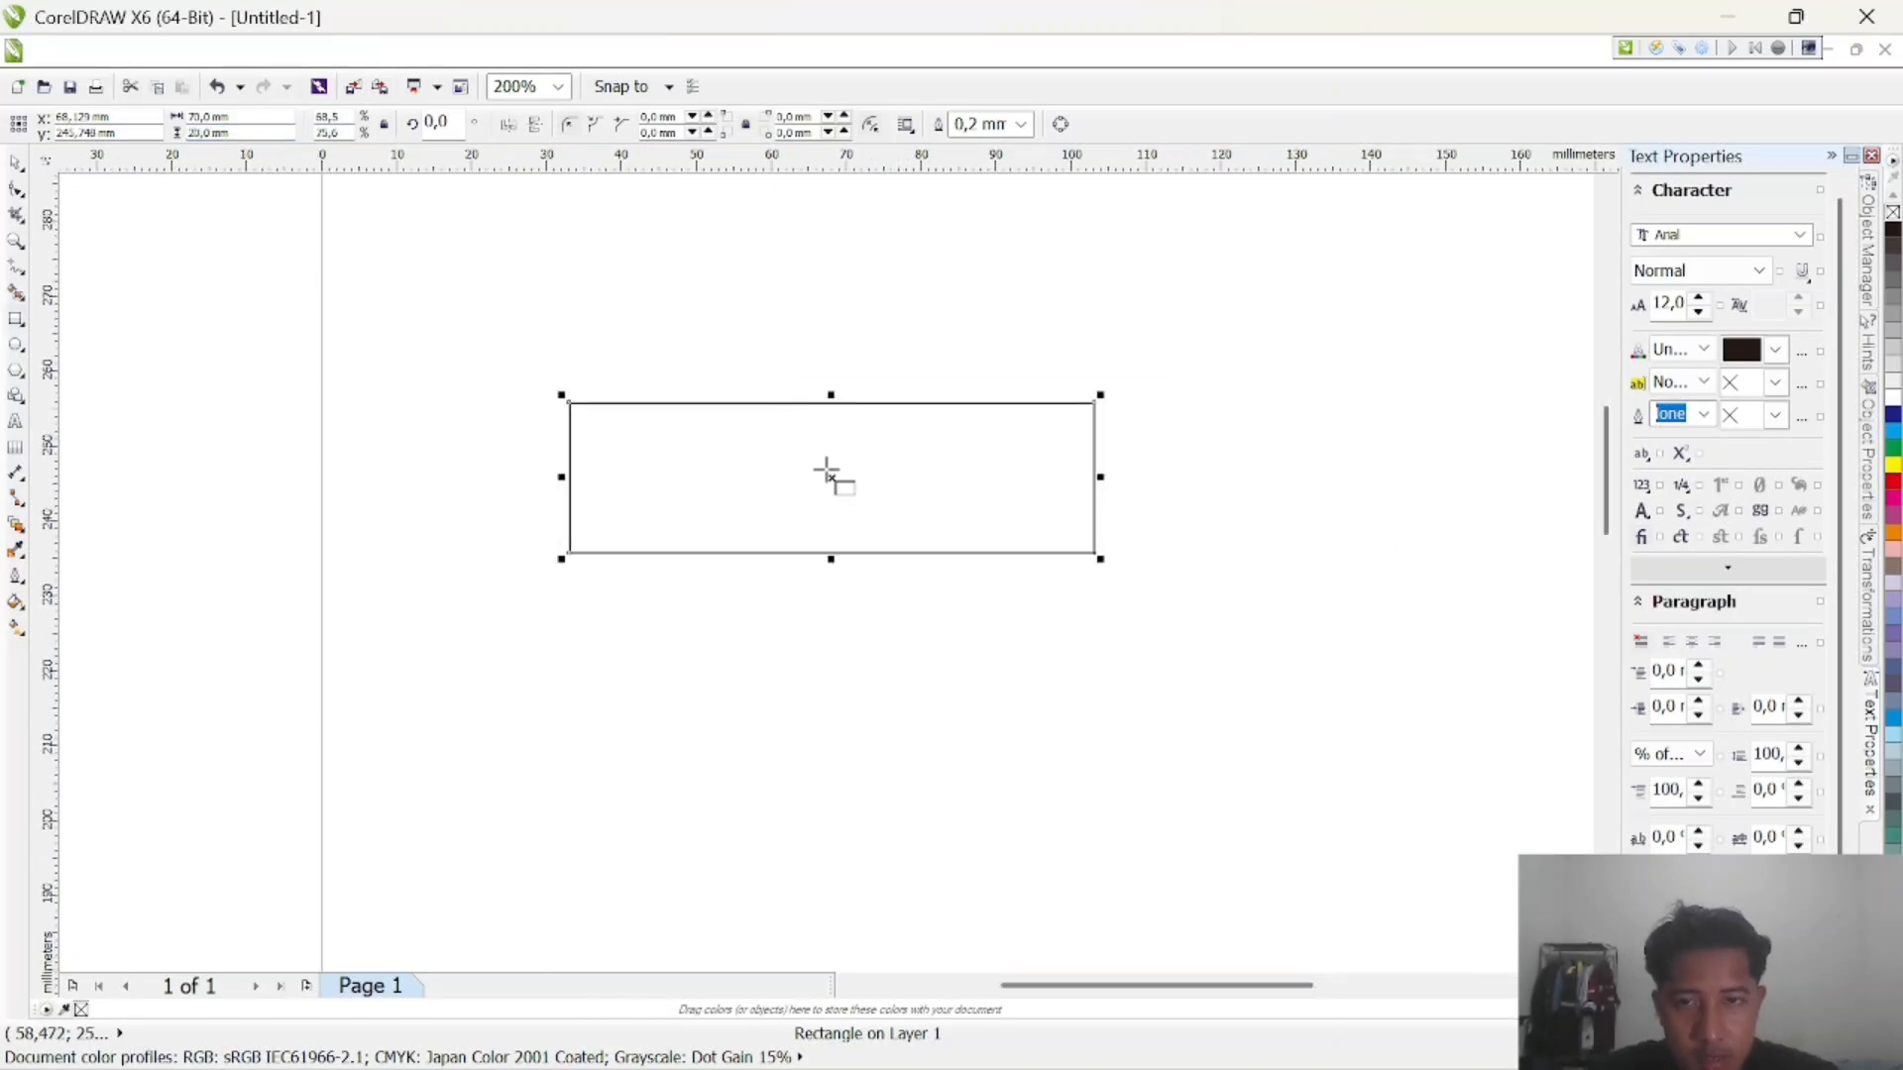
pyautogui.click(15, 421)
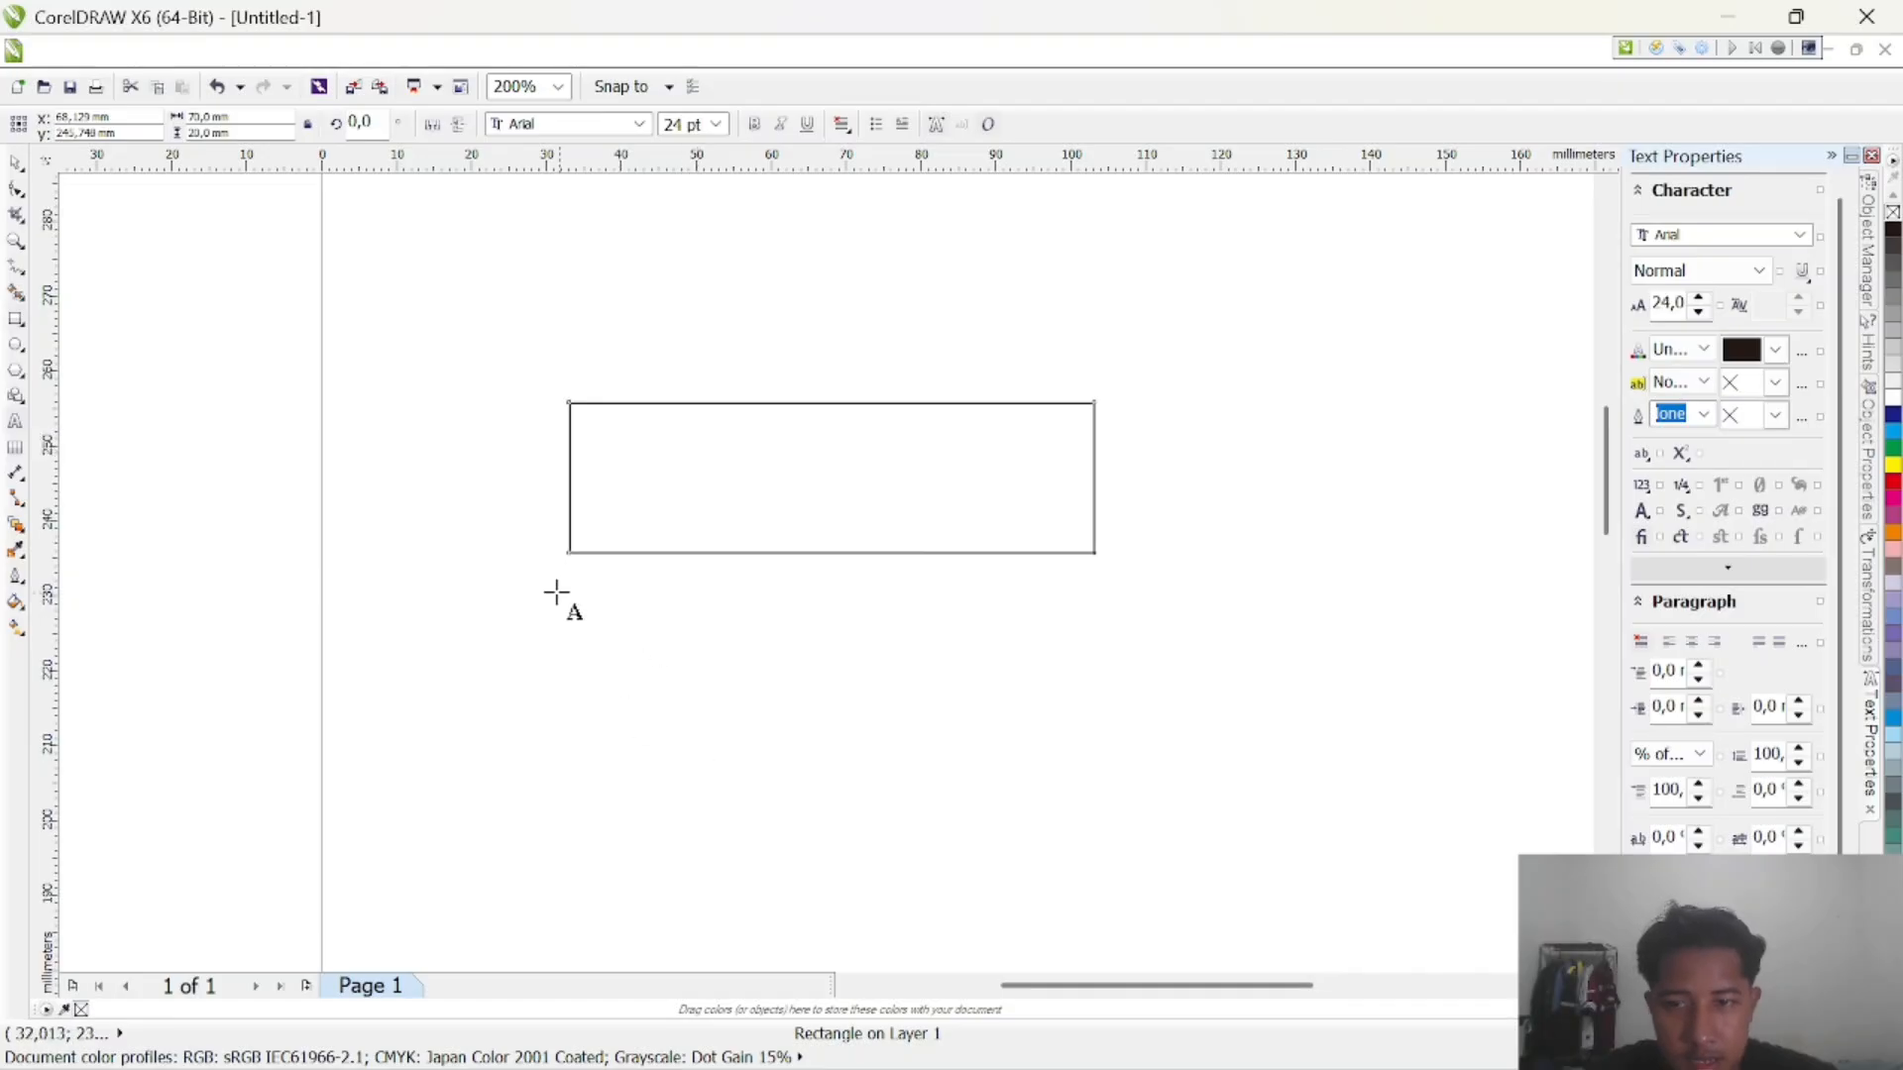
pyautogui.moveTo(557, 592); pyautogui.dragTo(1079, 786)
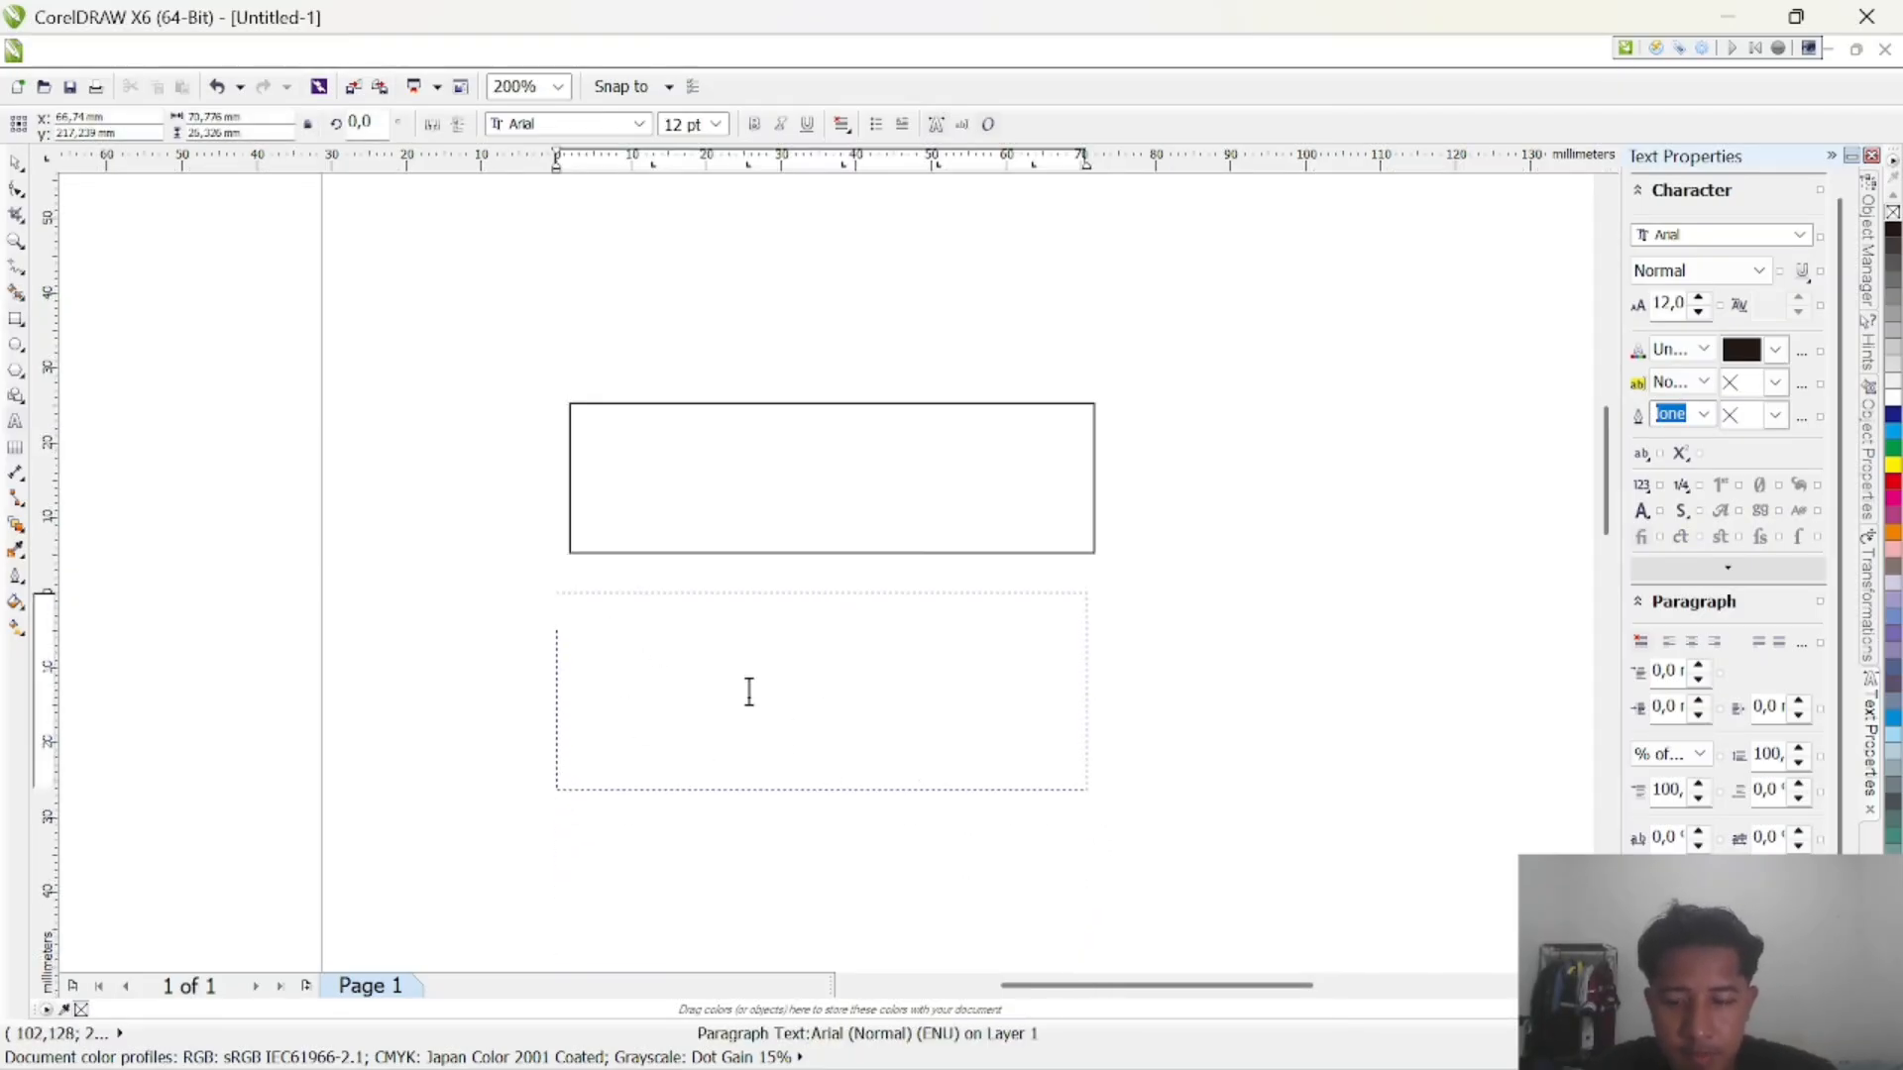
pyautogui.write('ENGINEERING')
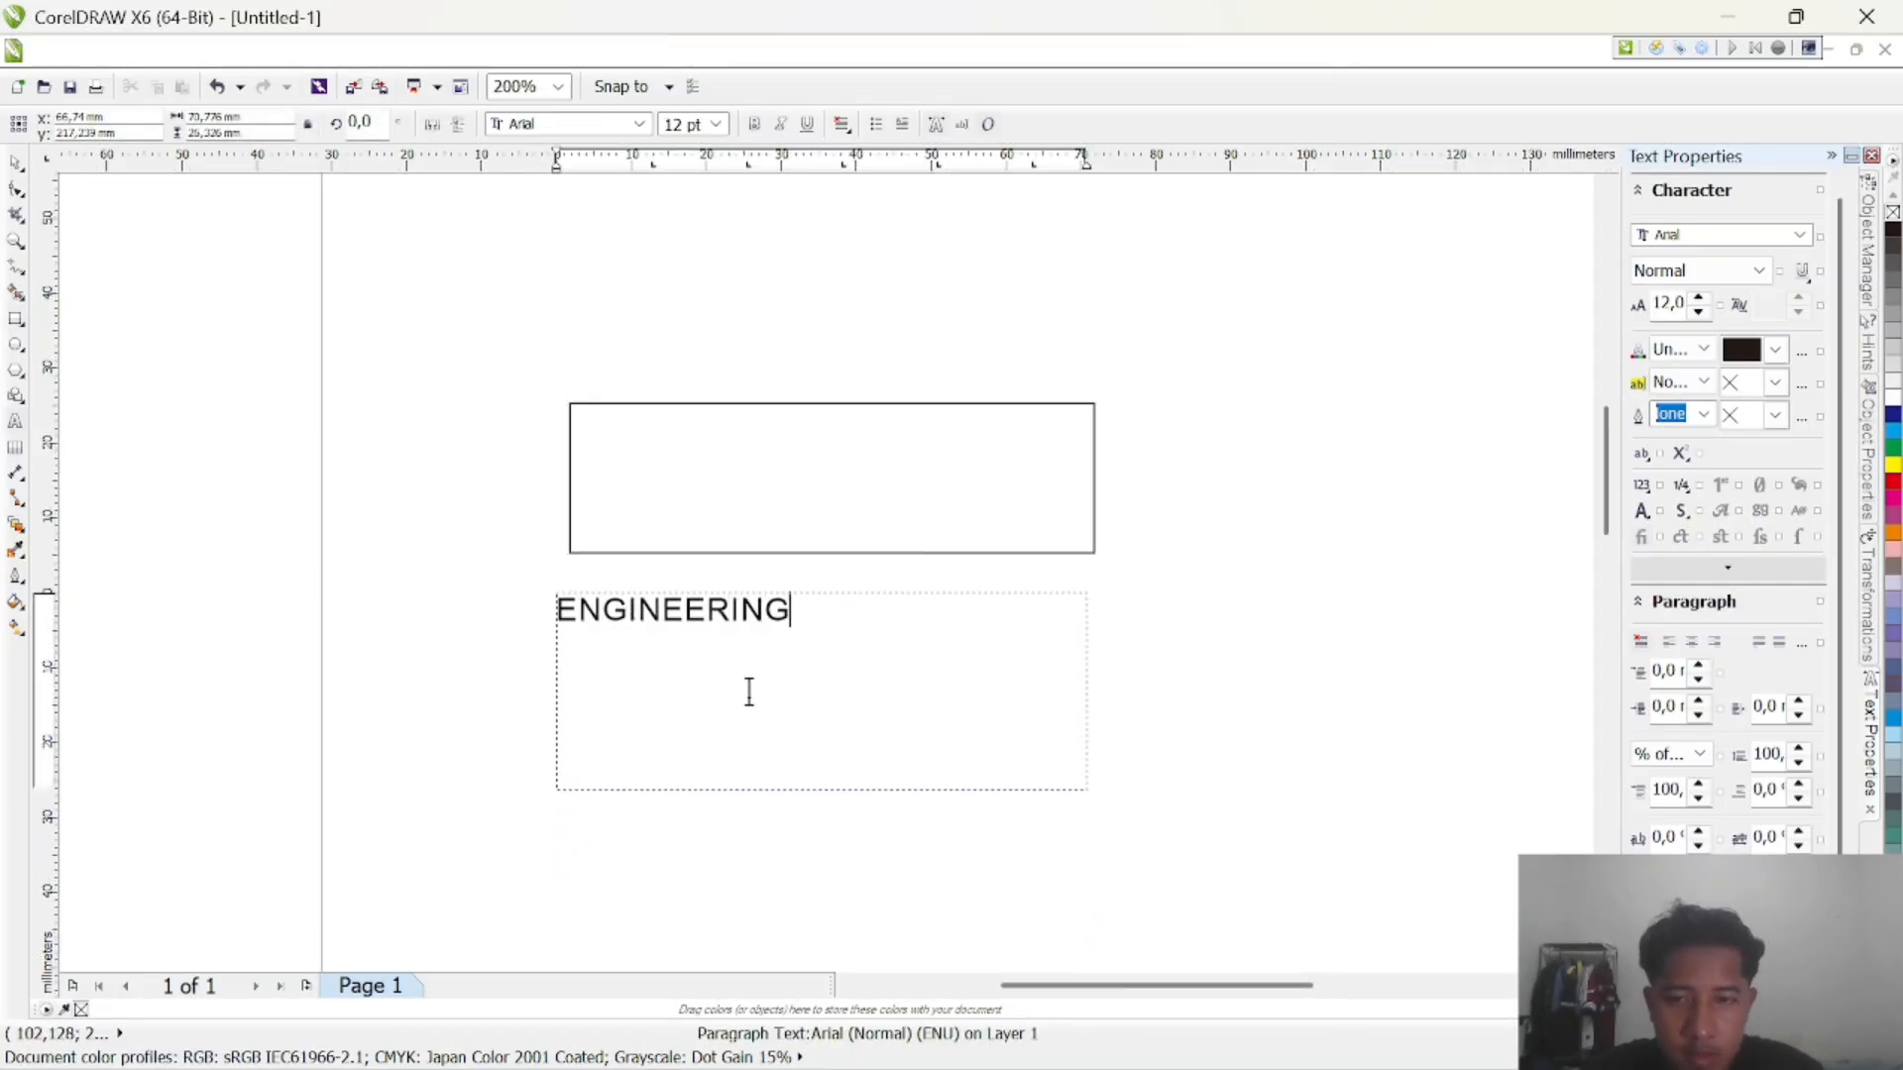
# Format the ENGINEERING text as 16 pt in the Clarendon Blk BT font
pyautogui.moveTo(825, 600); pyautogui.dragTo(545, 605)
pyautogui.click(716, 124)
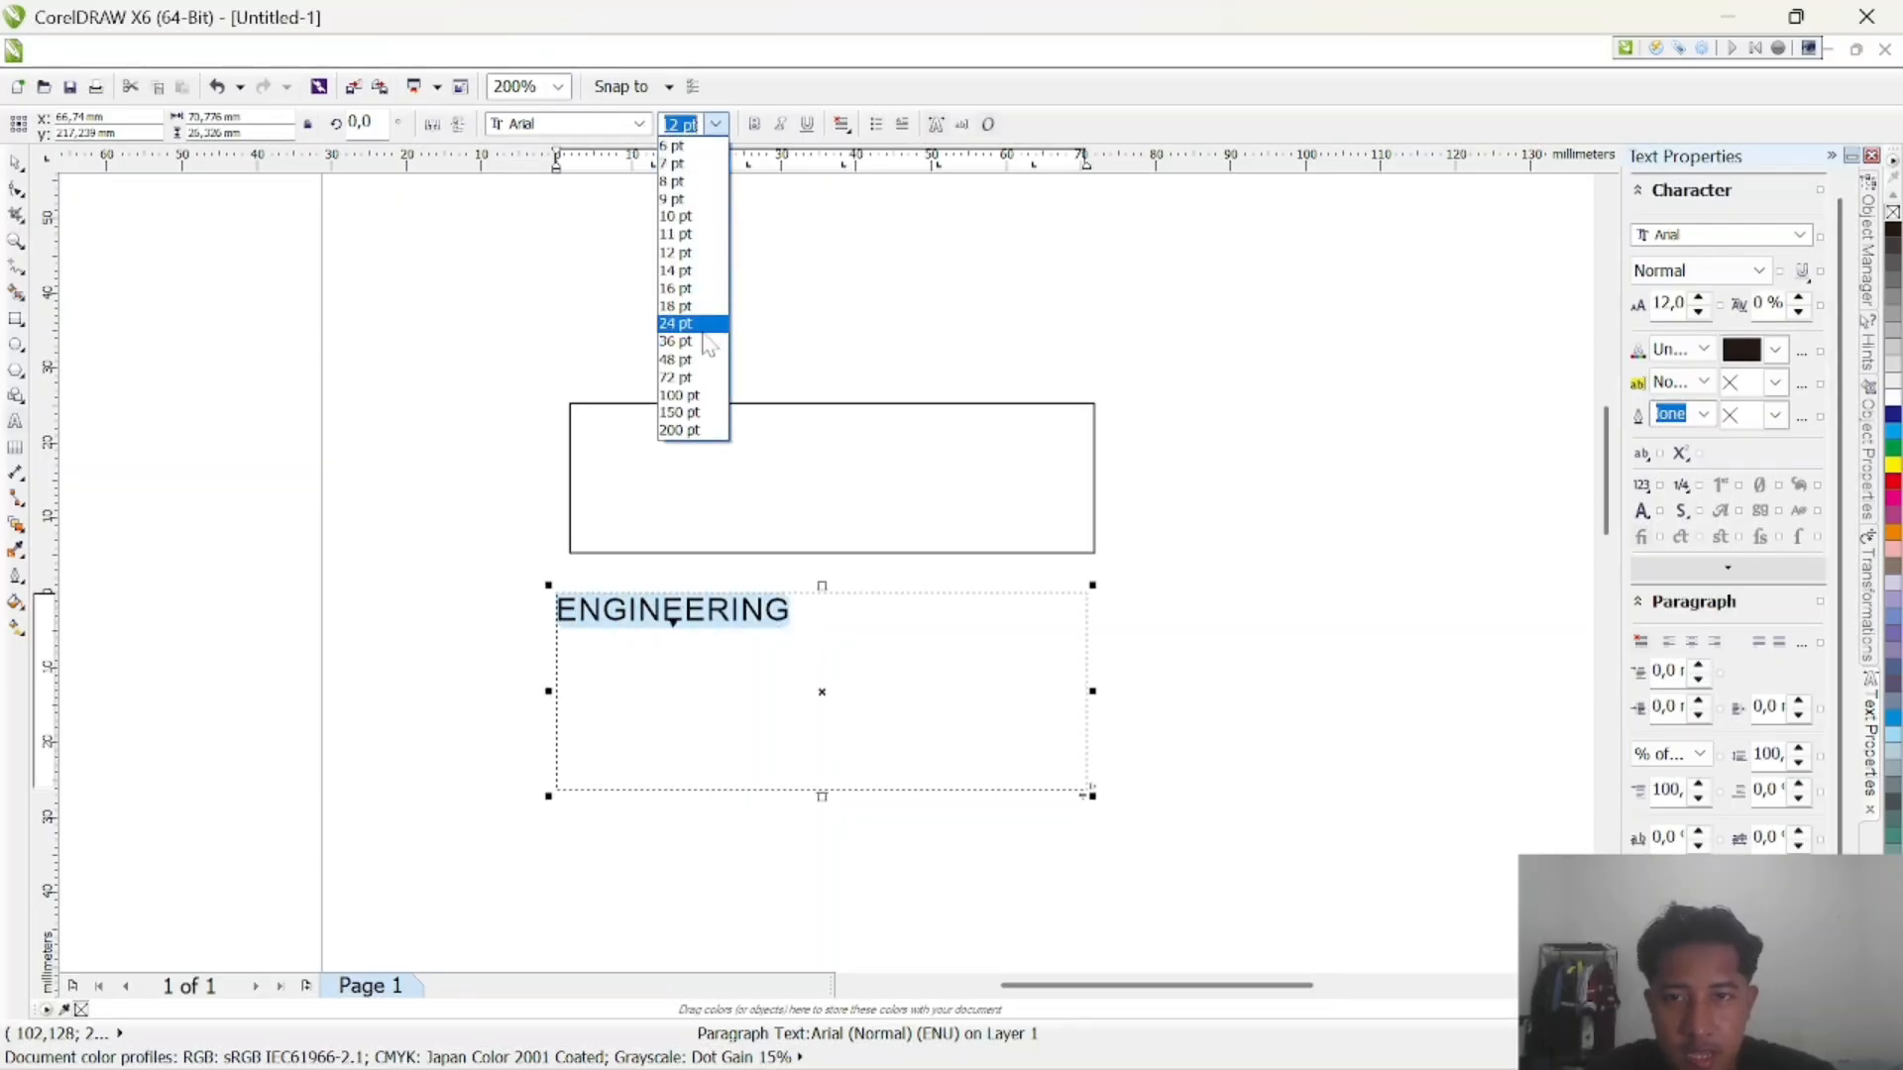
pyautogui.click(699, 302)
pyautogui.click(639, 124)
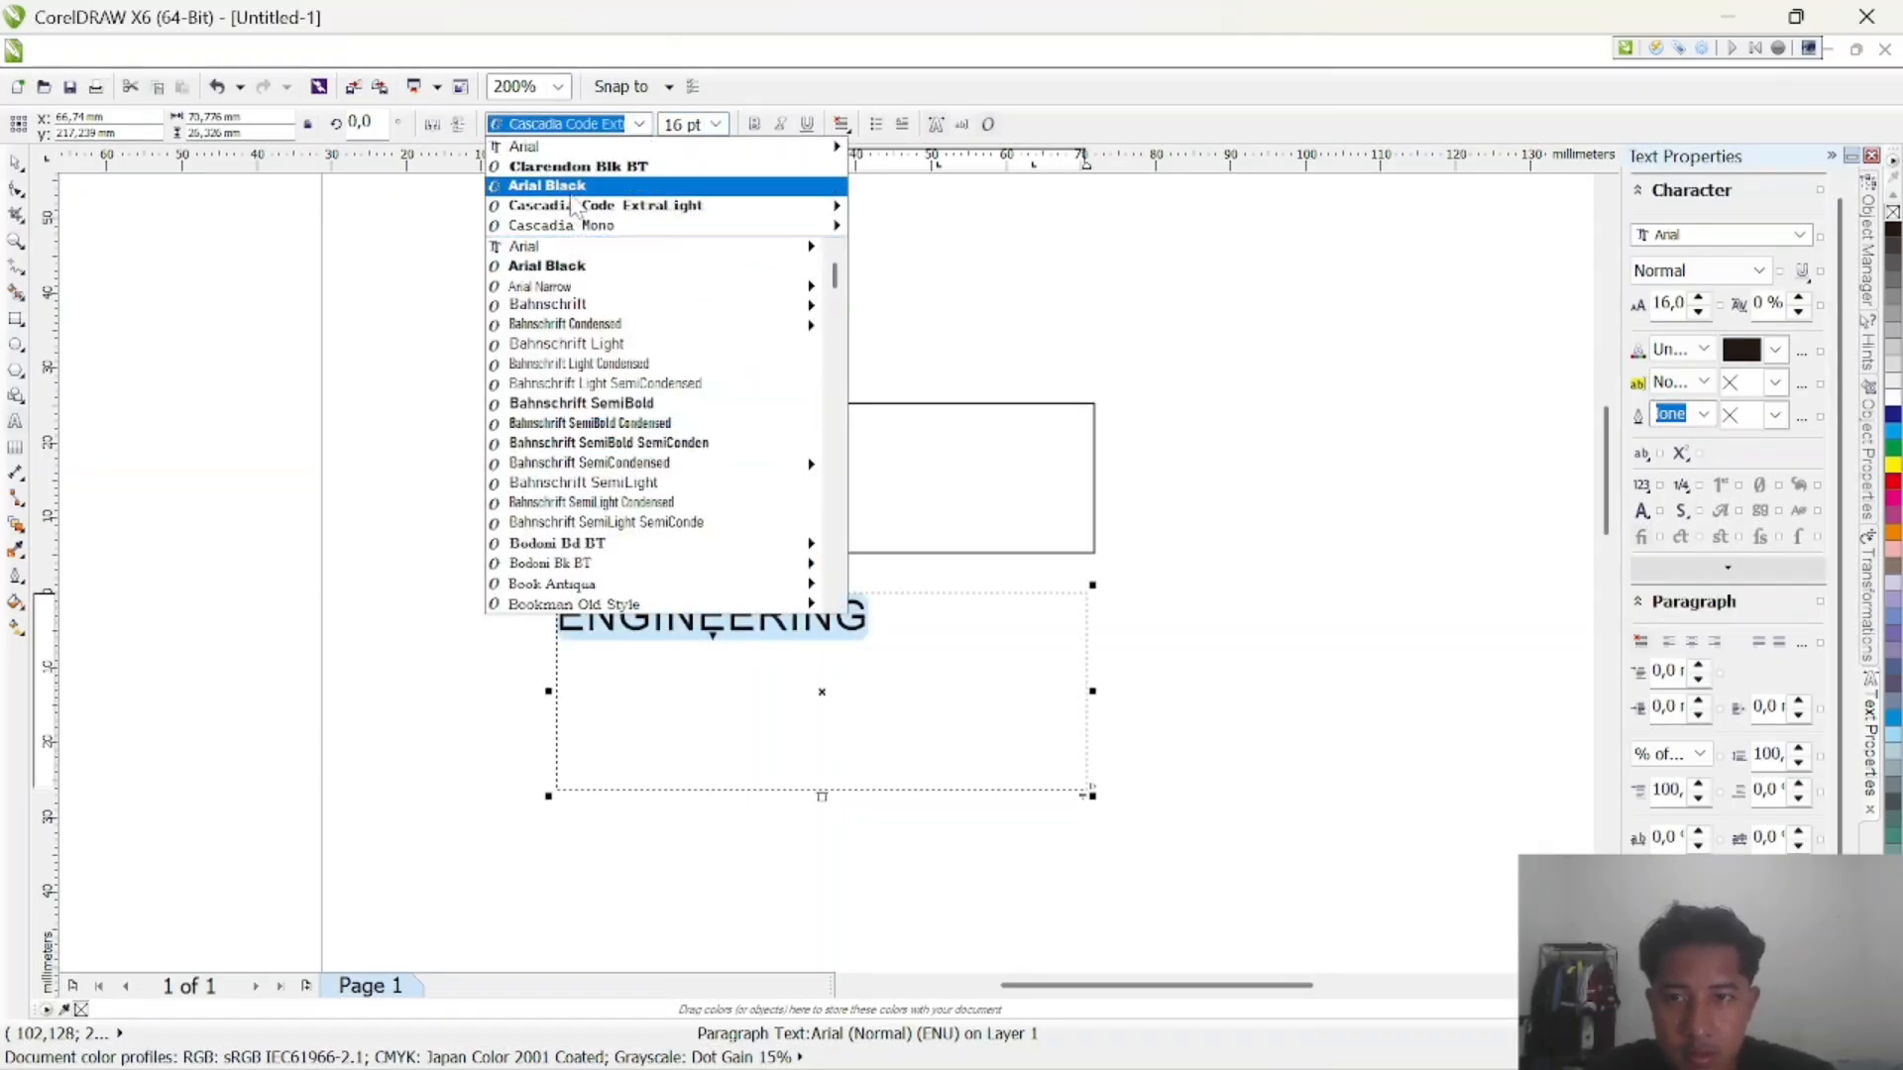
pyautogui.click(593, 166)
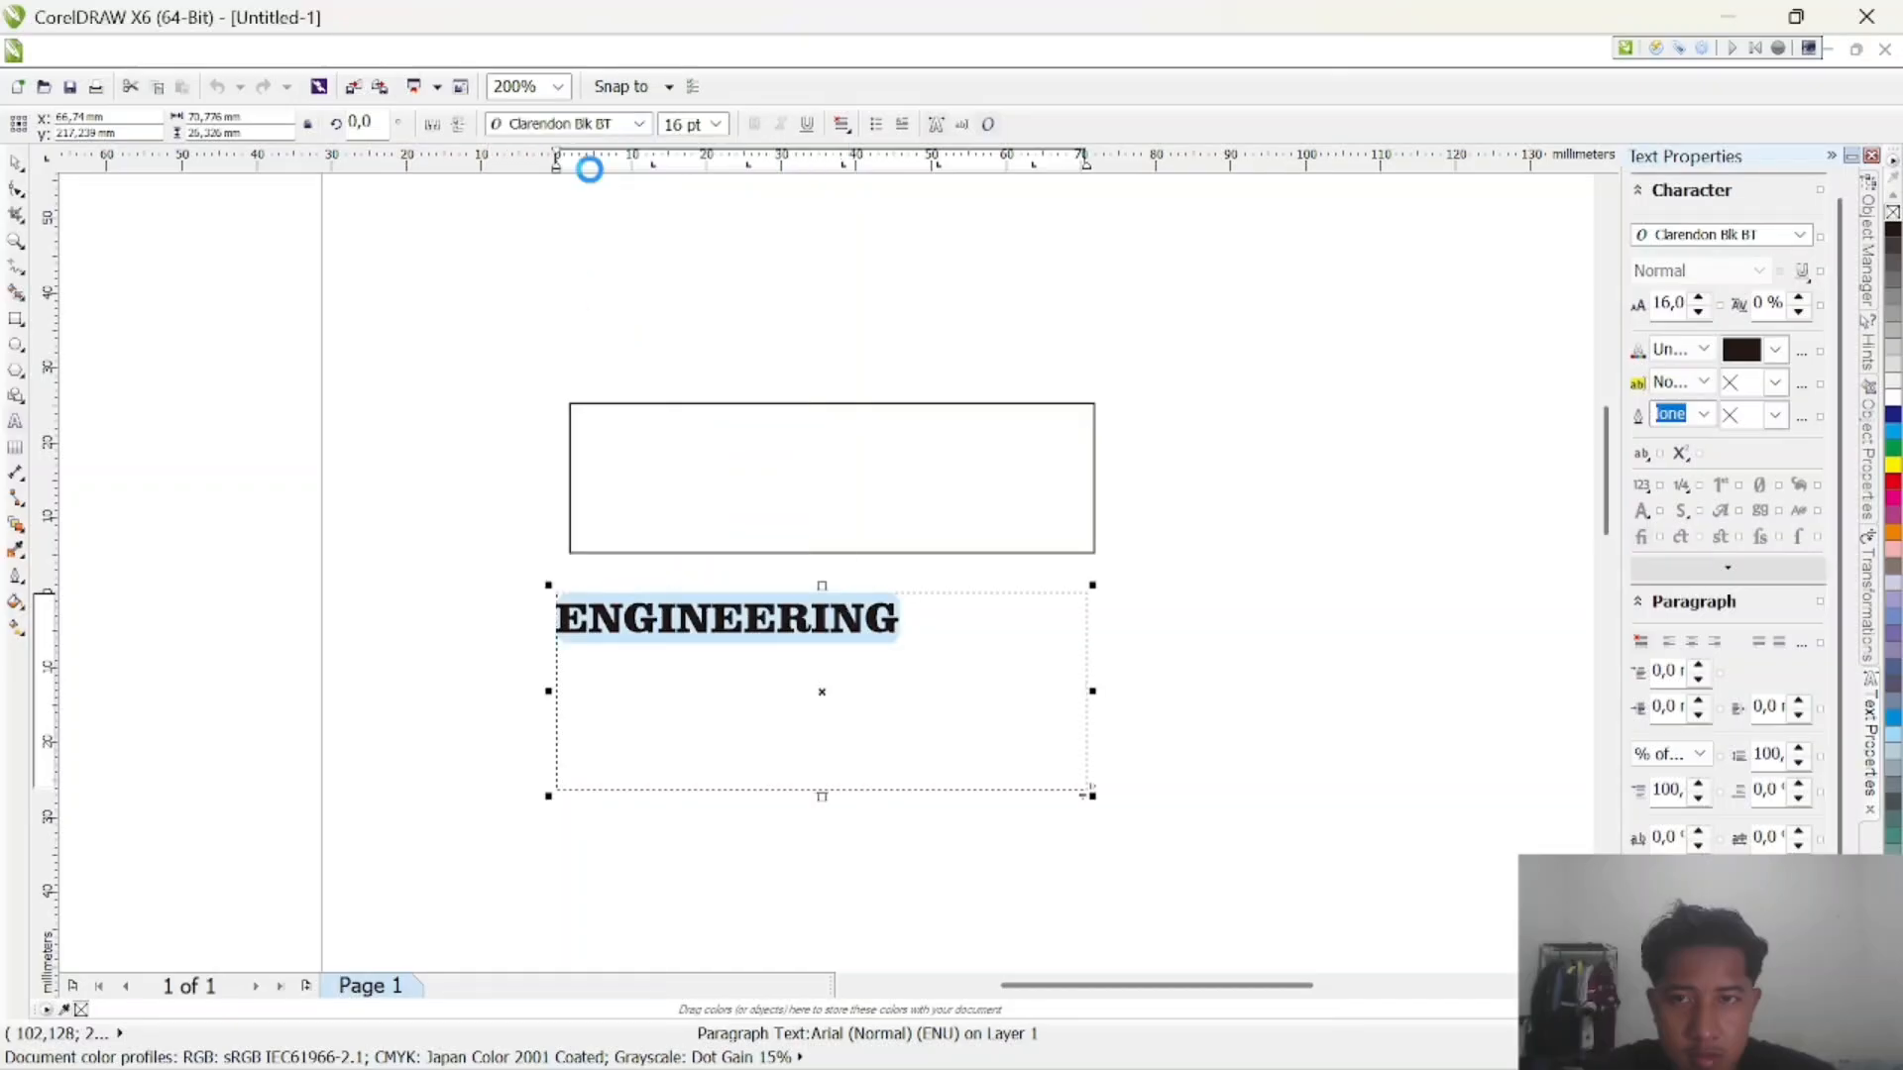
pyautogui.click(1266, 689)
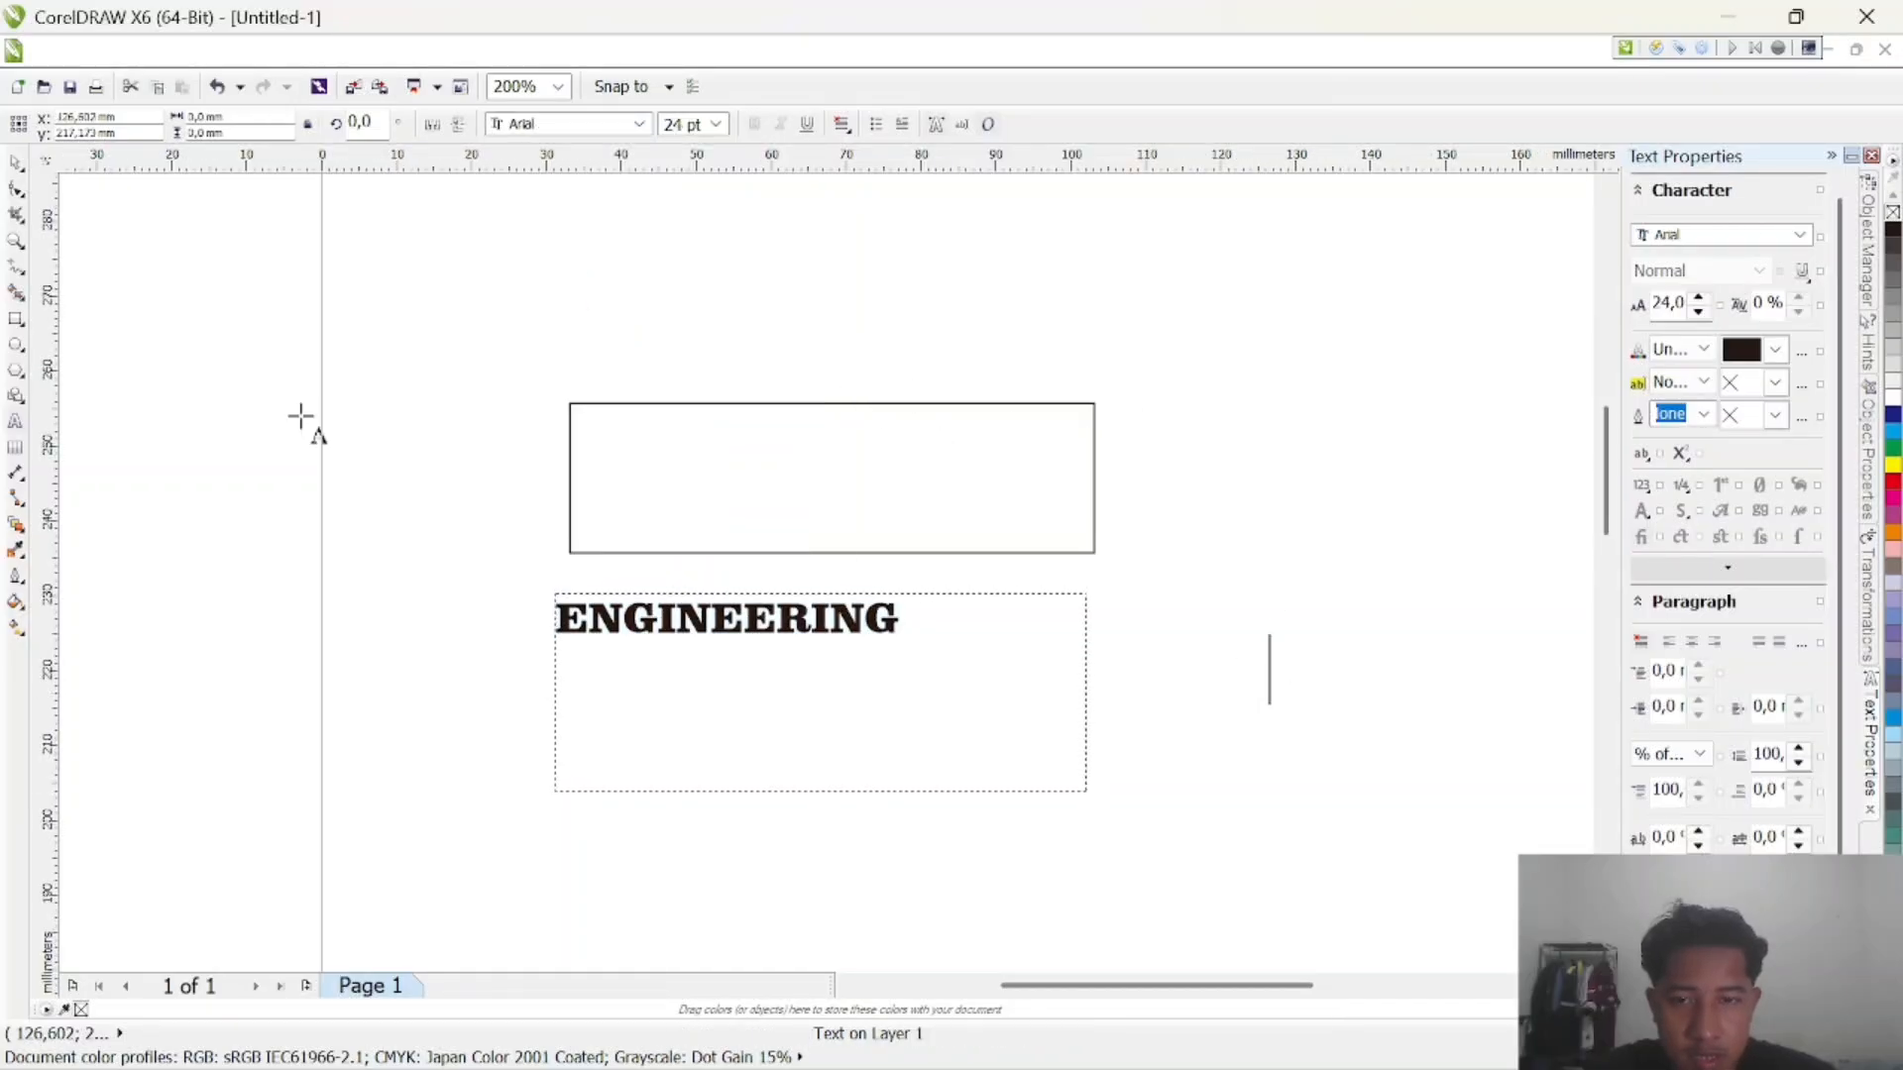
# Convert the ENGINEERING paragraph text to curves
pyautogui.click(16, 162)
pyautogui.click(858, 634)
pyautogui.rightClick(907, 586)
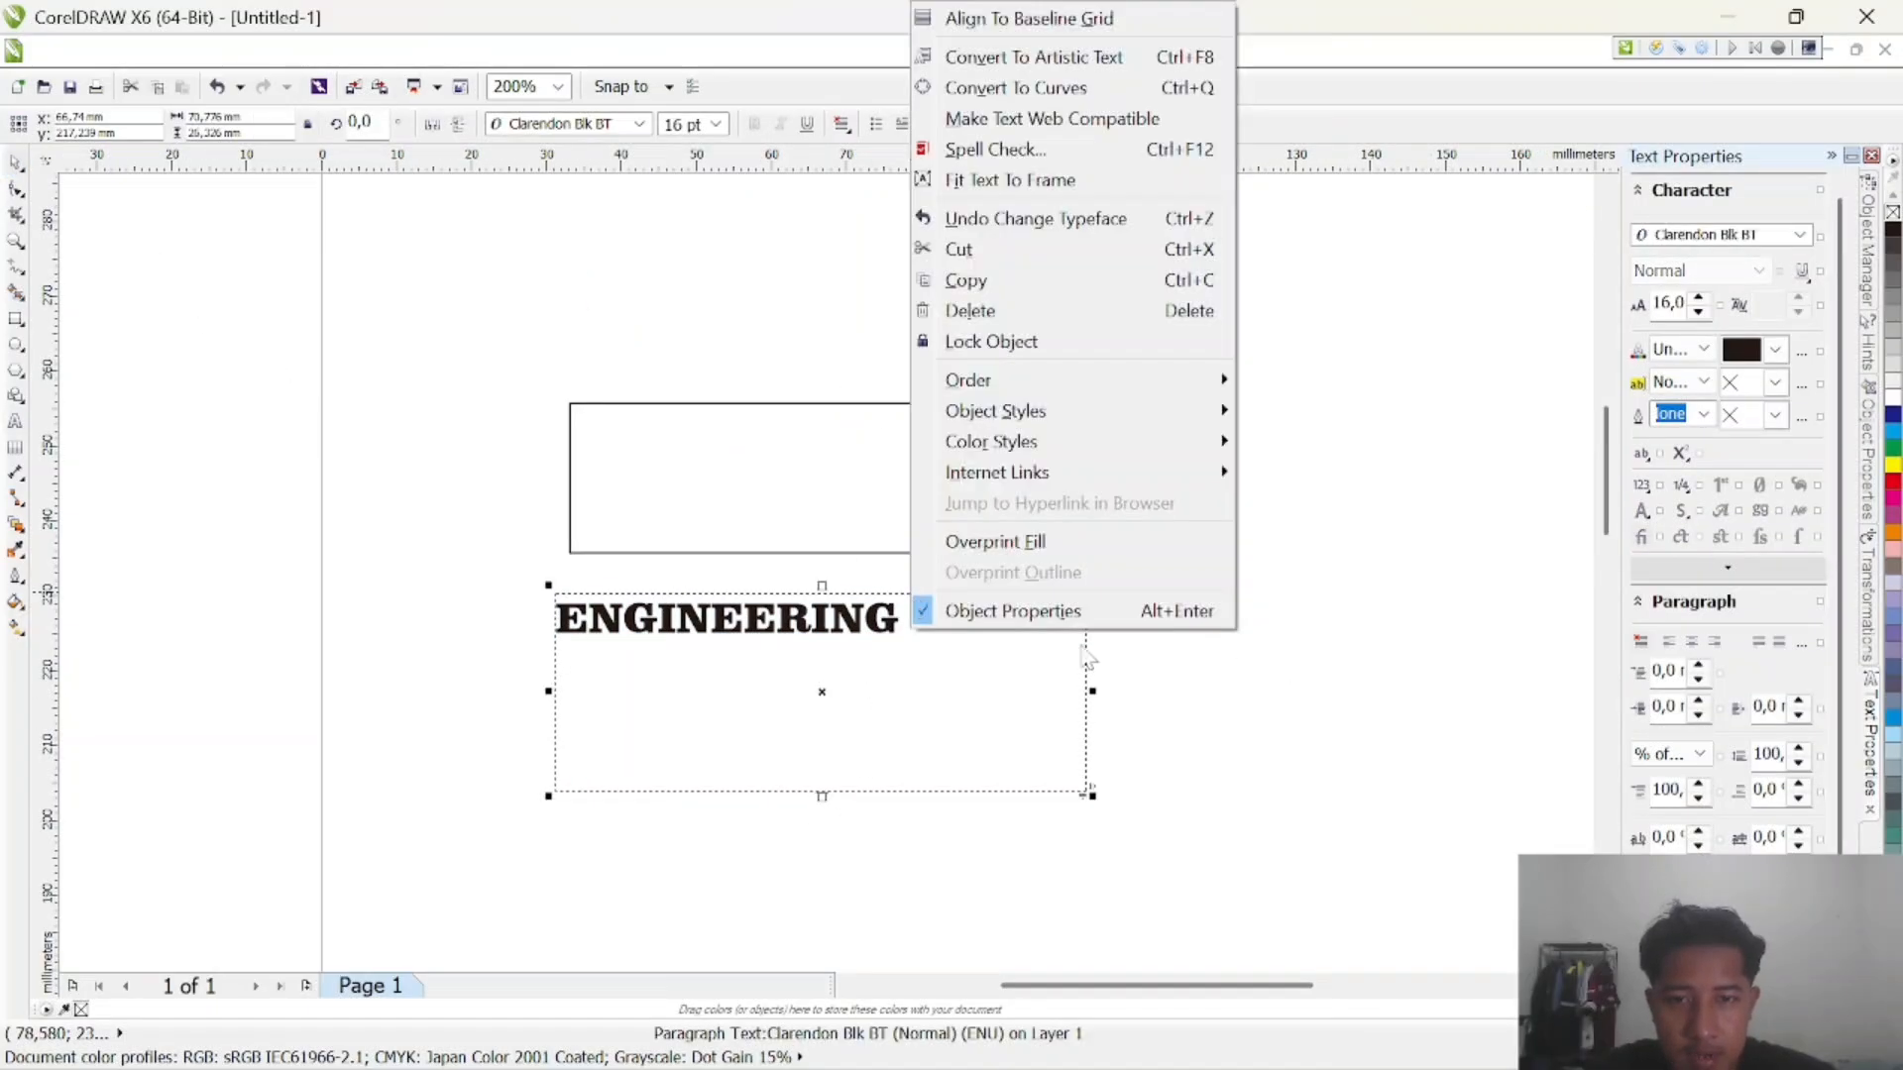
pyautogui.click(1015, 99)
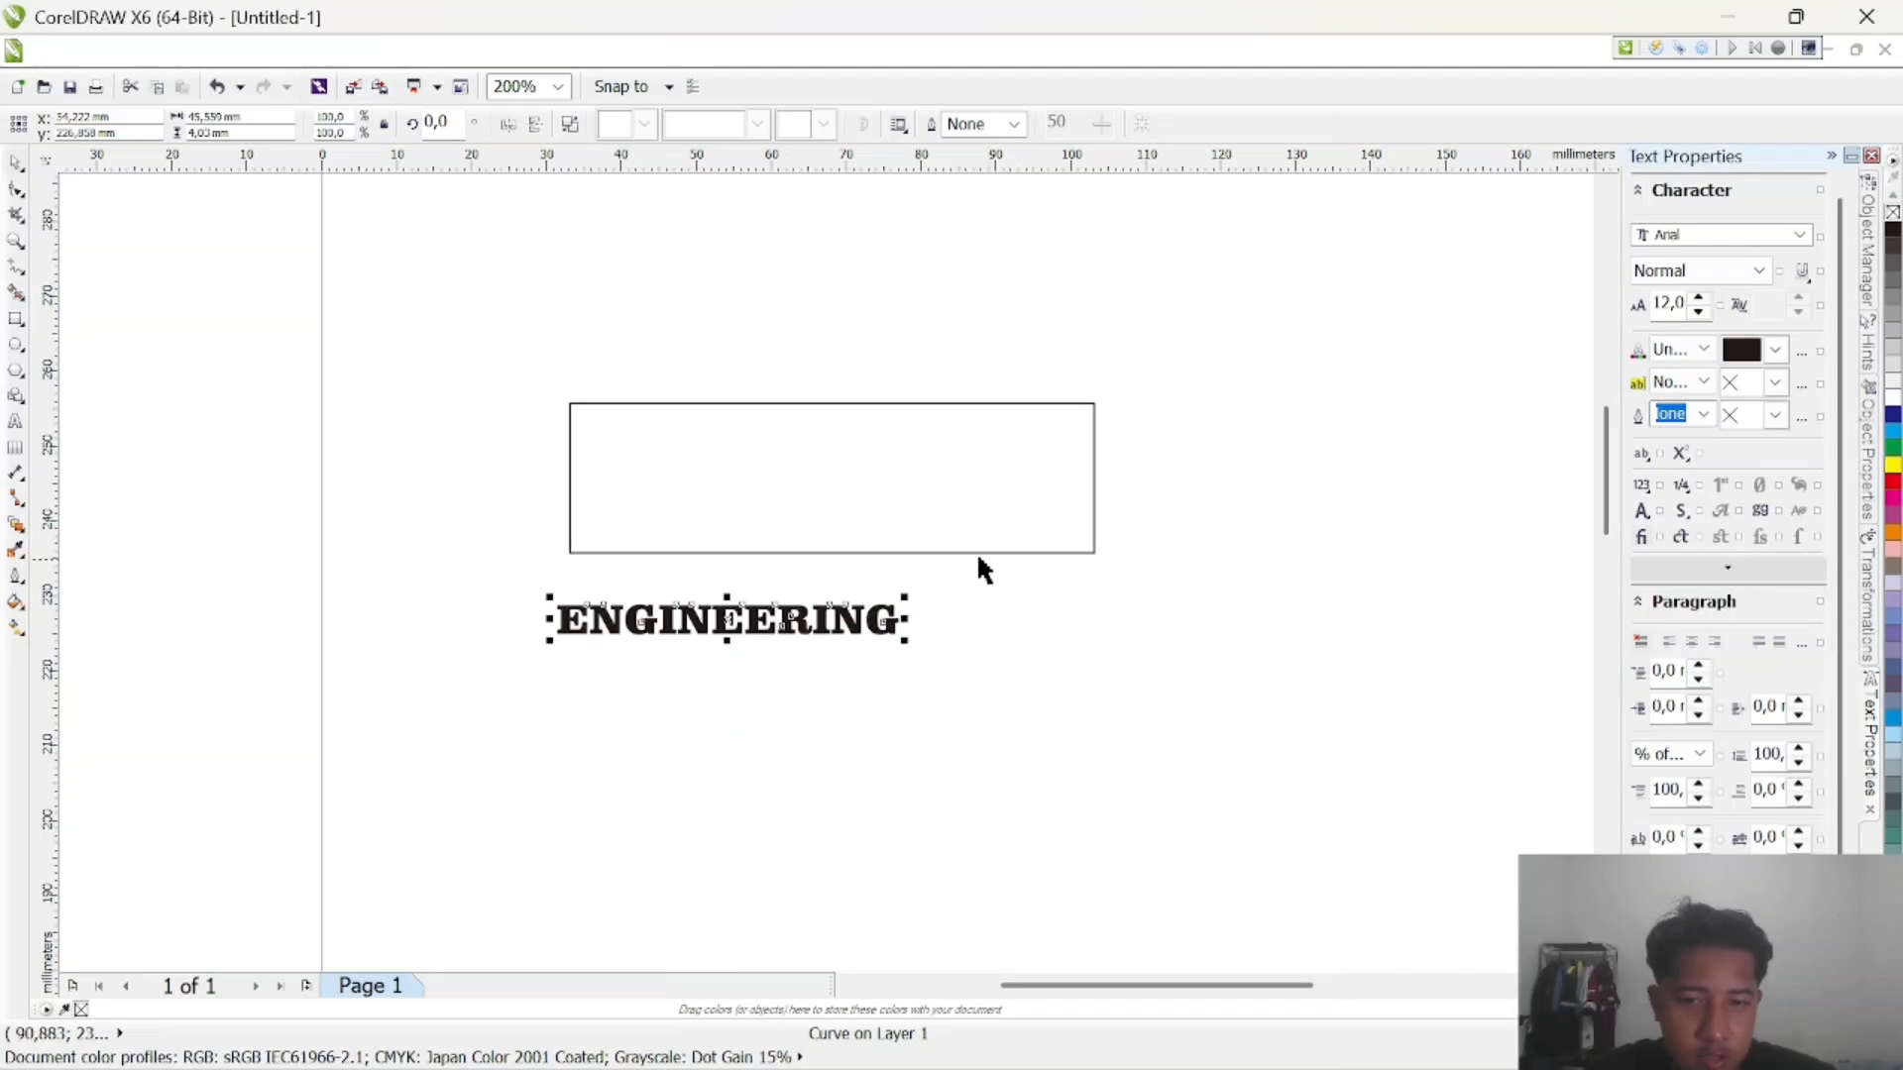
# Move the ENGINEERING lettering into the rectangle's upper-left corner, aligned with its top and left edges
pyautogui.moveTo(612, 623); pyautogui.dragTo(627, 421)
pyautogui.scroll(-2, 659, 412)
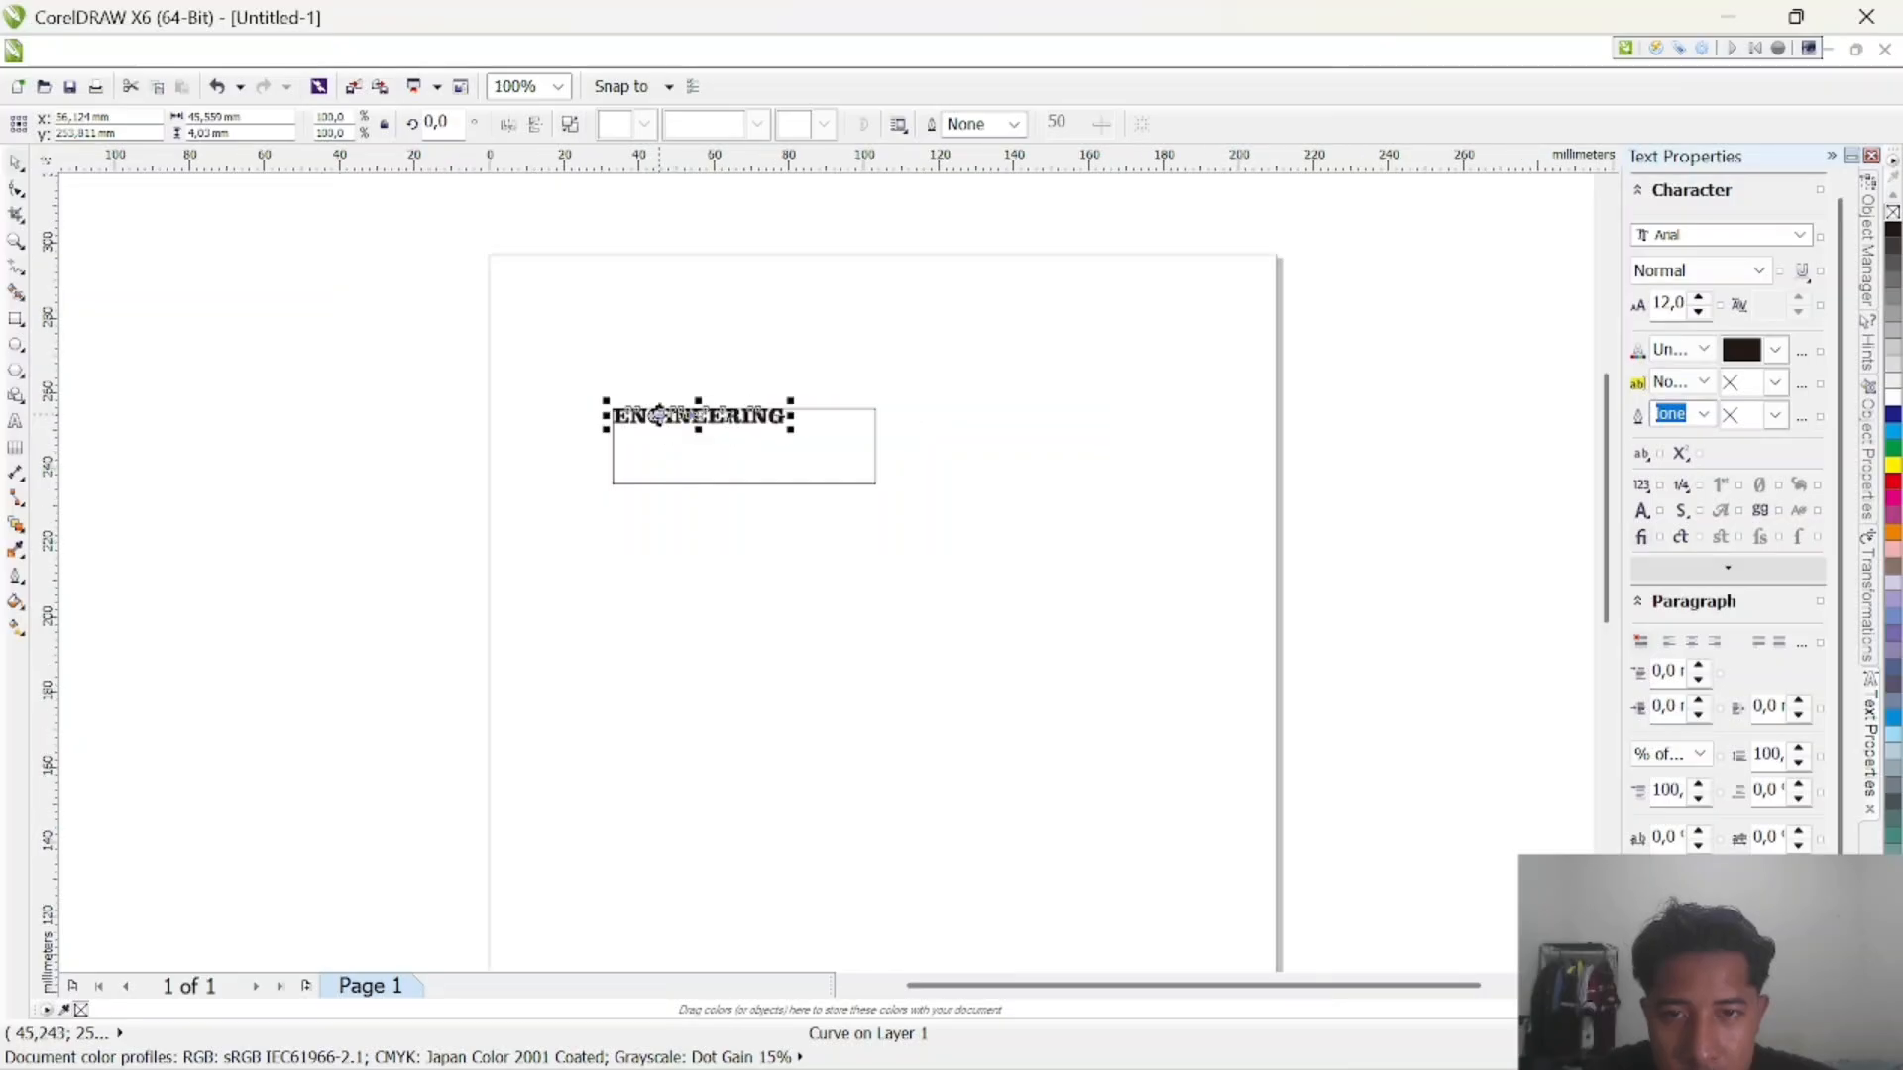
pyautogui.scroll(4, 672, 415)
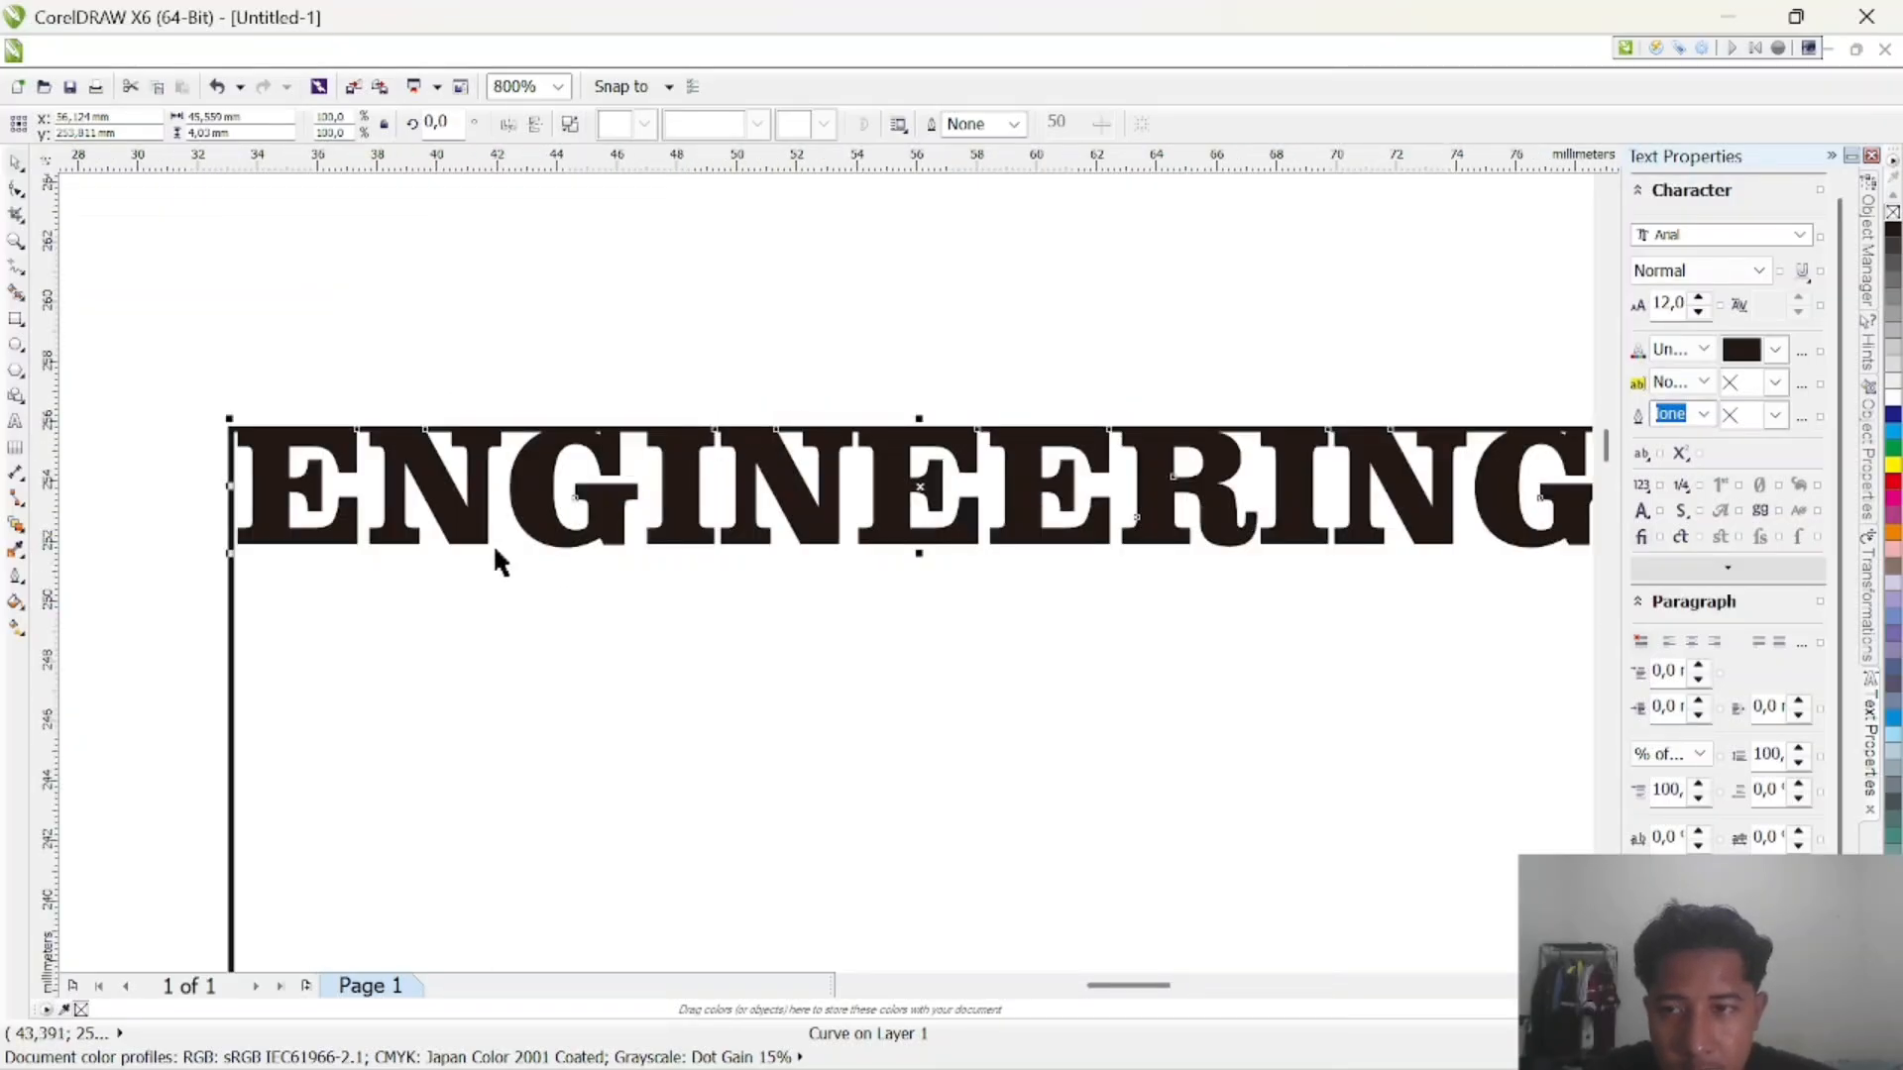
pyautogui.moveTo(467, 499); pyautogui.dragTo(466, 501)
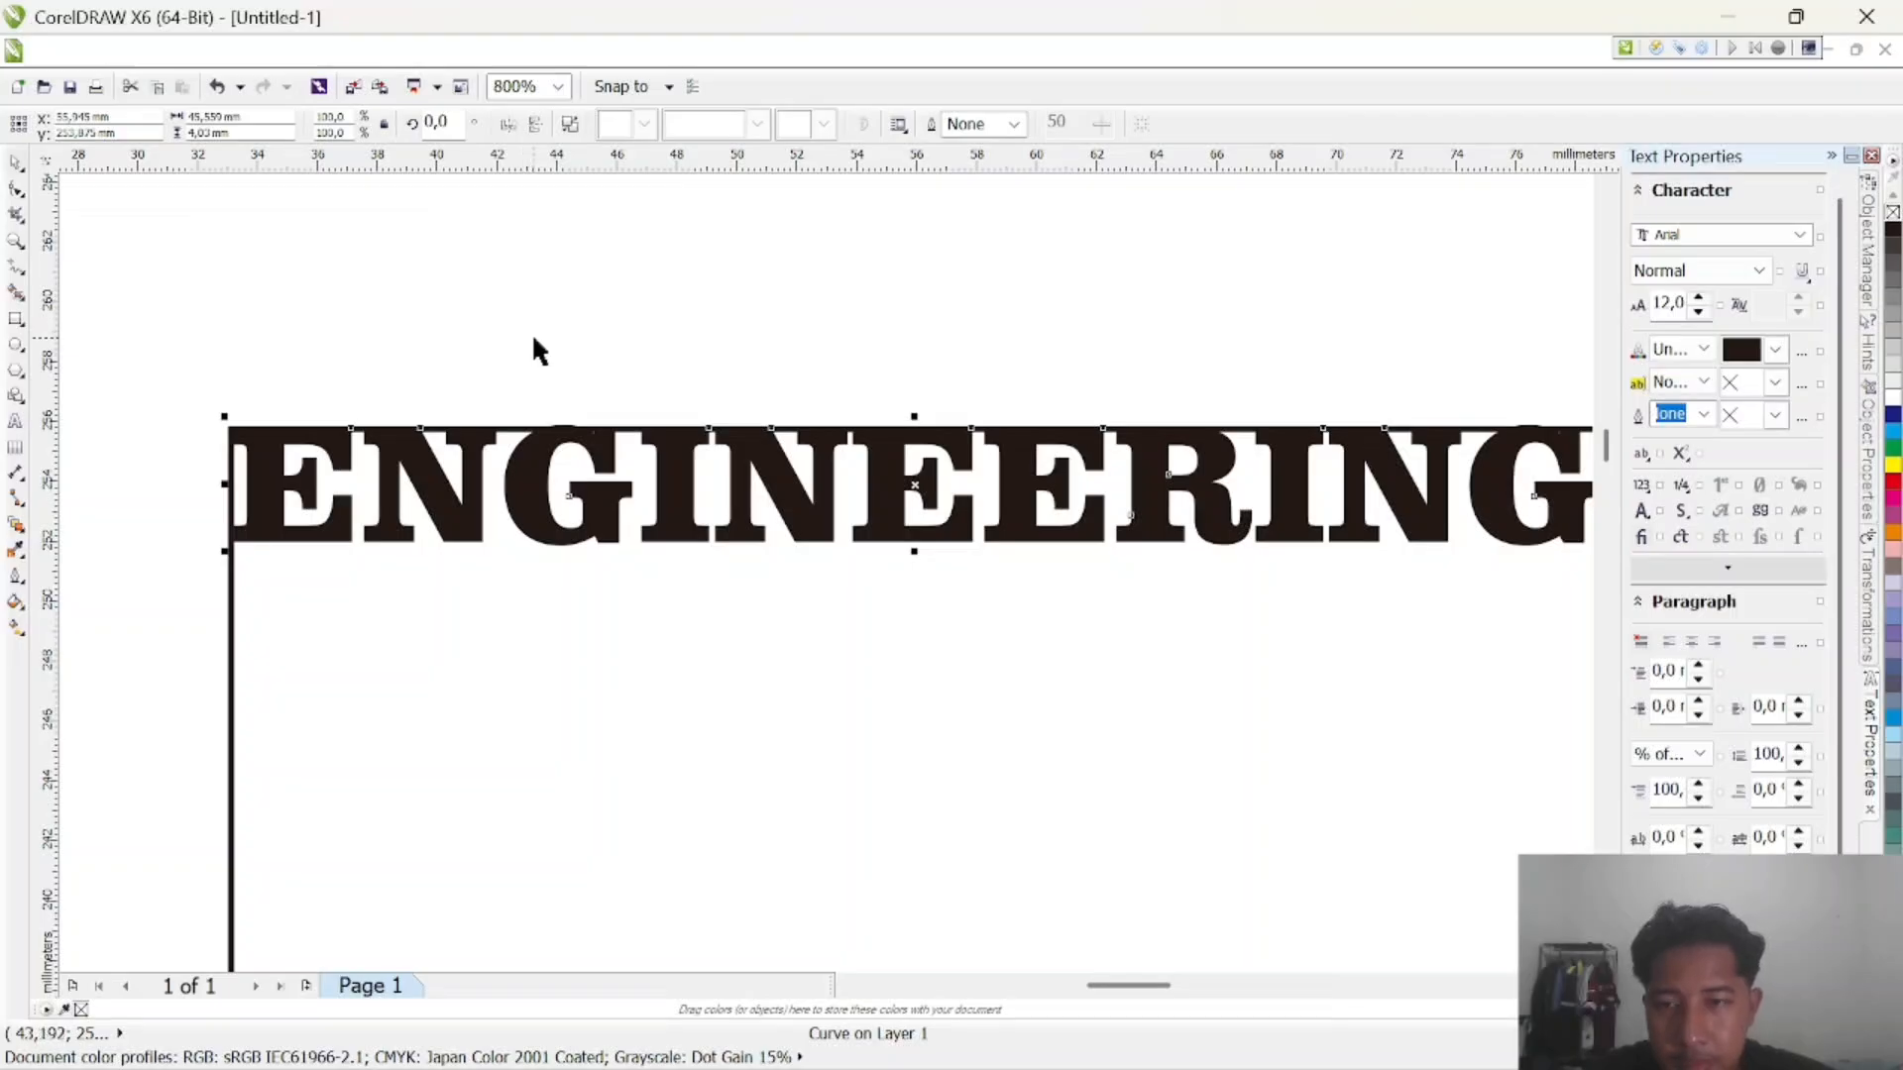
pyautogui.scroll(-1, 946, 376)
pyautogui.click(981, 323)
pyautogui.scroll(1, 1121, 348)
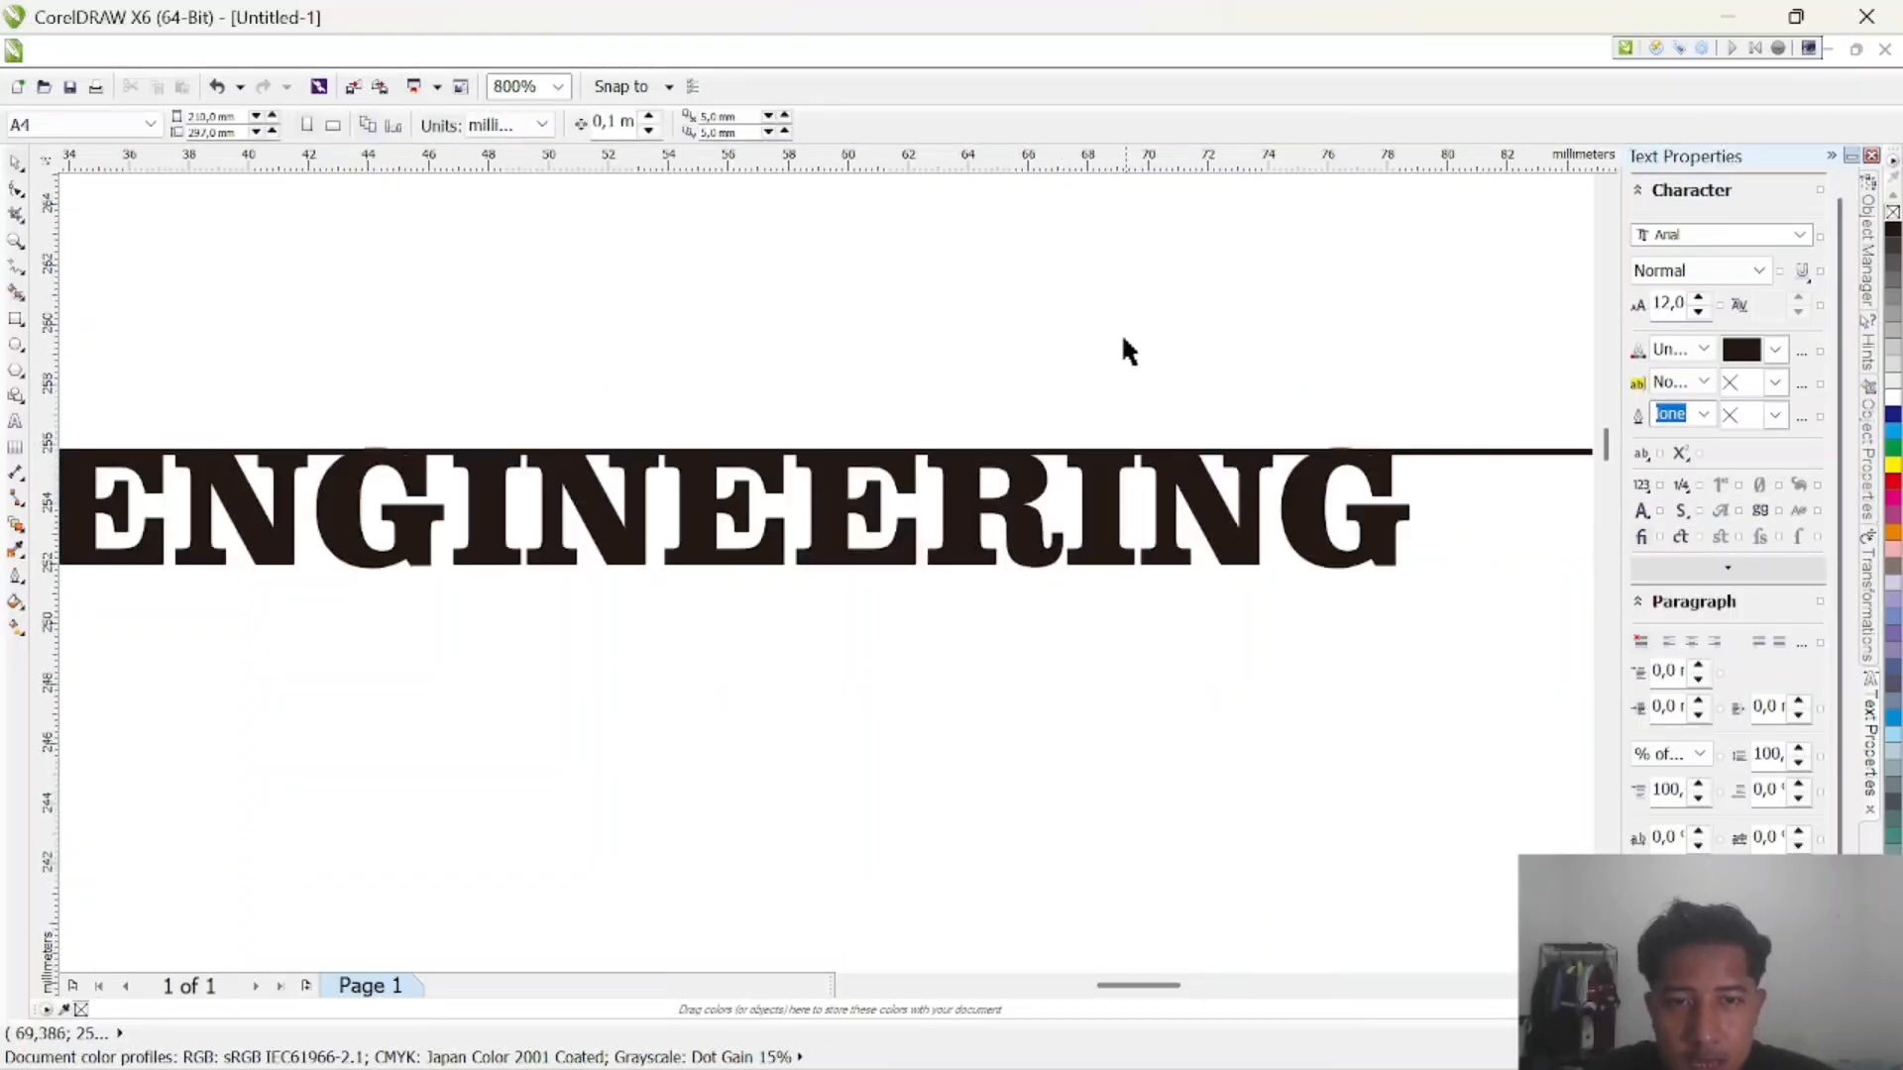
pyautogui.scroll(-1, 165, 476)
pyautogui.scroll(-1, 1373, 560)
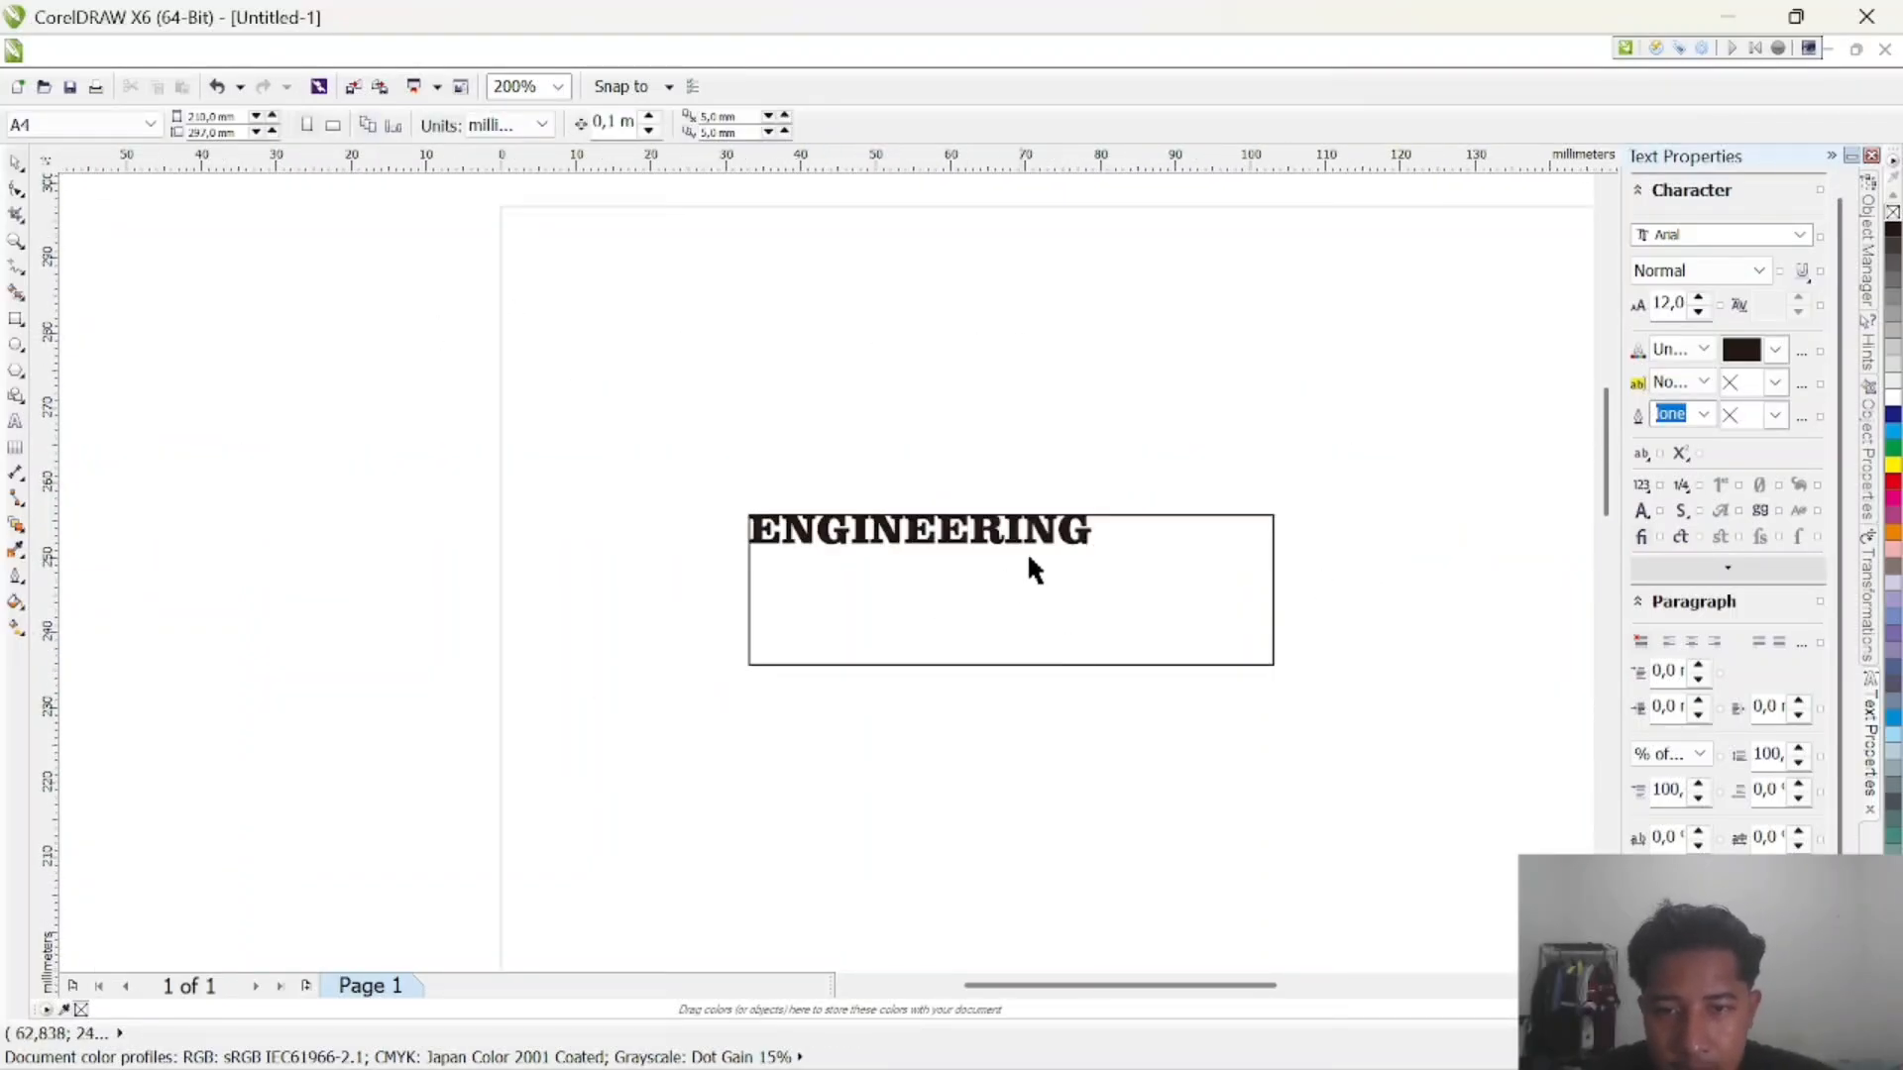
pyautogui.scroll(1, 1147, 540)
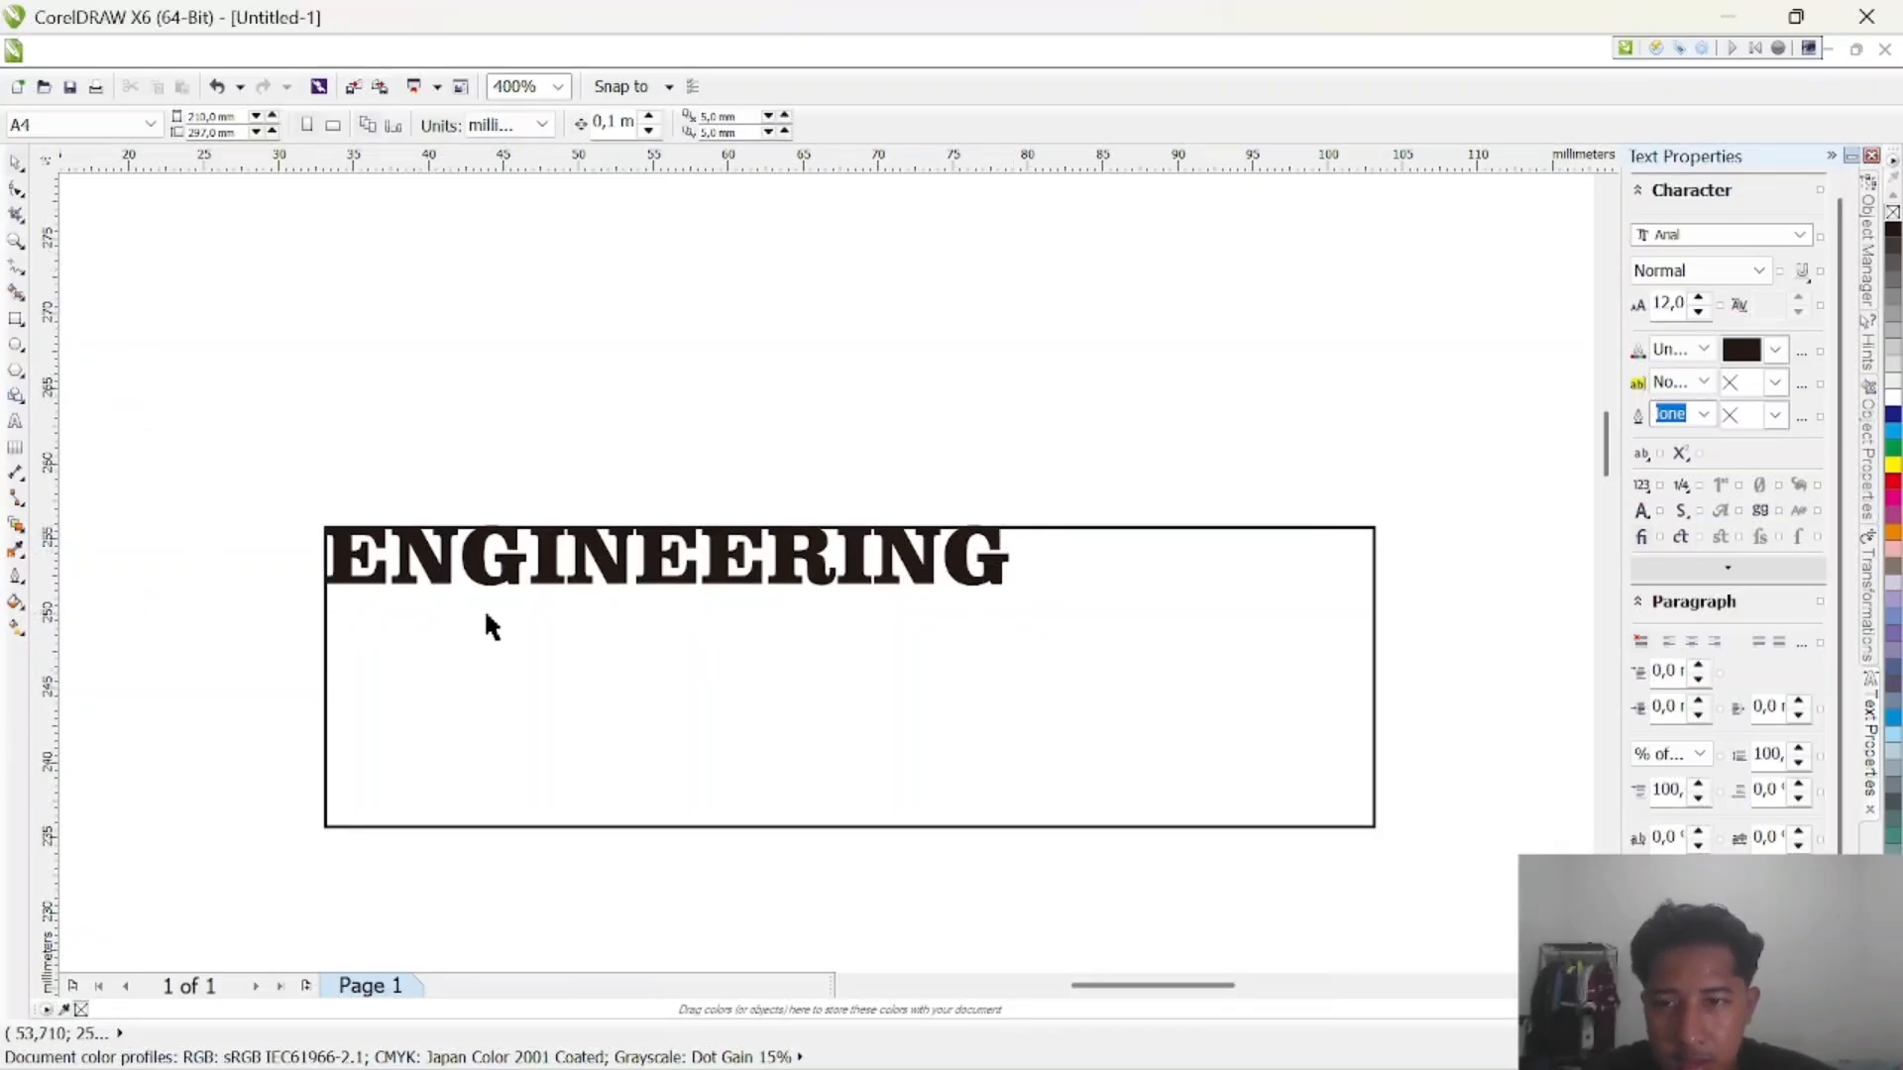
# Place a horizontal guideline along the bottom of the lettering and a vertical guideline at about 84 mm, past the final G
pyautogui.click(17, 214)
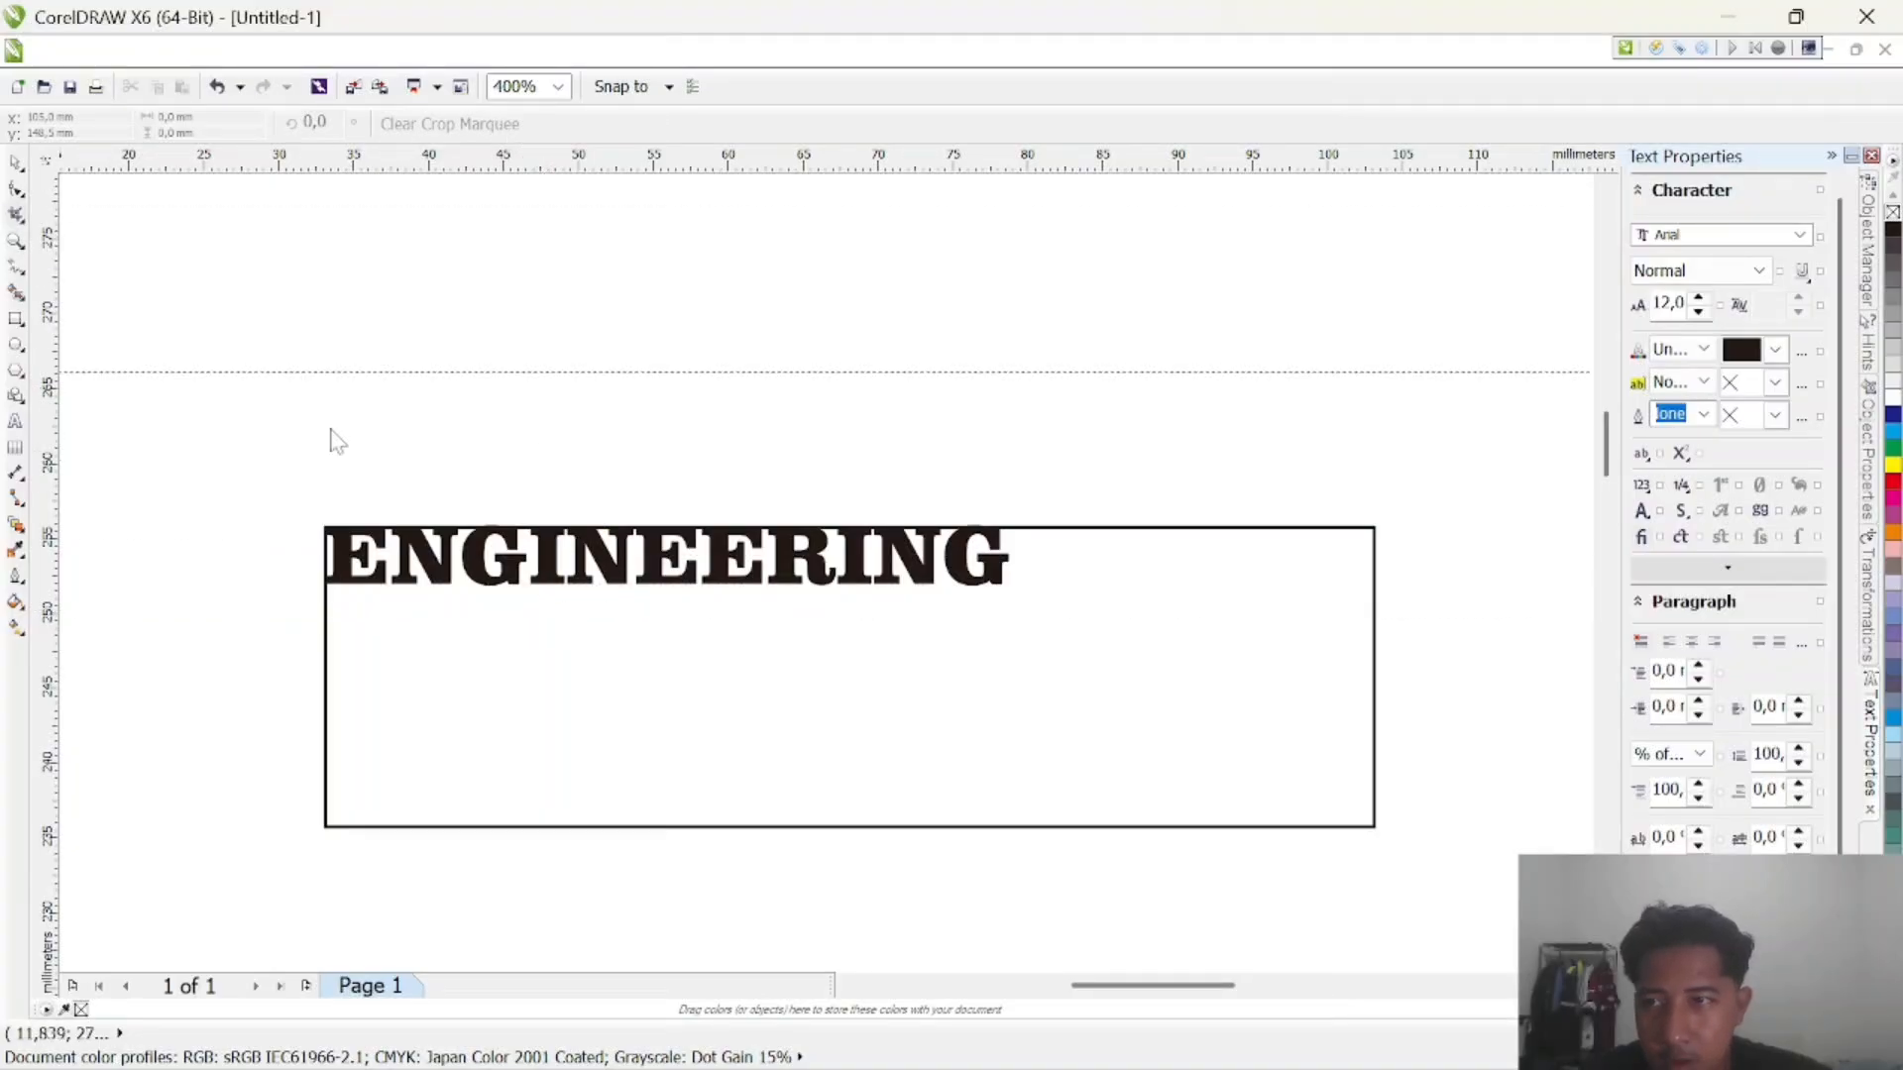
pyautogui.click(868, 587)
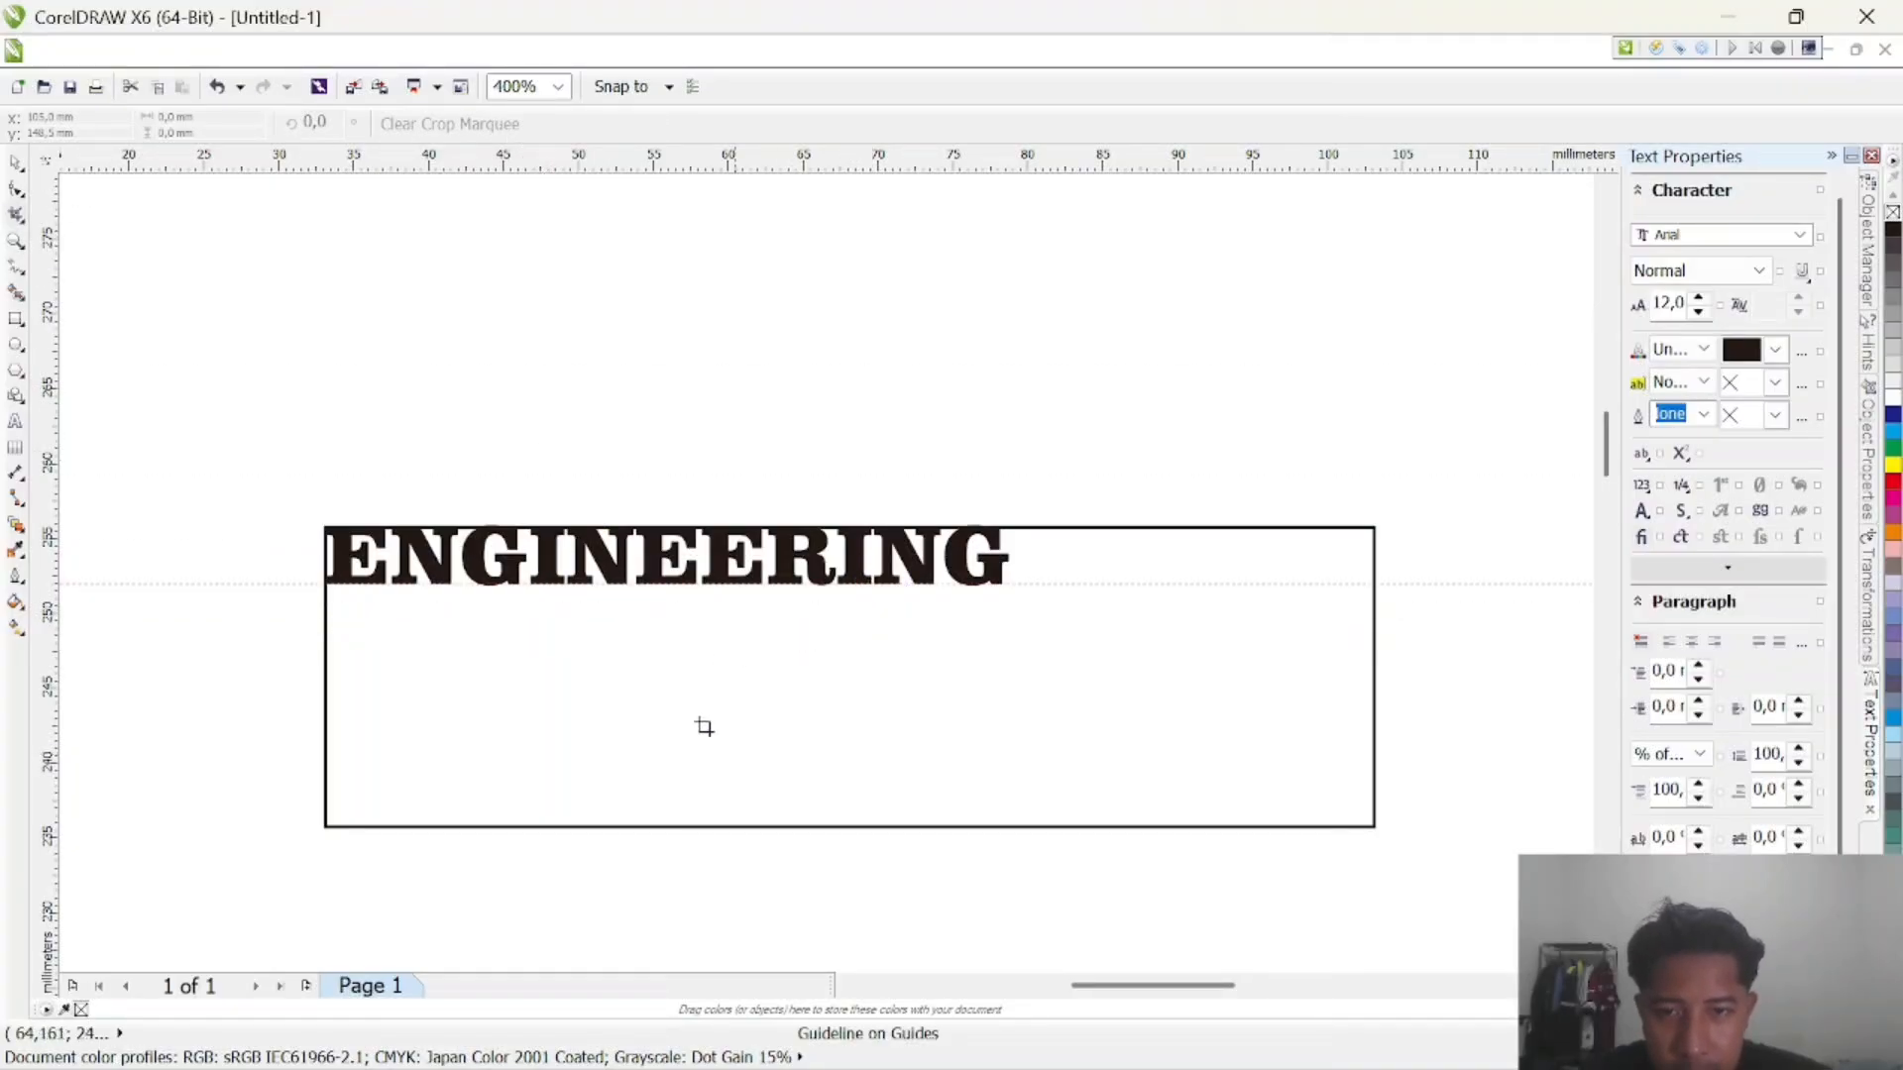
pyautogui.moveTo(47, 335); pyautogui.dragTo(1096, 594)
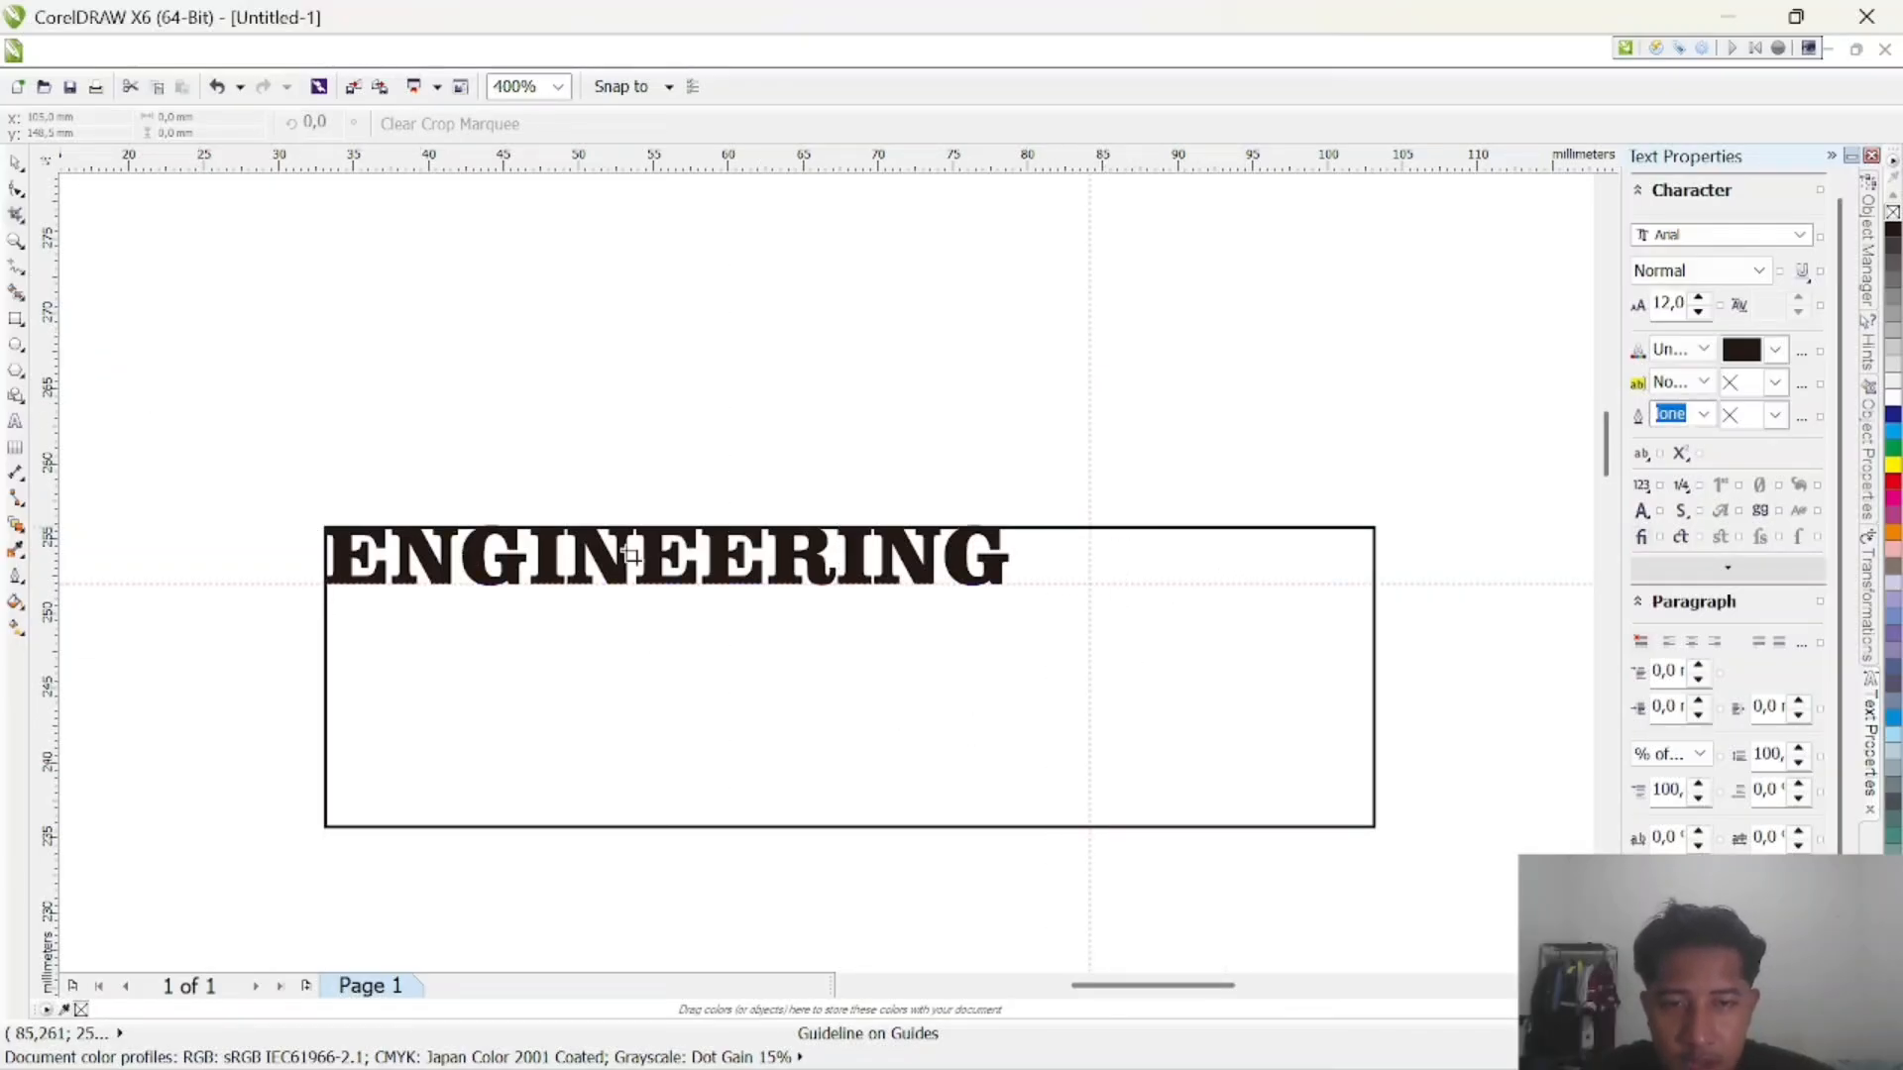
# Convert the rectangle to curves, working where its top edge crosses the vertical guideline
pyautogui.click(15, 161)
pyautogui.scroll(4, 1103, 543)
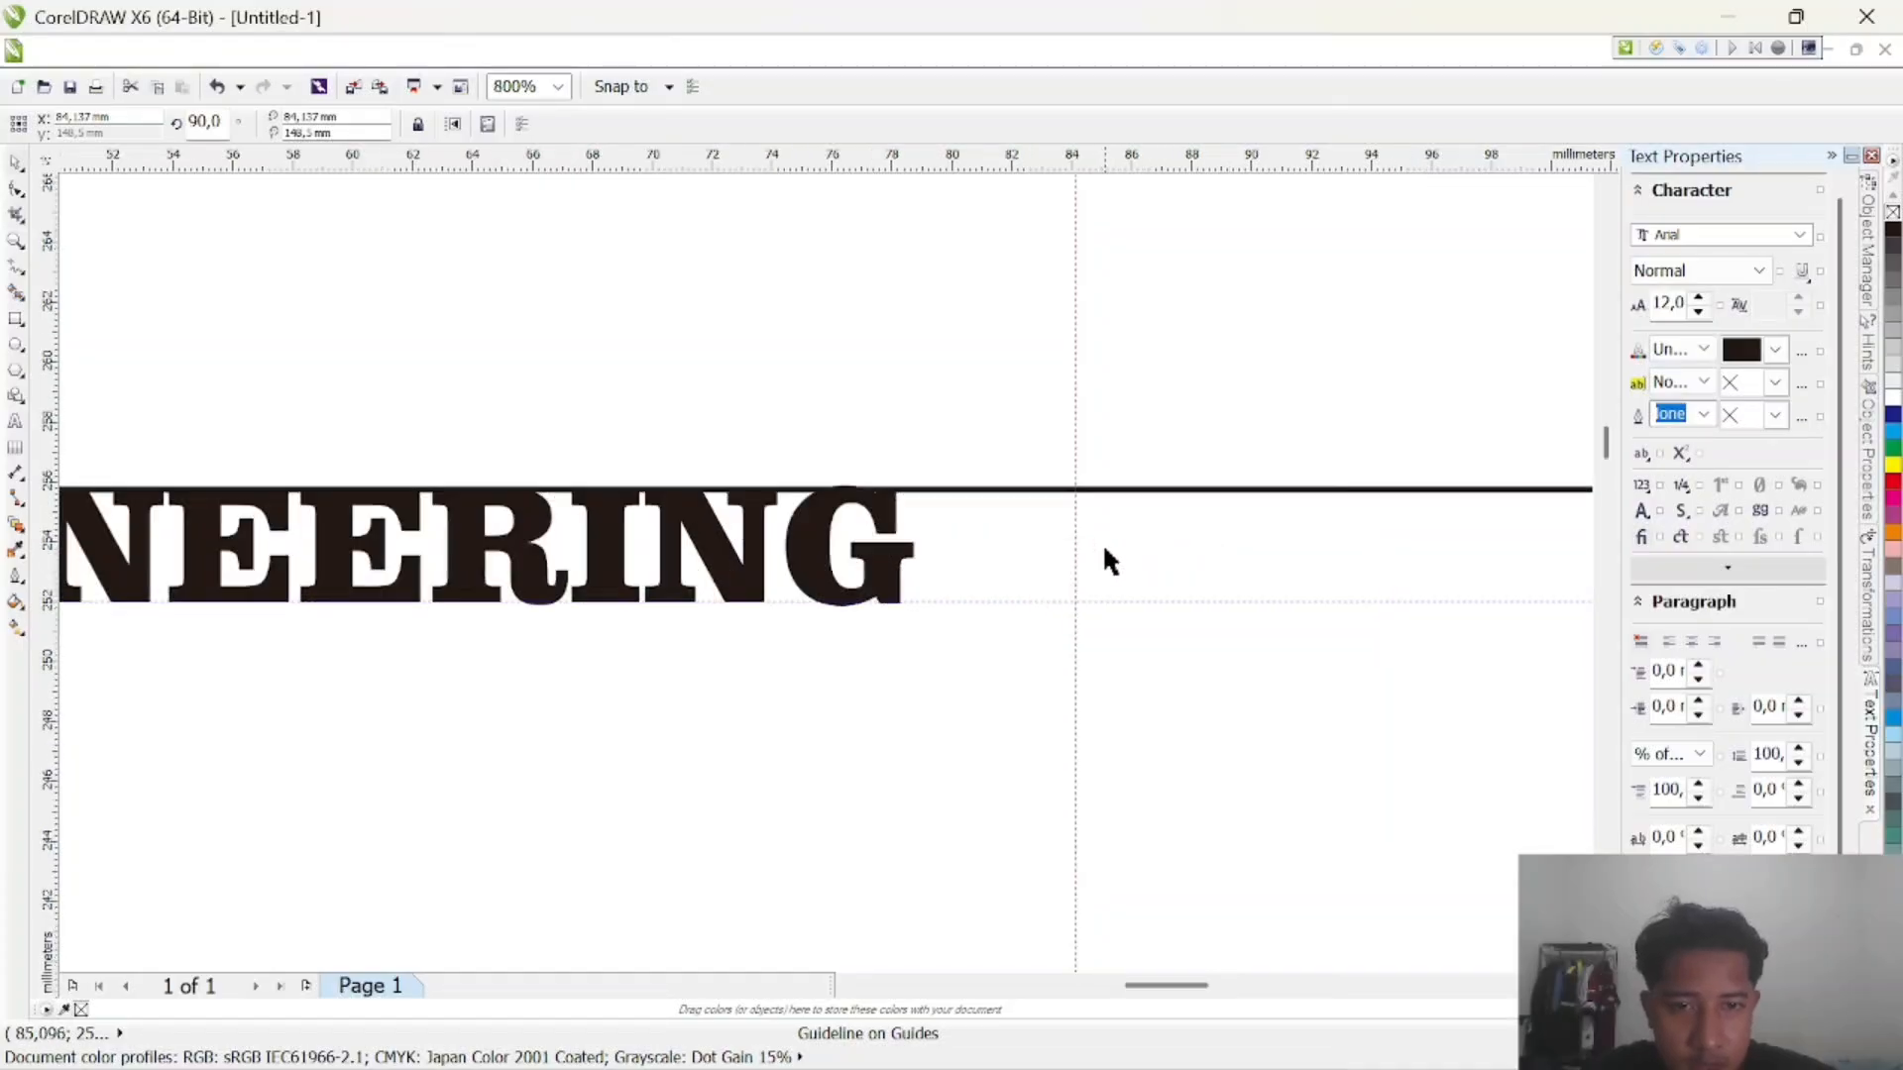
pyautogui.scroll(2, 920, 467)
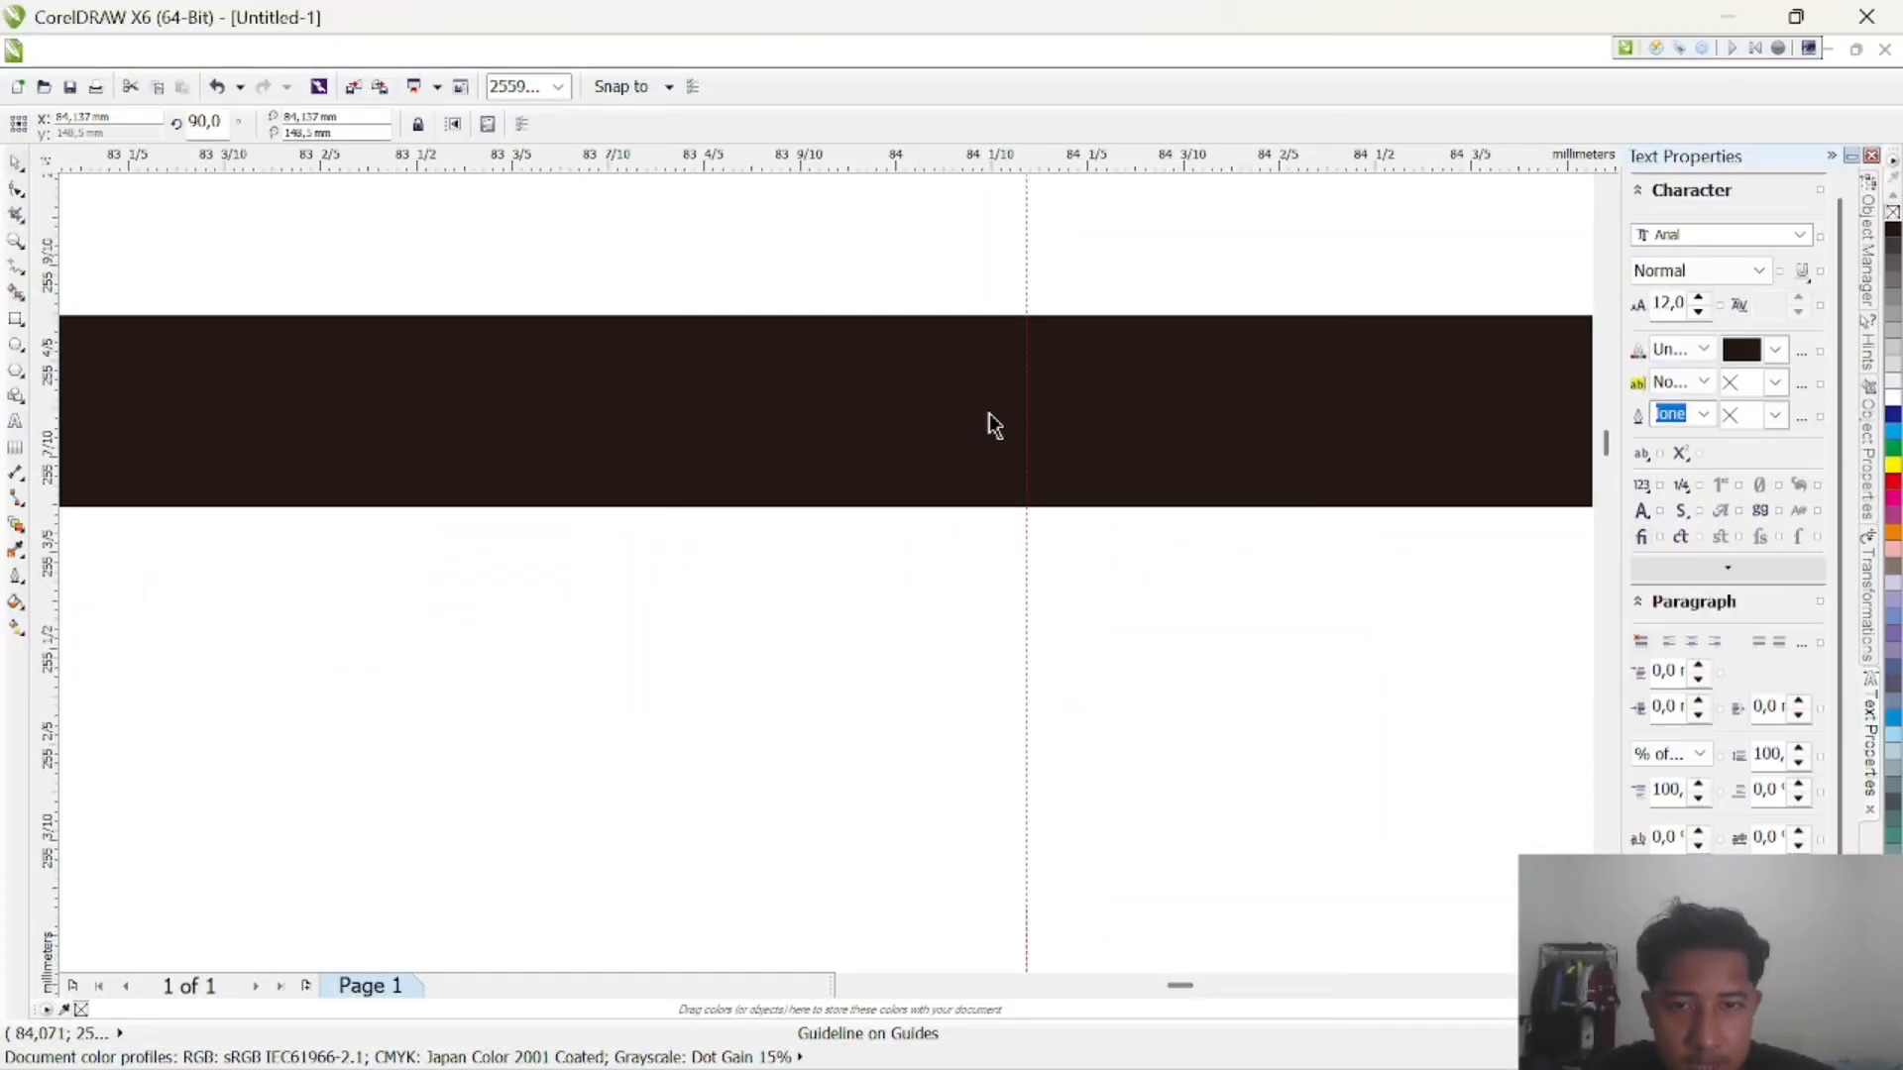
pyautogui.rightClick(1025, 402)
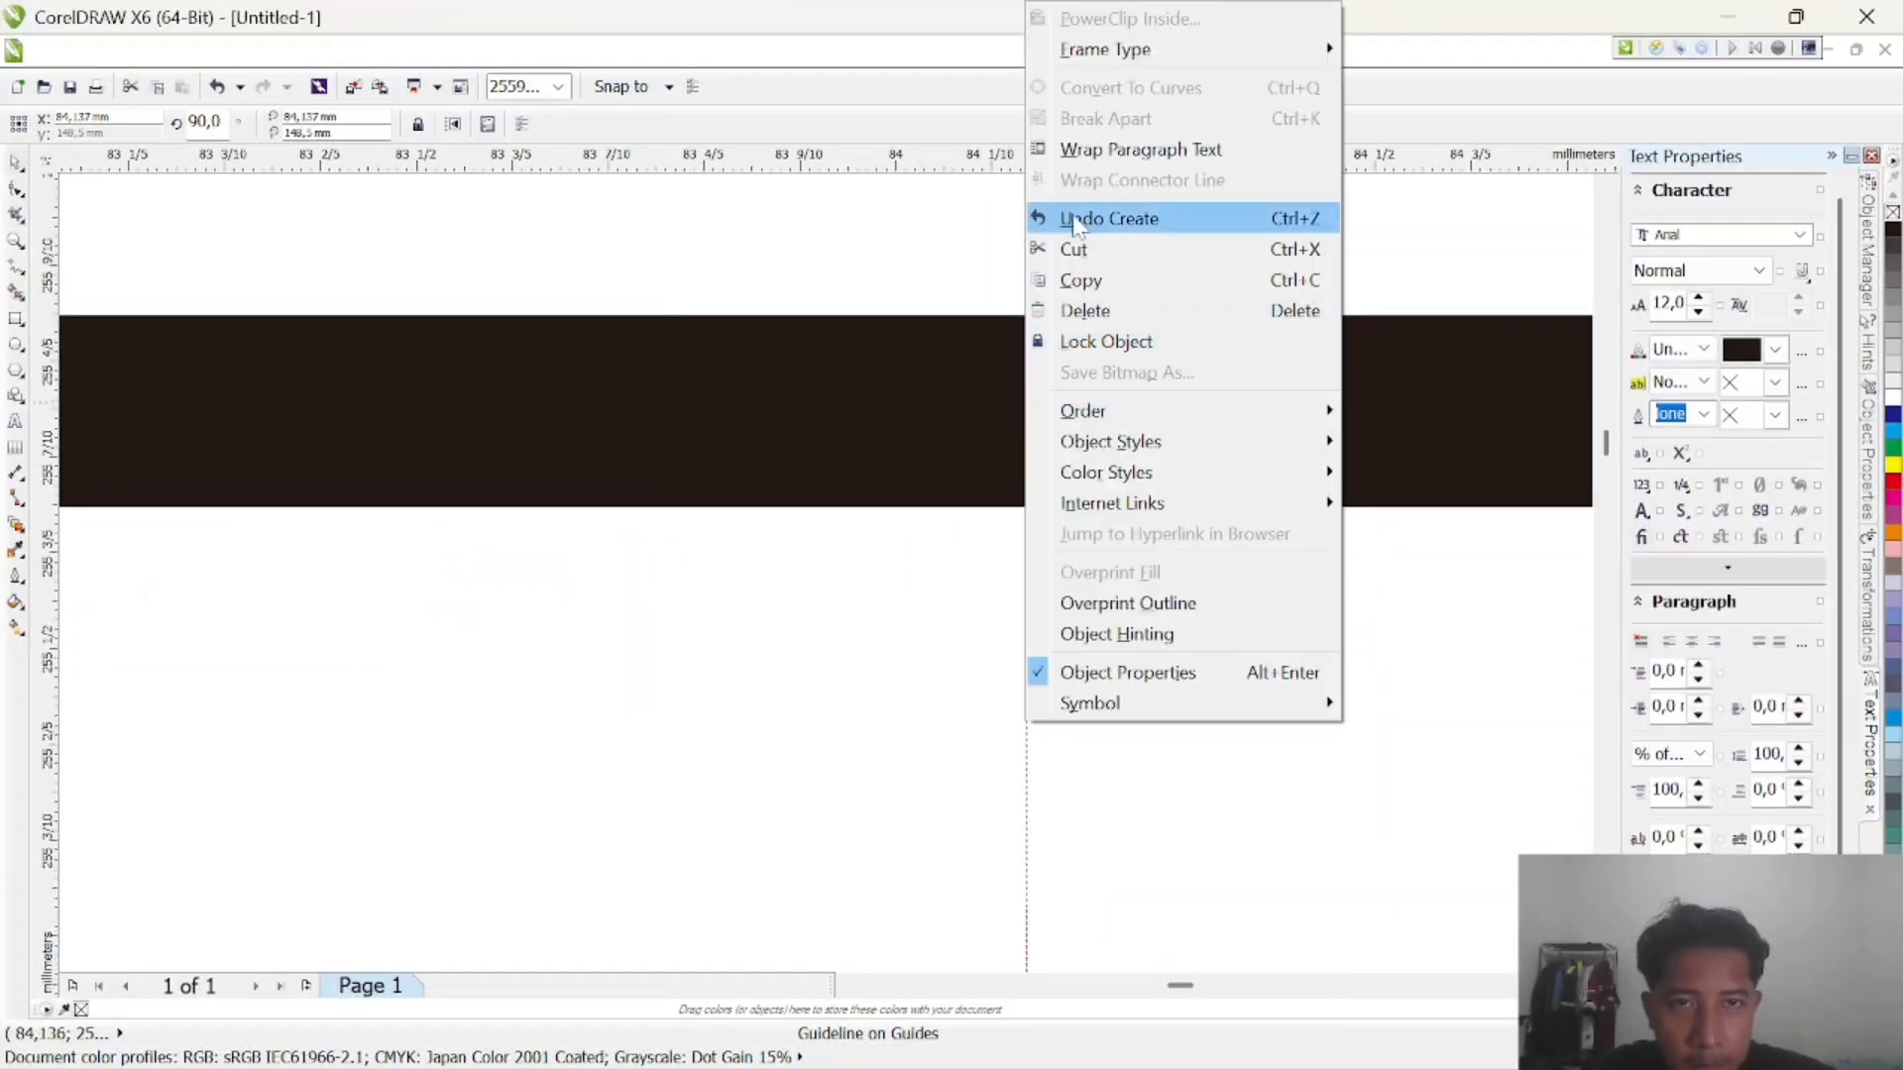
pyautogui.click(841, 413)
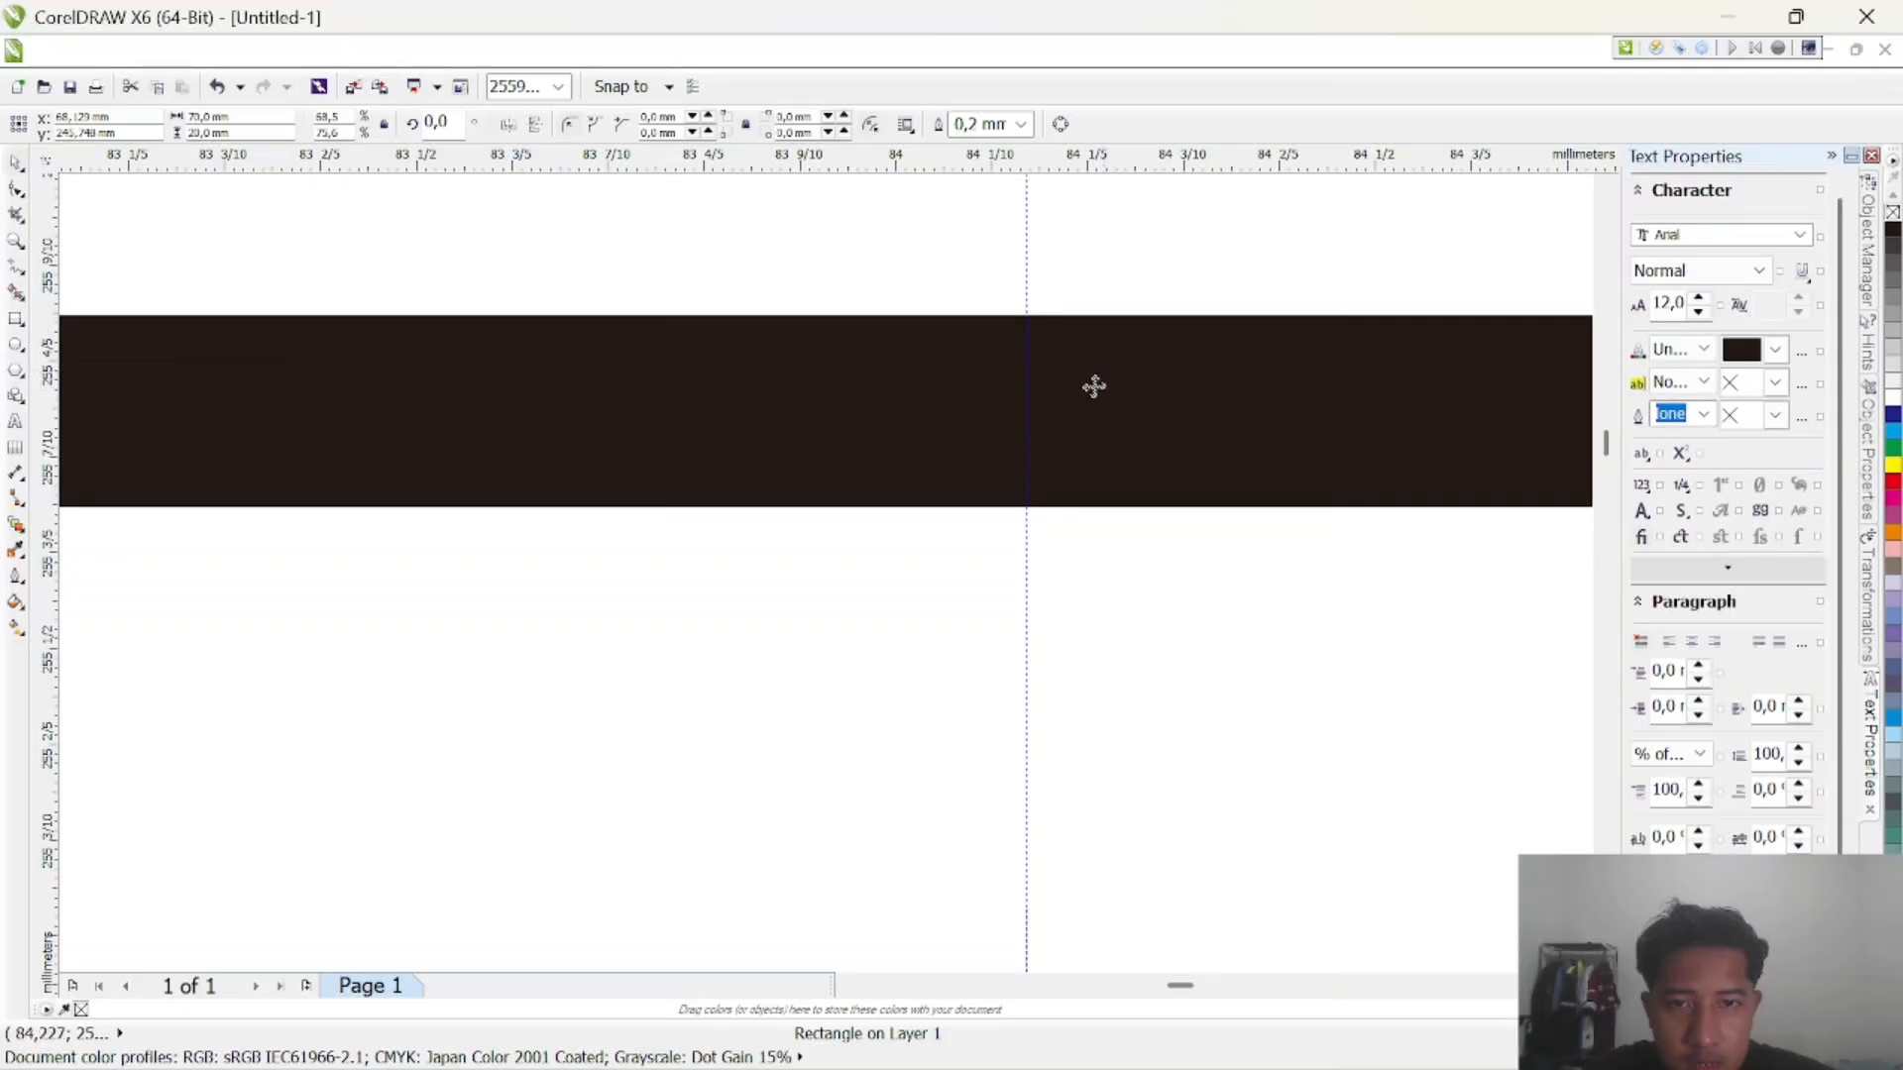
pyautogui.rightClick(1034, 399)
pyautogui.click(628, 434)
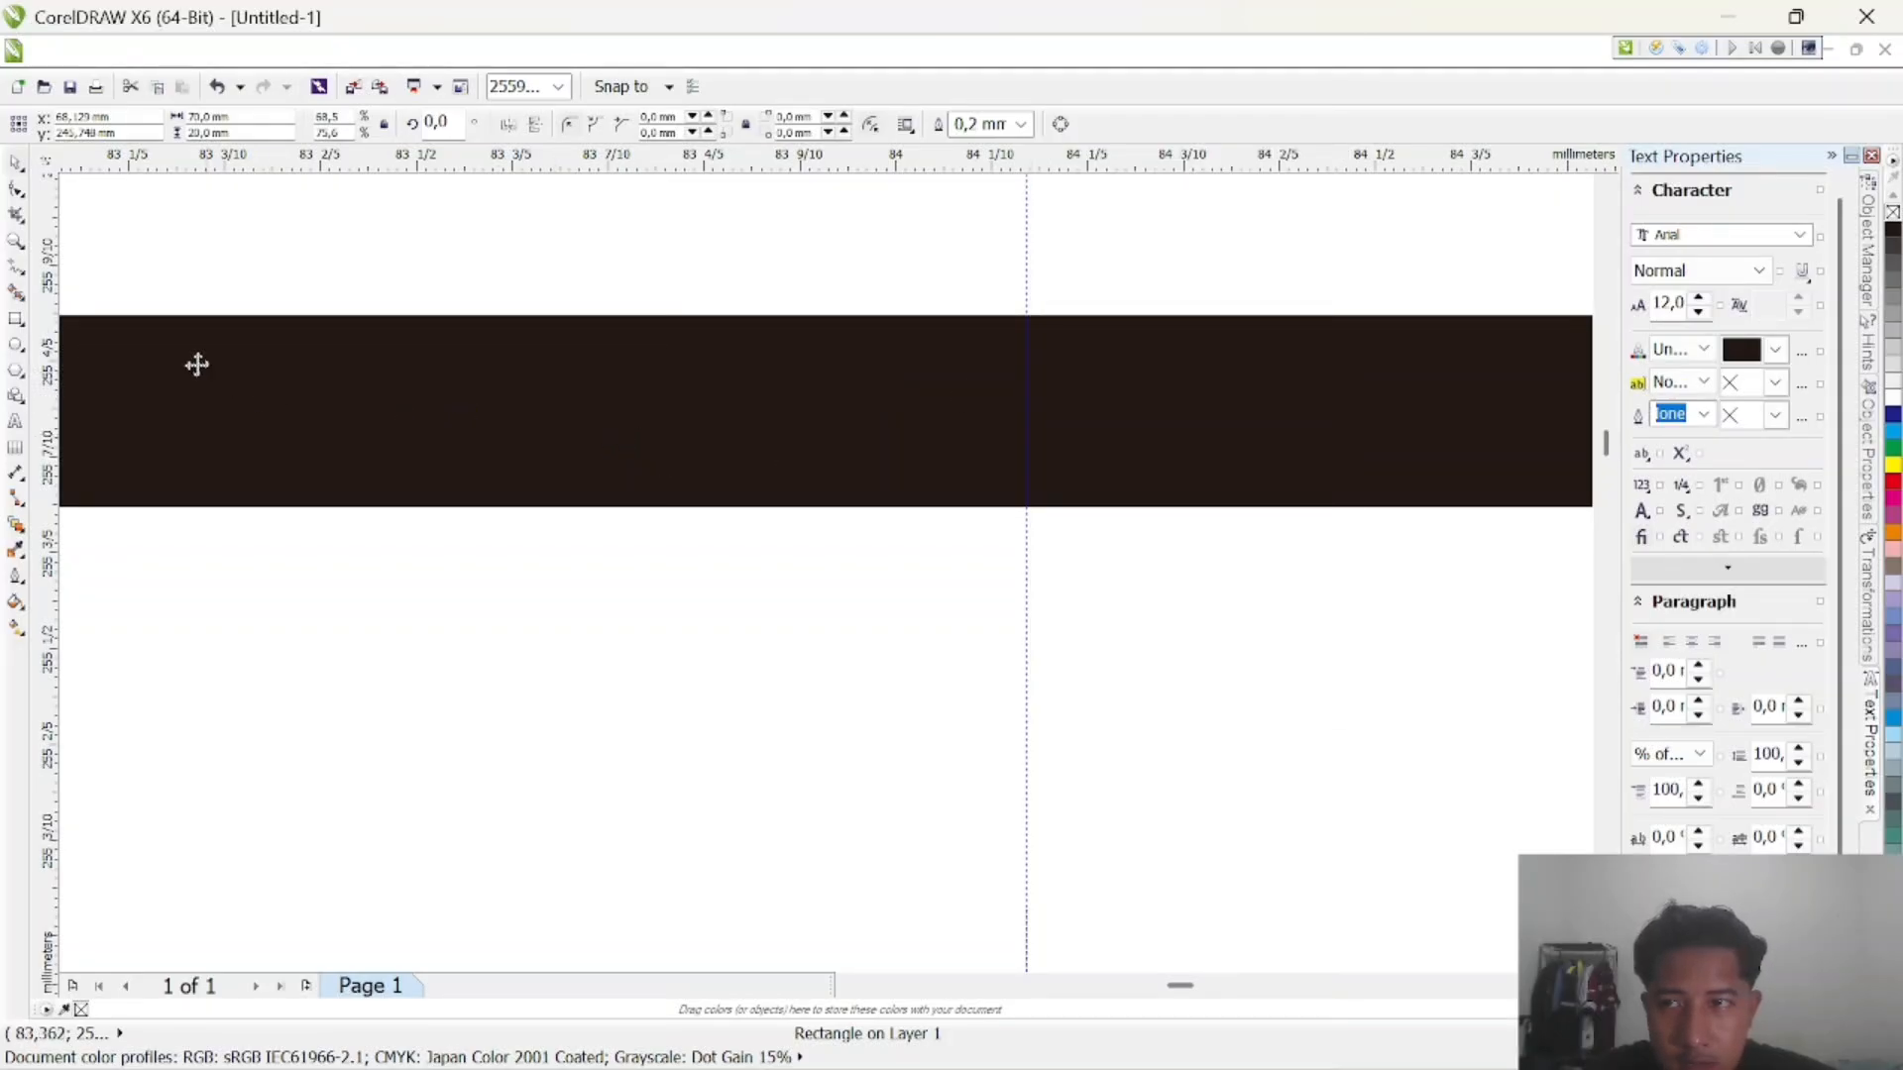
pyautogui.click(13, 216)
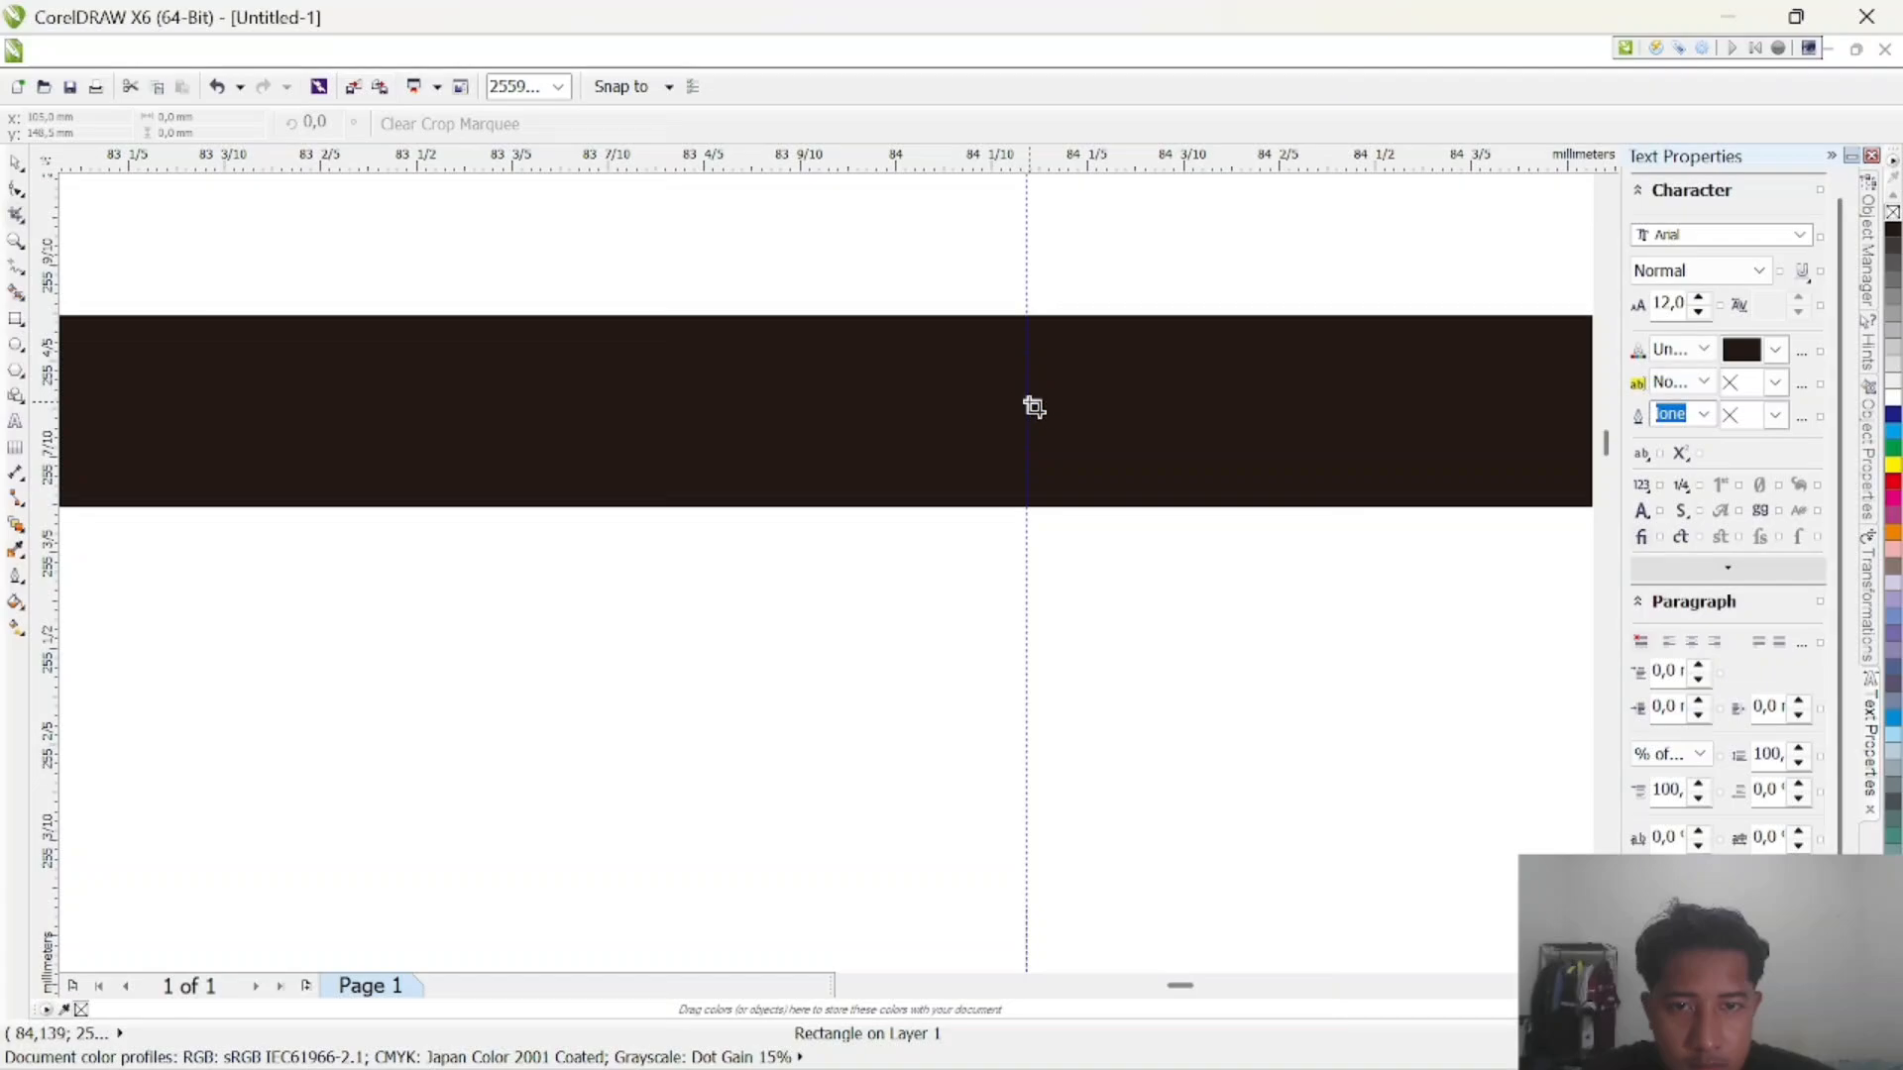
pyautogui.rightClick(1034, 406)
pyautogui.click(1145, 95)
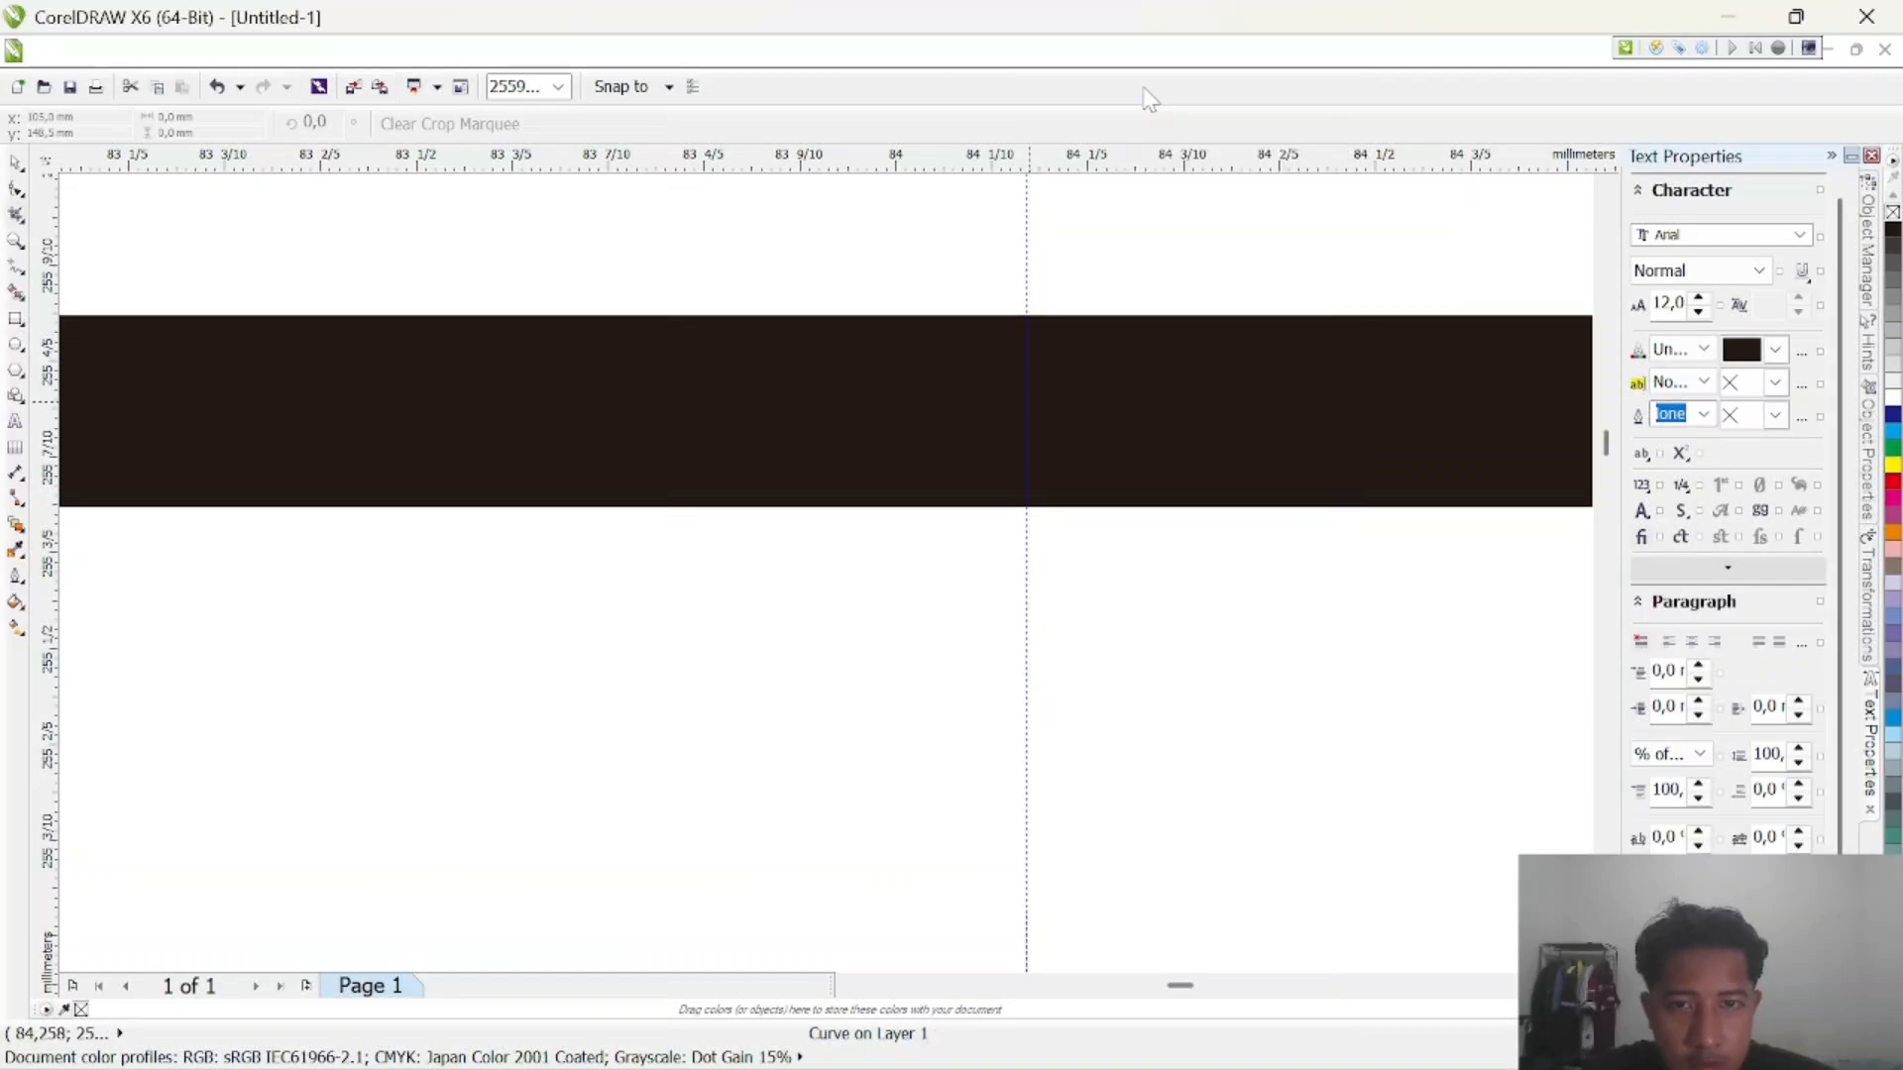
pyautogui.rightClick(1030, 416)
pyautogui.click(1009, 410)
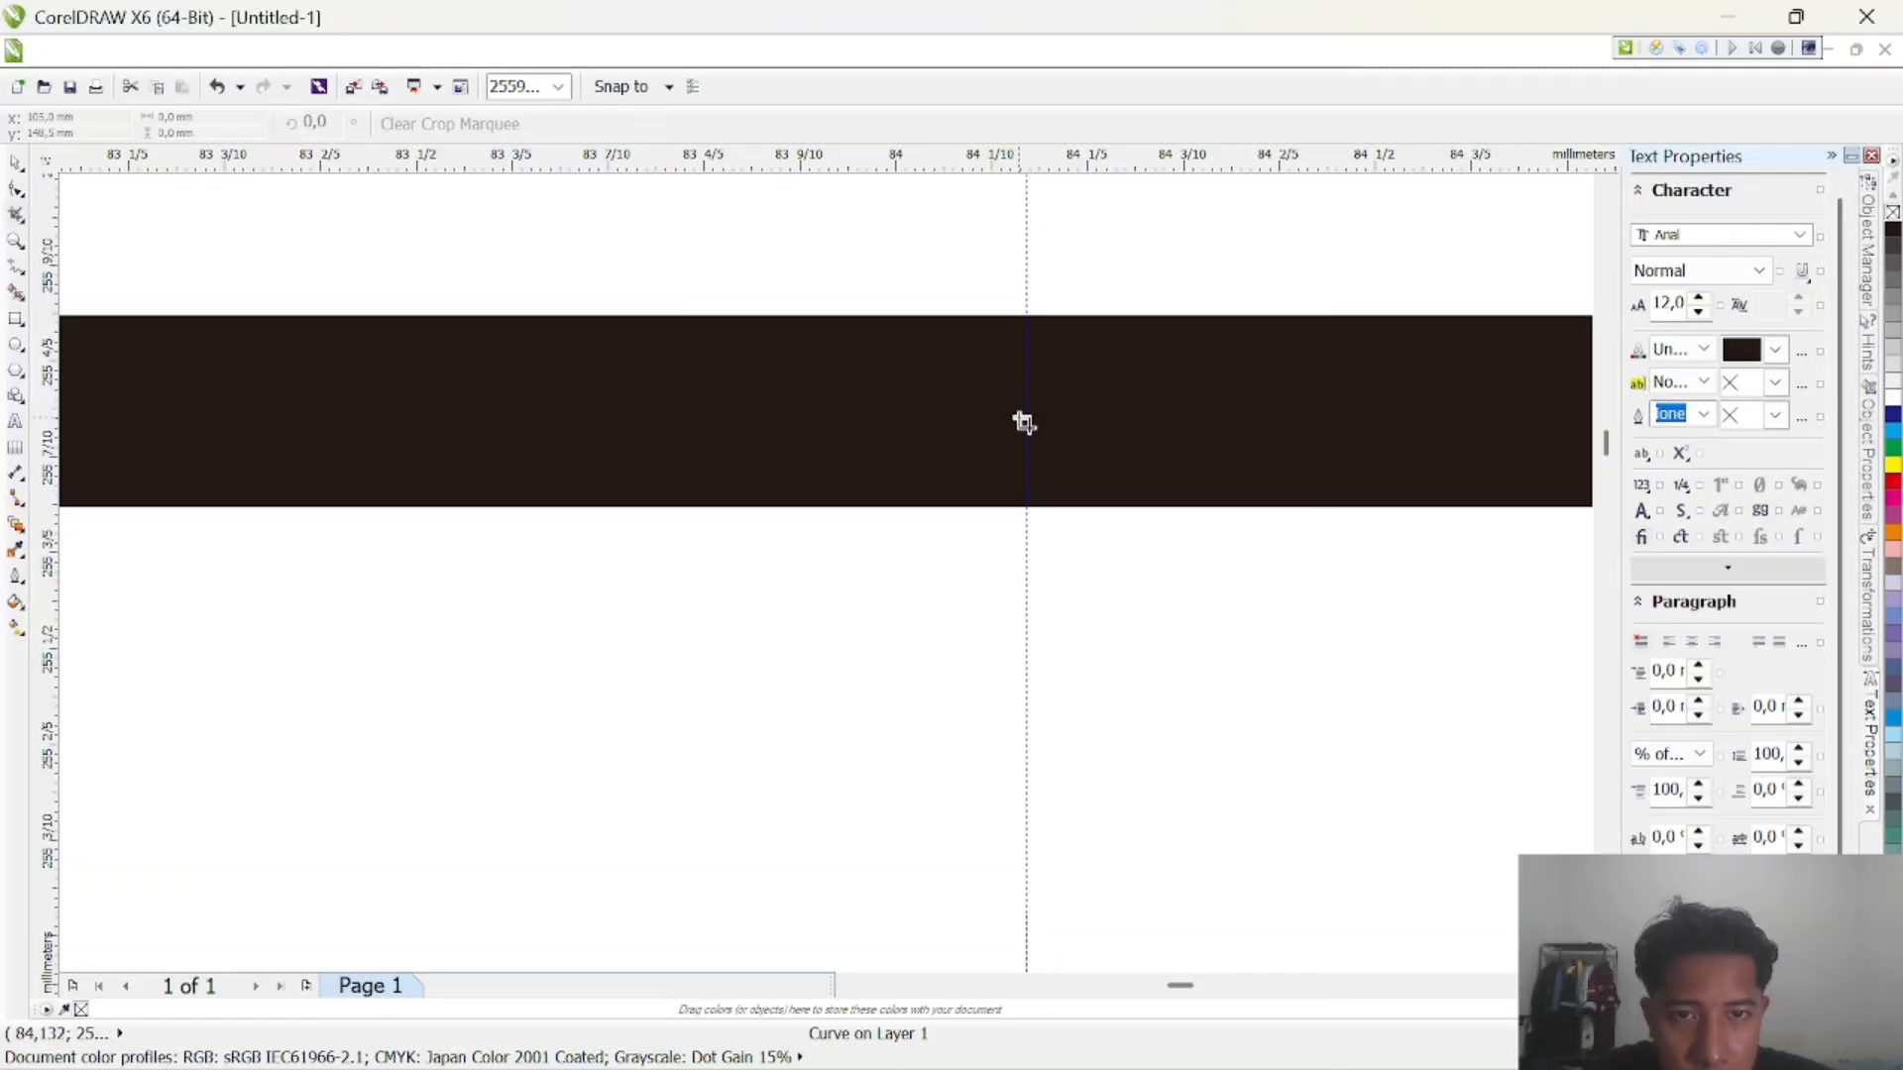
# Add a node on the outline's top edge where it crosses the vertical guideline at about 84 mm
pyautogui.click(16, 162)
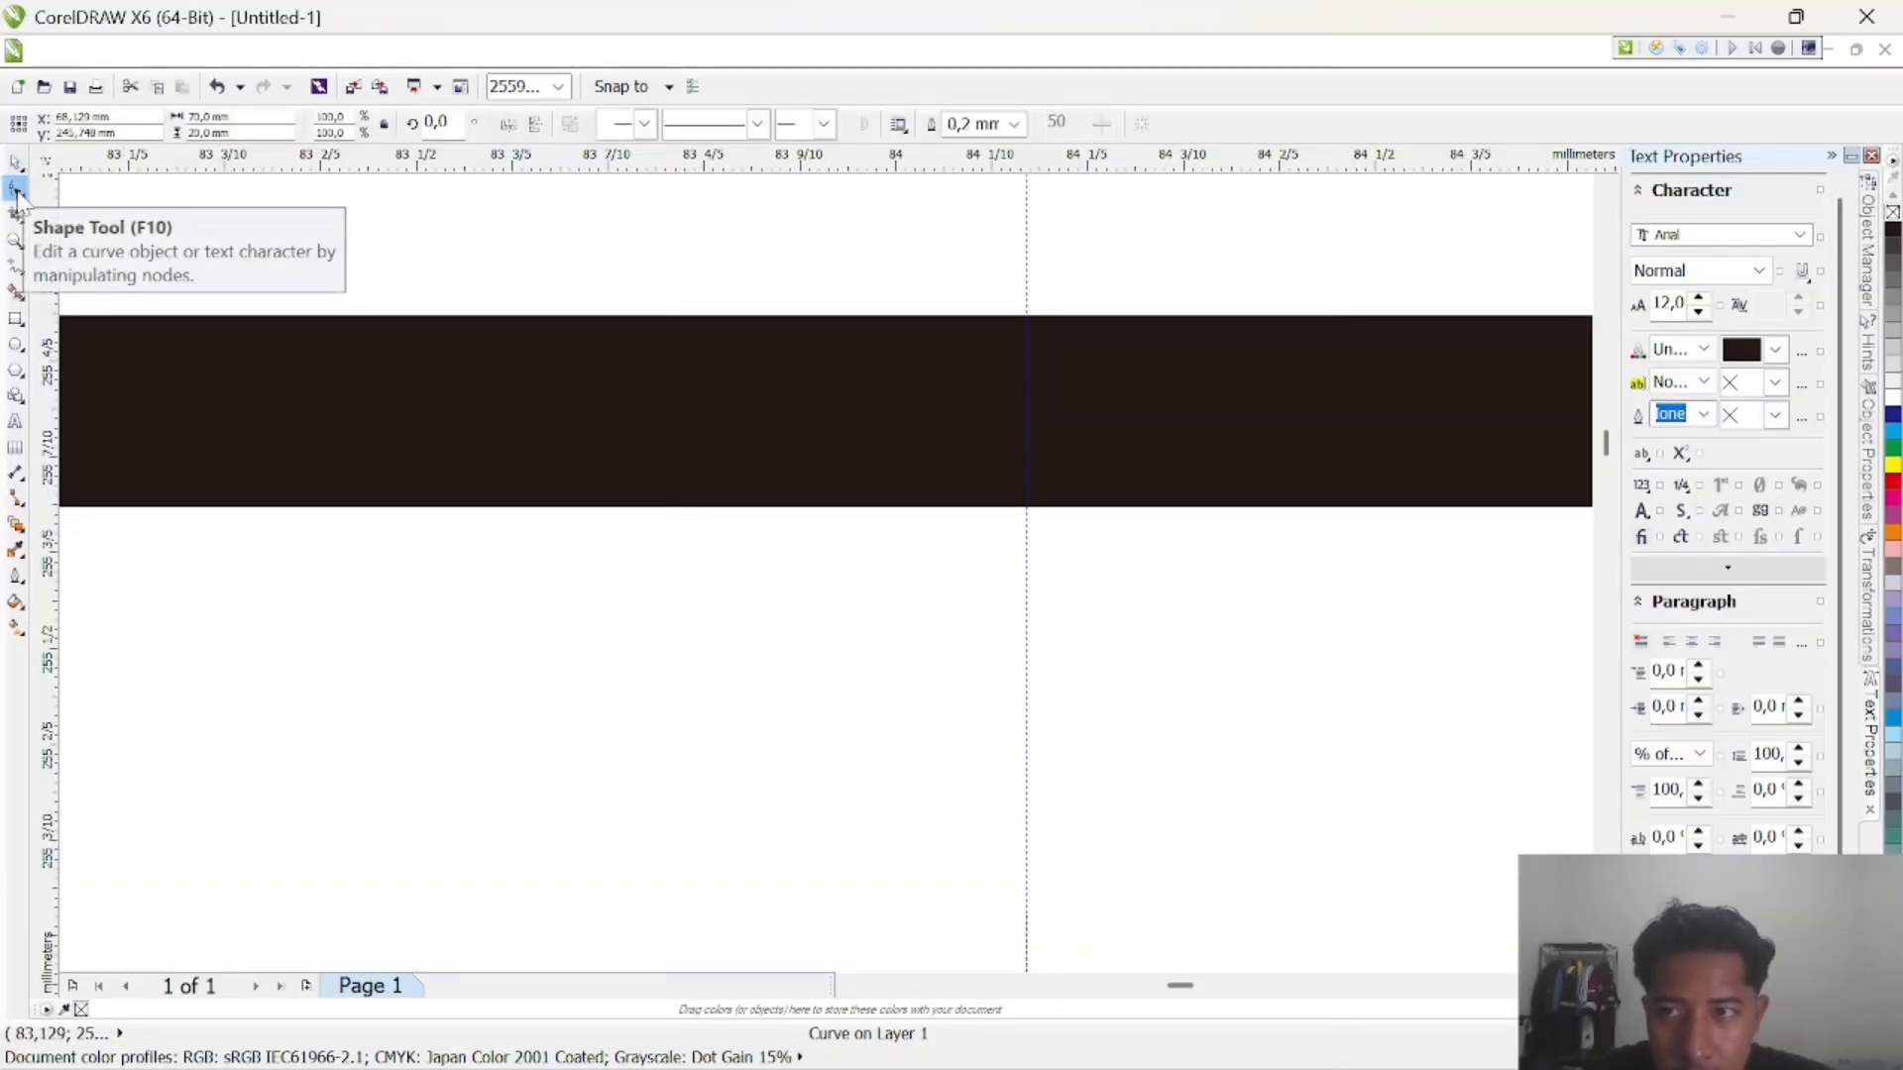
pyautogui.click(16, 188)
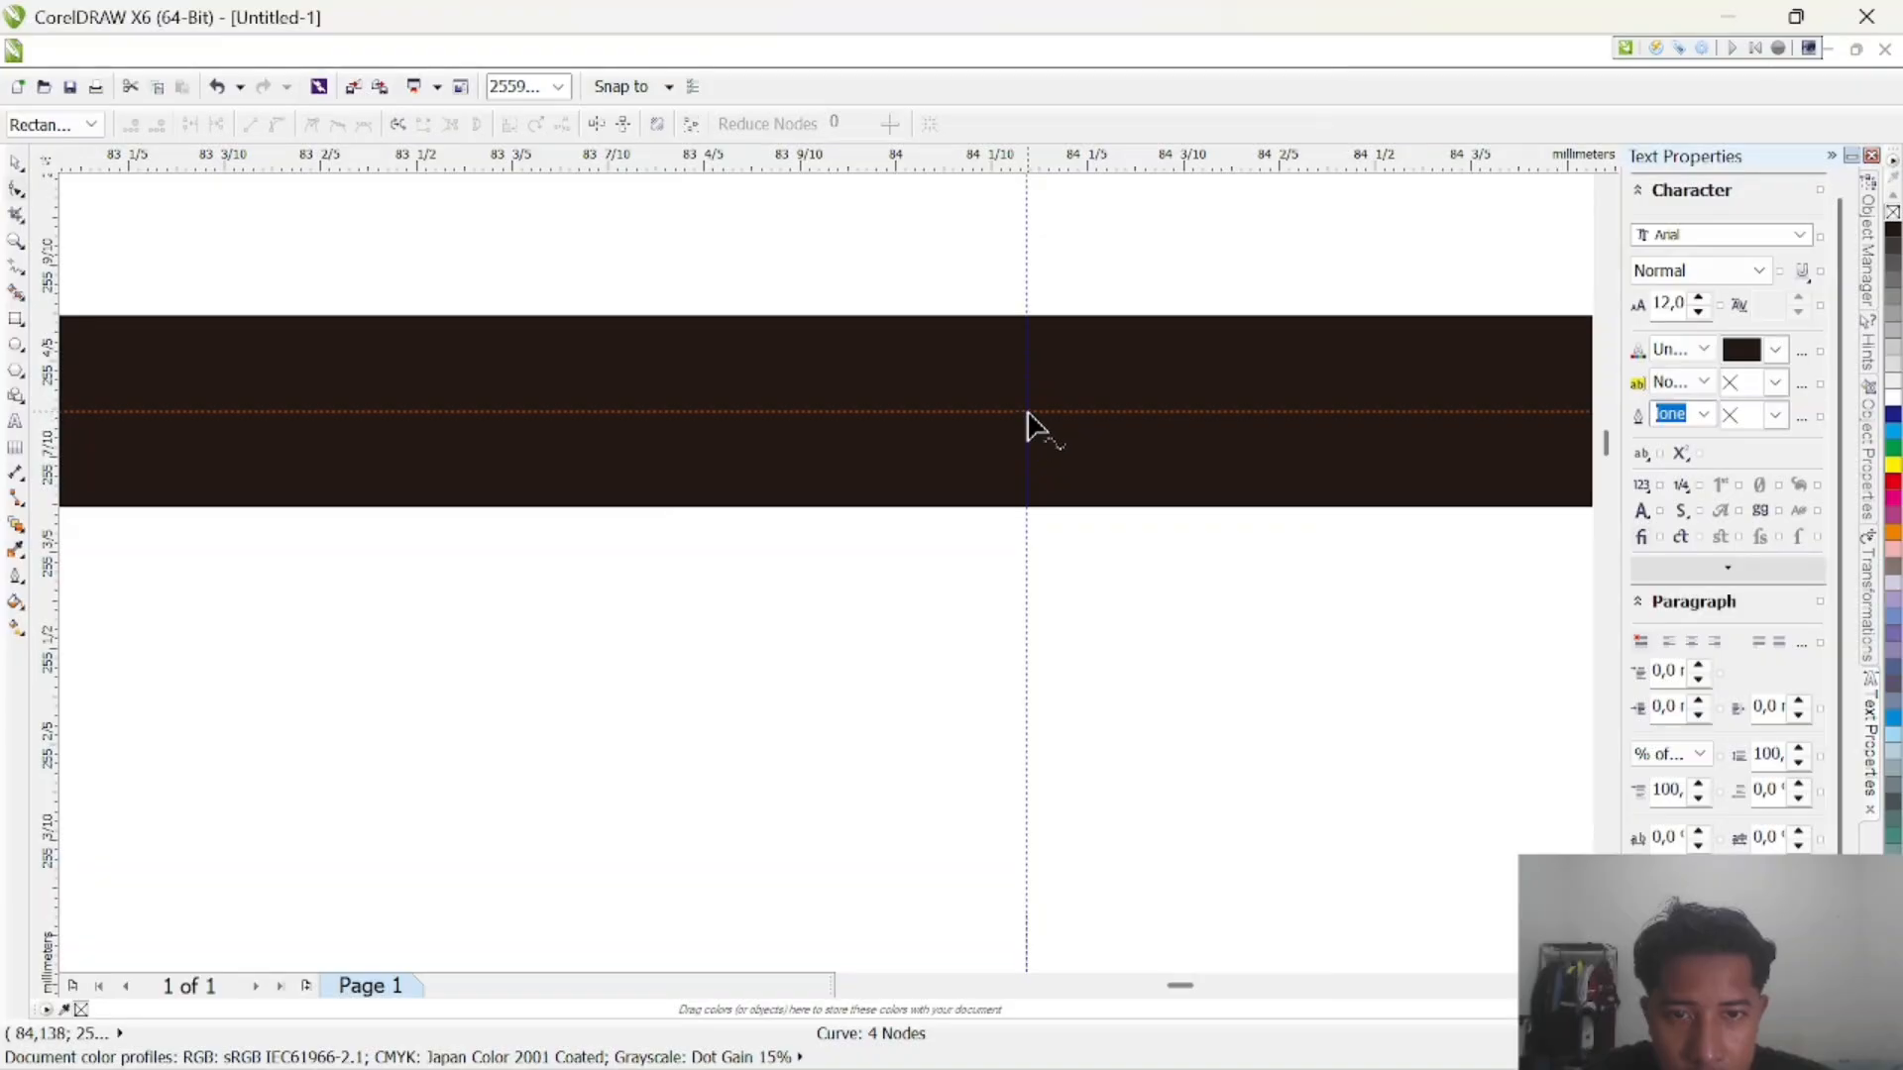
pyautogui.click(1027, 425)
pyautogui.rightClick(1026, 413)
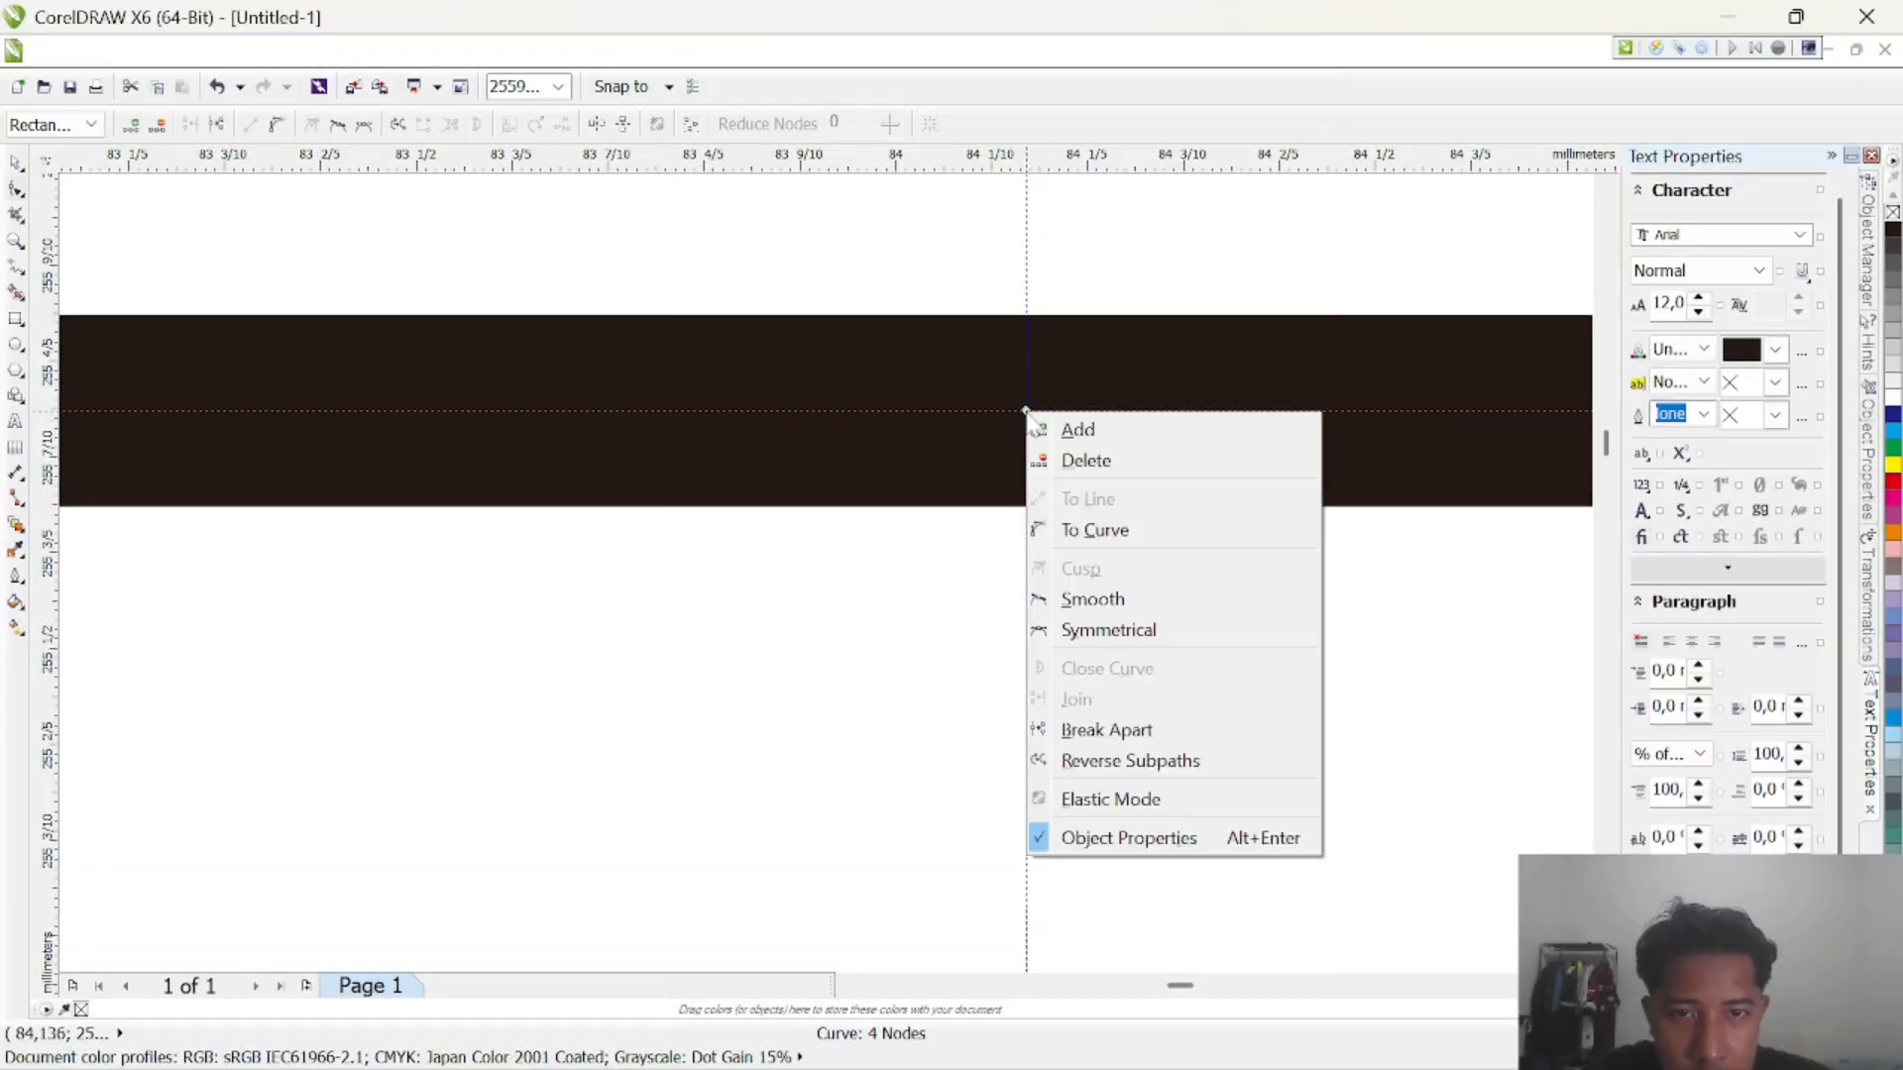
pyautogui.click(1051, 429)
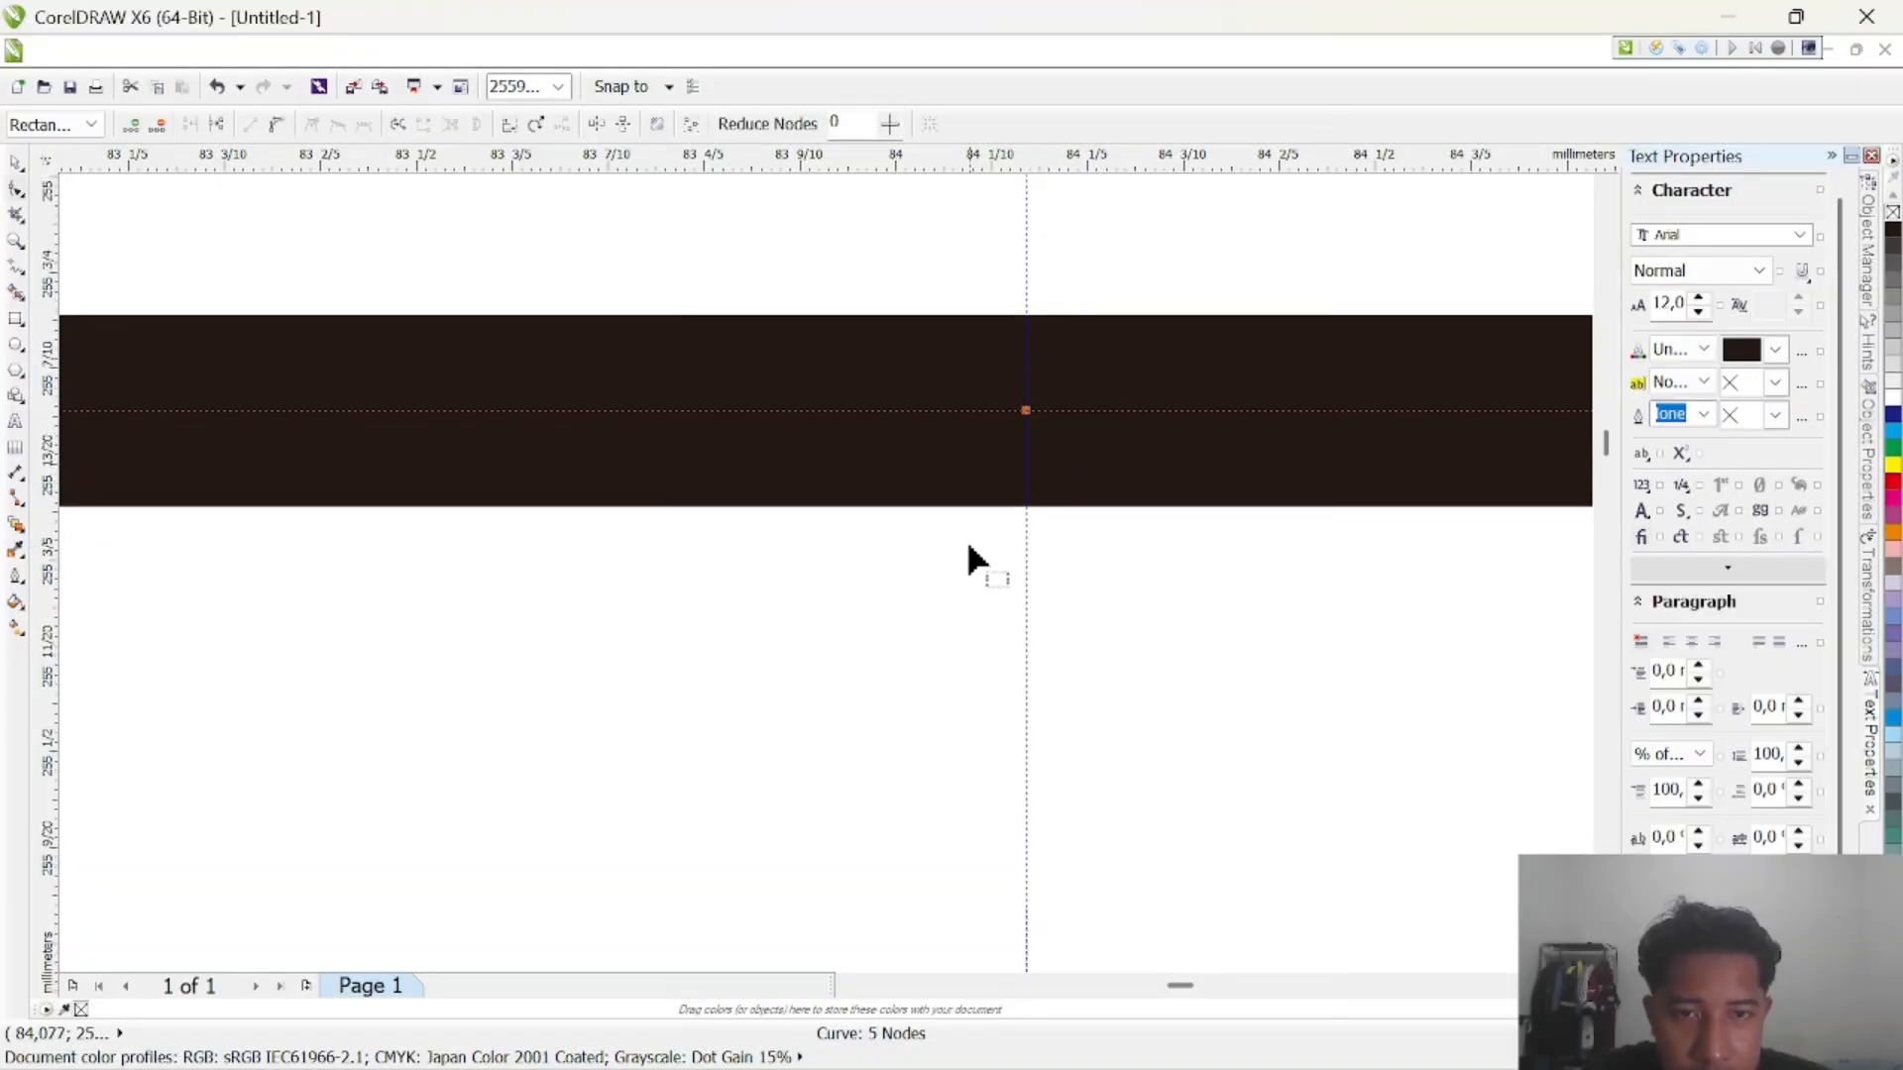
# Add a node on the outline's left edge where it crosses the horizontal guideline under the lettering
pyautogui.scroll(-1, 968, 553)
pyautogui.scroll(-3, 981, 561)
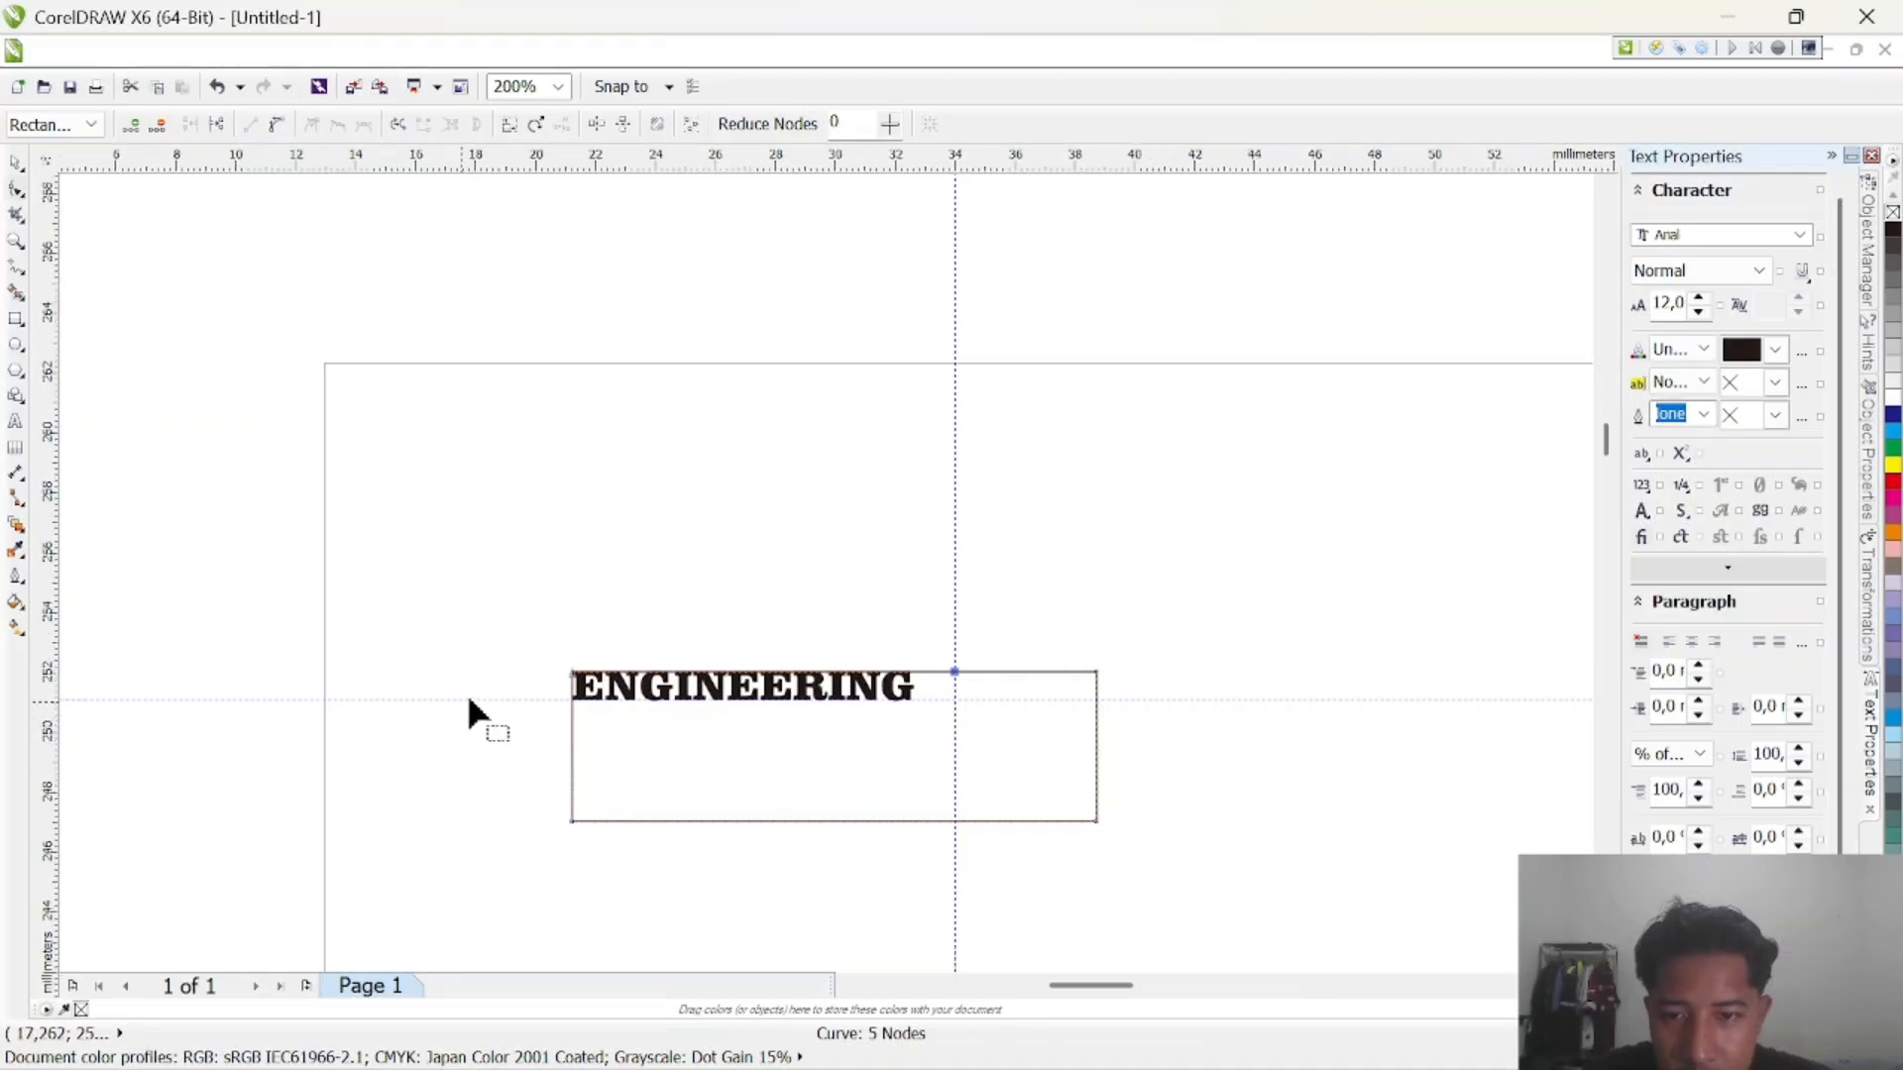
pyautogui.scroll(2, 466, 713)
pyautogui.scroll(1, 1029, 662)
pyautogui.scroll(1, 799, 777)
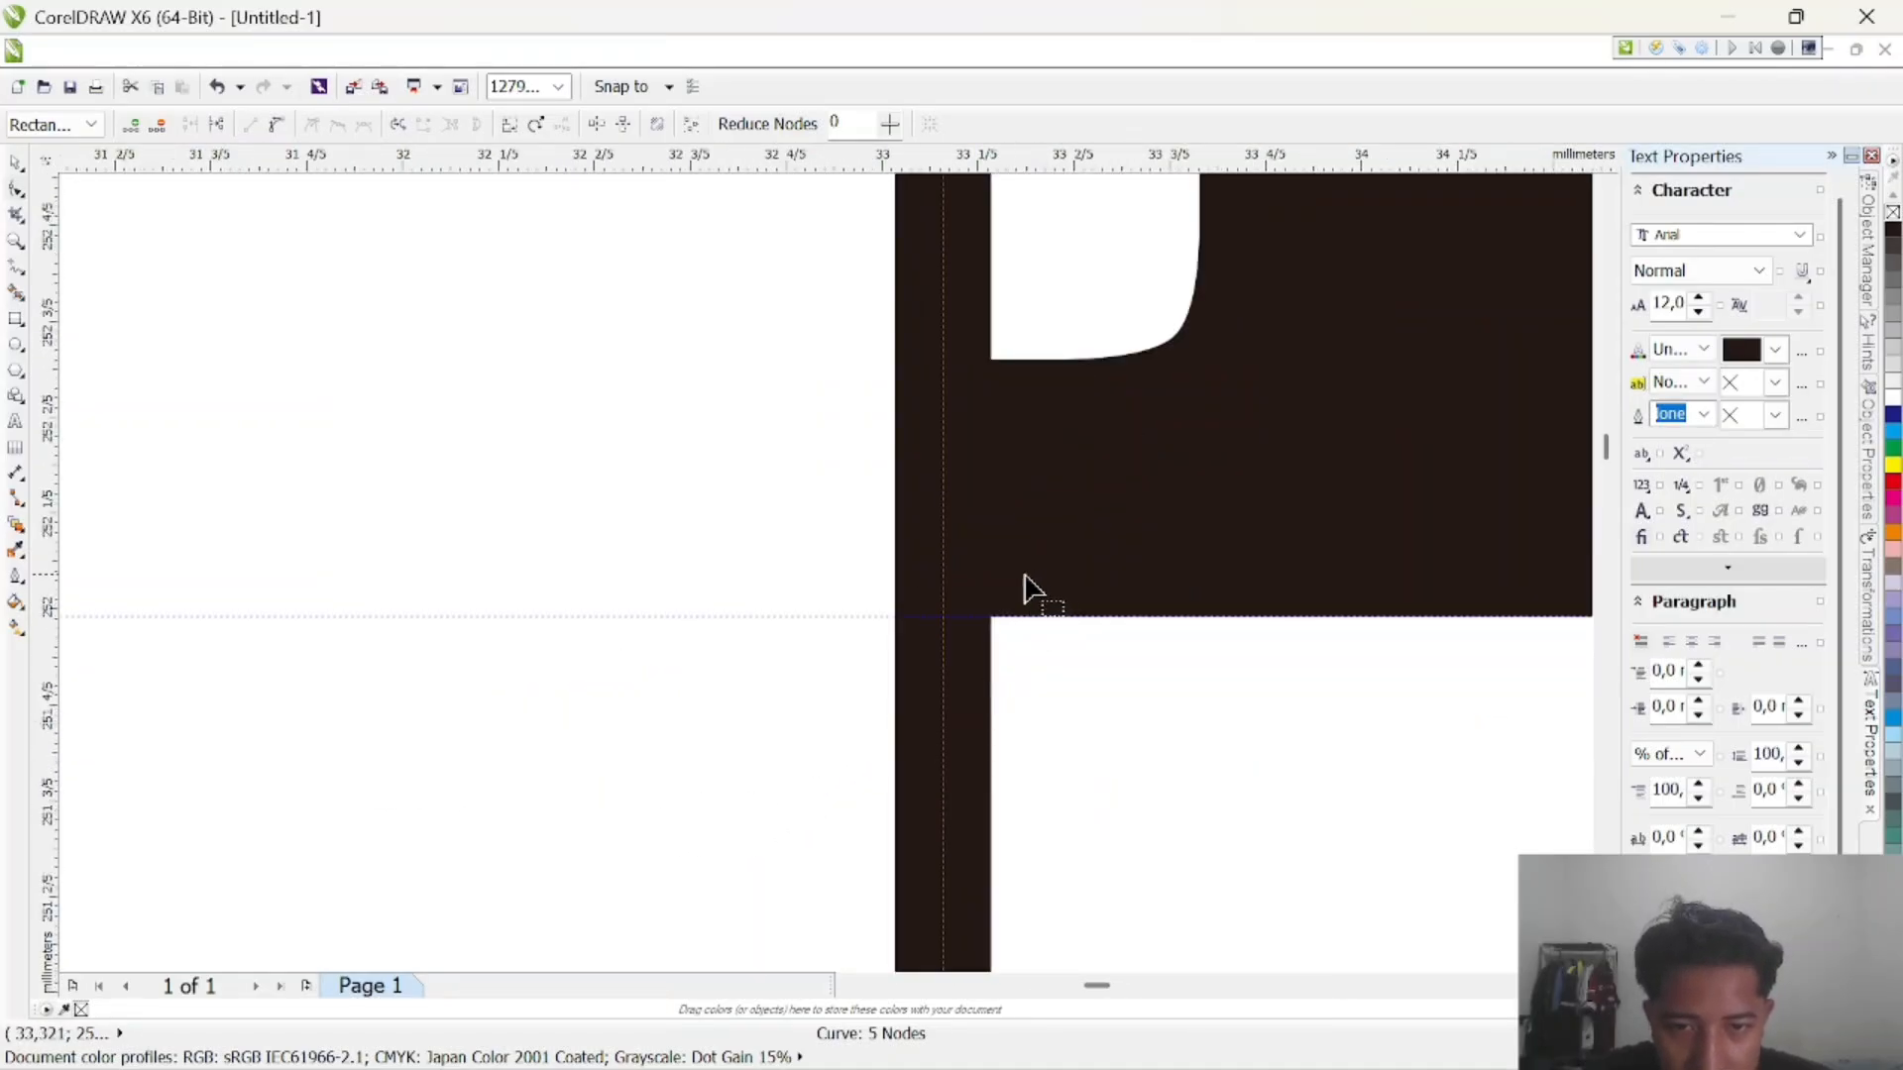
pyautogui.scroll(1, 1028, 586)
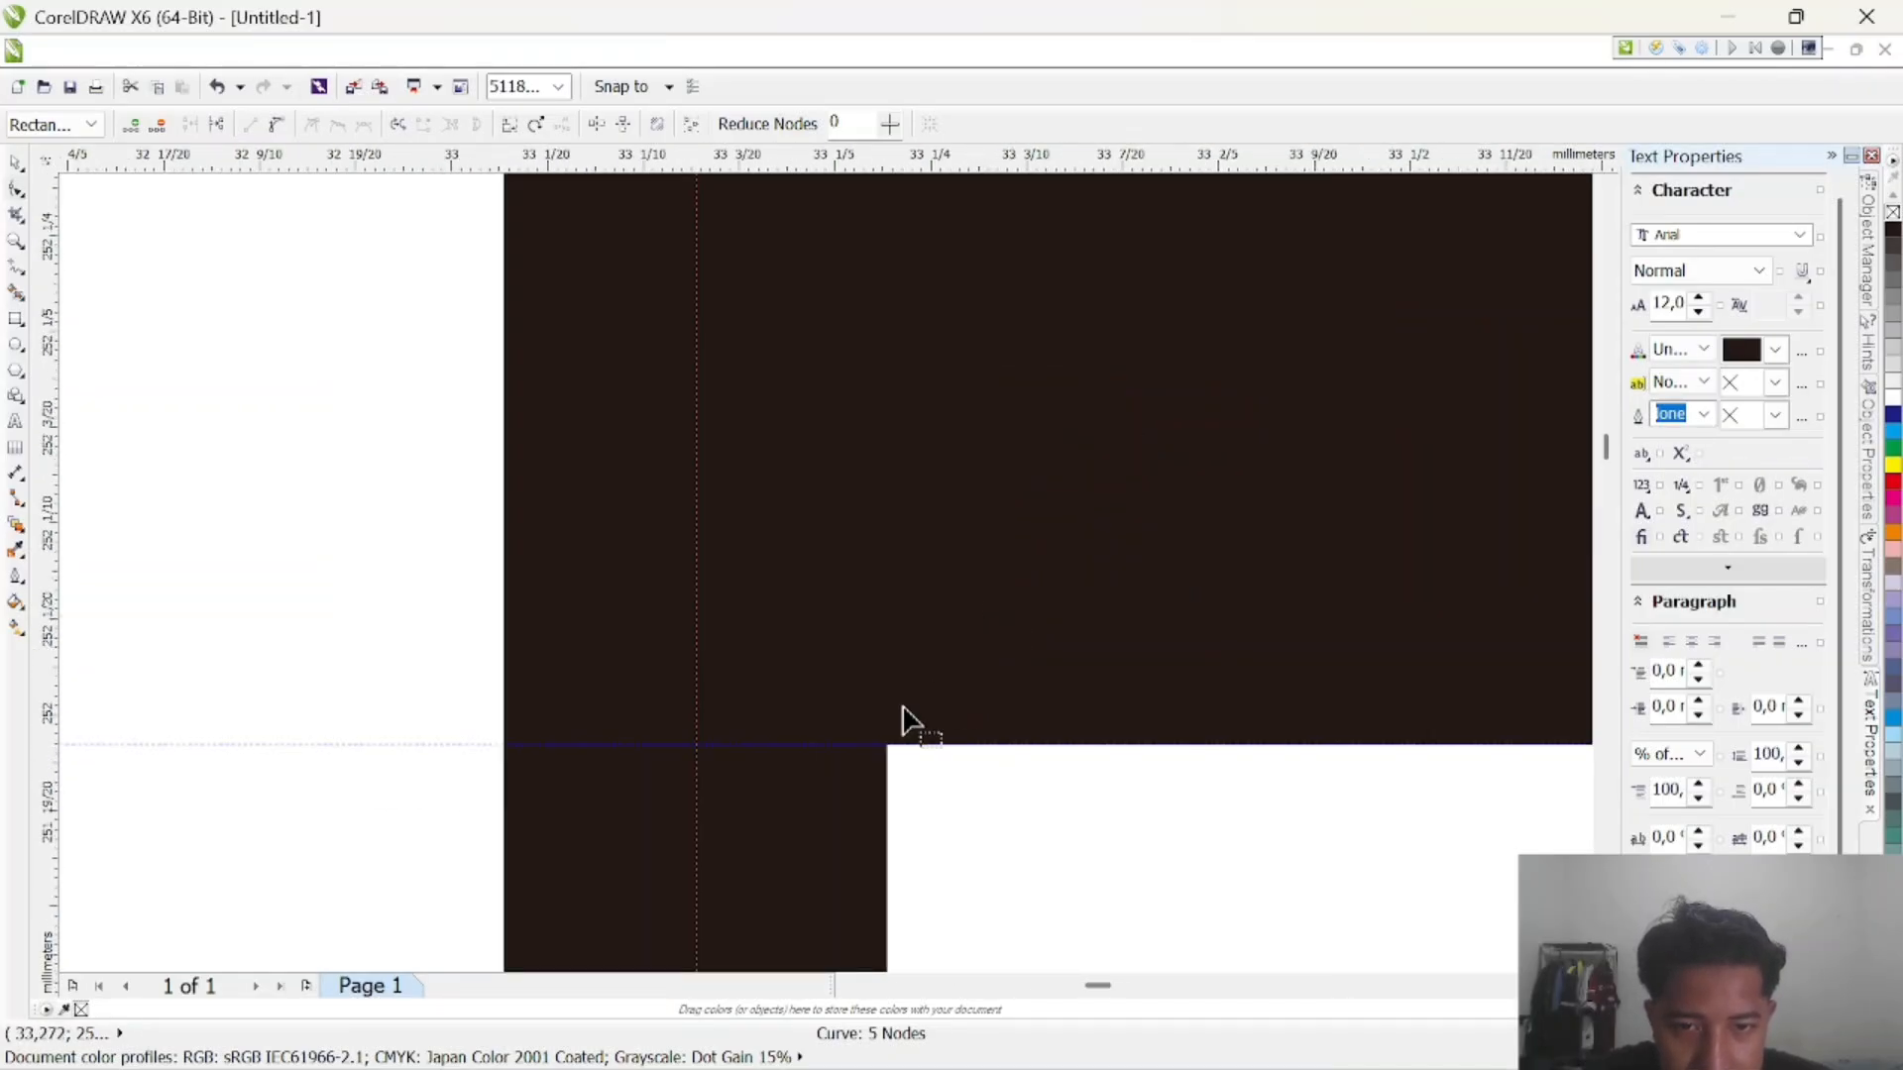
pyautogui.rightClick(697, 748)
pyautogui.click(822, 319)
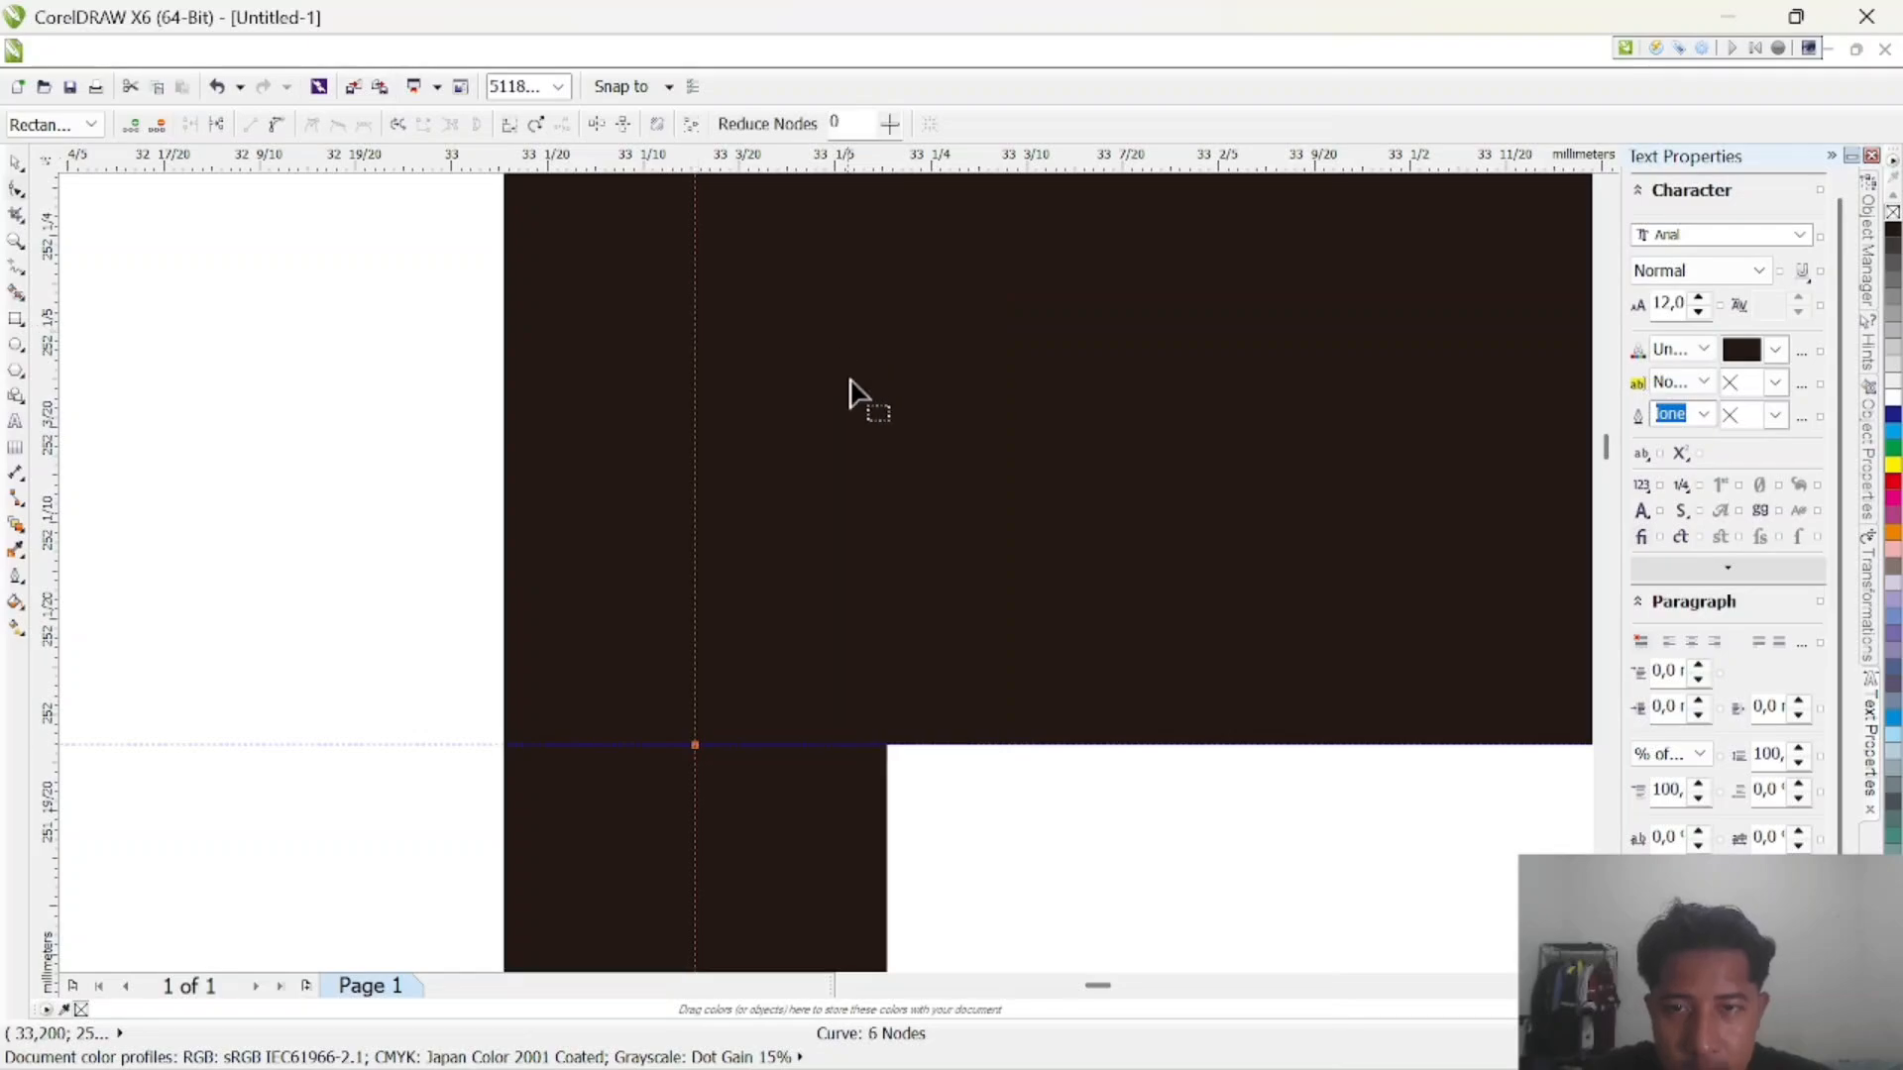
# Move the outline's upper-left corner node to the intersection of the two guidelines, forming a step beneath and beside the ENGINEERING lettering
pyautogui.scroll(-4, 998, 454)
pyautogui.scroll(2, 1503, 345)
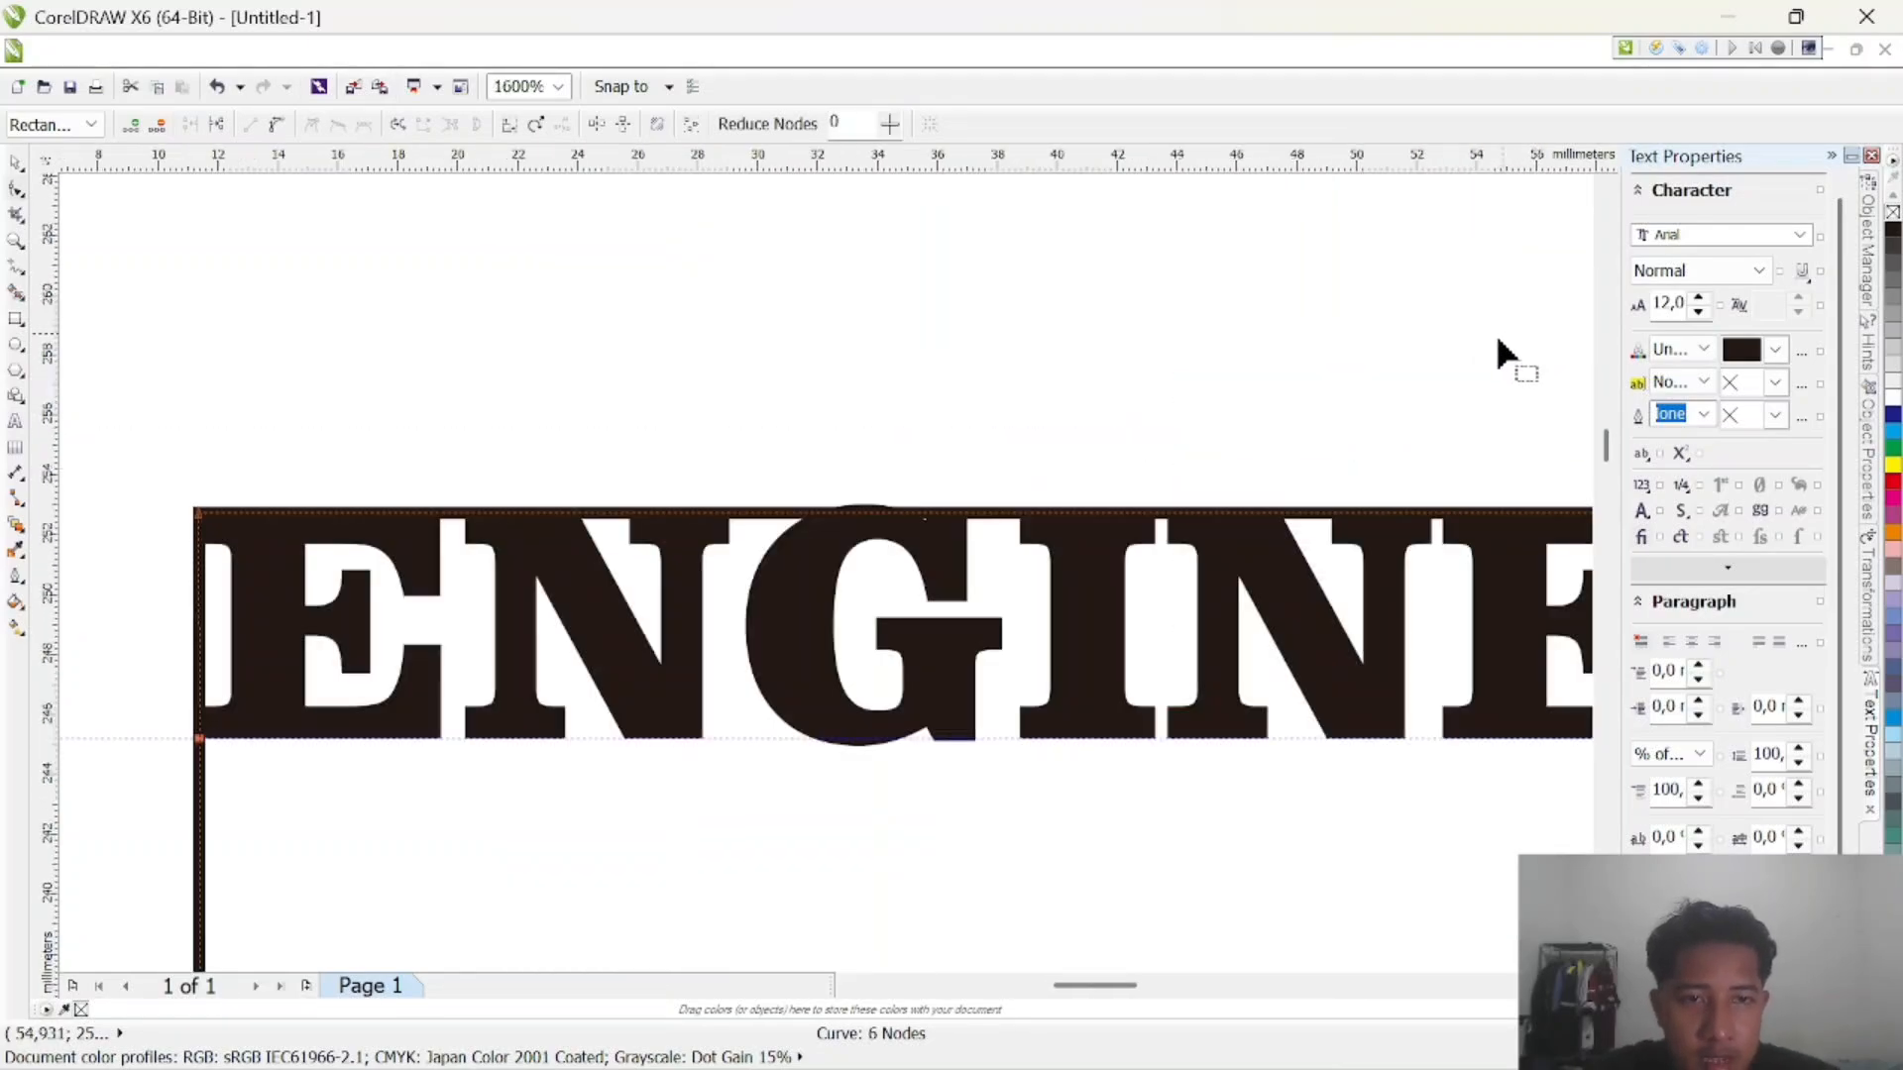
pyautogui.scroll(-2, 782, 510)
pyautogui.scroll(-1, 1189, 395)
pyautogui.scroll(1, 1384, 416)
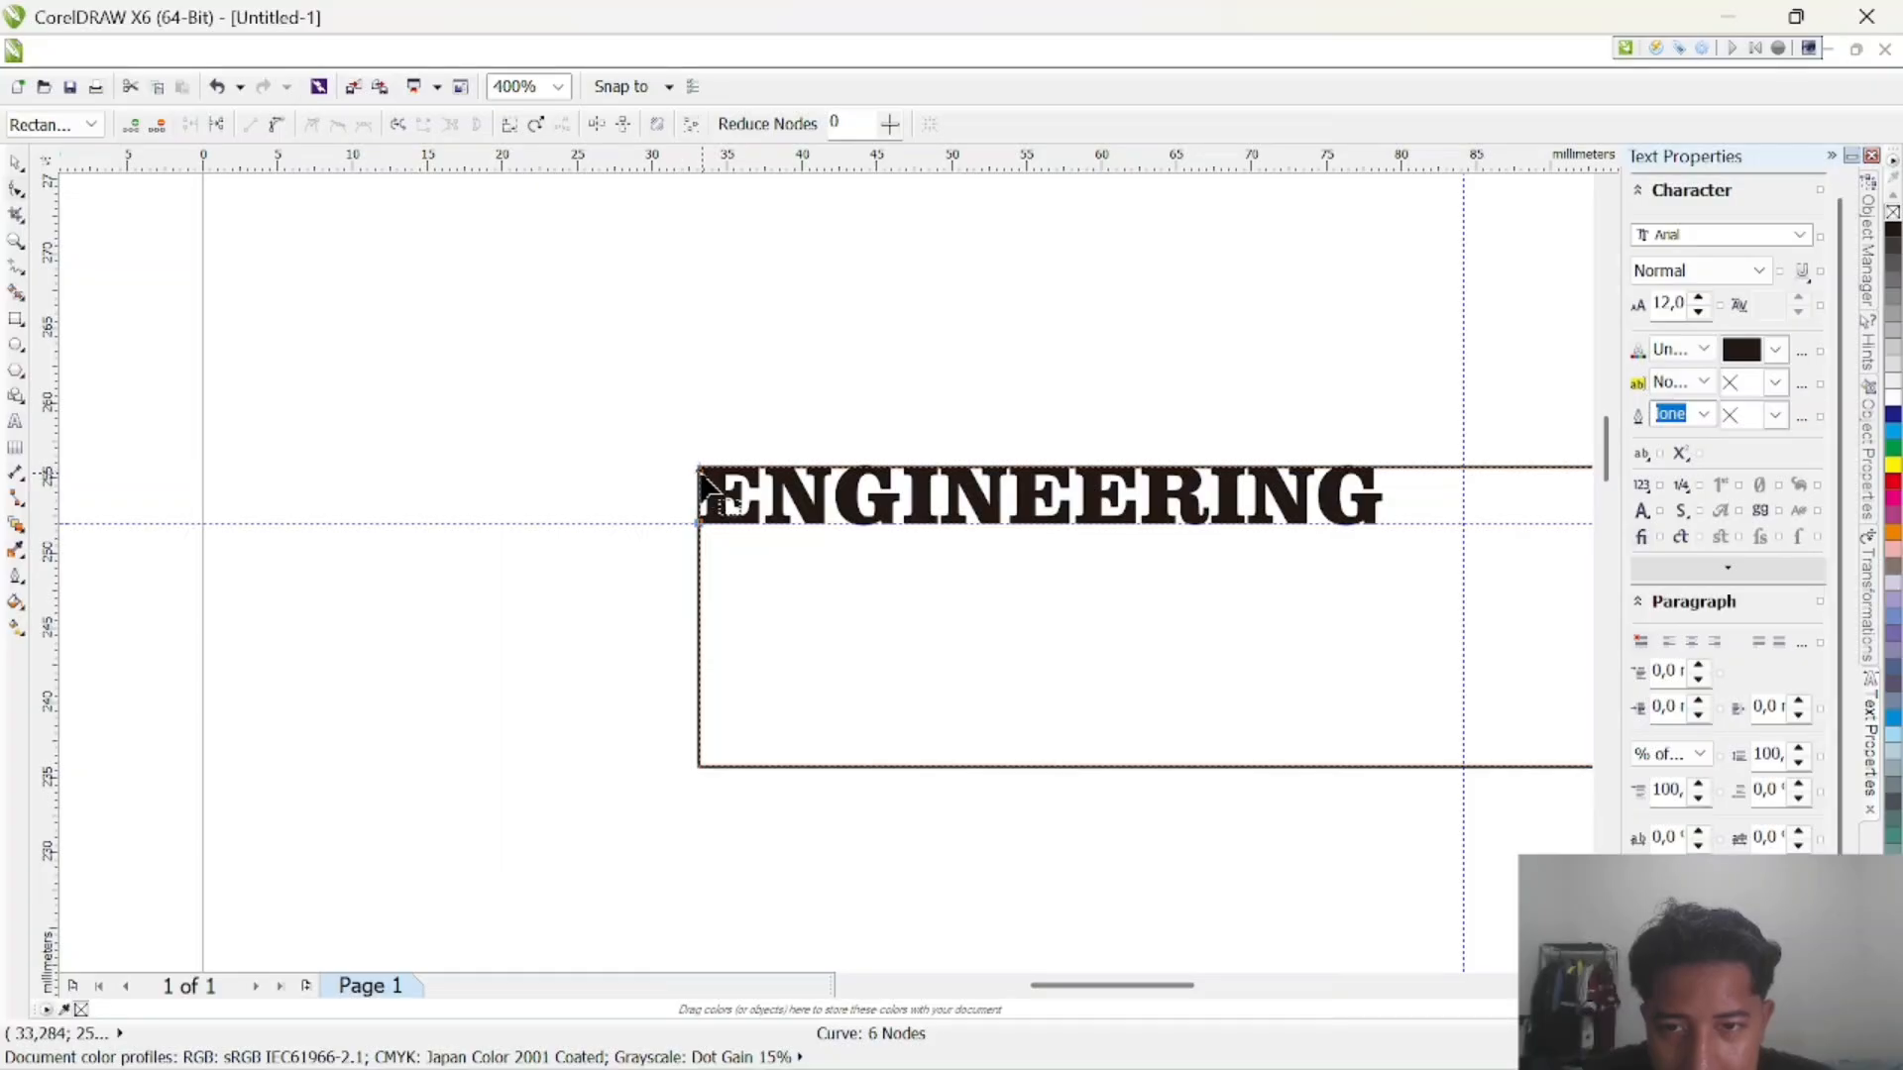
pyautogui.moveTo(699, 469); pyautogui.dragTo(1462, 524)
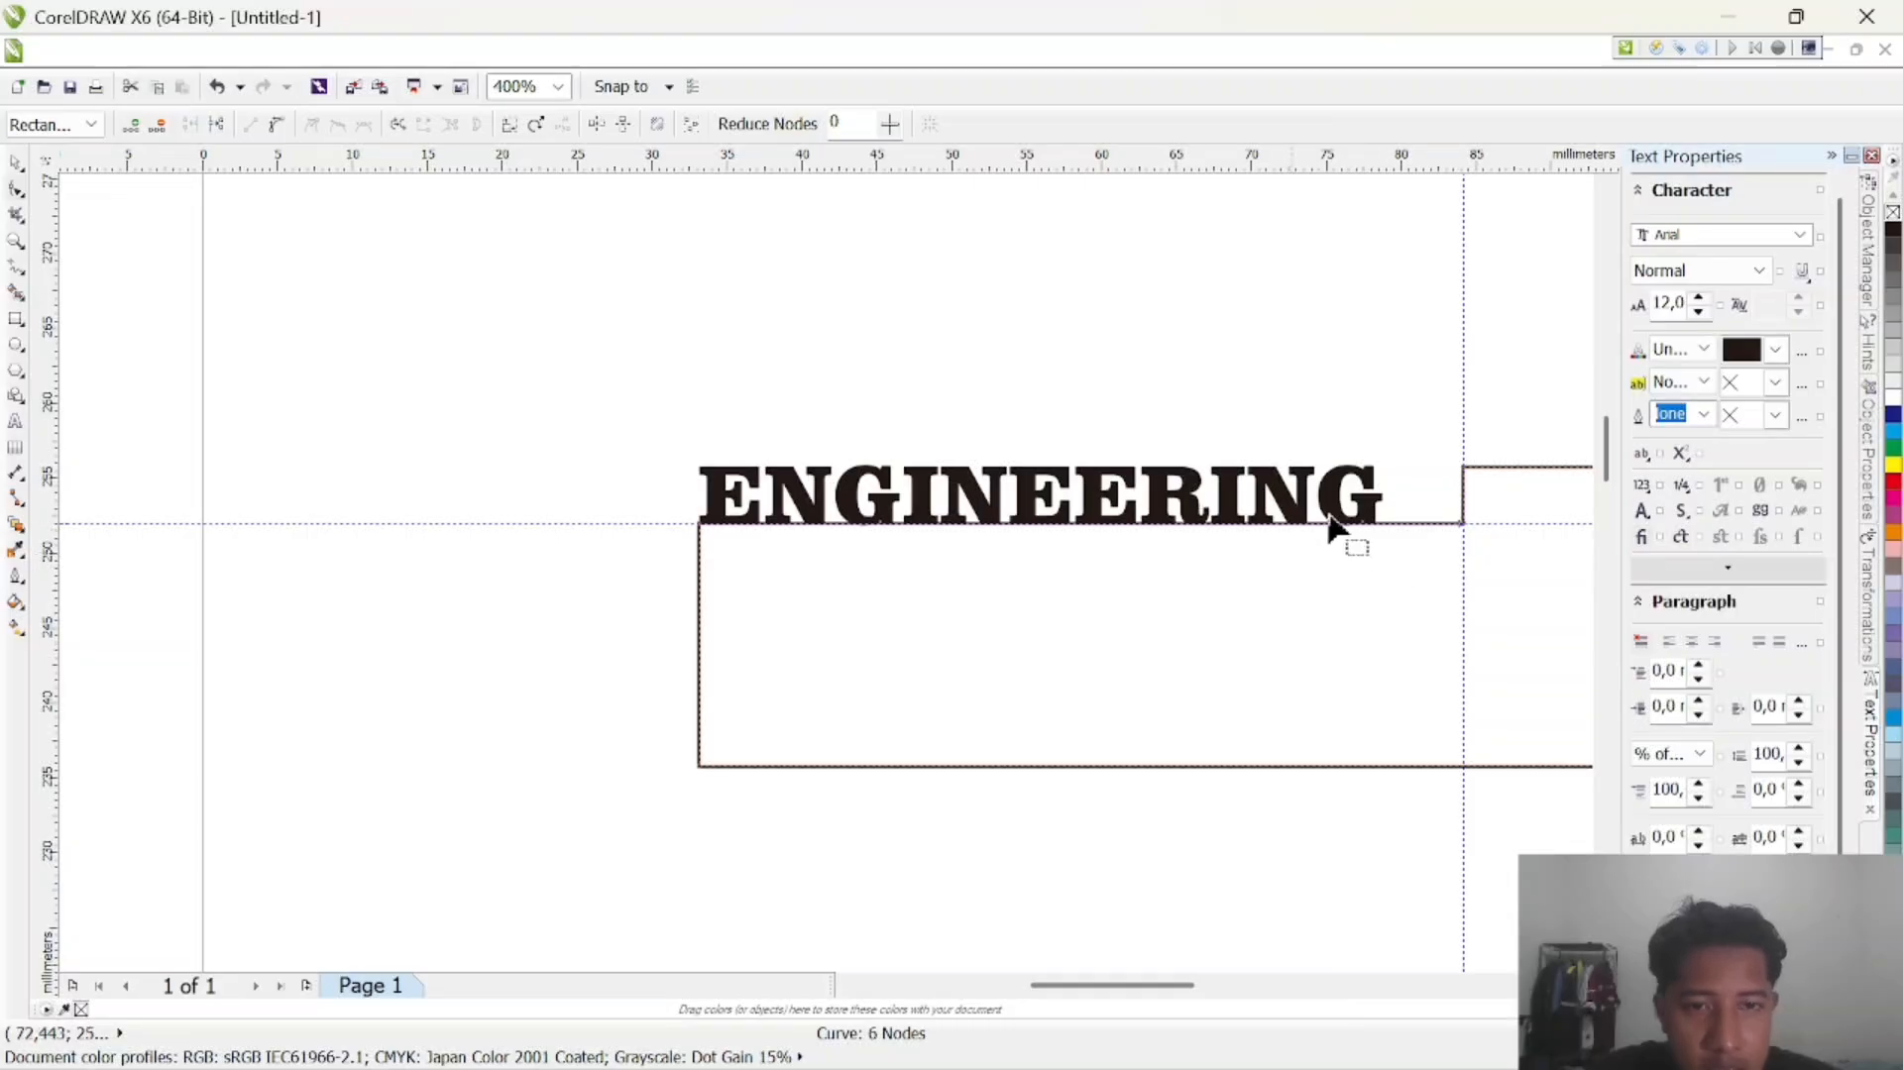
pyautogui.click(15, 161)
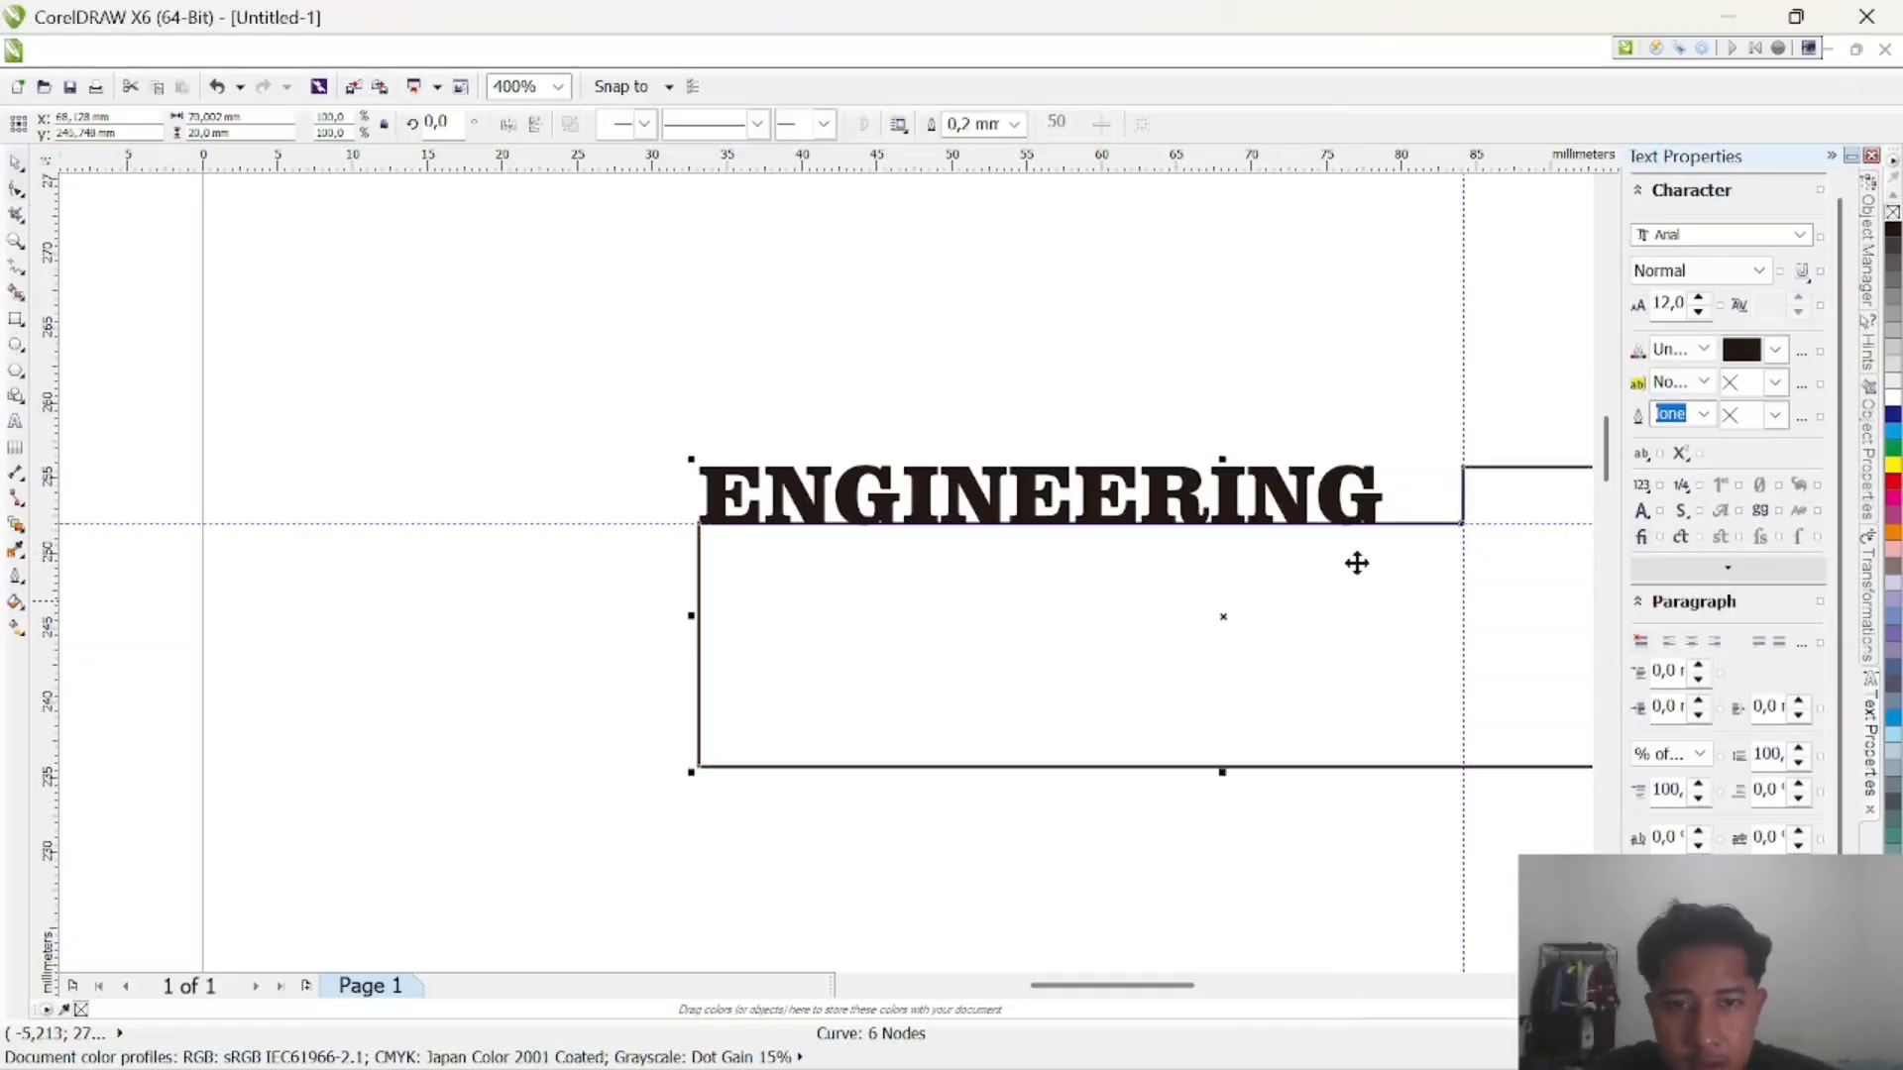
pyautogui.click(1316, 371)
pyautogui.scroll(-2, 1388, 436)
pyautogui.scroll(-4, 1381, 744)
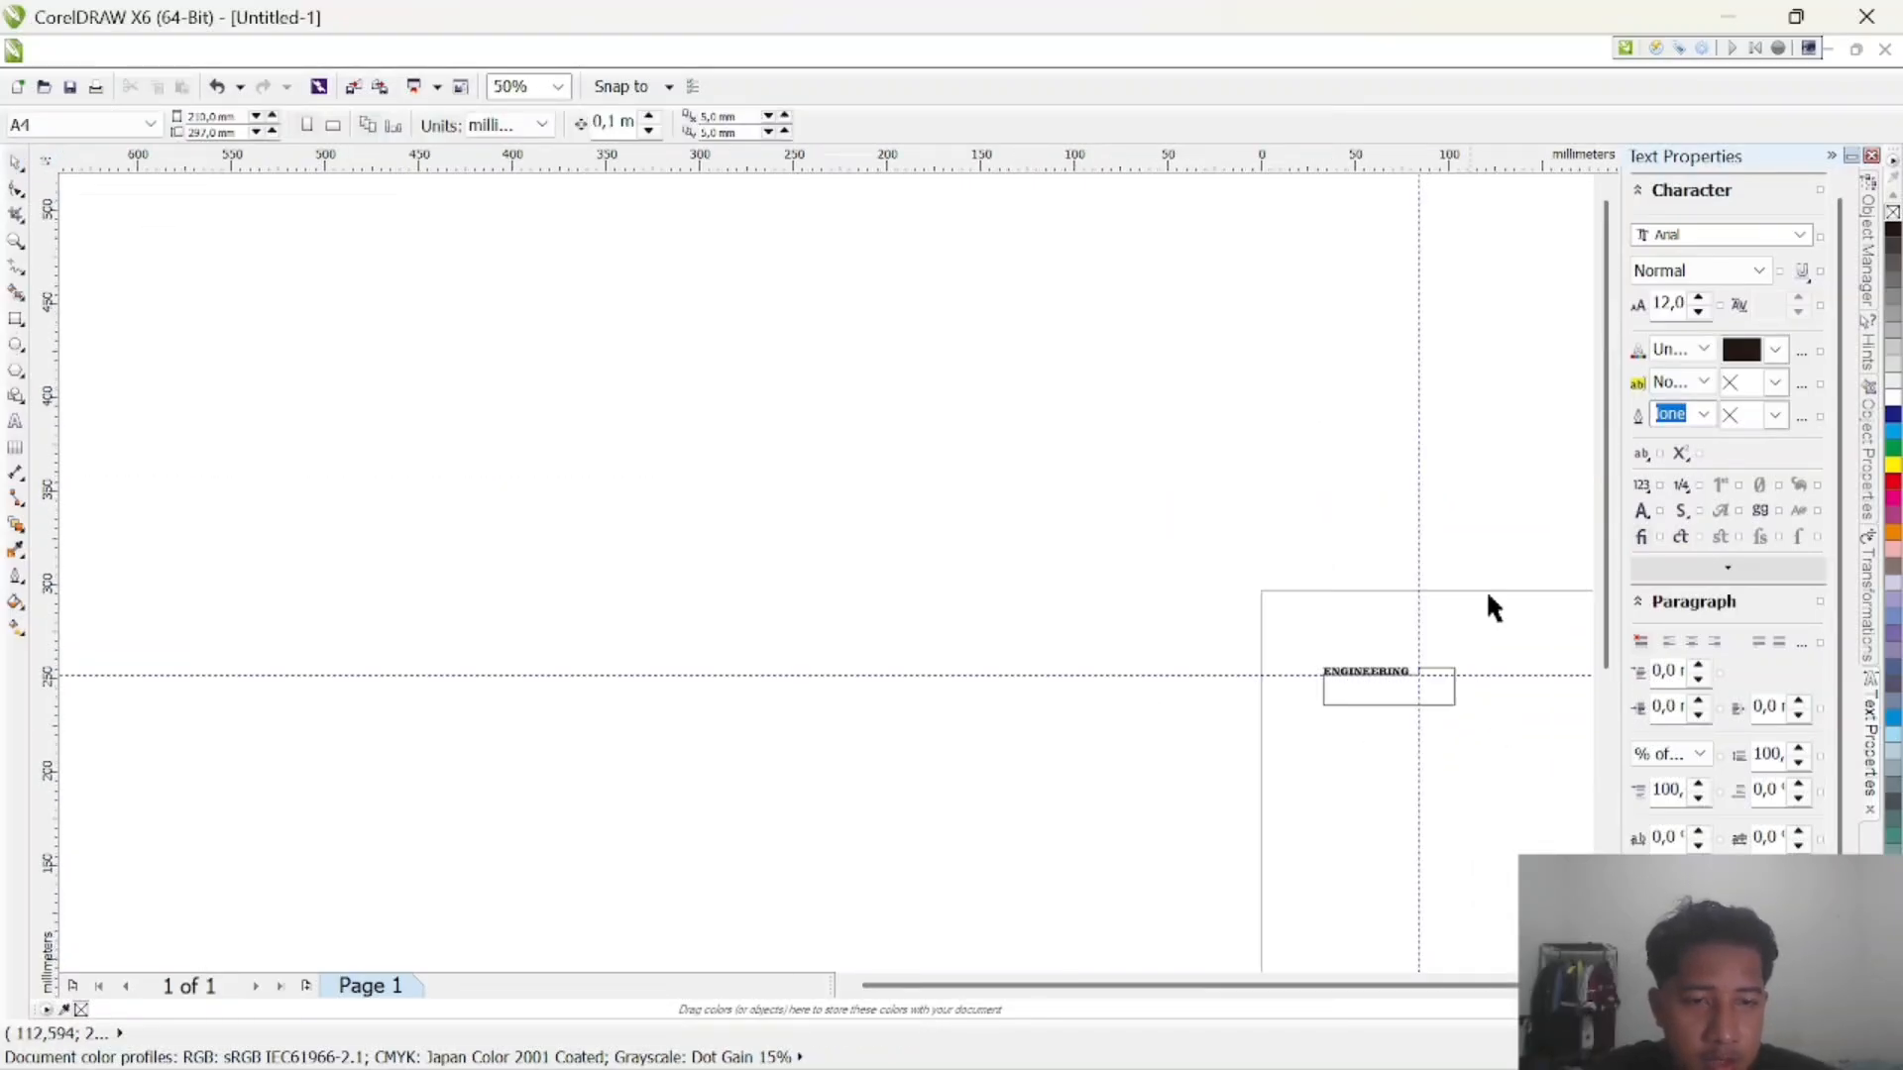
pyautogui.scroll(4, 1500, 662)
pyautogui.scroll(2, 1189, 927)
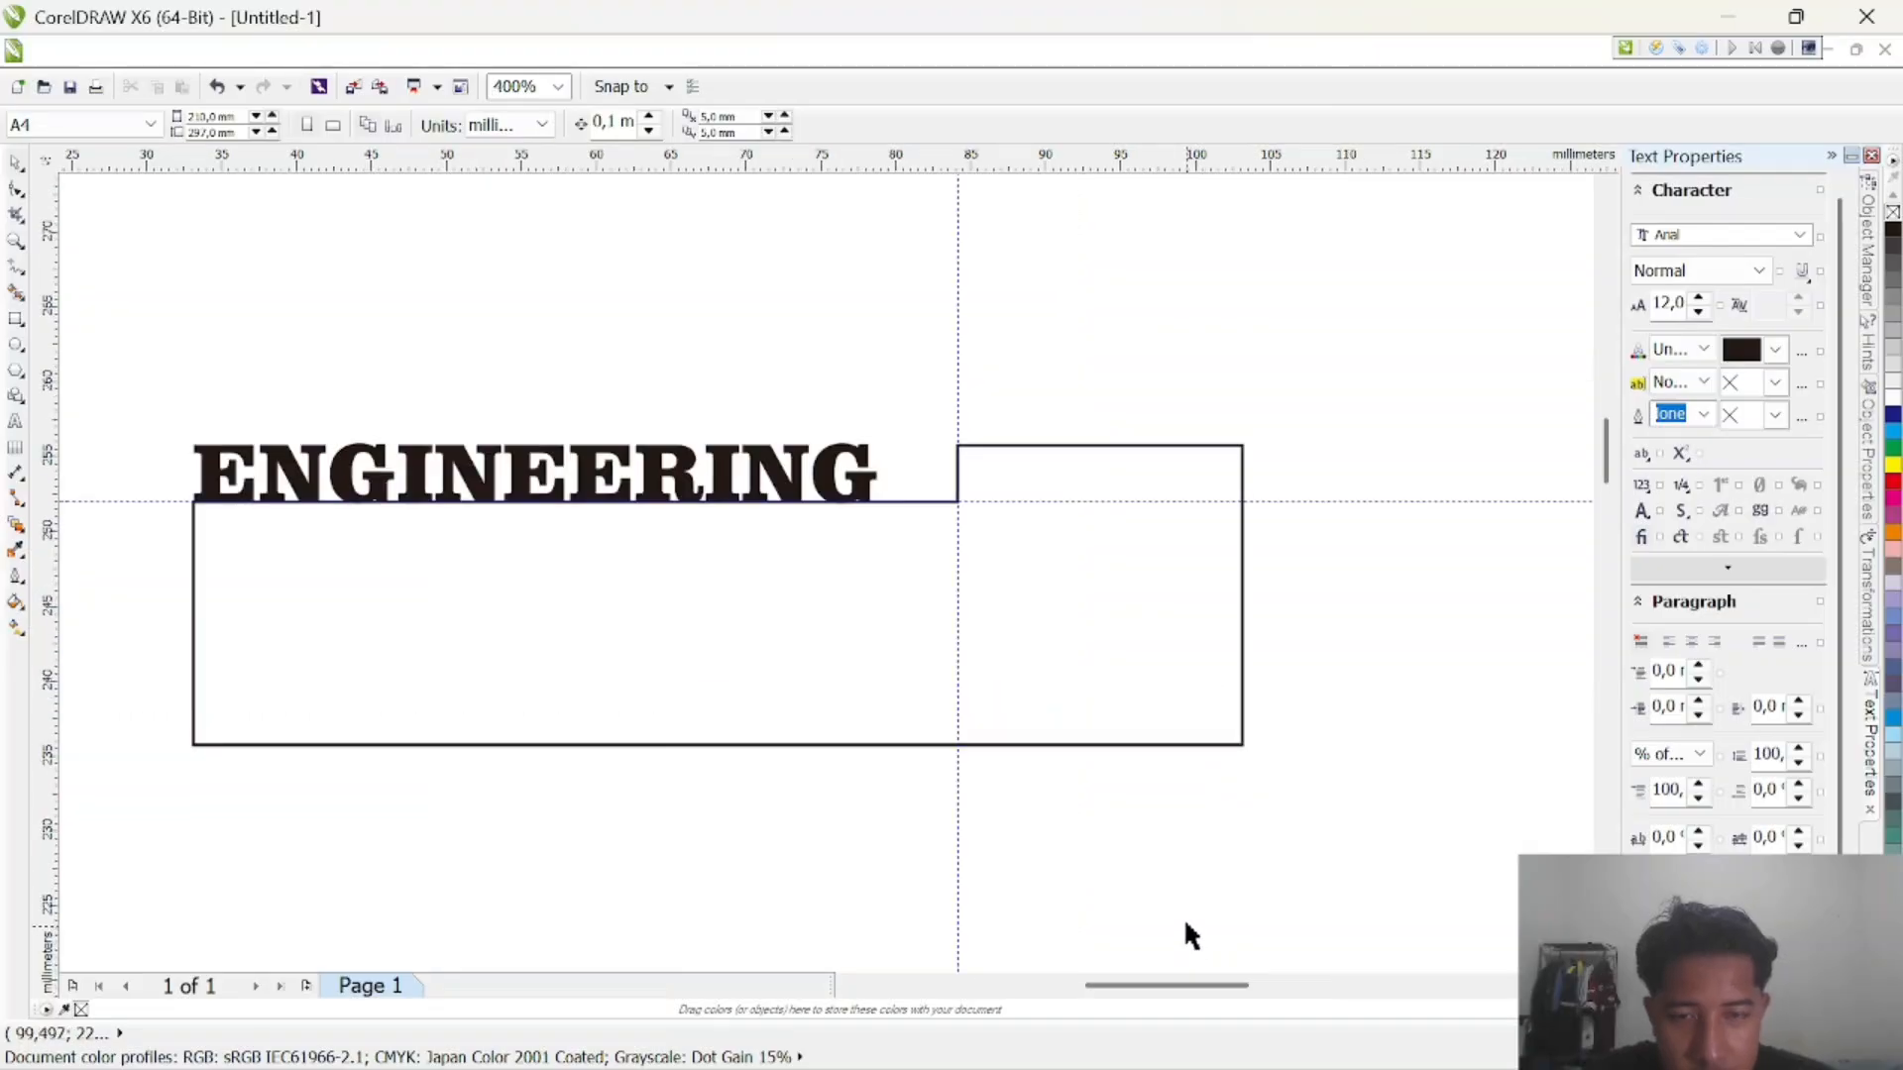
# Try to edit the segment of the outline's right edge with the Shape tool's node commands
pyautogui.click(1242, 591)
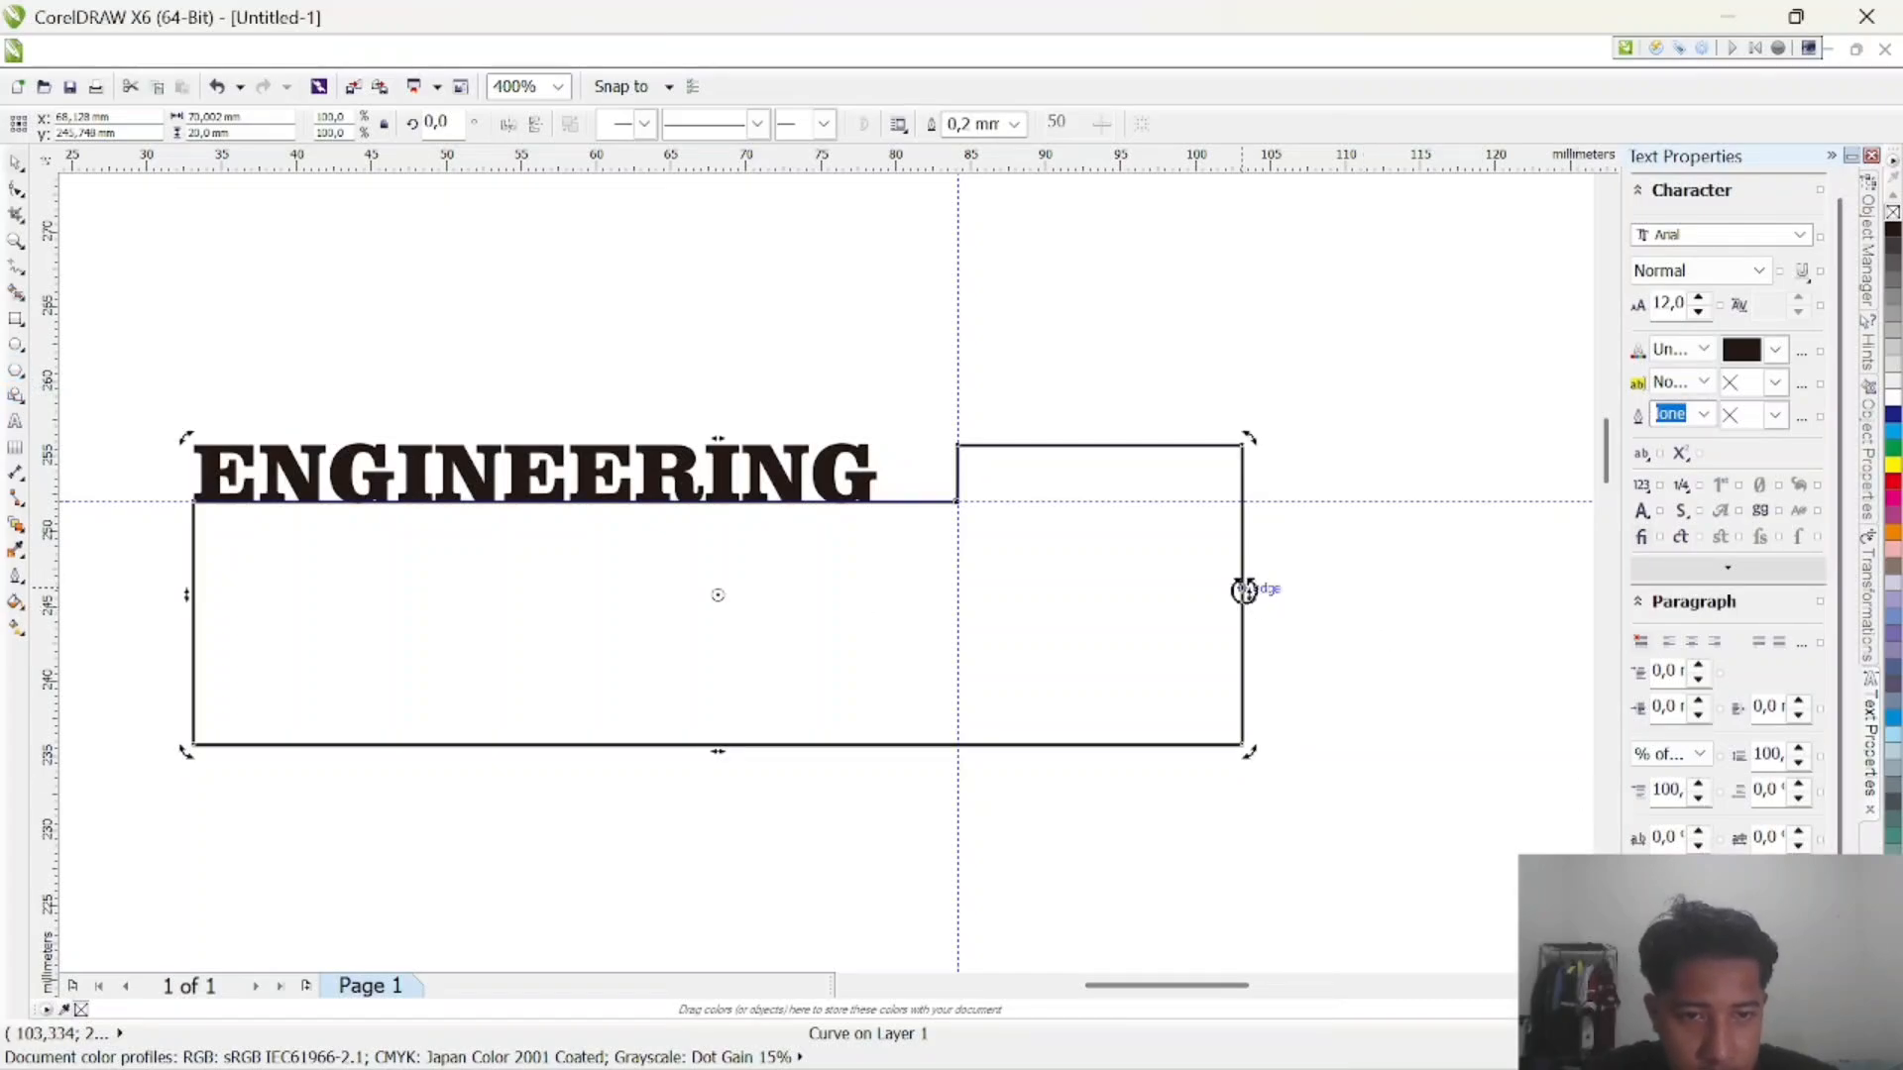
pyautogui.click(17, 213)
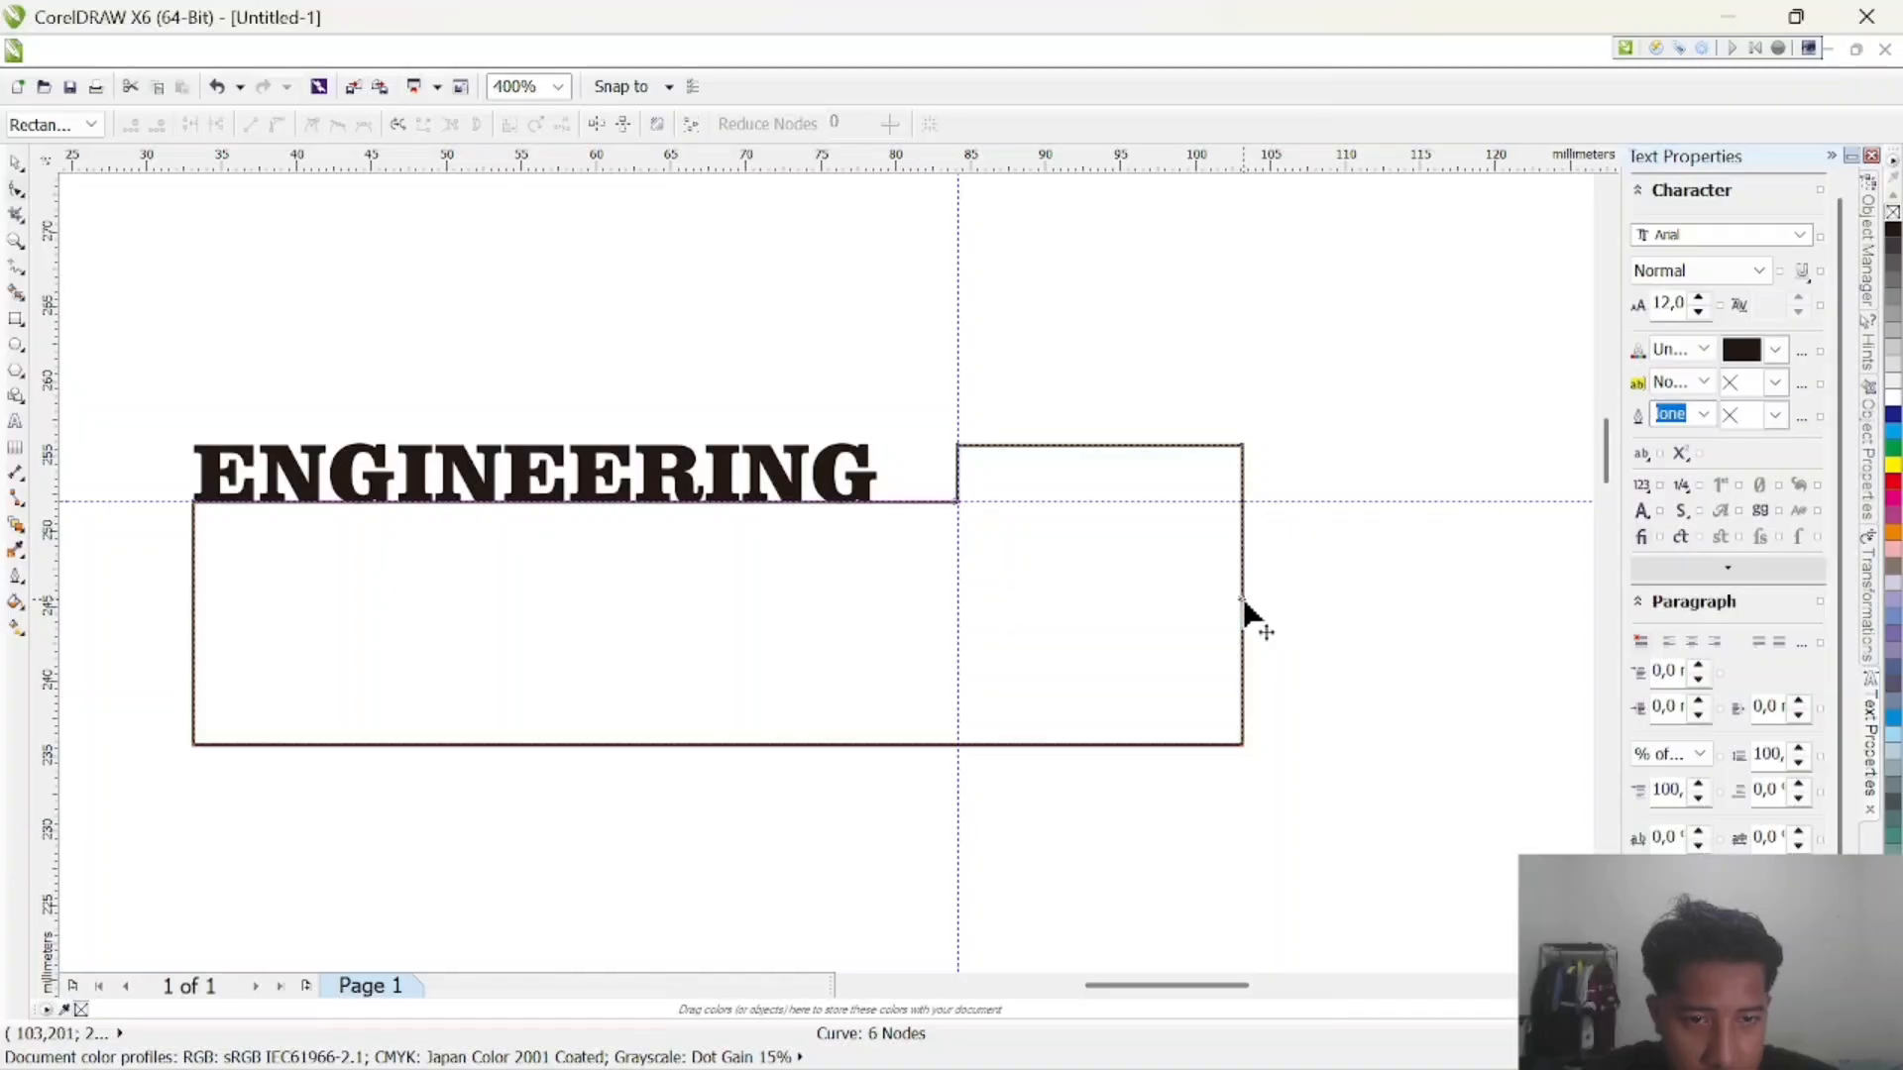
pyautogui.scroll(-1, 1247, 615)
pyautogui.scroll(3, 1247, 615)
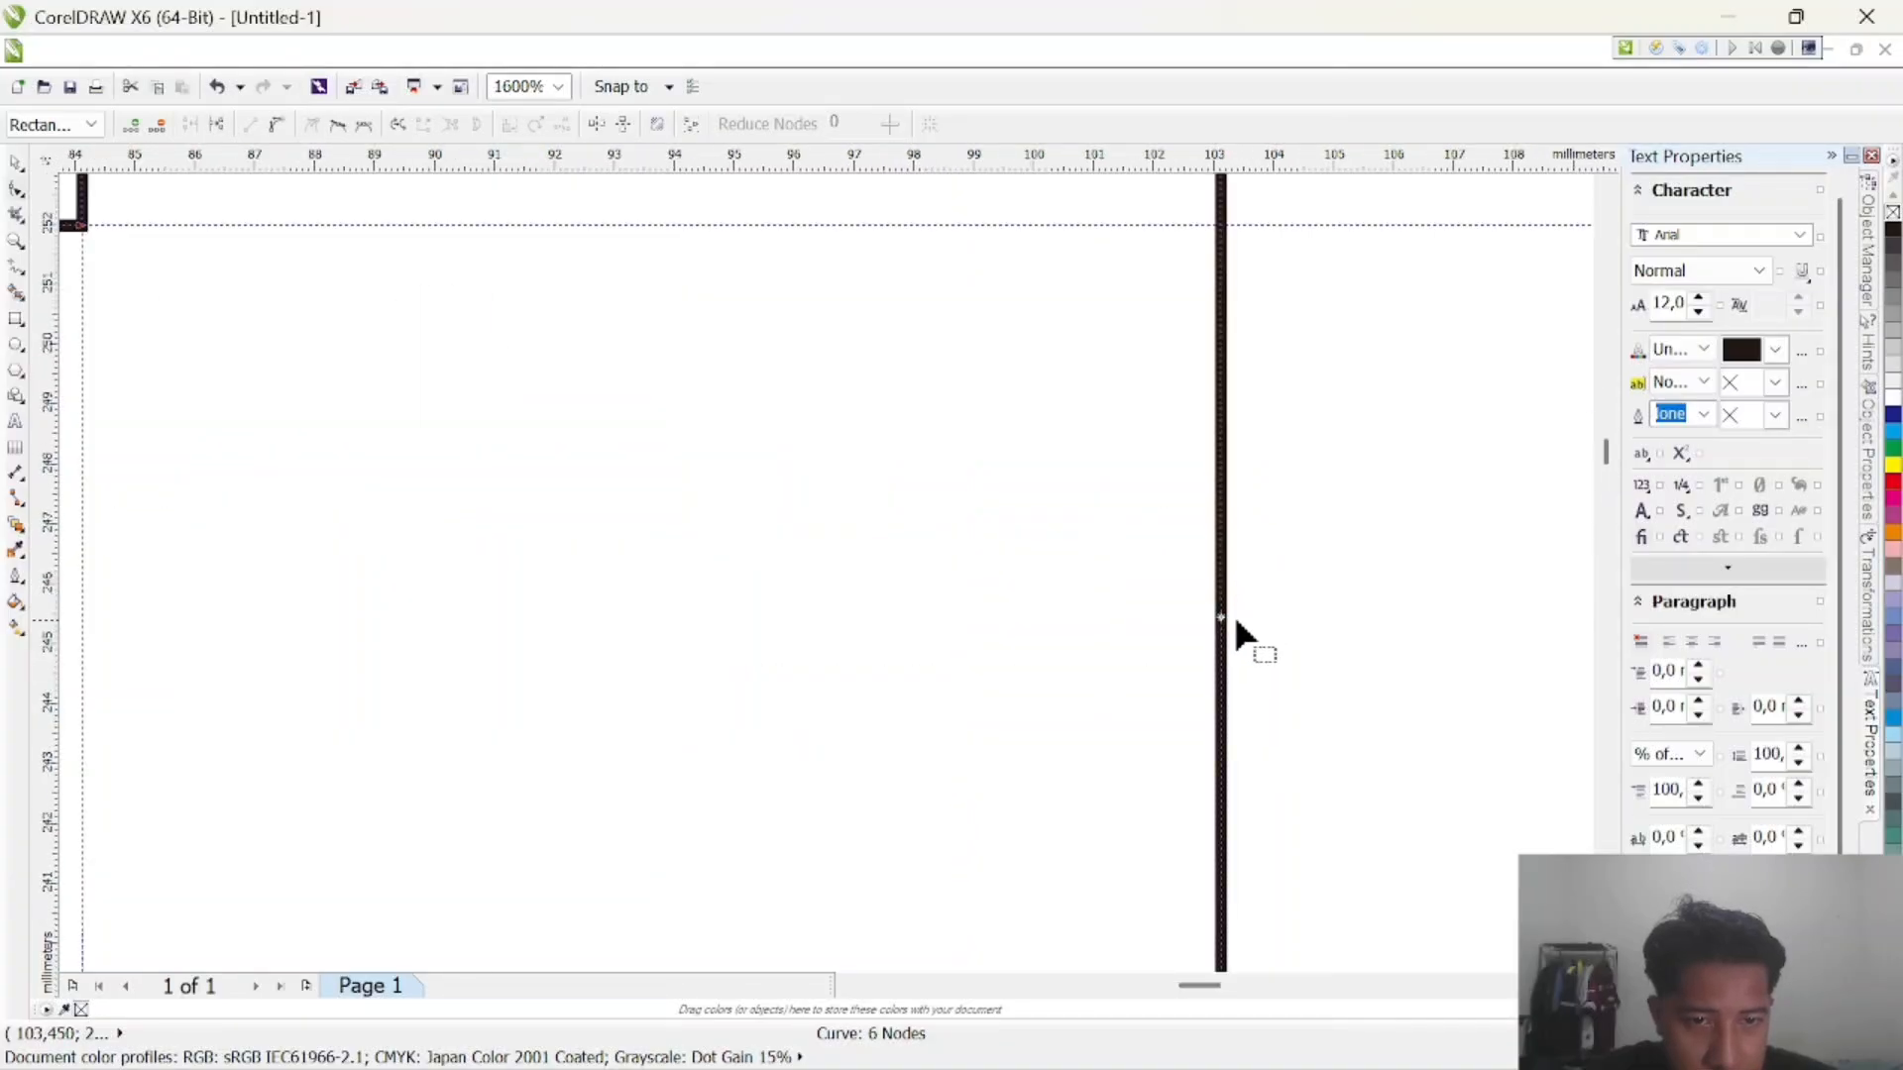
pyautogui.rightClick(1222, 620)
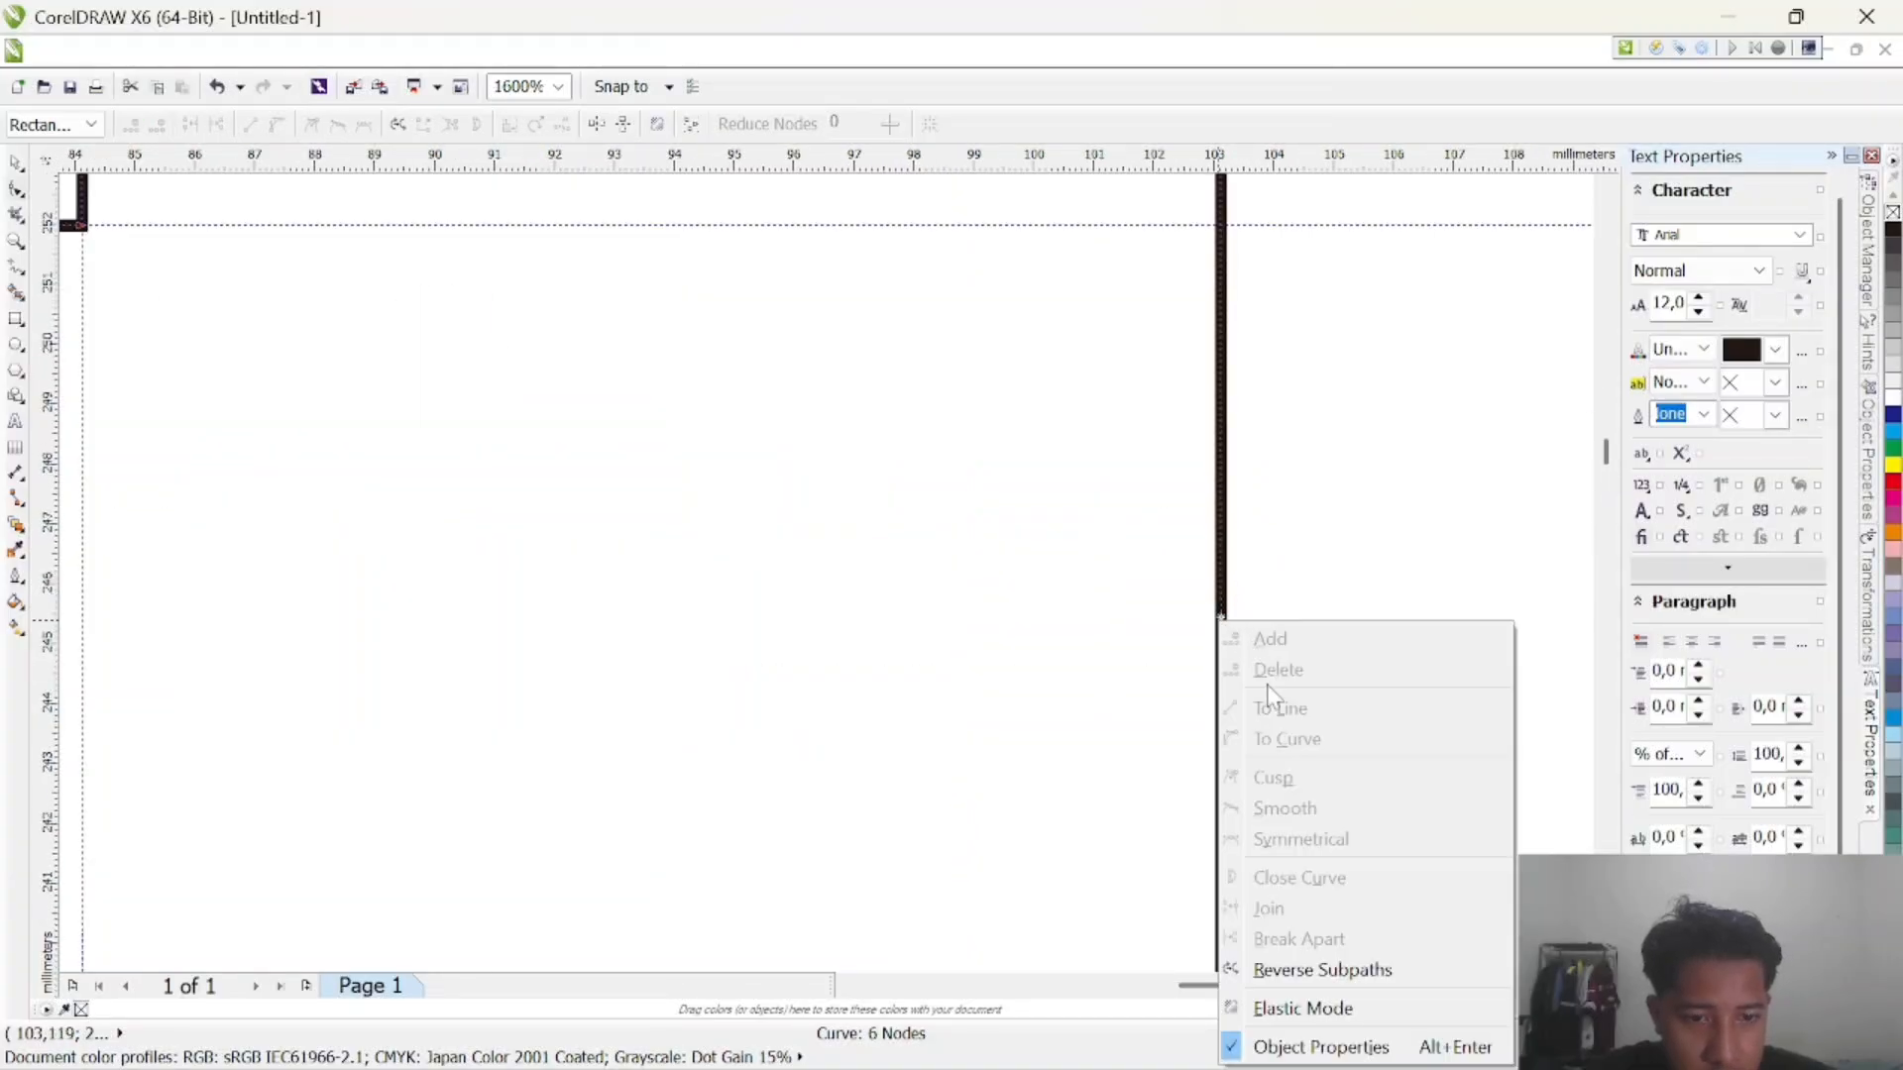
pyautogui.press('Escape')
pyautogui.scroll(-2, 1289, 507)
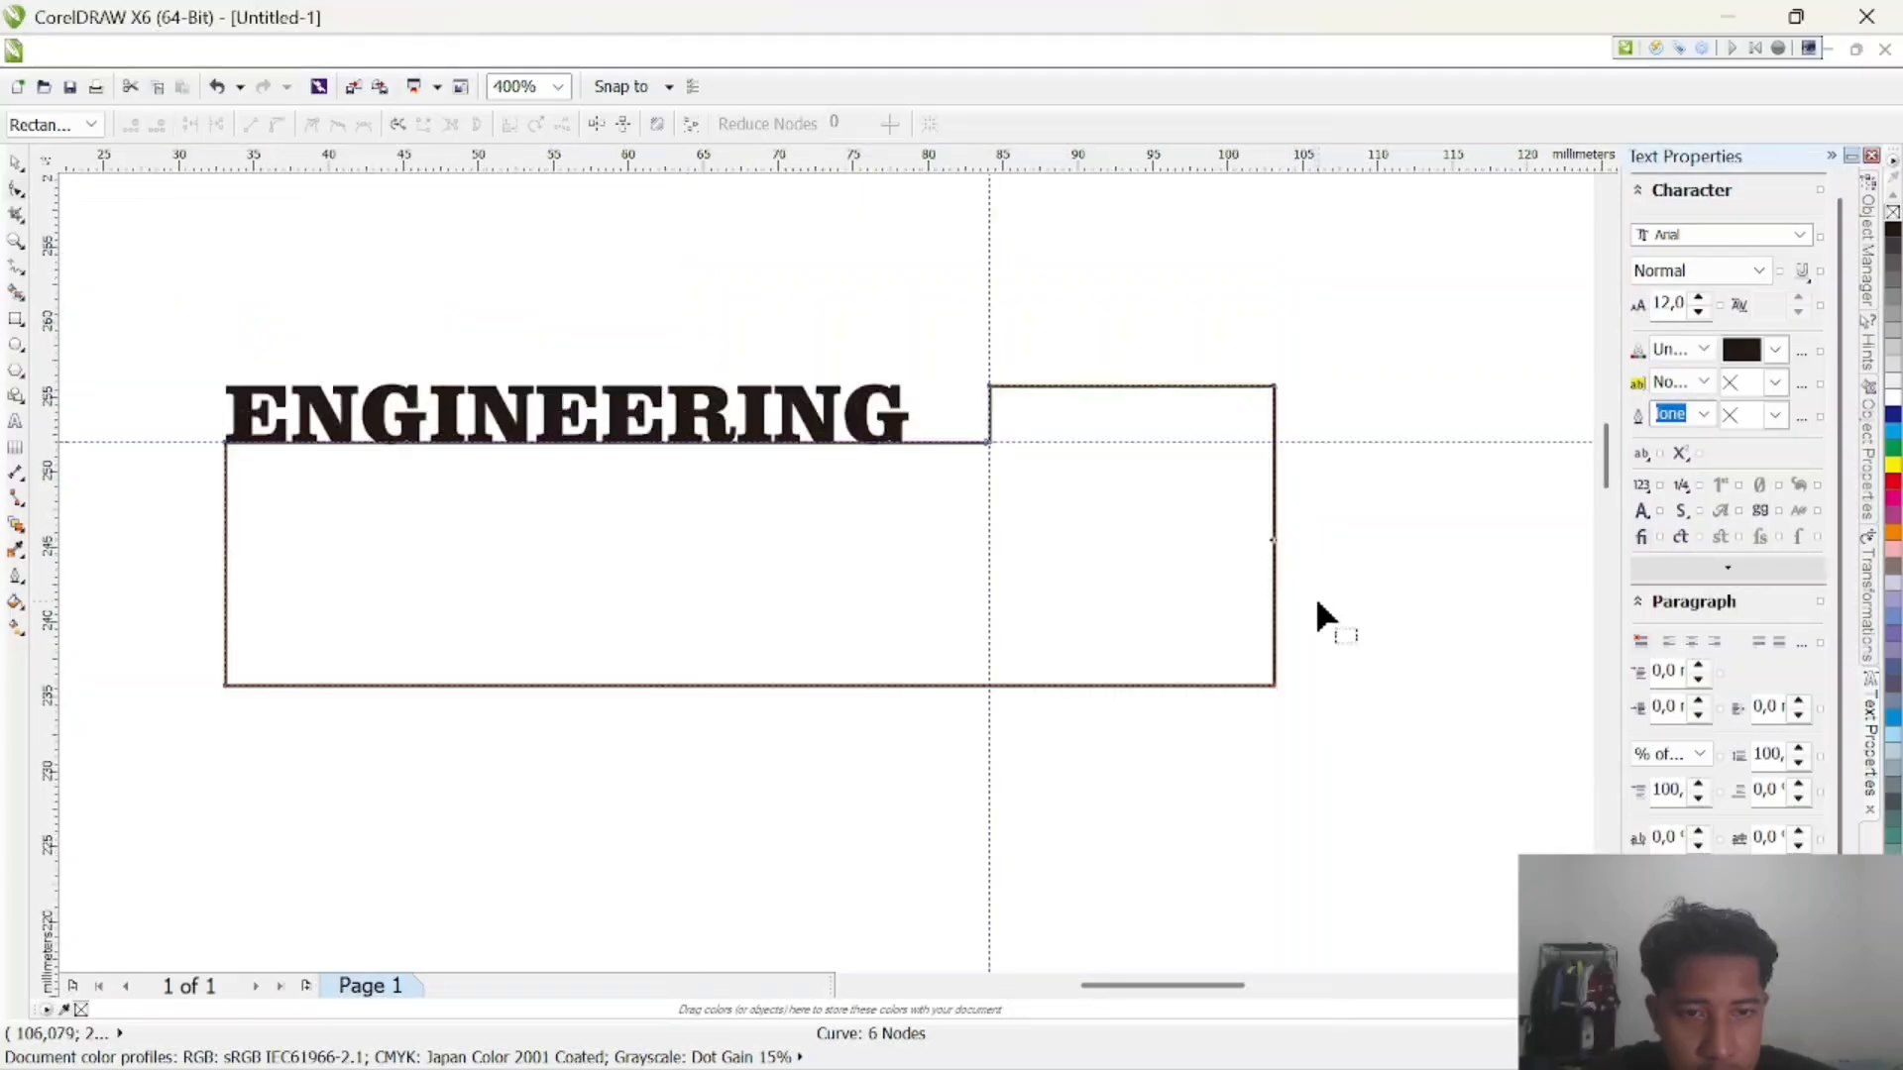
pyautogui.scroll(1, 1270, 544)
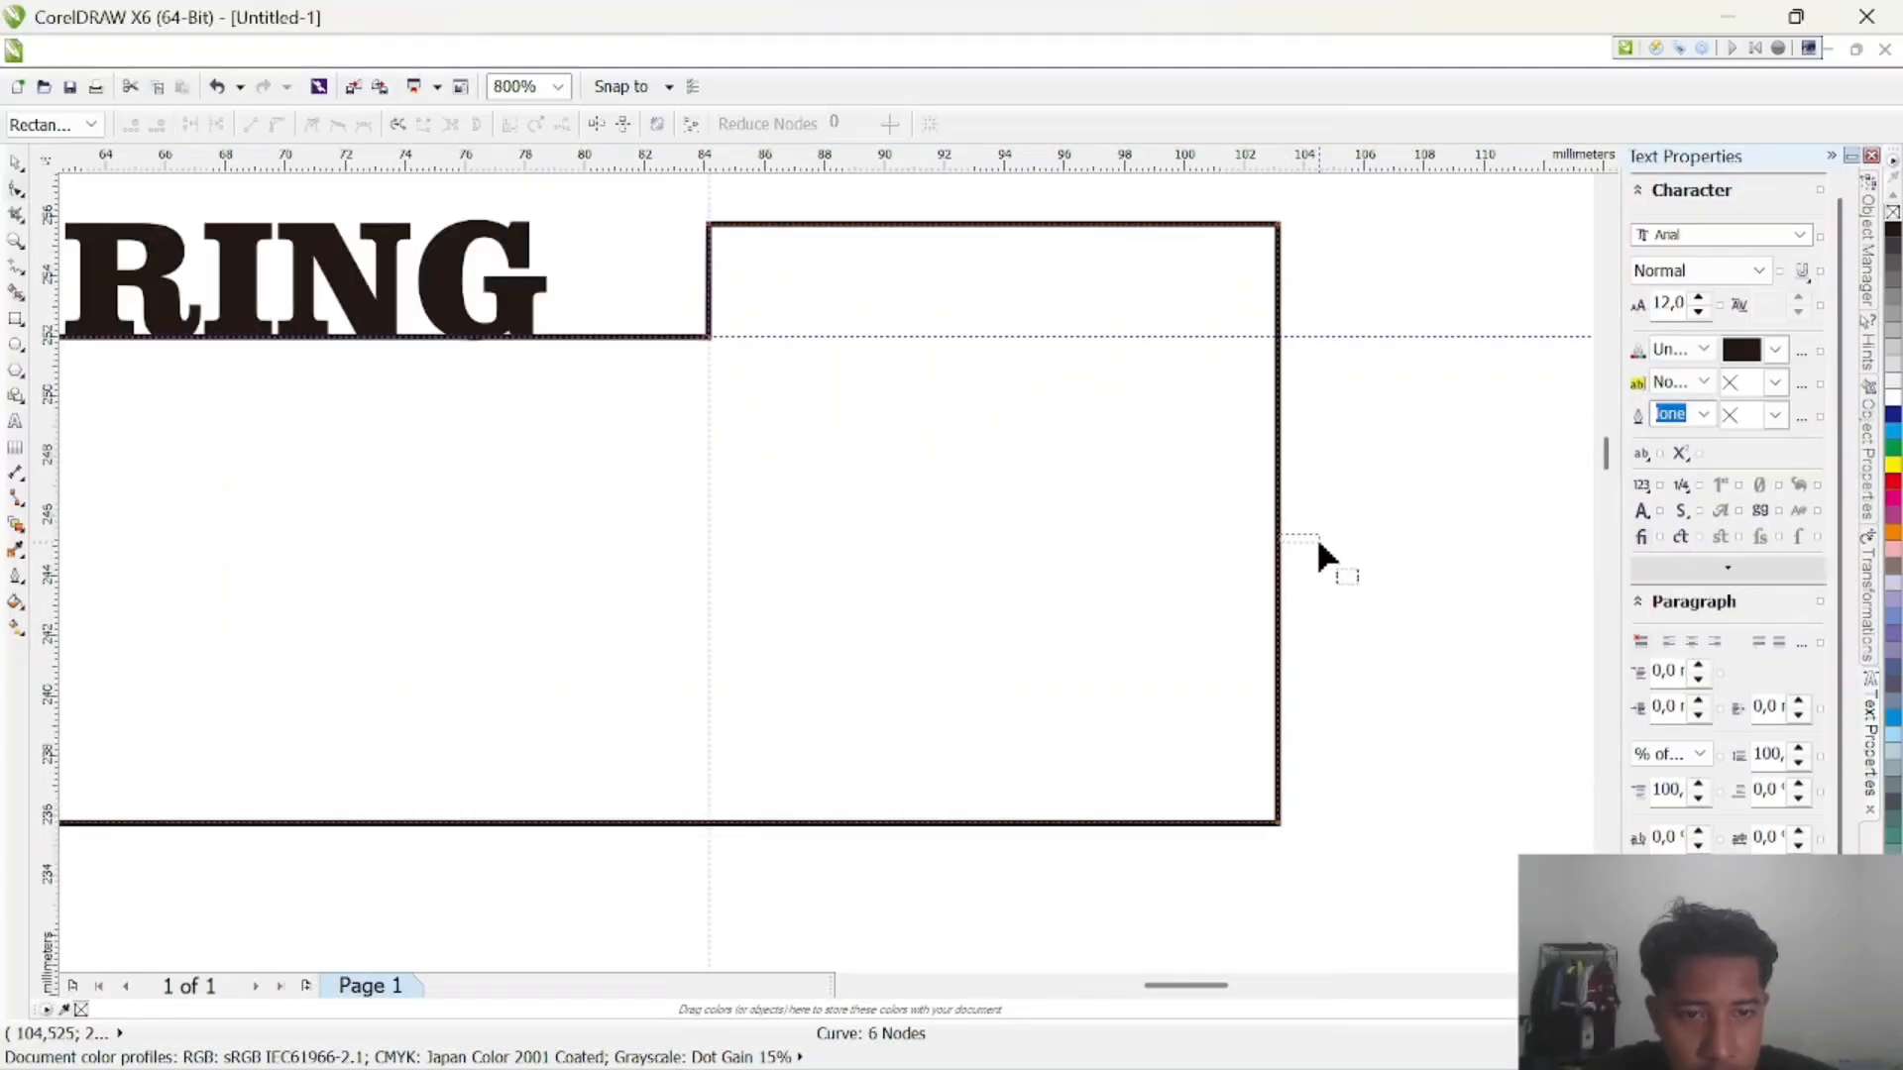
pyautogui.rightClick(1282, 541)
pyautogui.click(1127, 595)
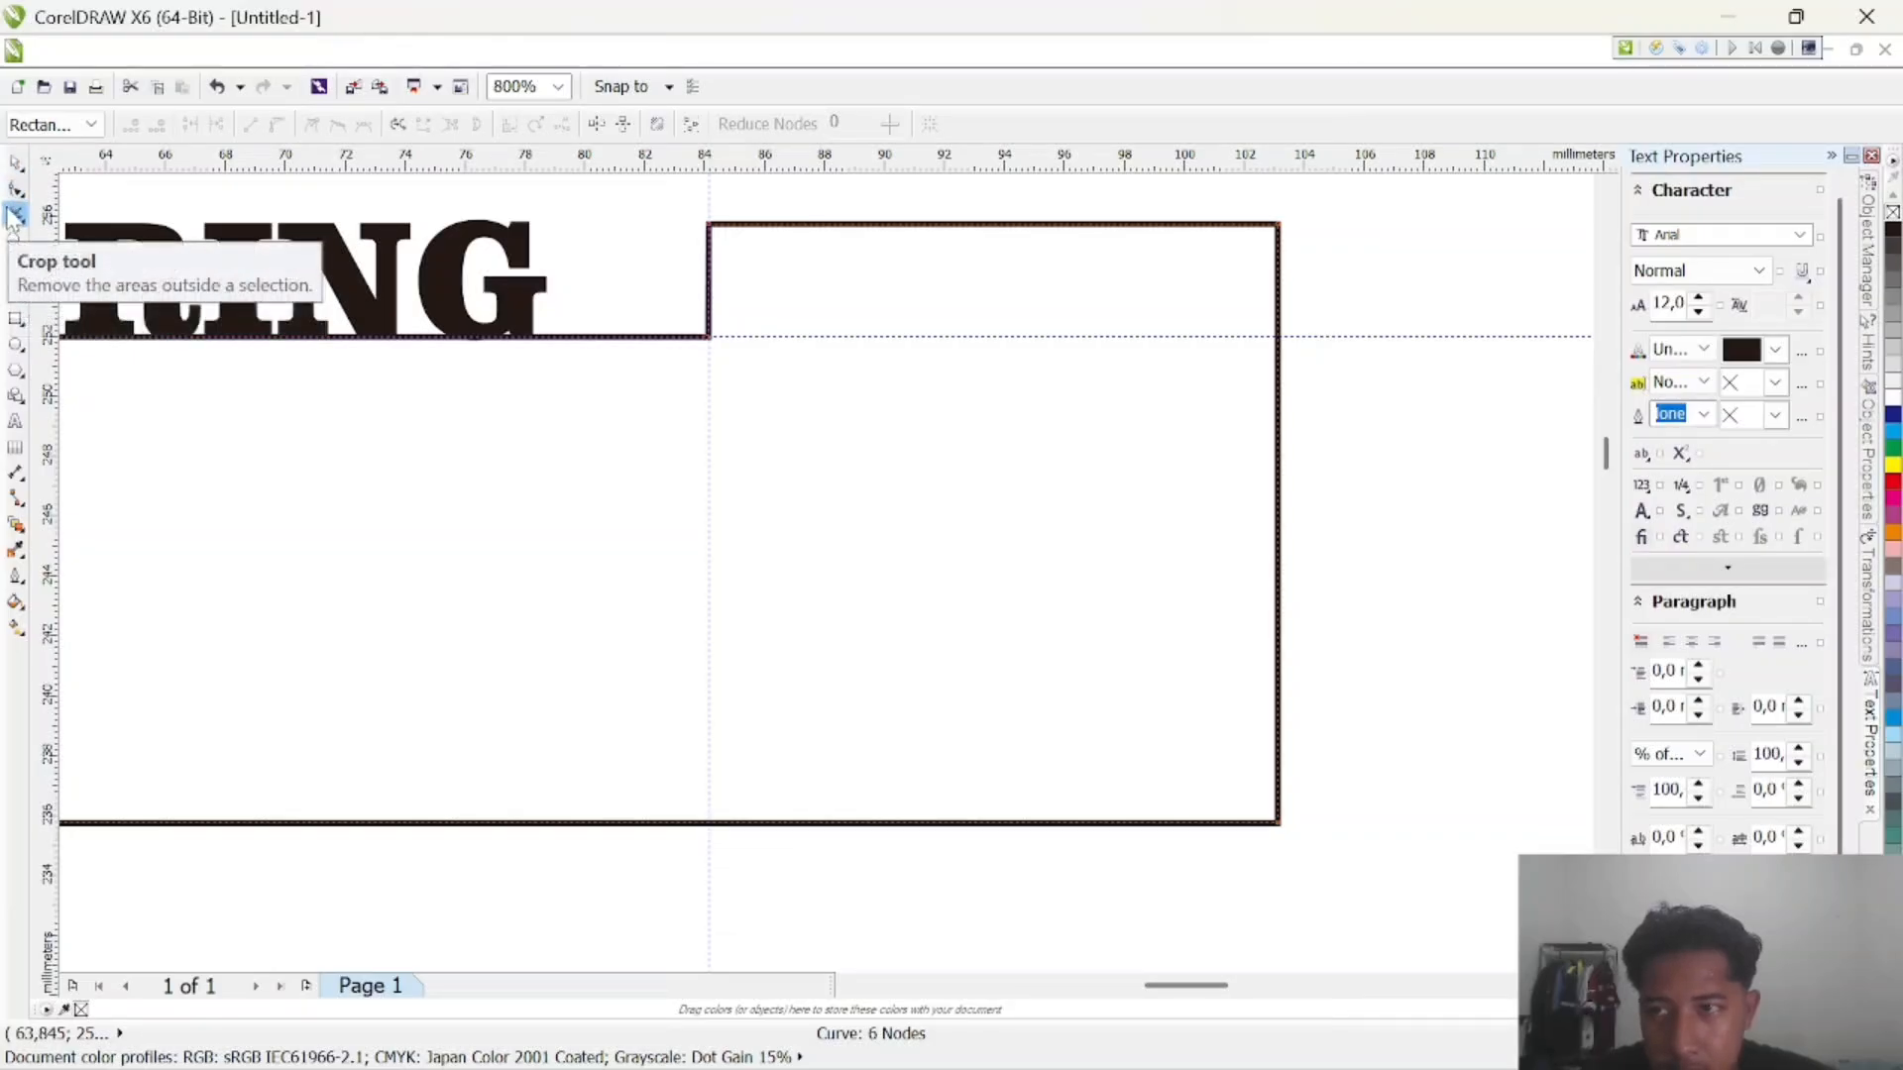
pyautogui.click(16, 162)
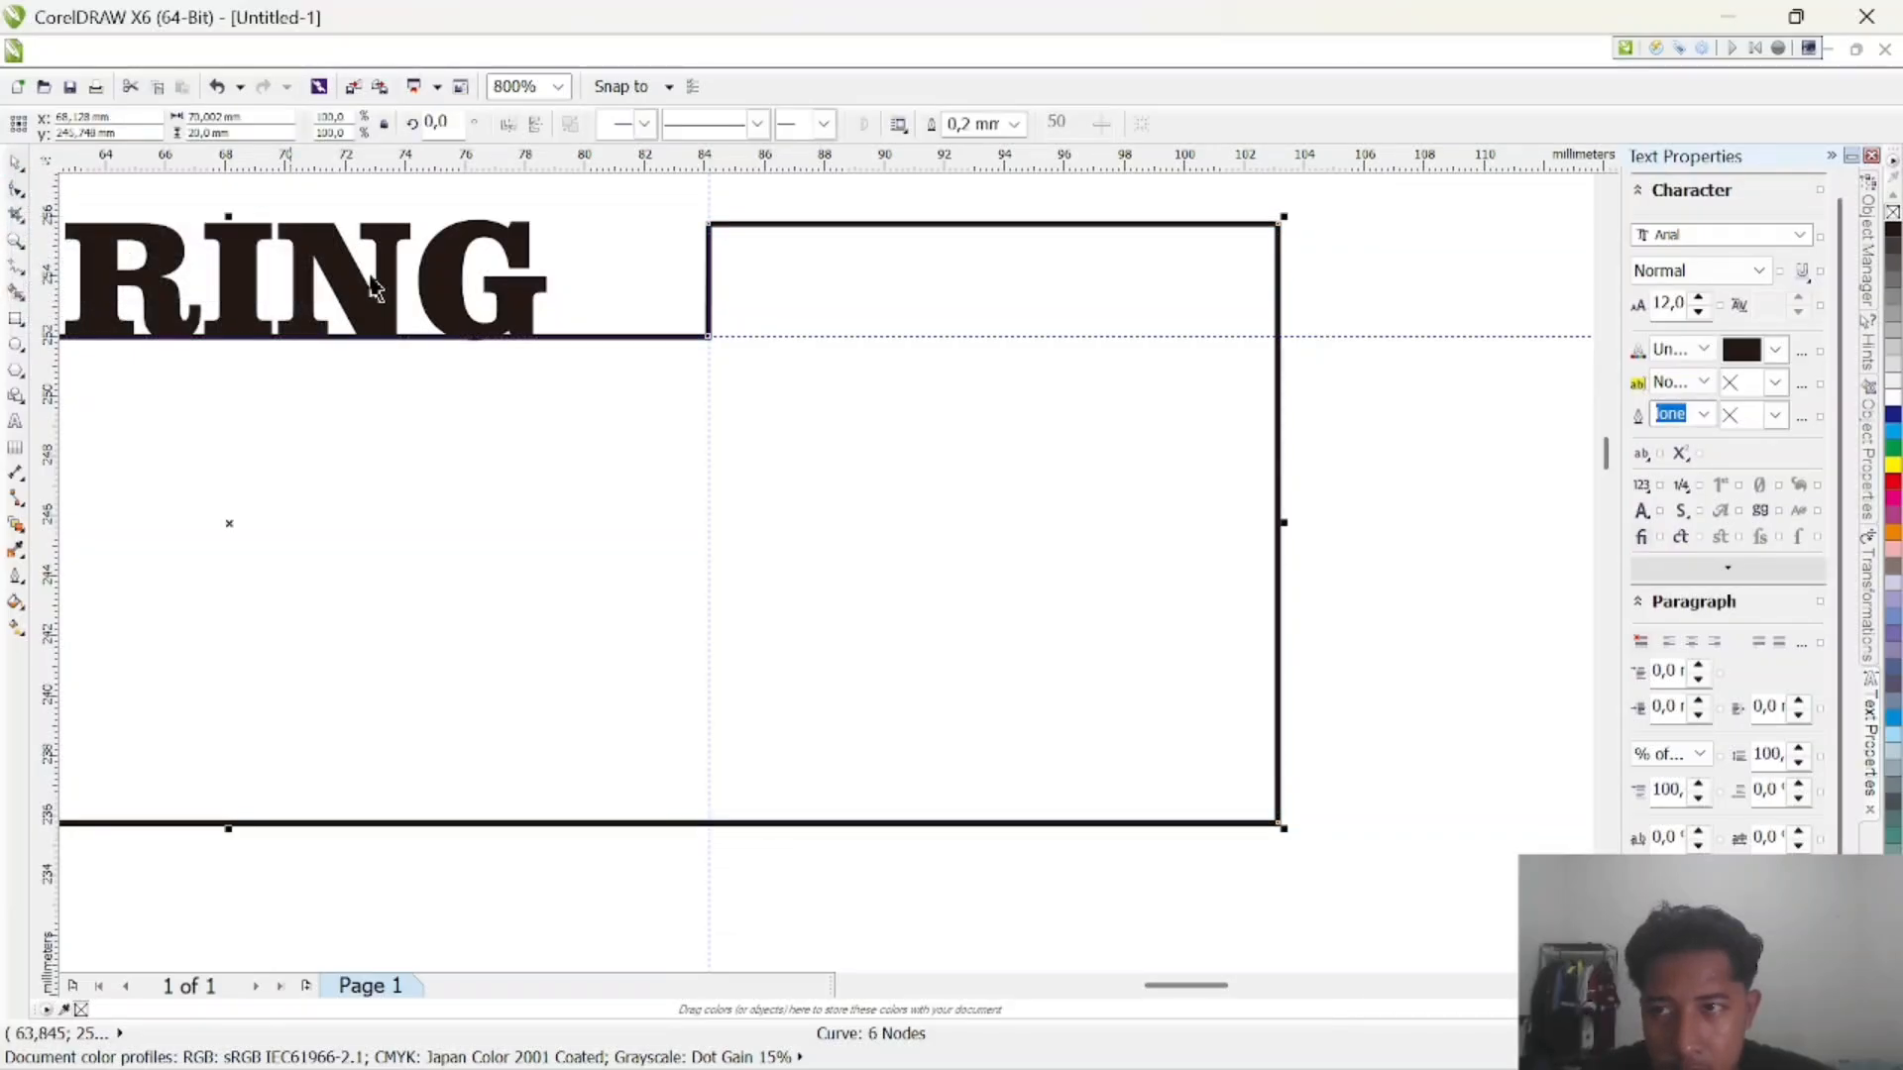
pyautogui.rightClick(1283, 525)
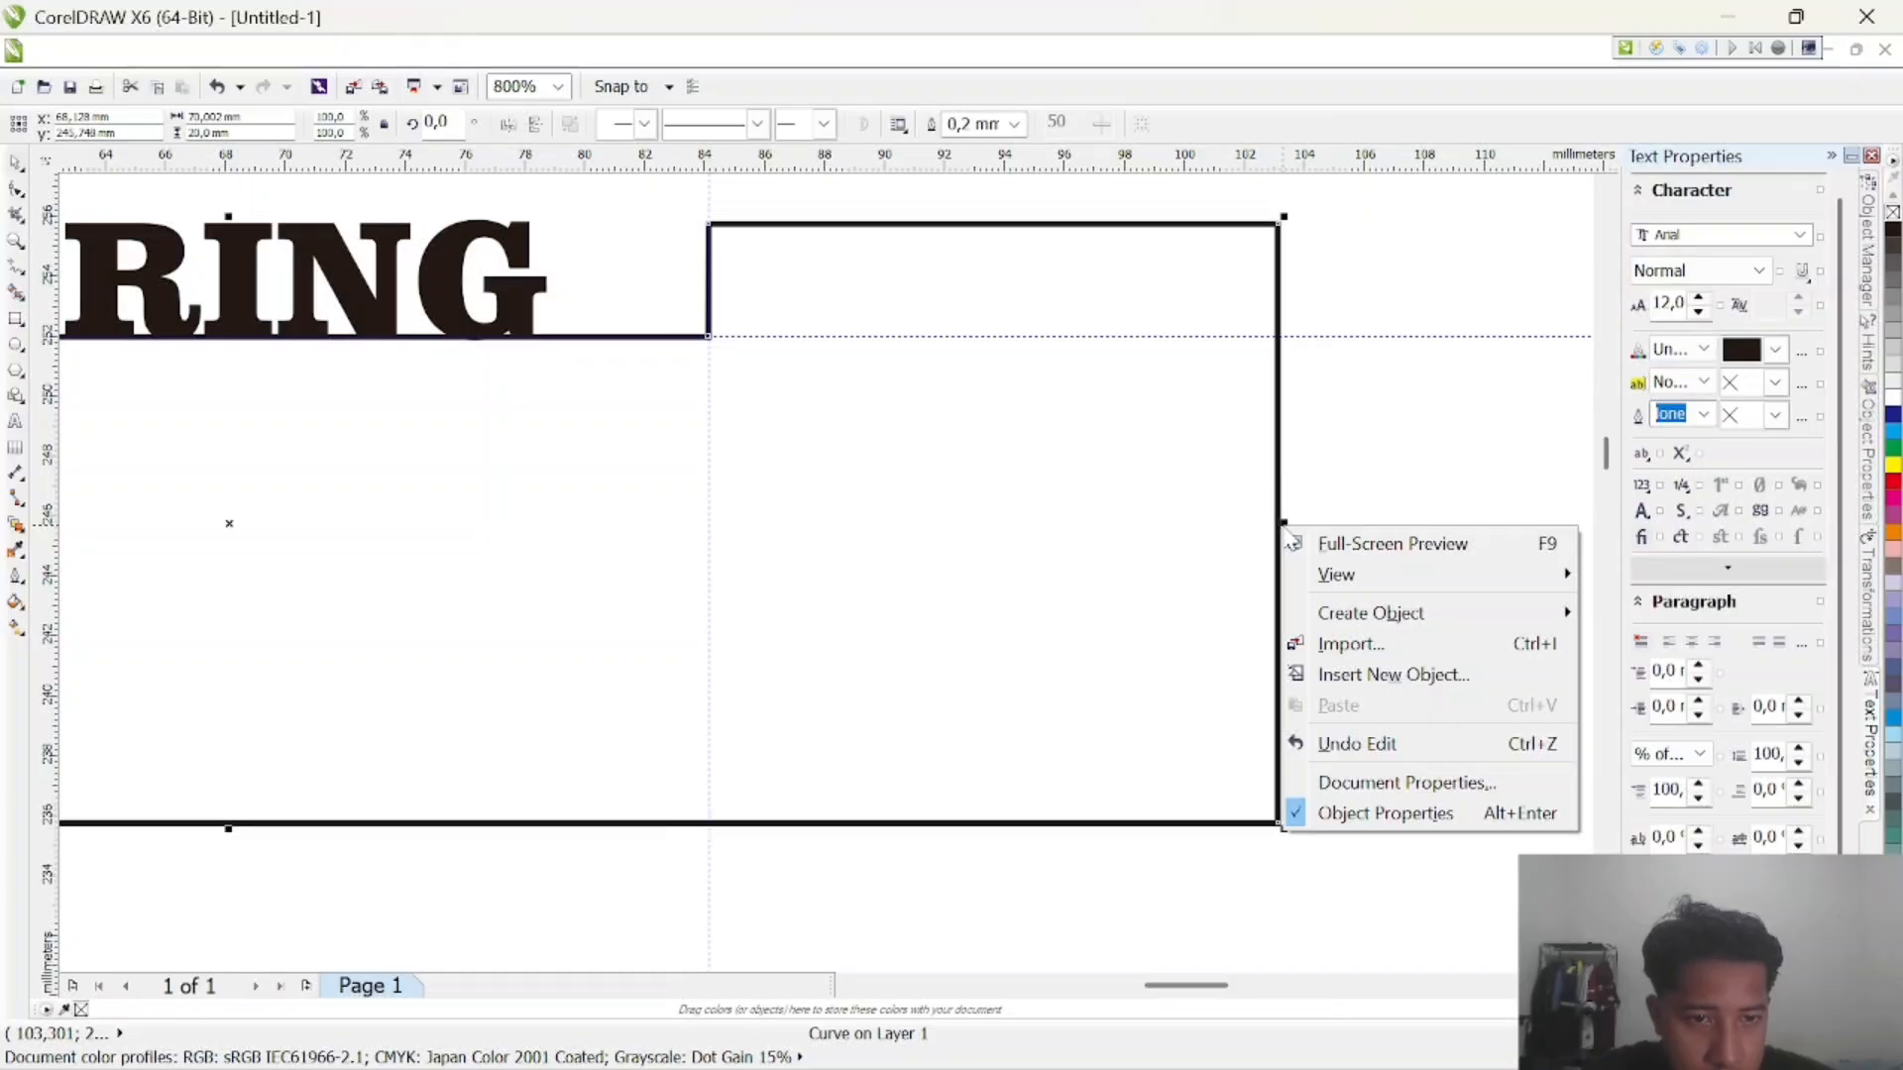
pyautogui.click(1332, 446)
pyautogui.moveTo(1276, 526); pyautogui.dragTo(1351, 535)
pyautogui.hotkey('ctrl', 'z')
pyautogui.click(1354, 509)
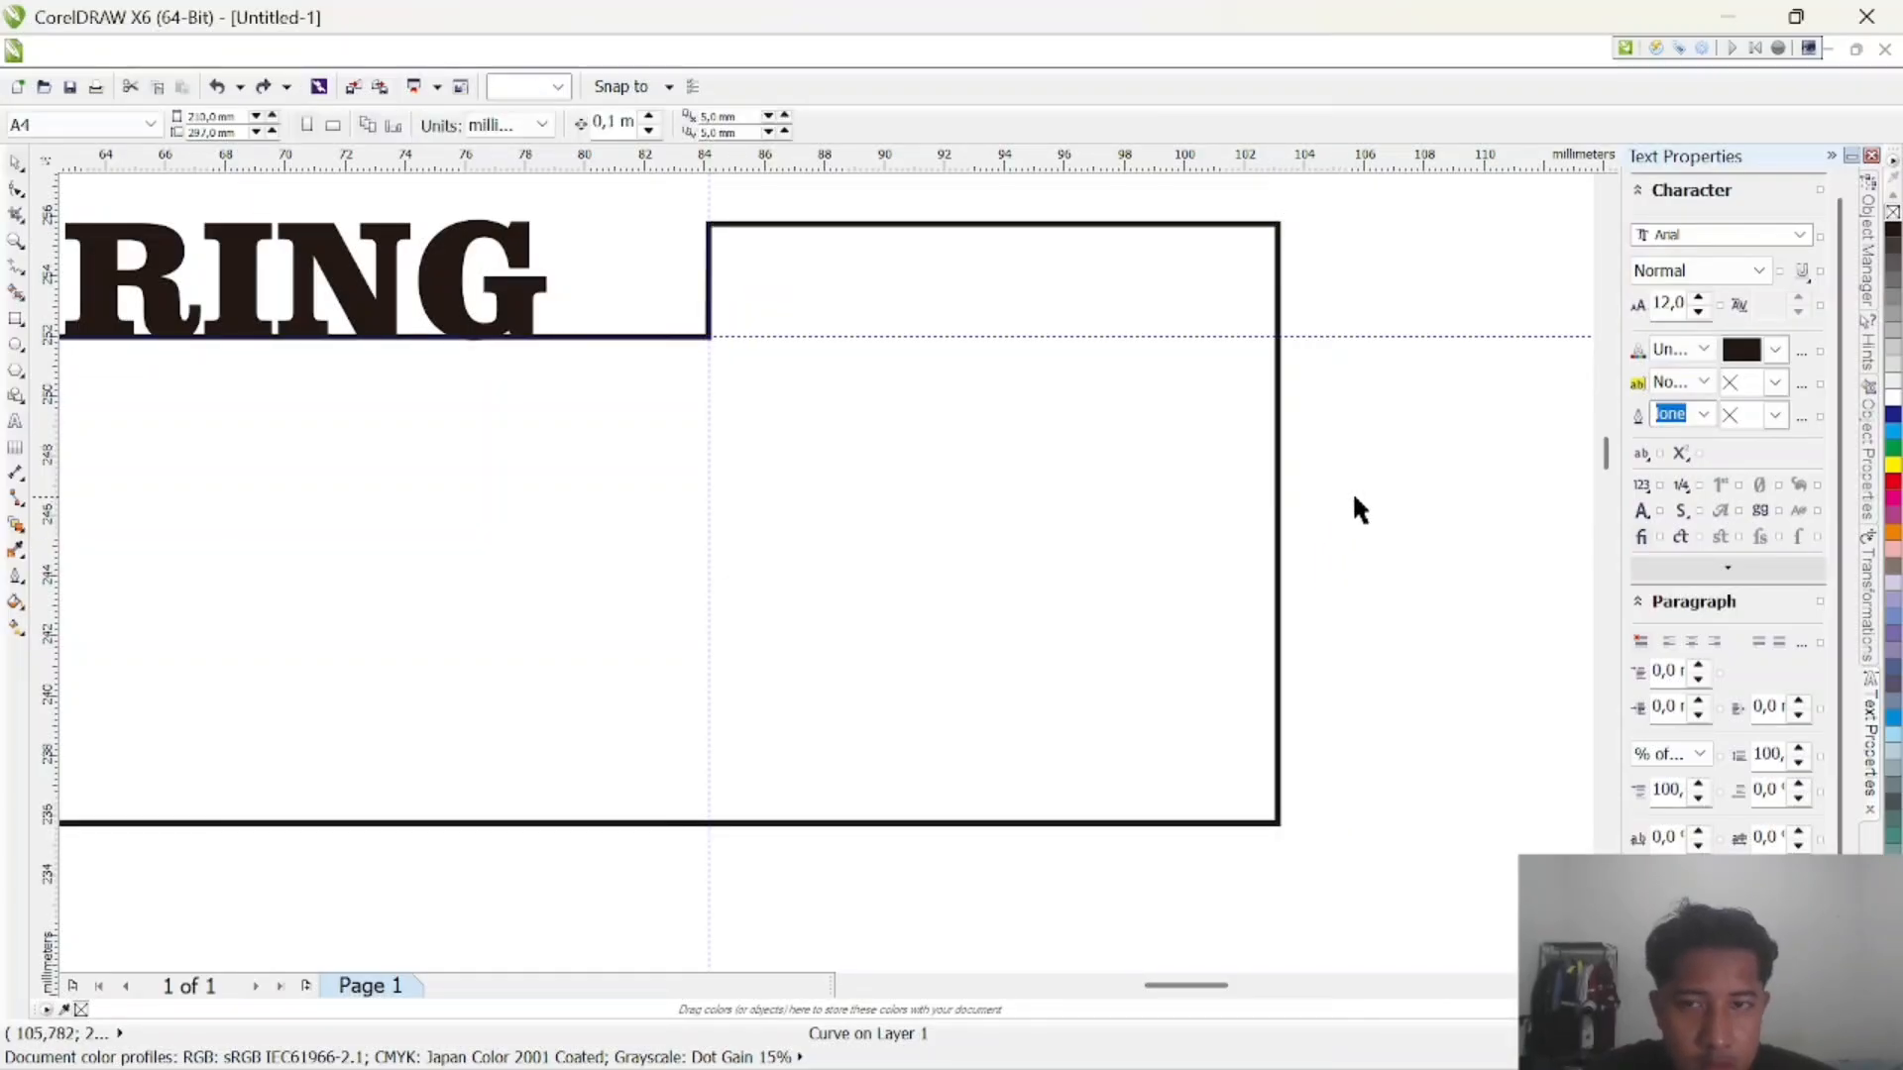
pyautogui.scroll(-2, 1354, 509)
pyautogui.scroll(-2, 1383, 451)
pyautogui.scroll(2, 1270, 510)
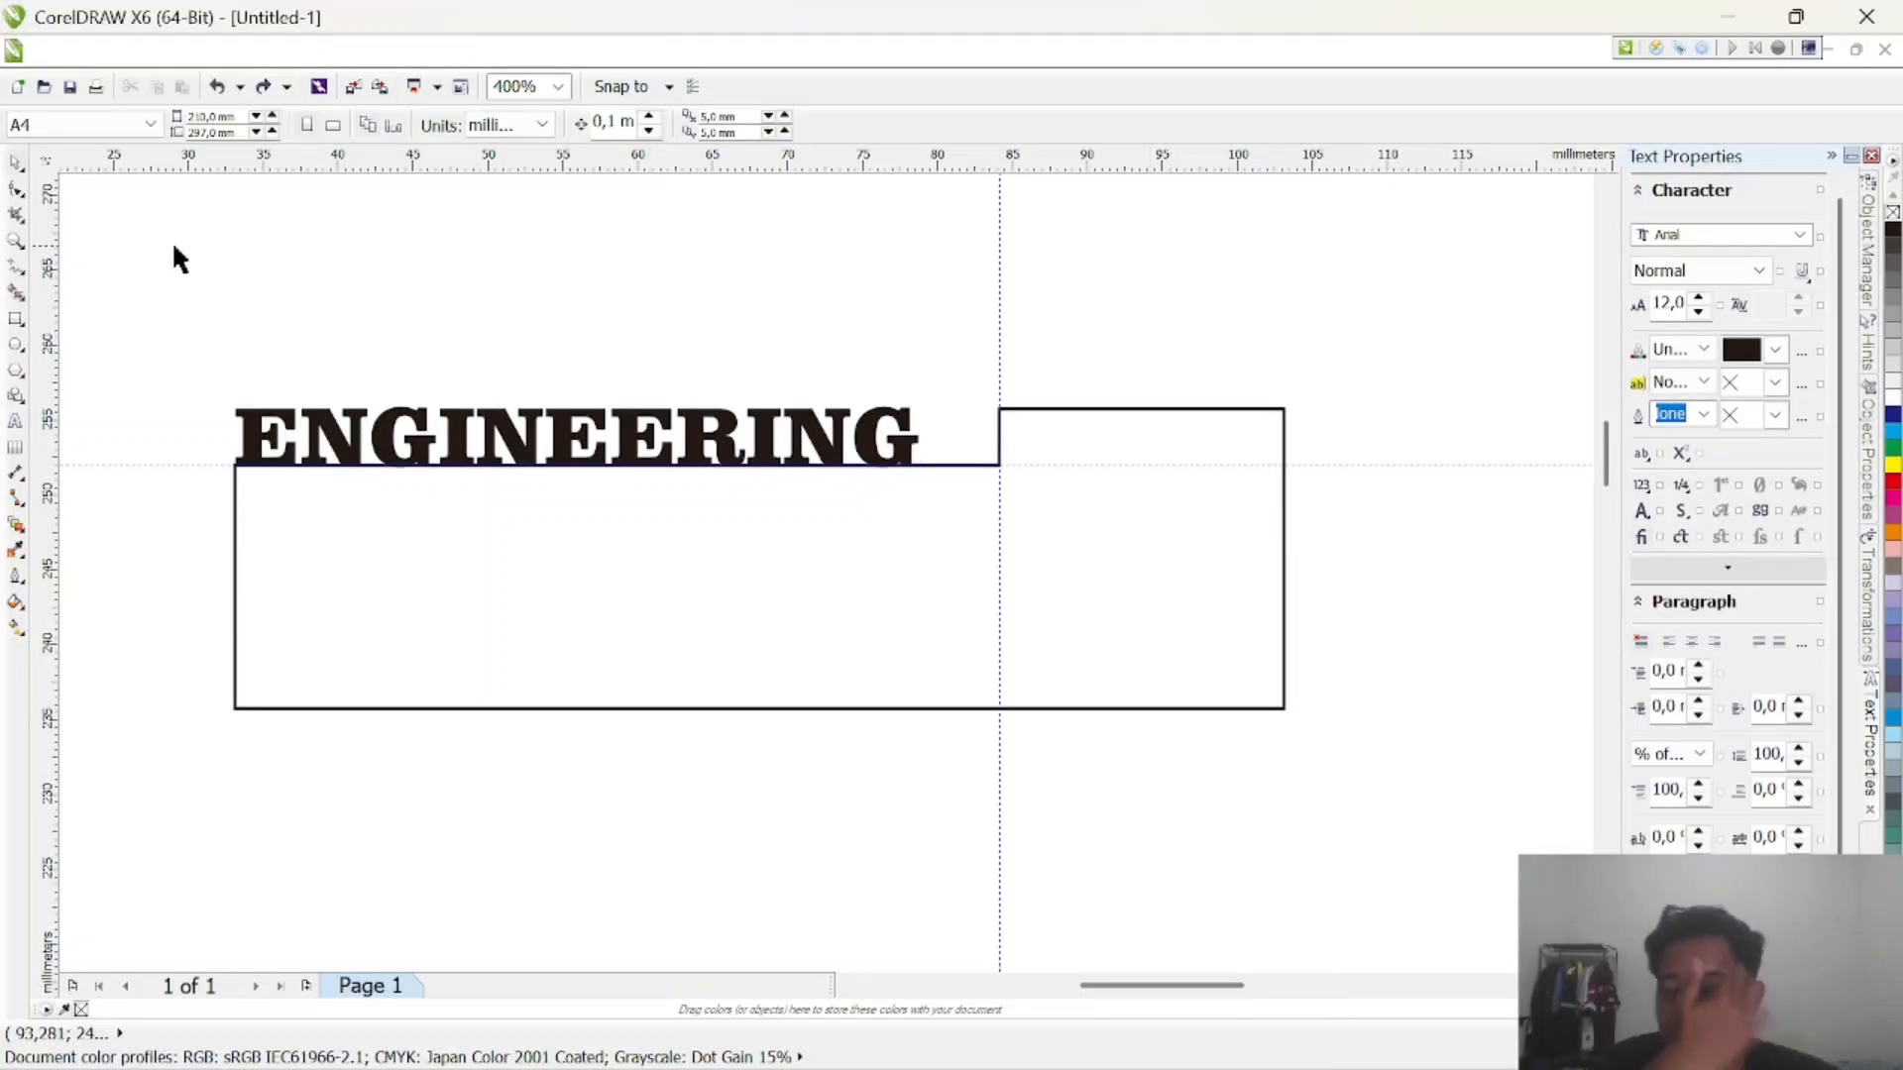
pyautogui.click(17, 244)
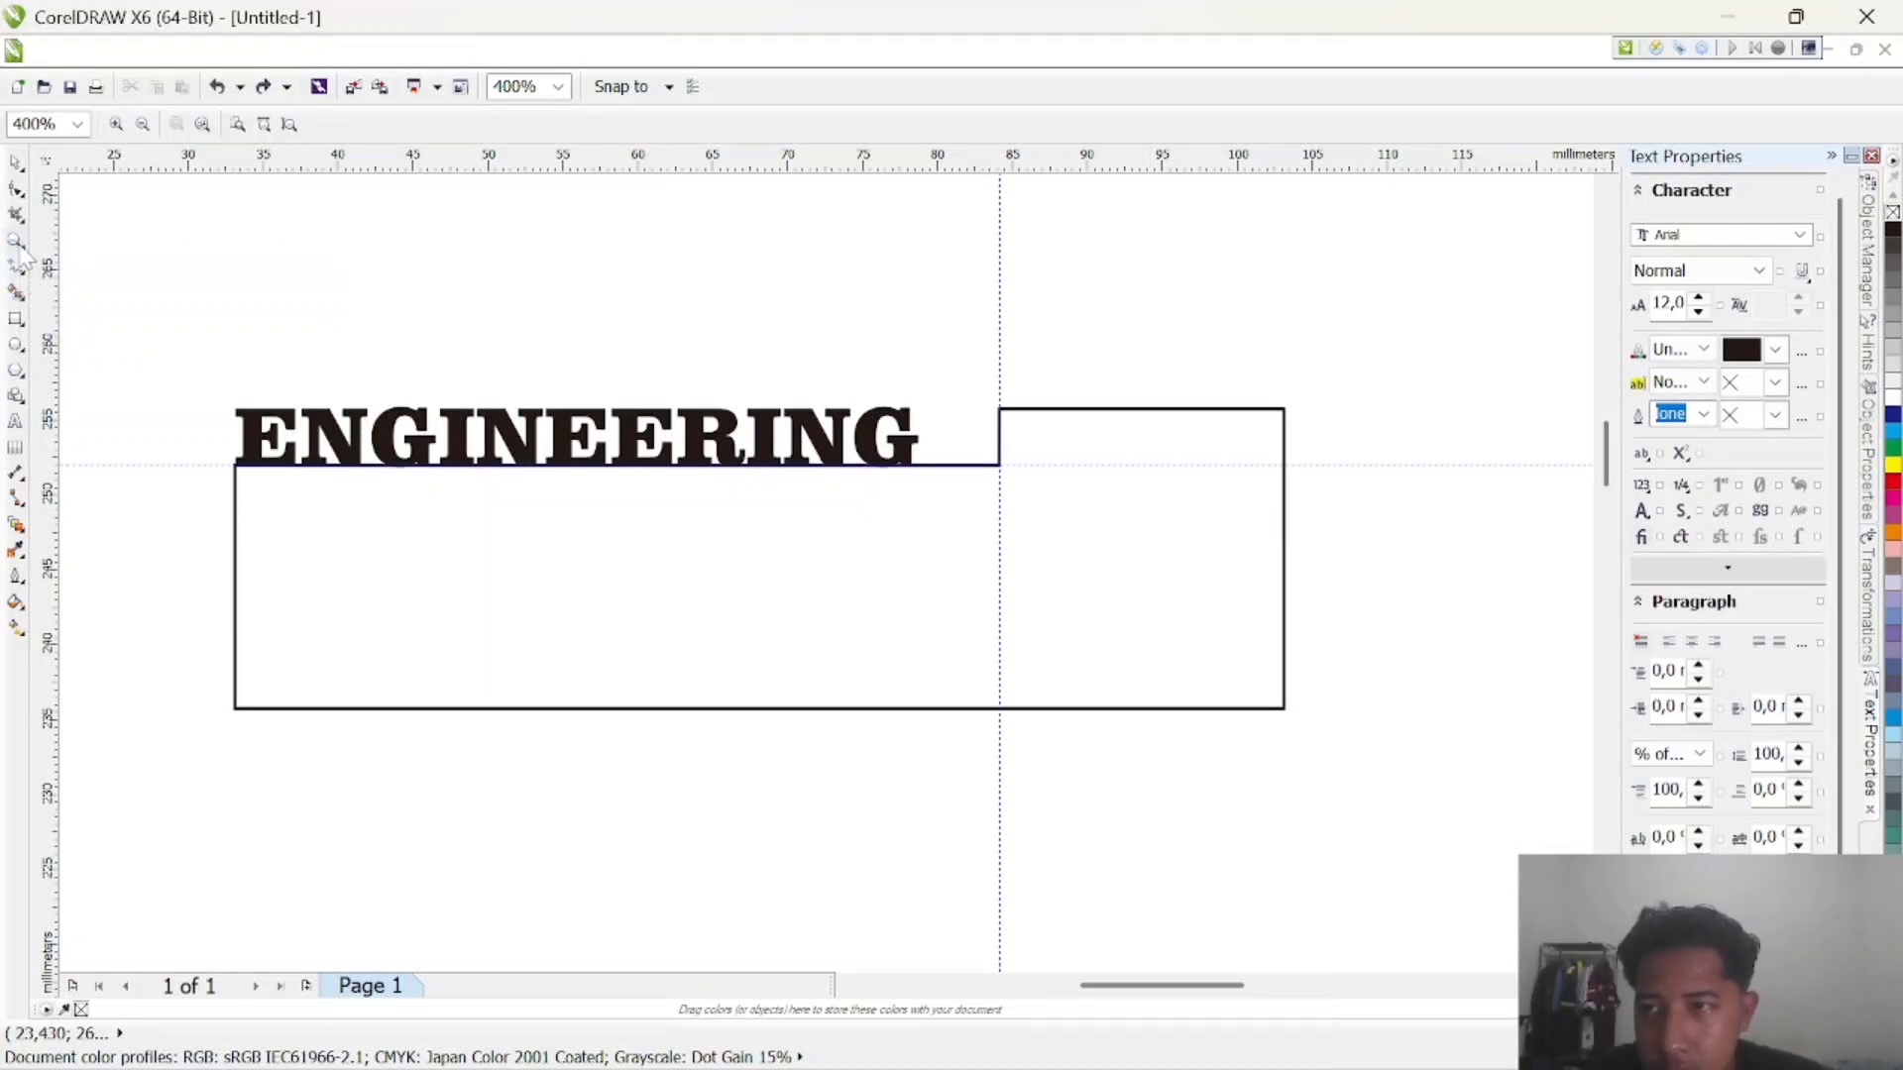
pyautogui.click(16, 163)
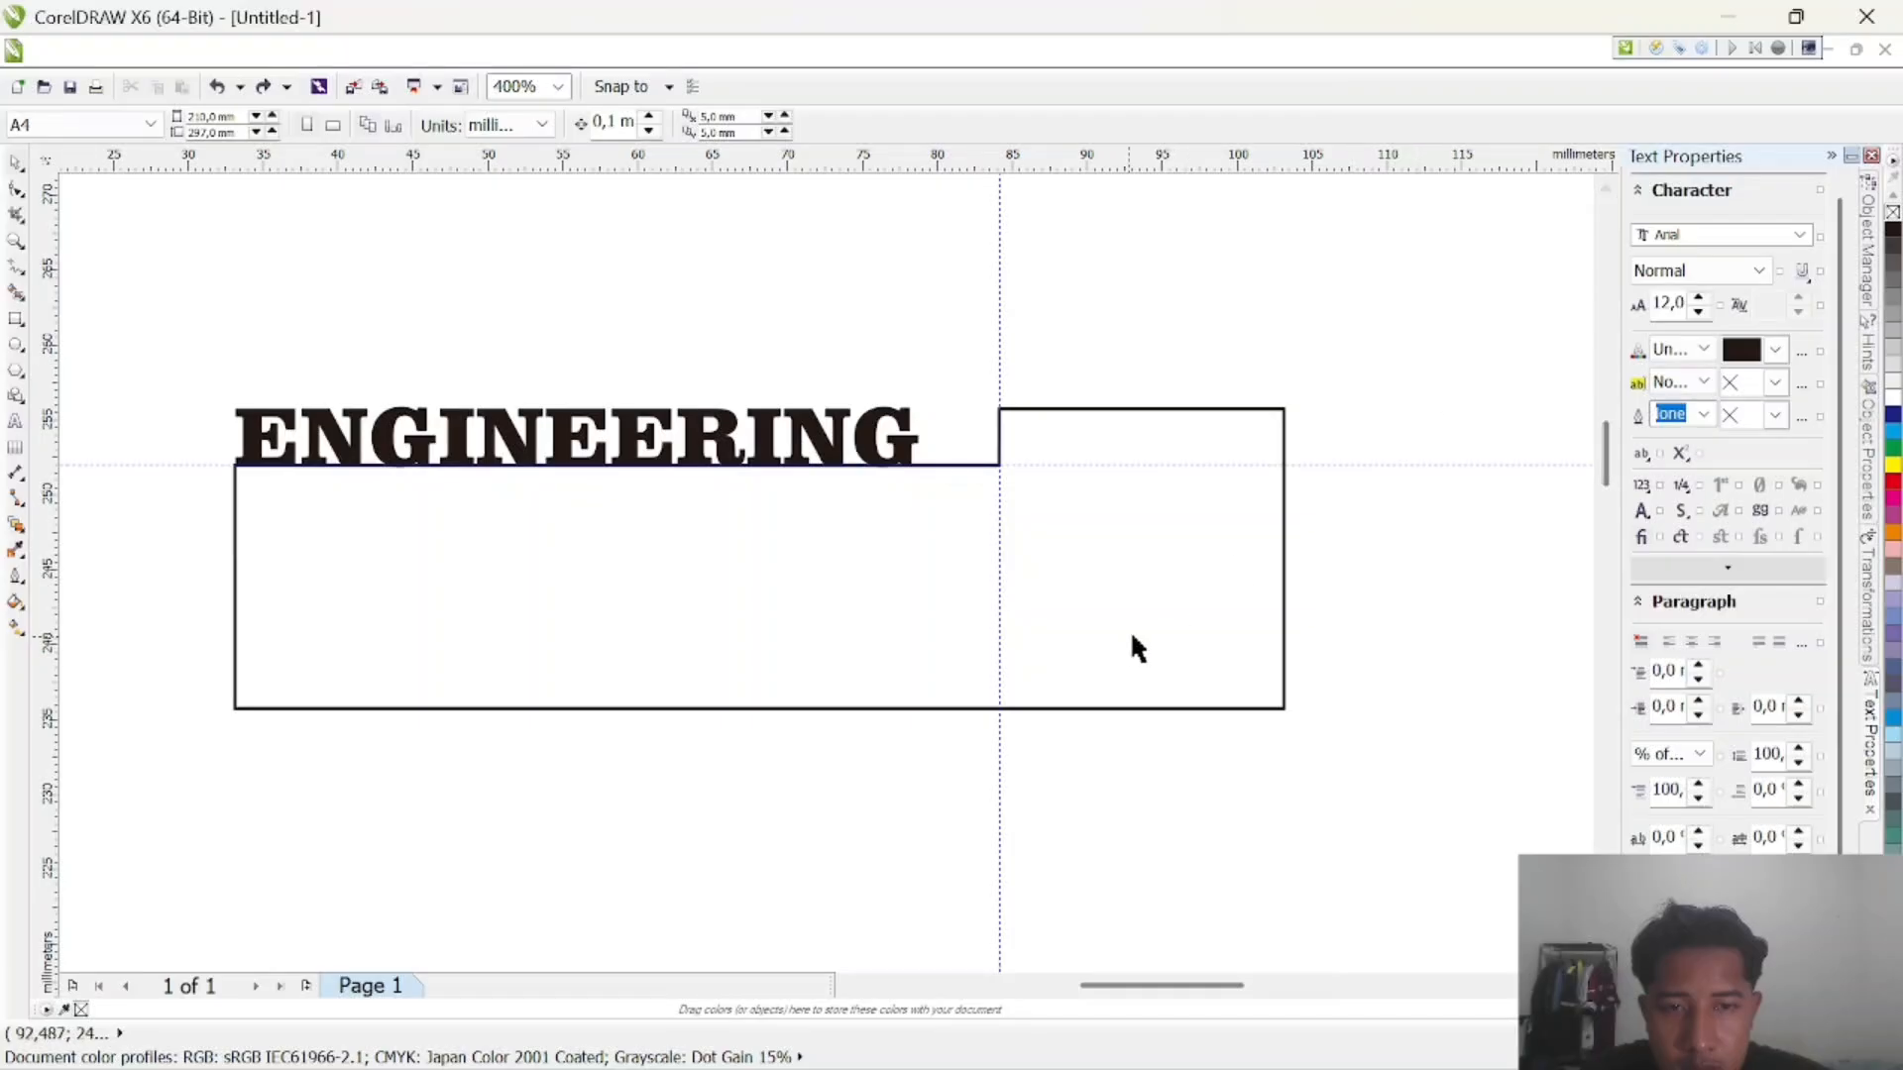
# Convert the straight right edge of the stepped outline to a curve segment
pyautogui.click(1284, 551)
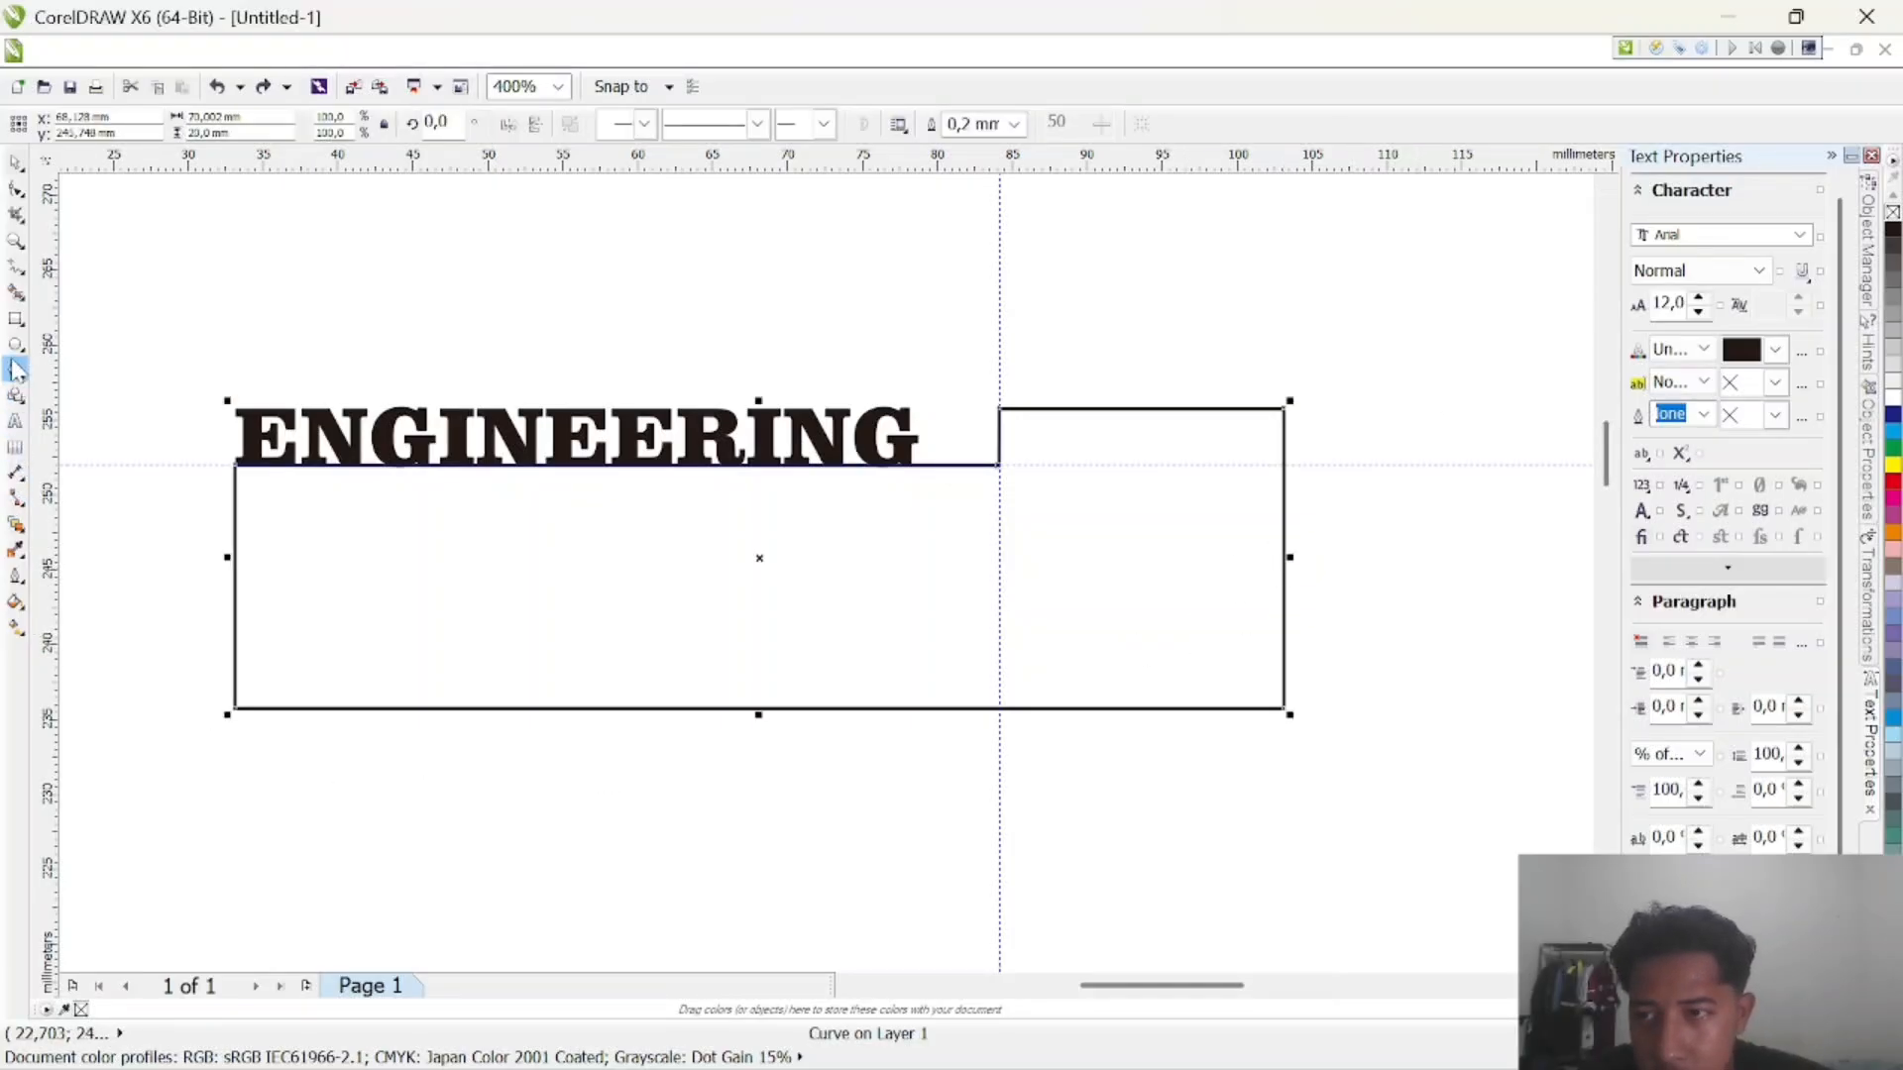
pyautogui.click(17, 188)
pyautogui.scroll(4, 1279, 657)
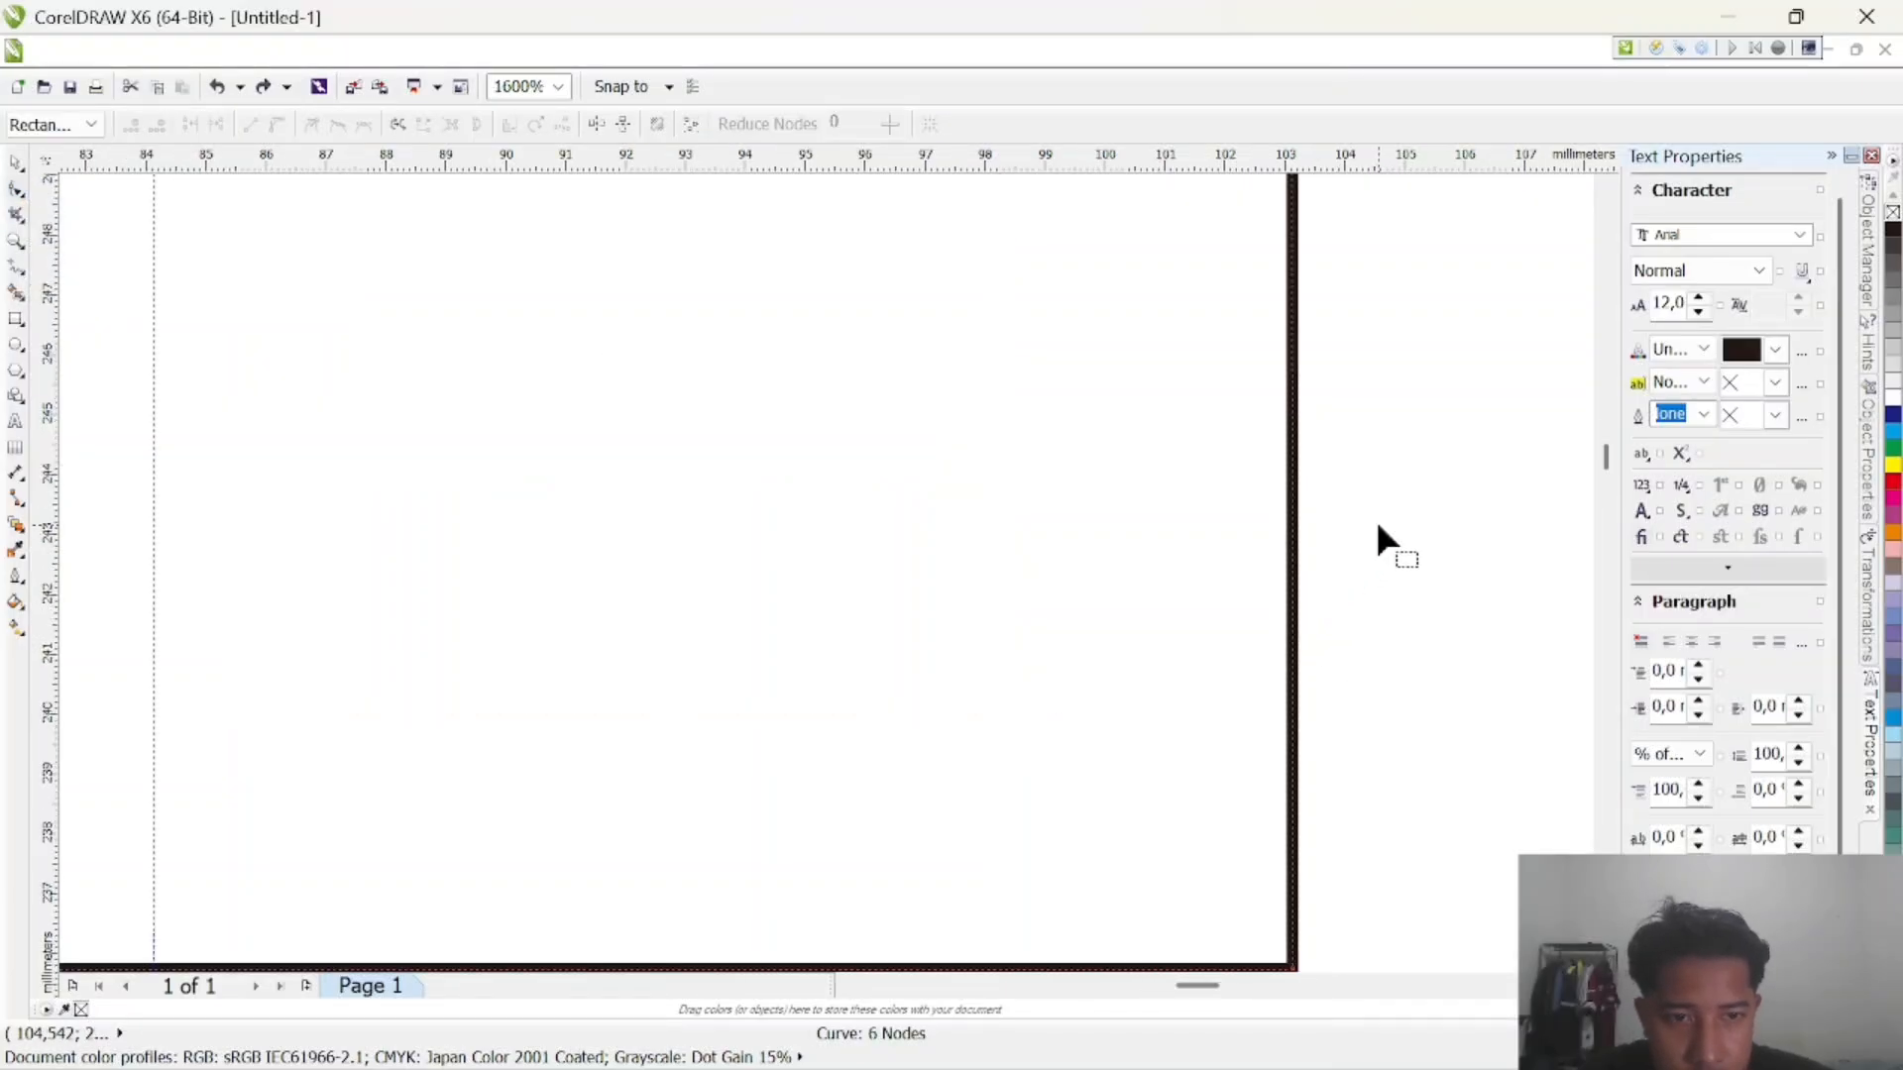
pyautogui.rightClick(1031, 446)
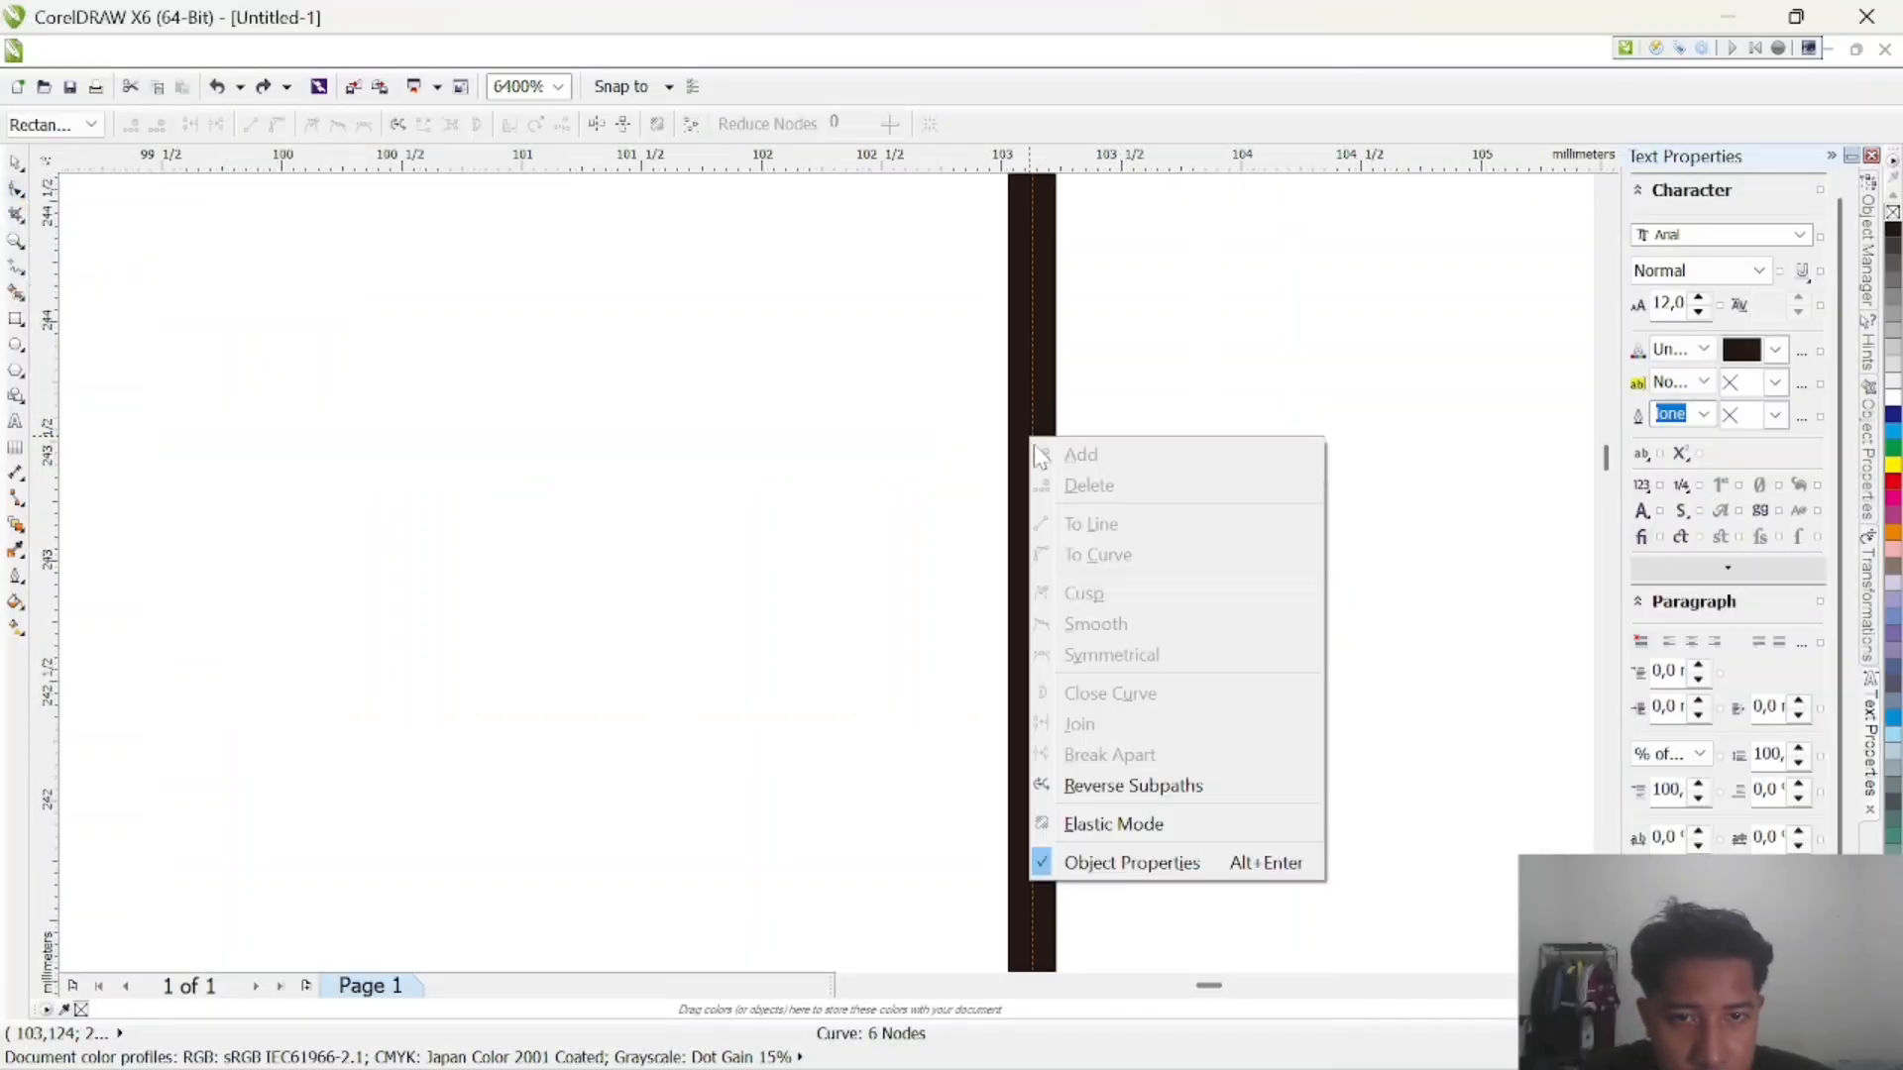
pyautogui.press('Escape')
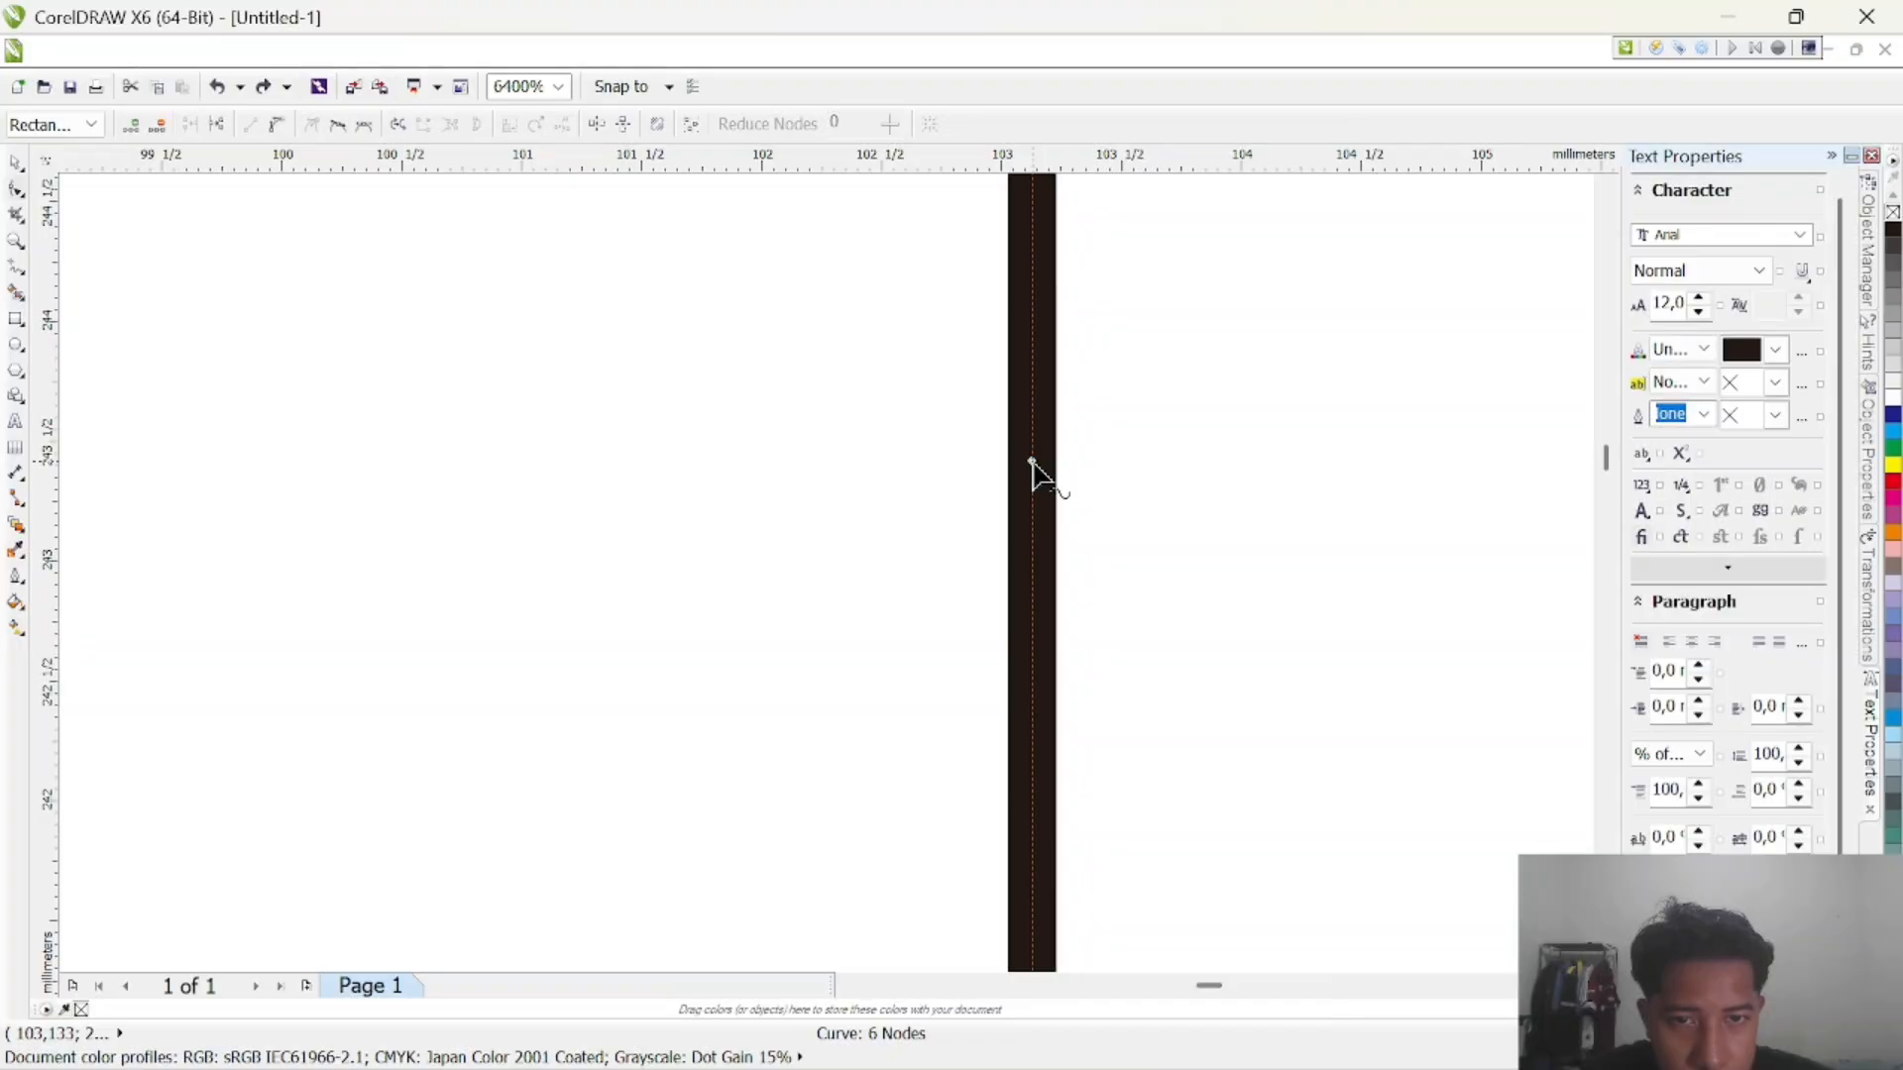
pyautogui.rightClick(1032, 462)
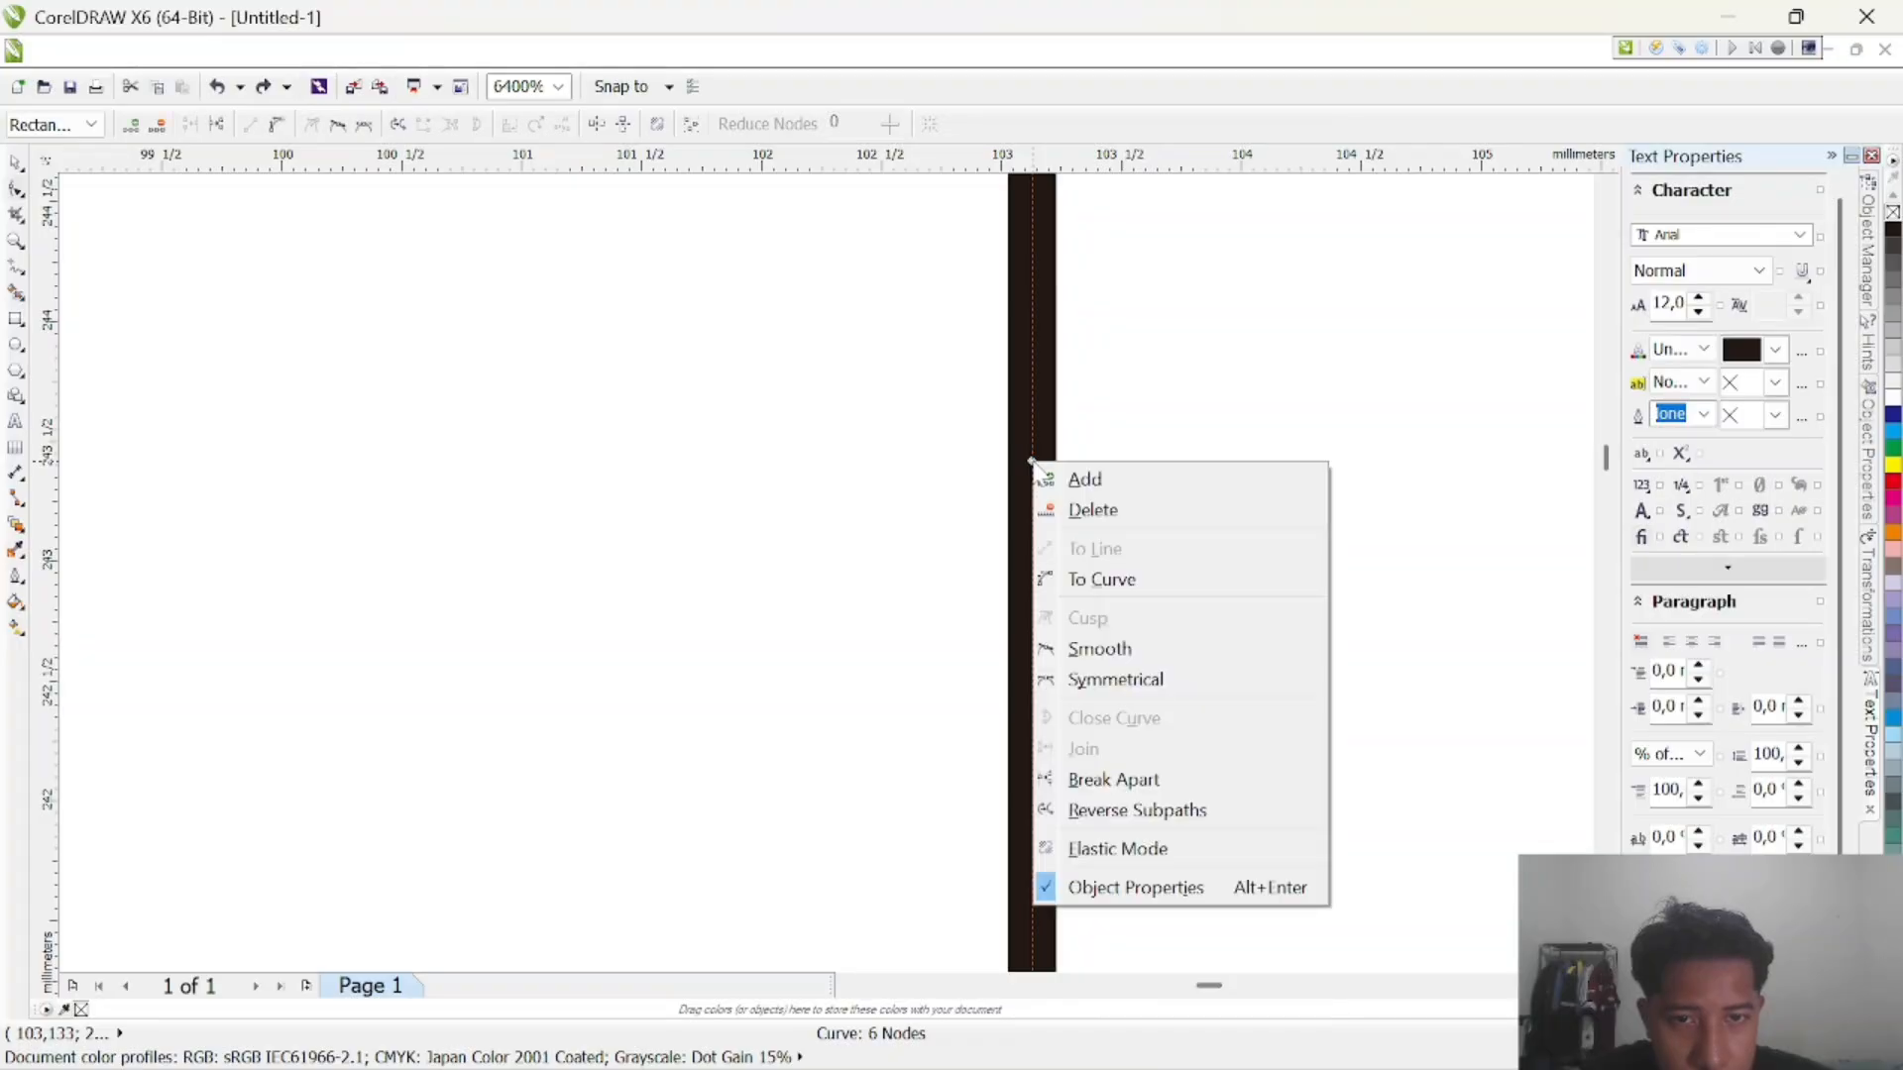
pyautogui.click(1118, 583)
# Bow the outline's right edge outward by about 5 mm into a rounded end
pyautogui.scroll(-2, 1215, 462)
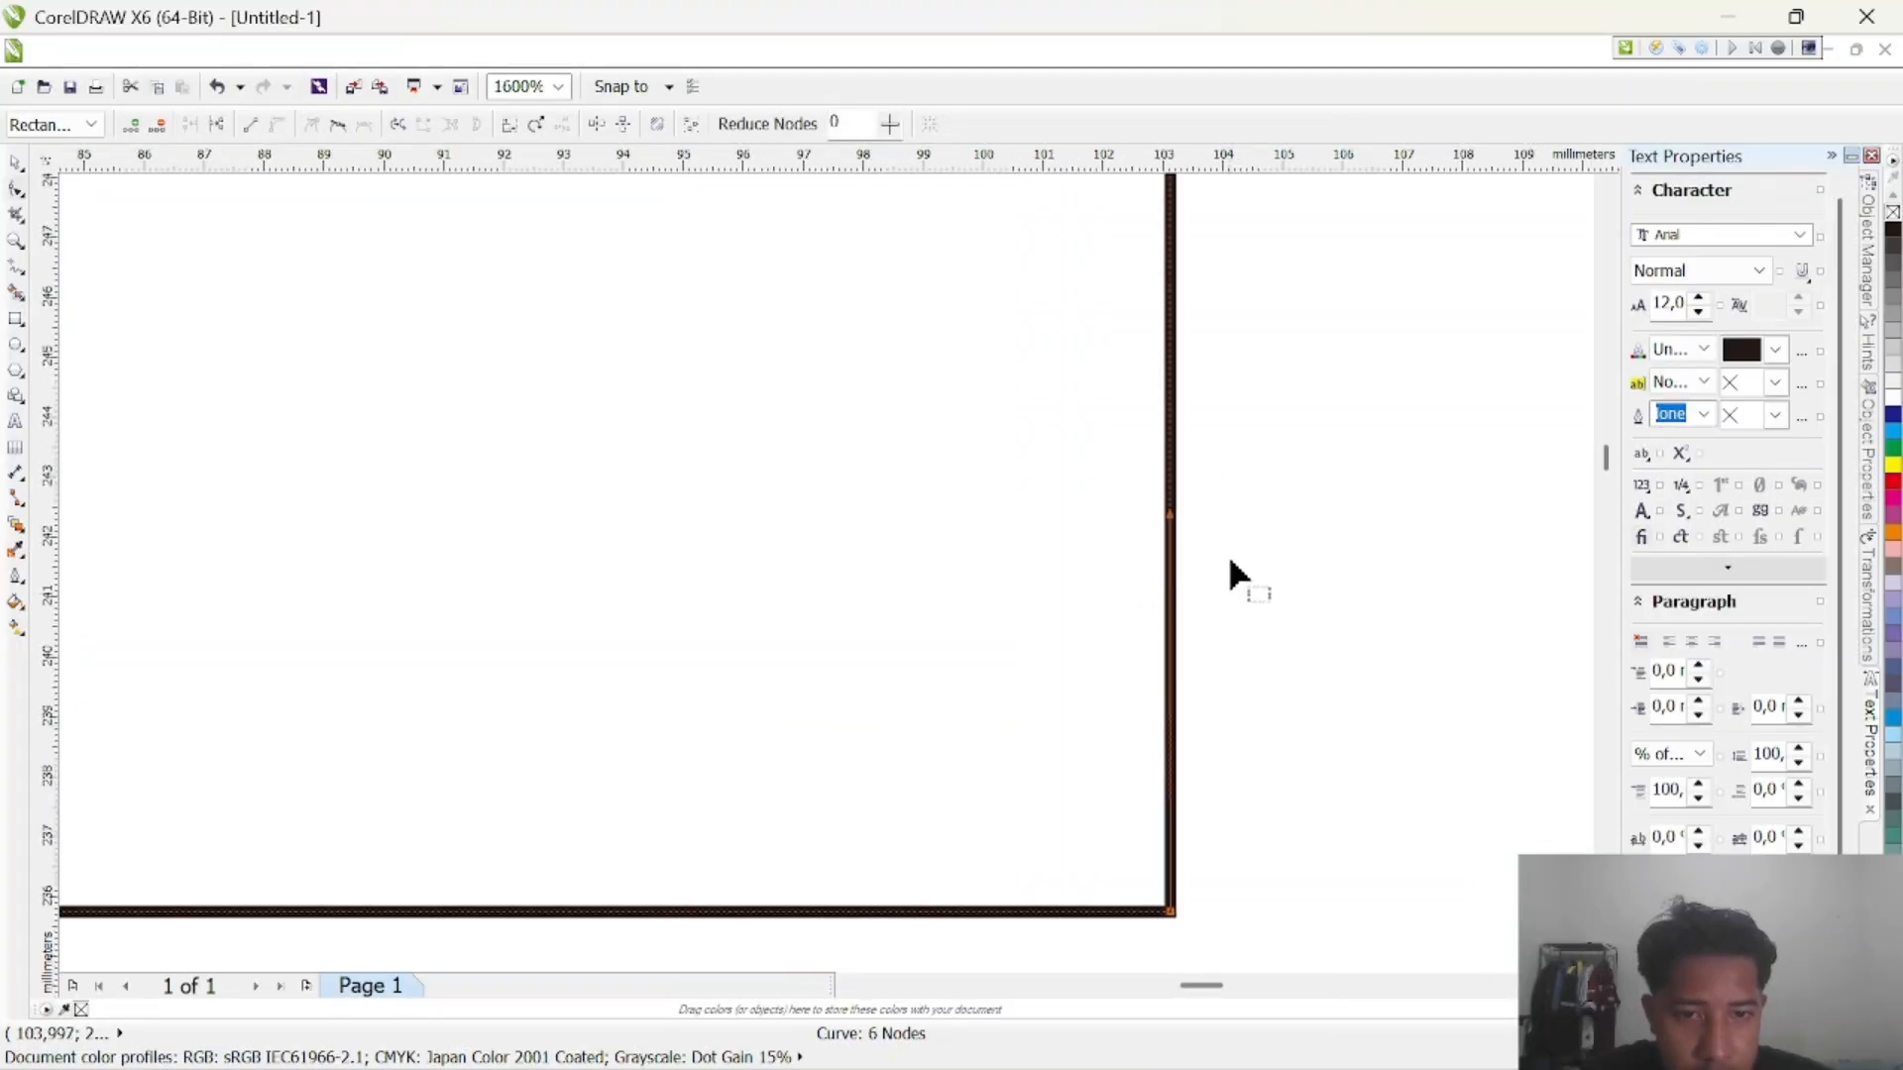
pyautogui.scroll(-3, 1232, 575)
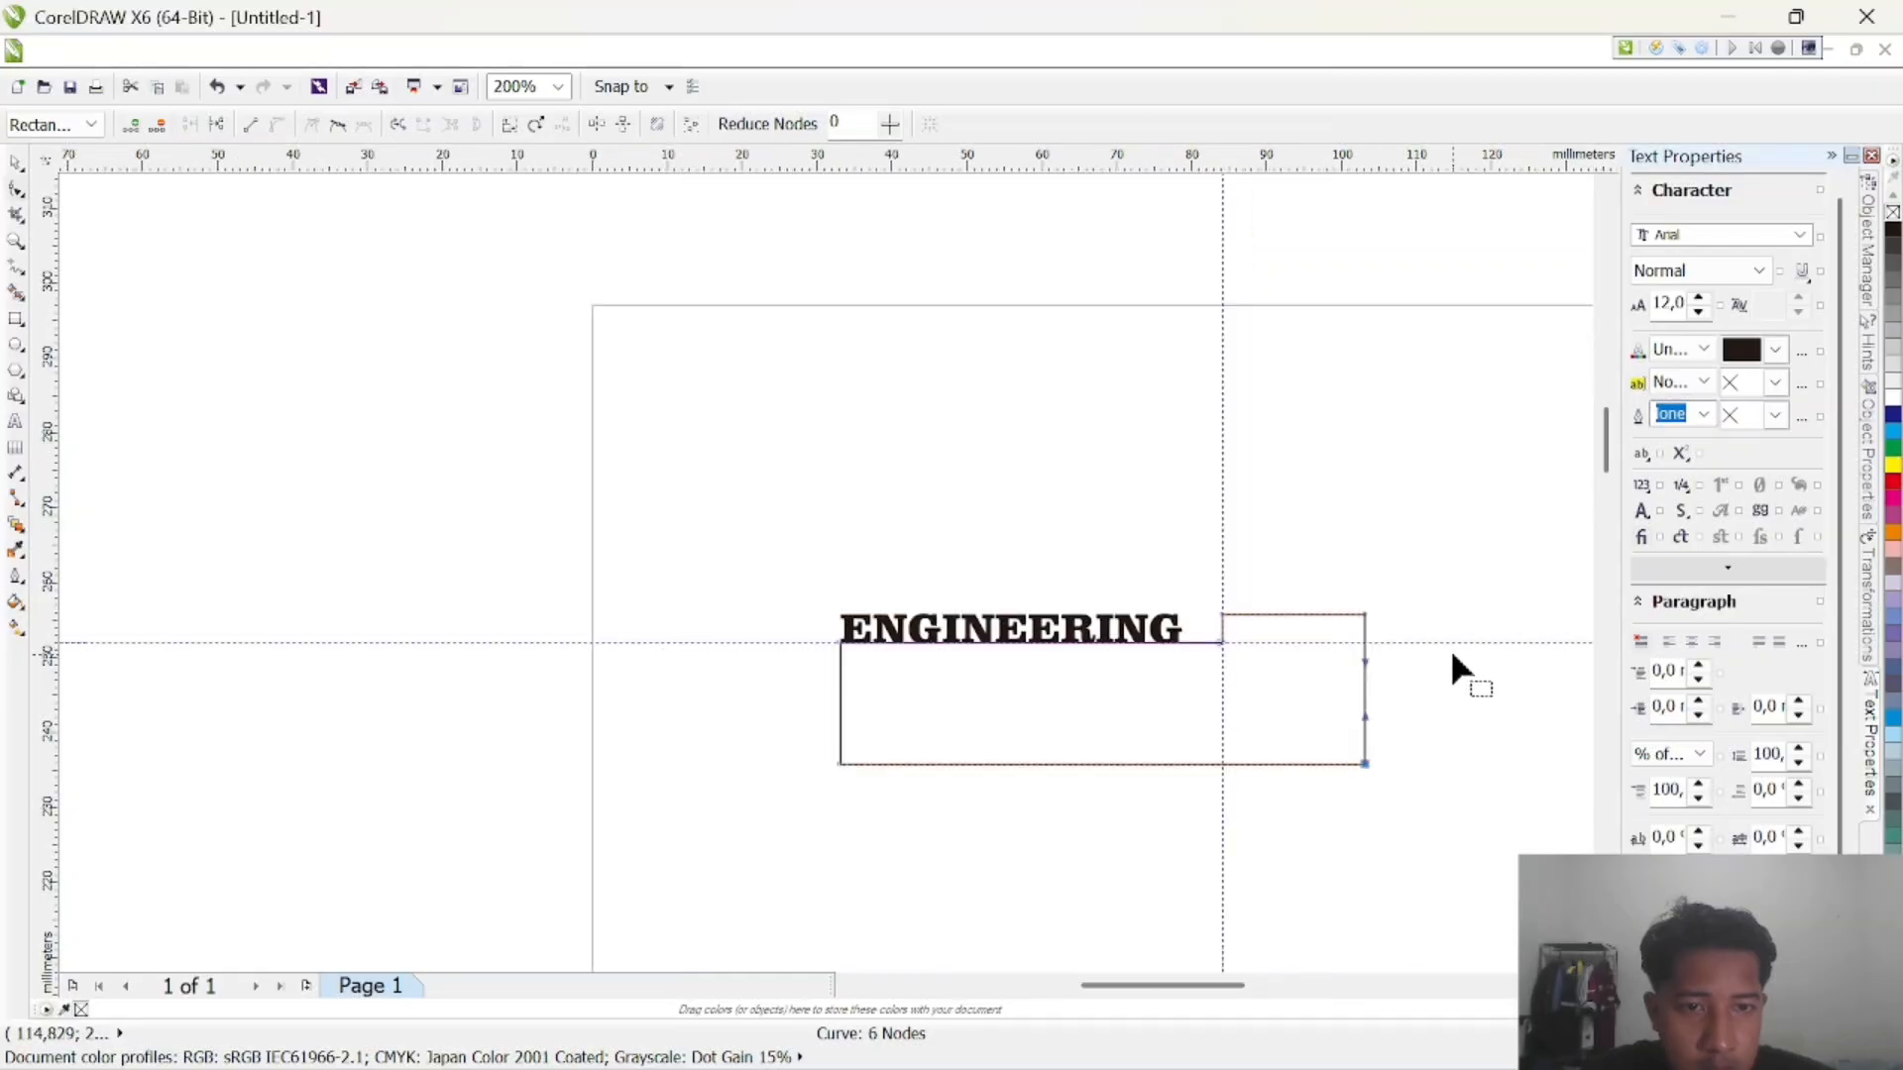
pyautogui.scroll(2, 1452, 658)
pyautogui.moveTo(1100, 793); pyautogui.dragTo(1264, 778)
pyautogui.scroll(-2, 1278, 793)
pyautogui.scroll(2, 1296, 868)
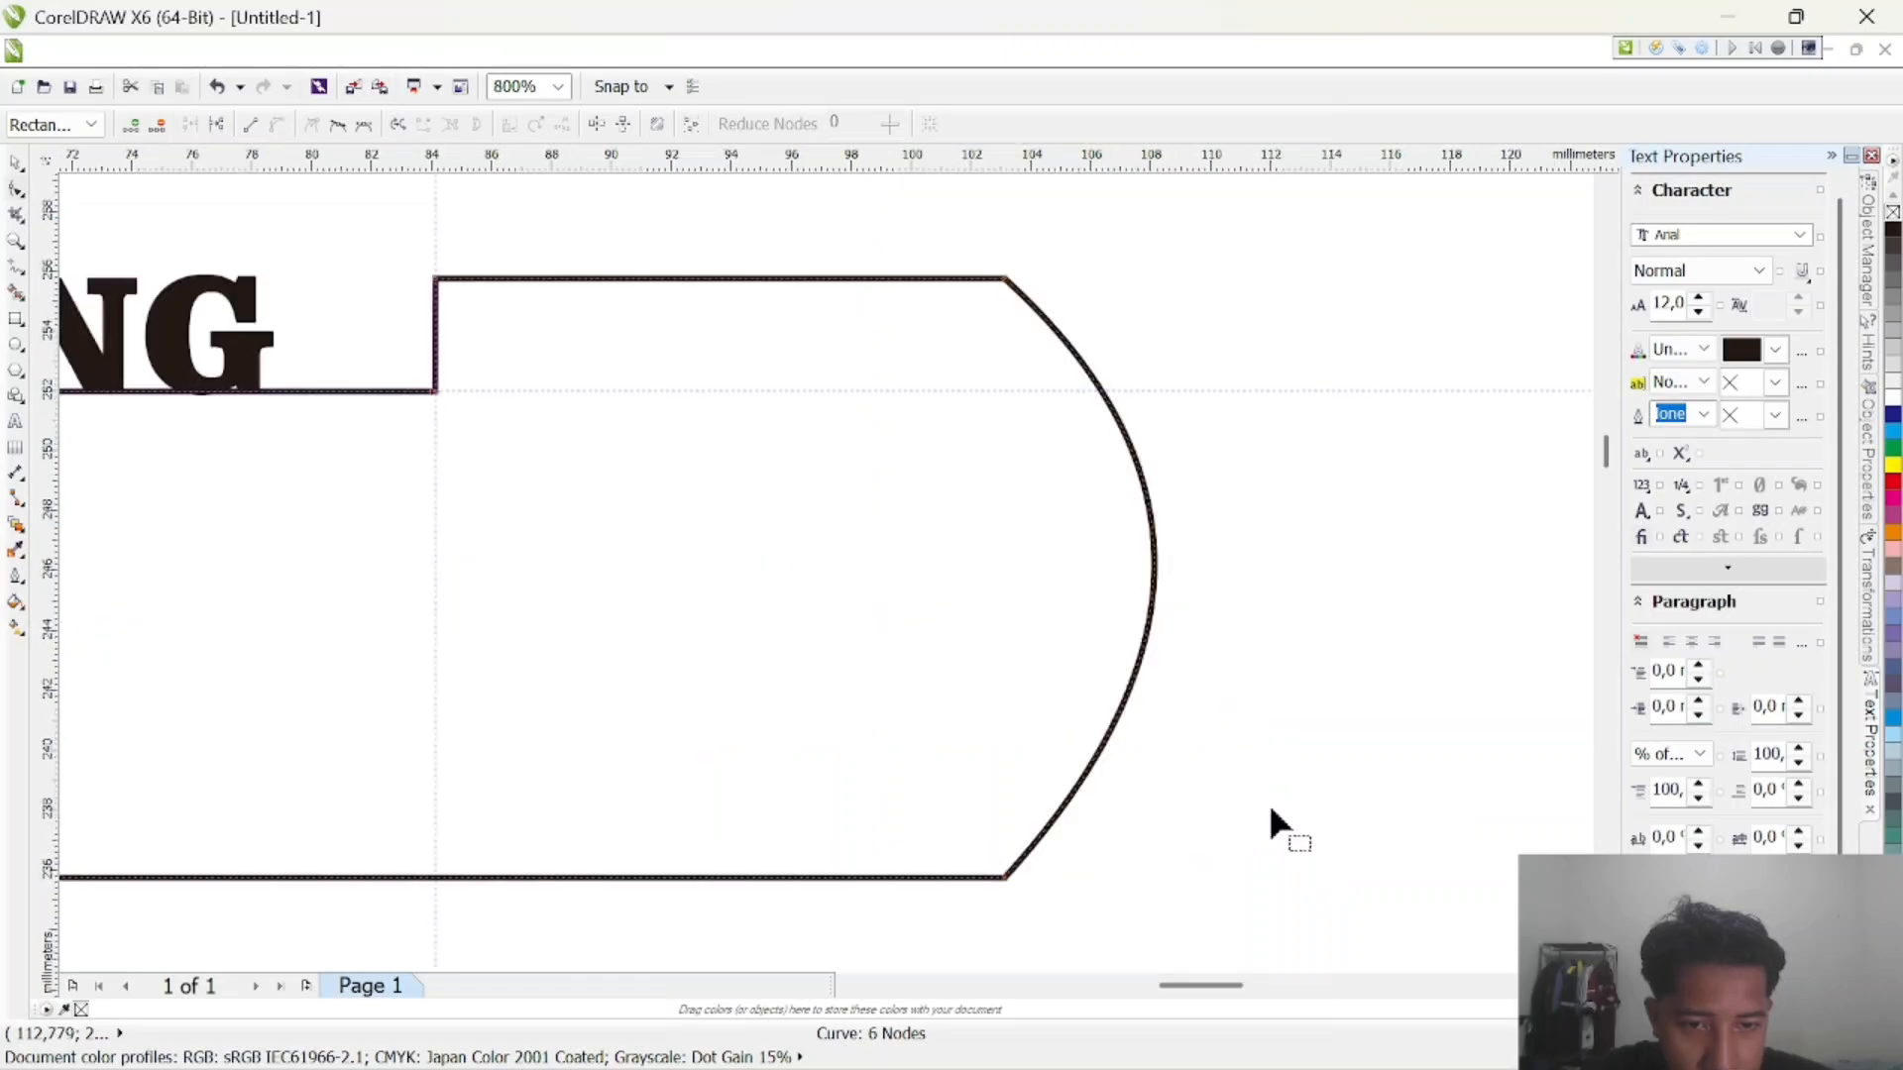
# Pull the tag outline's curved right edge slightly further outward and down to reshape the rounded end
pyautogui.click(1161, 596)
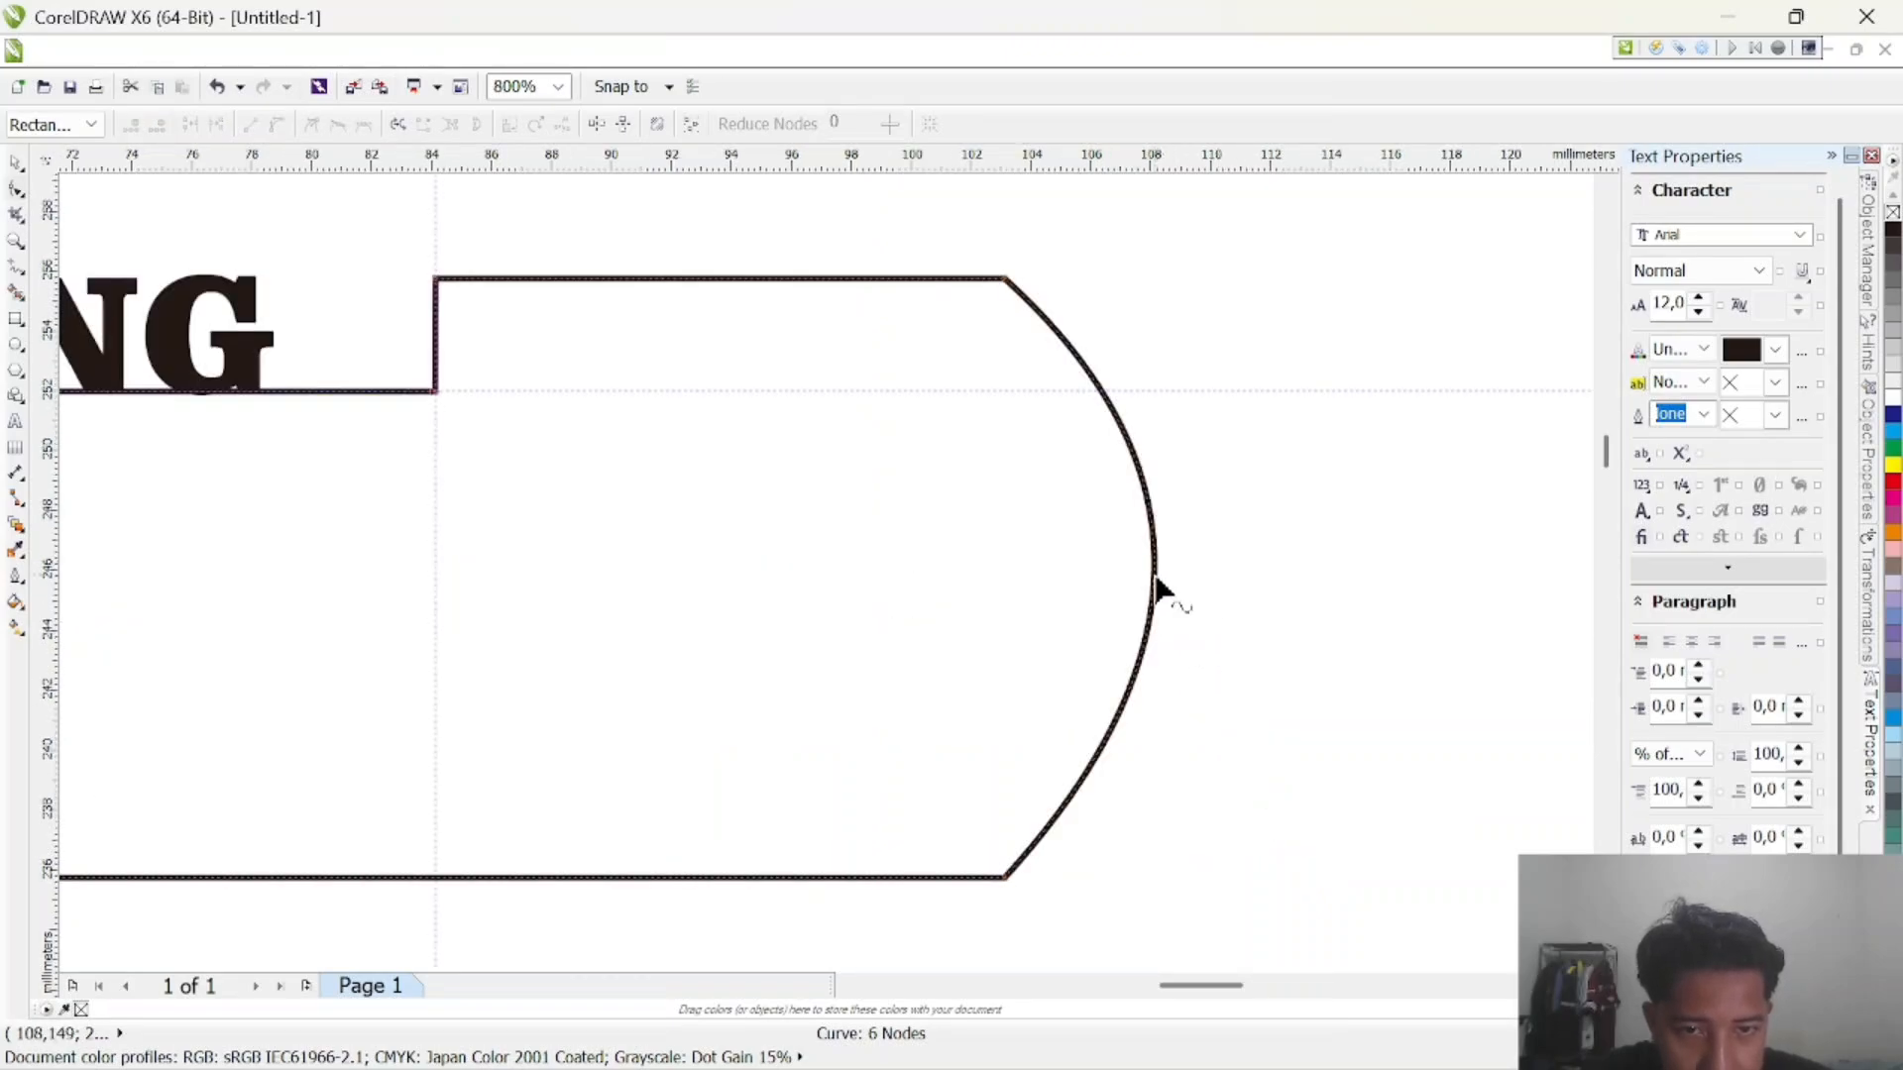
pyautogui.moveTo(1156, 575); pyautogui.dragTo(1172, 594)
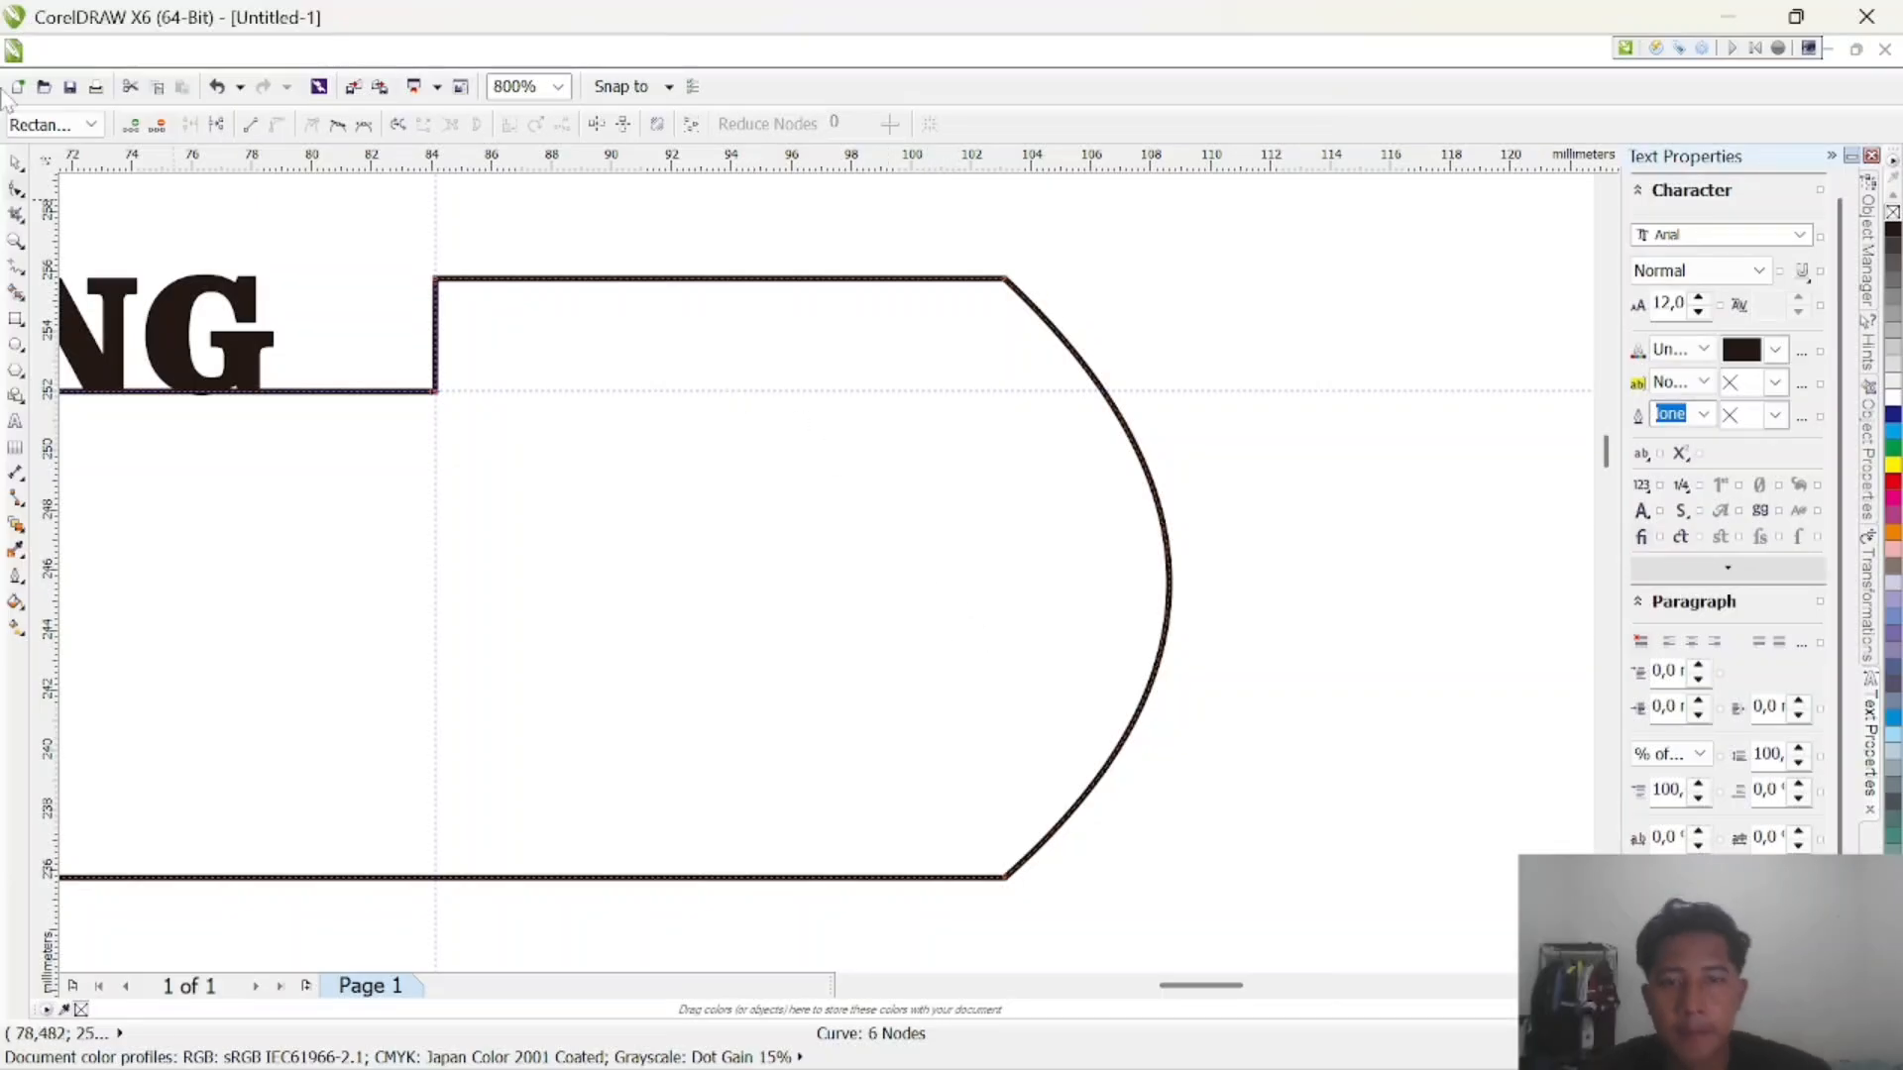
pyautogui.click(16, 163)
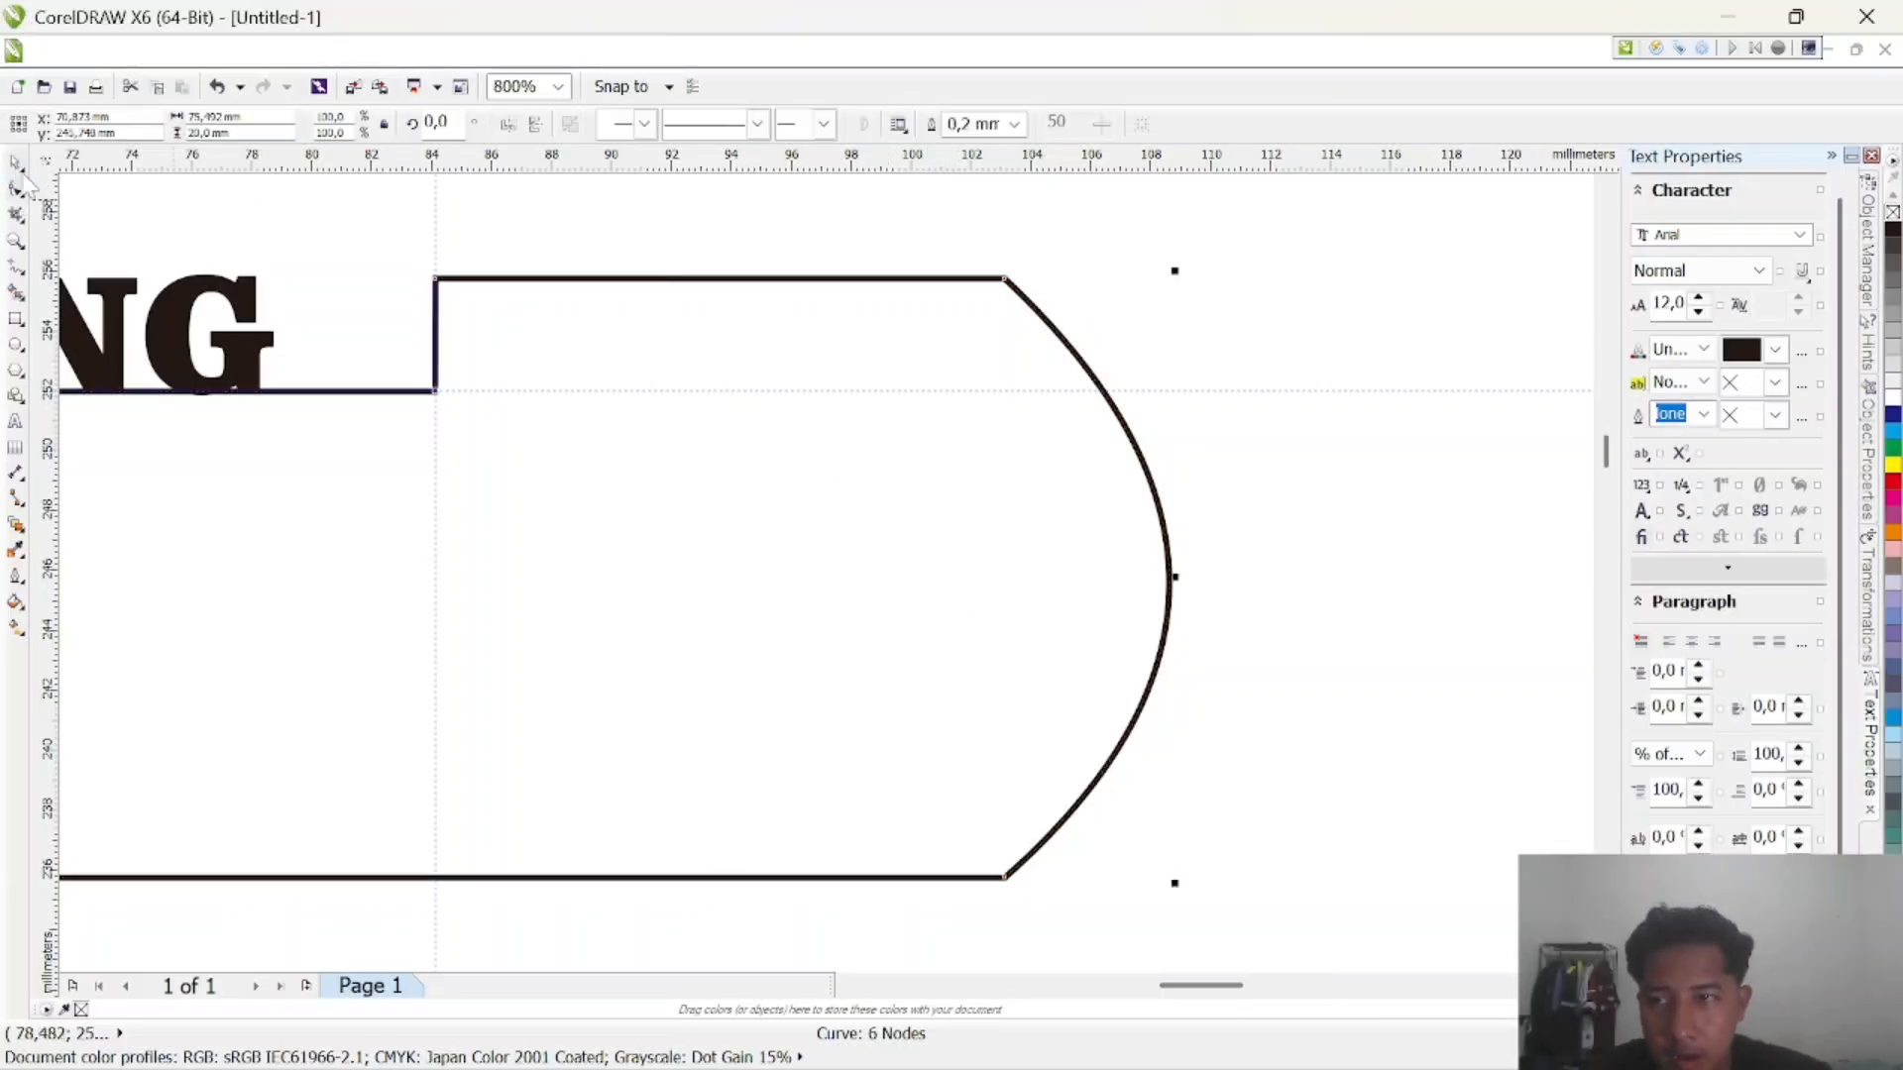
# Draw an ellipse about 4.2 × 3.8 mm inside the tag's rounded right end as a hole
pyautogui.click(17, 369)
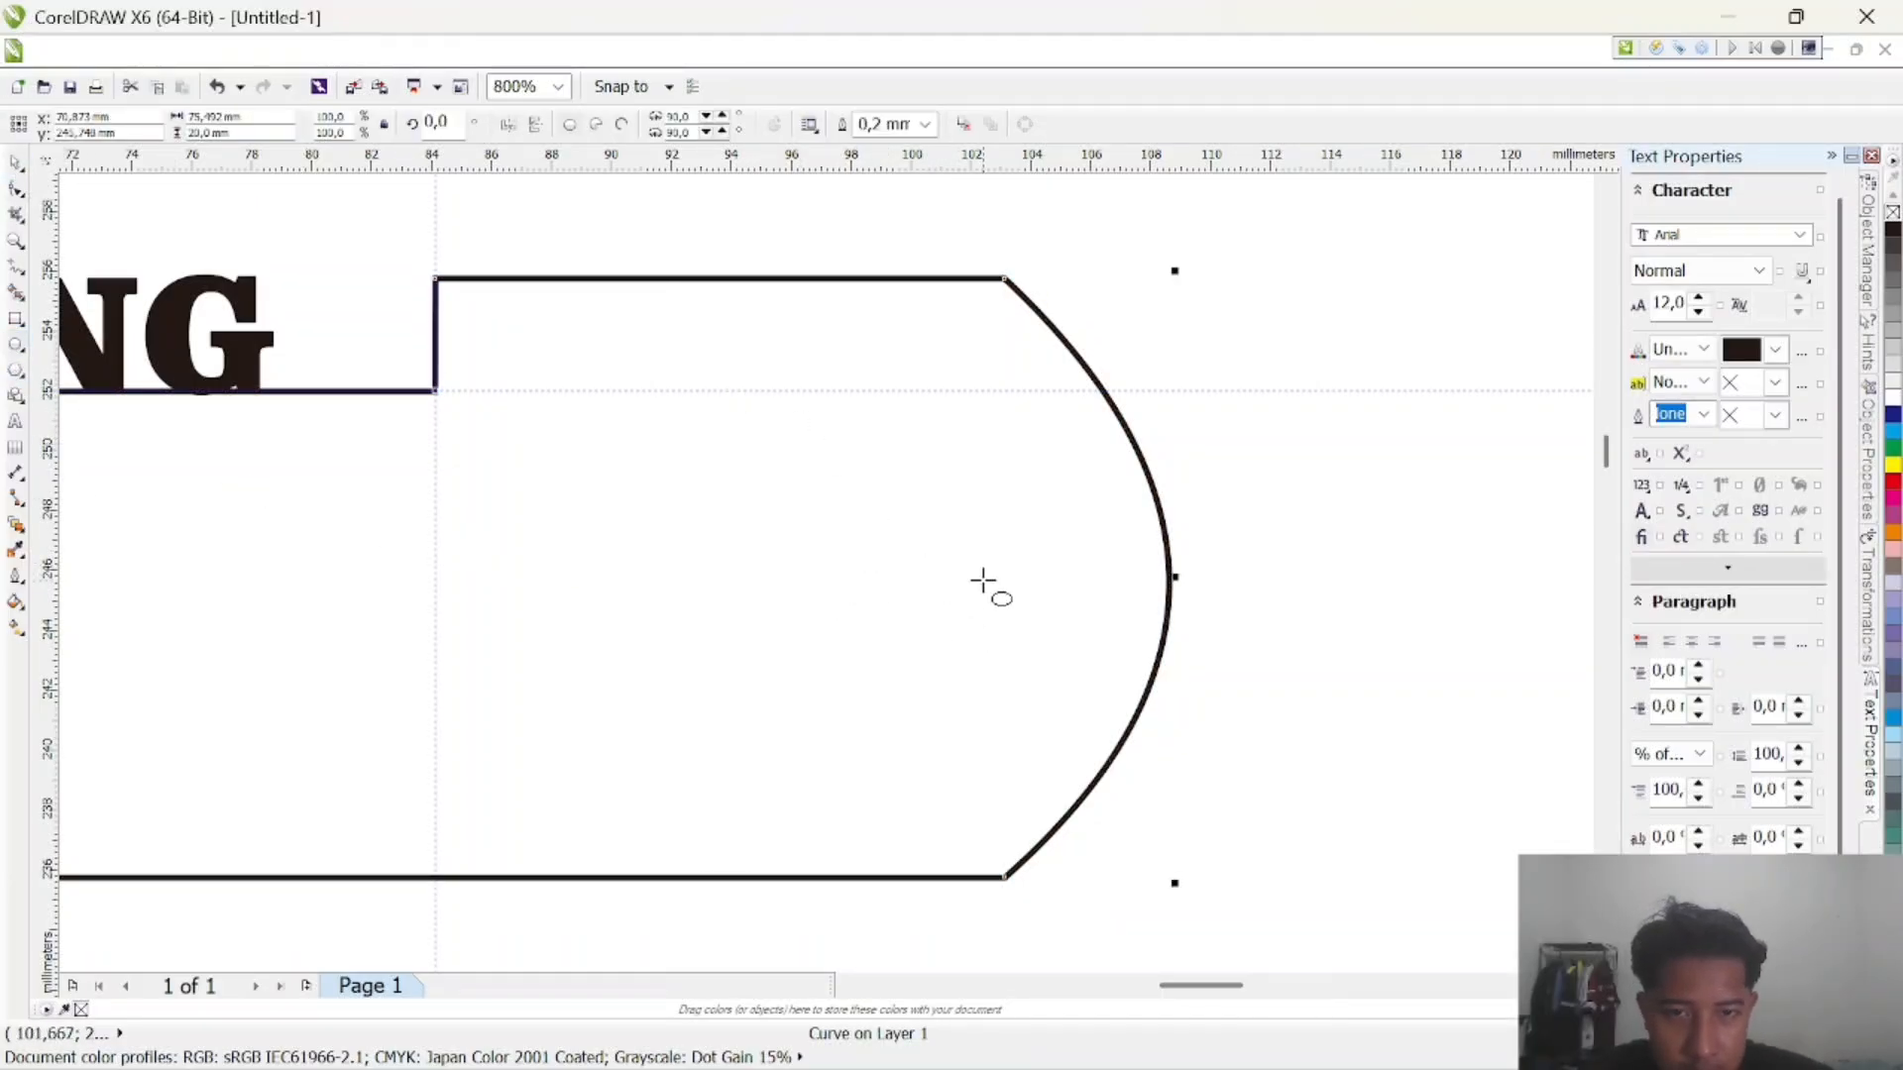
pyautogui.moveTo(927, 535); pyautogui.dragTo(1054, 649)
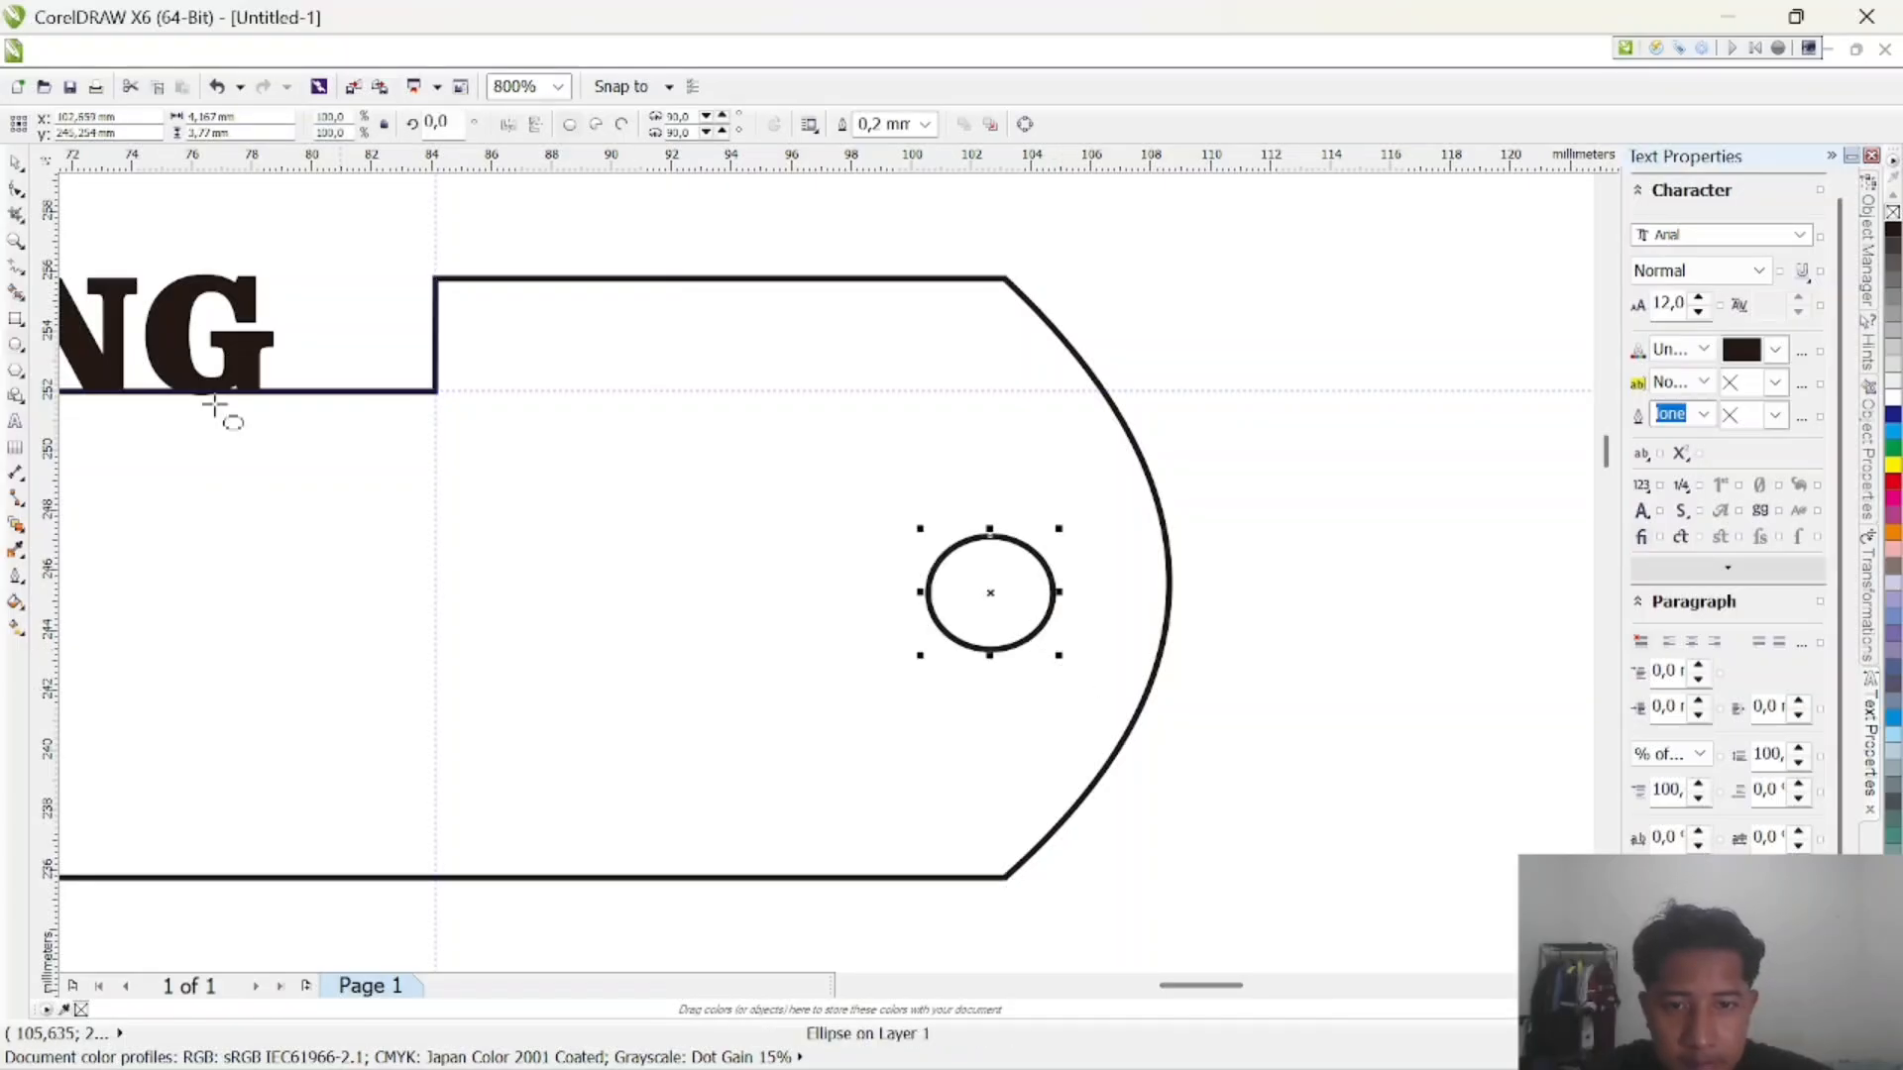
pyautogui.scroll(-4, 389, 492)
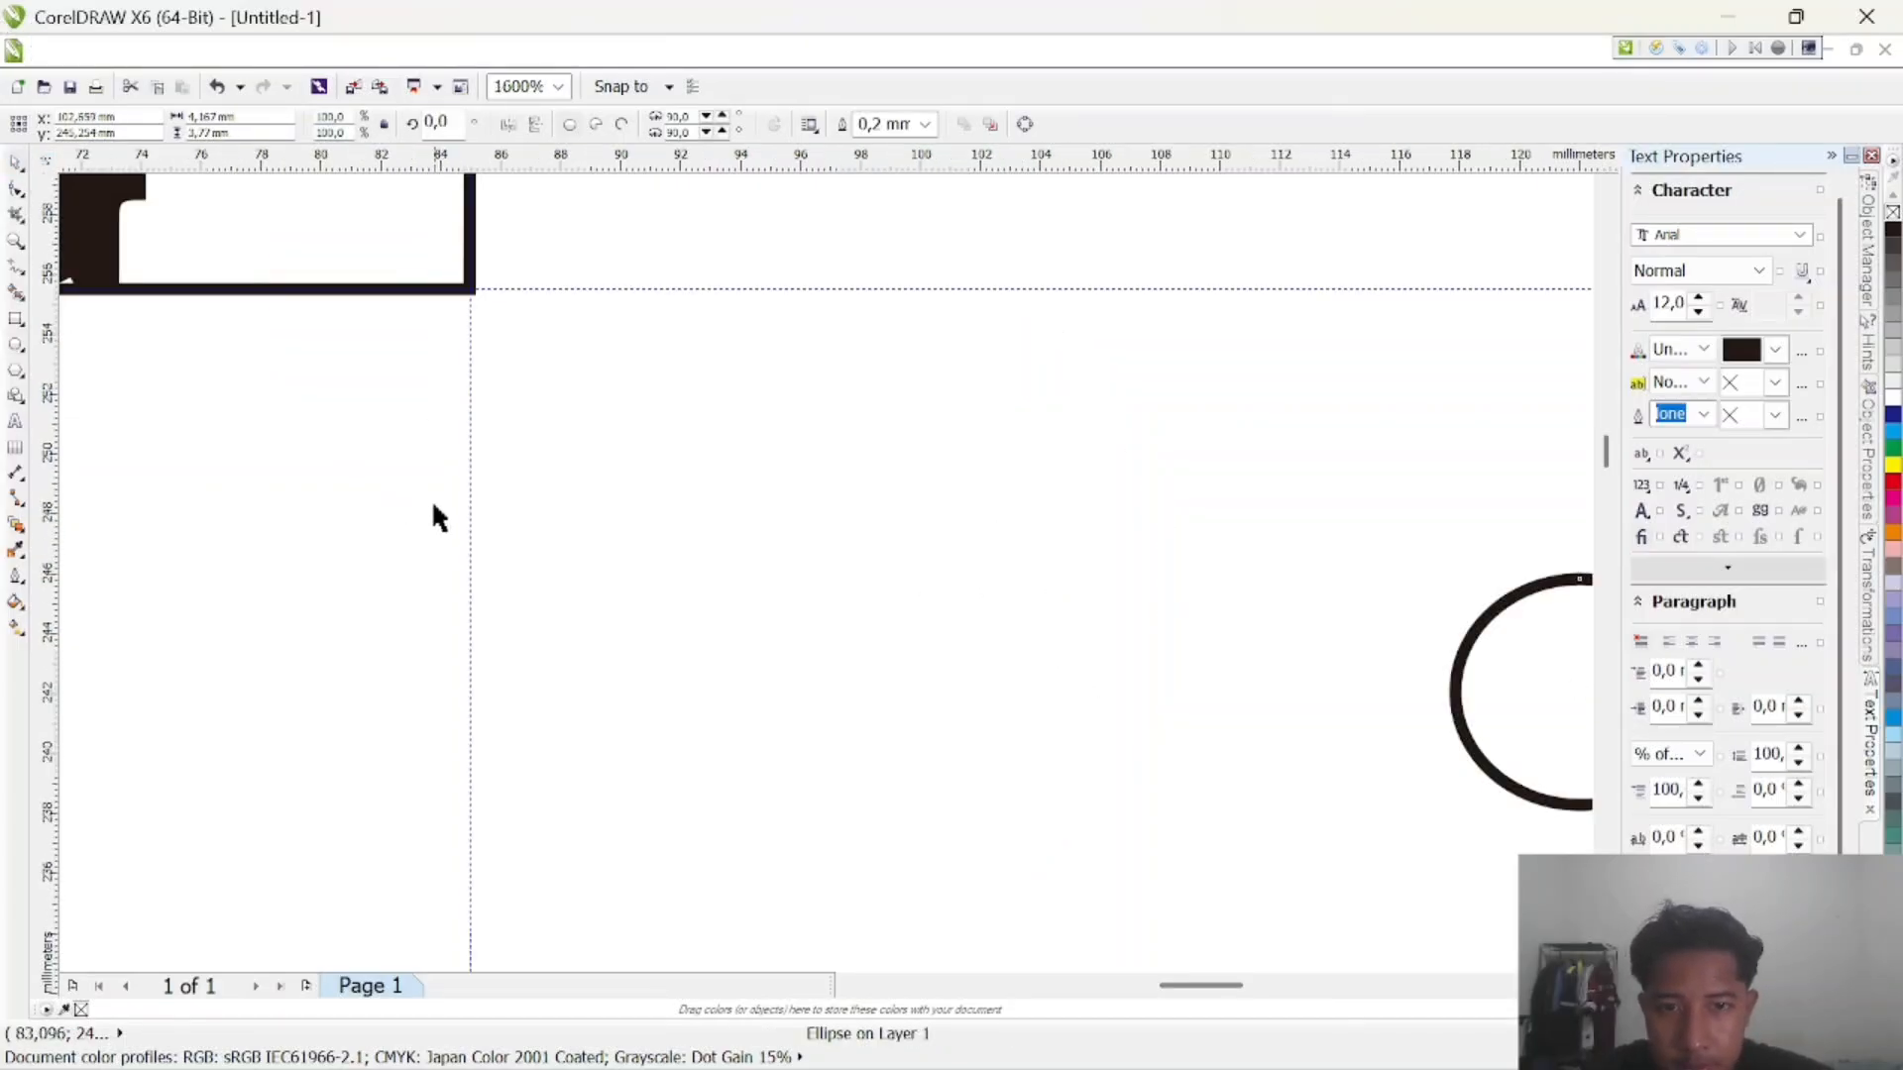
pyautogui.click(907, 560)
# Give the ENGINEERING lettering a 0.2 mm outline
pyautogui.scroll(-1, 901, 554)
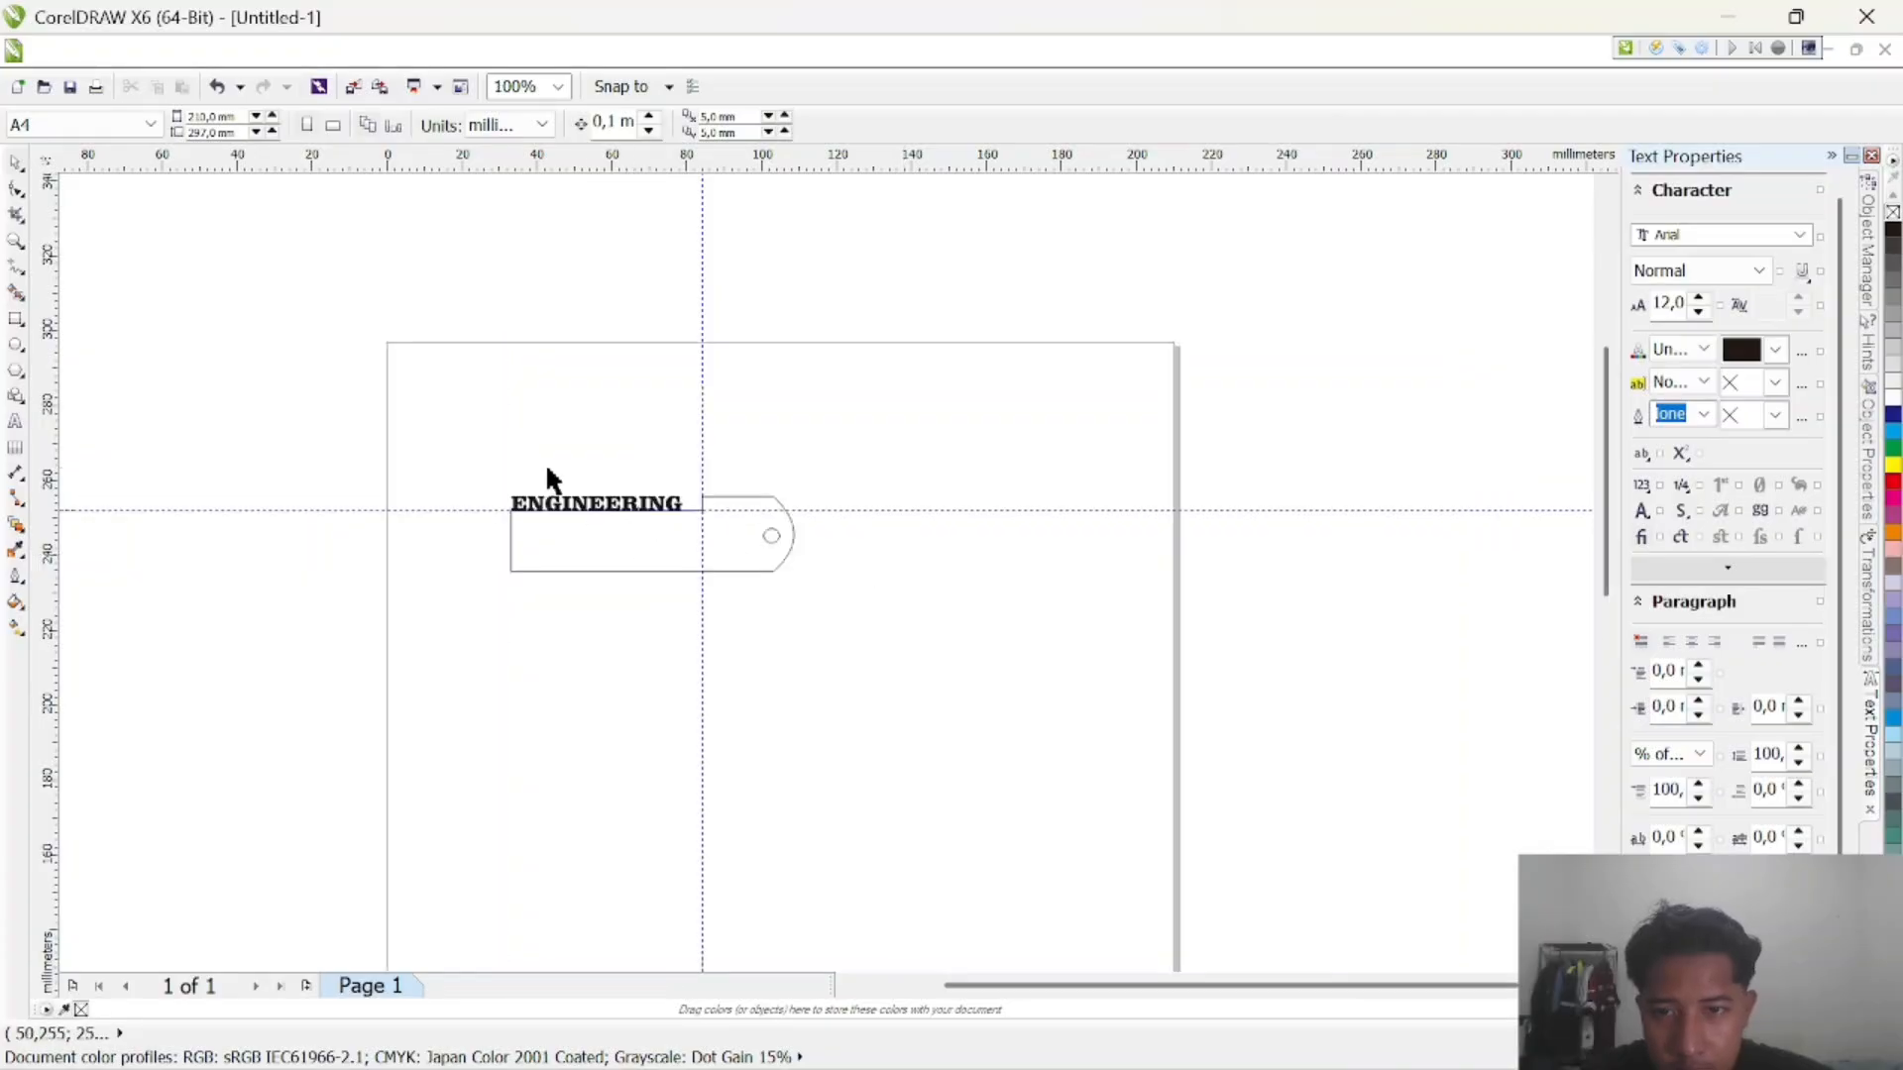
pyautogui.scroll(1, 545, 462)
pyautogui.scroll(-2, 667, 642)
pyautogui.scroll(-1, 654, 613)
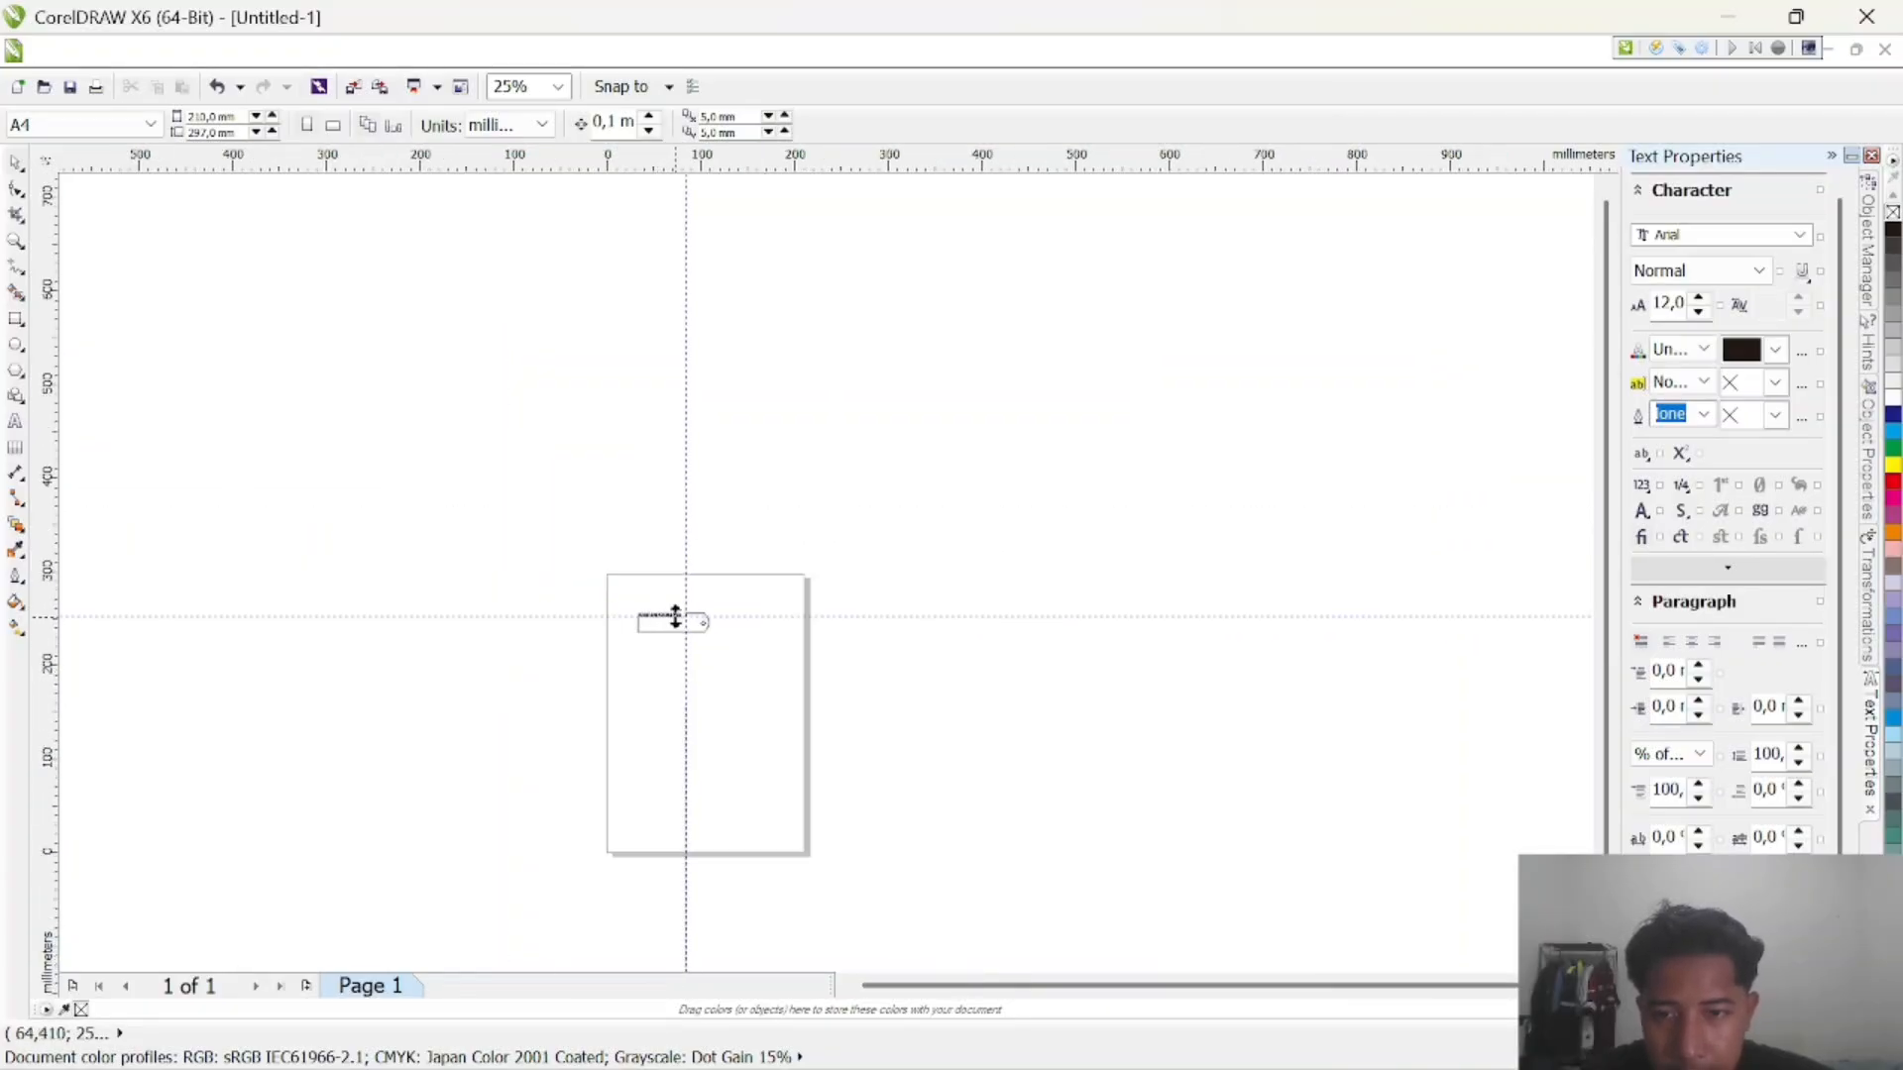
pyautogui.scroll(4, 654, 624)
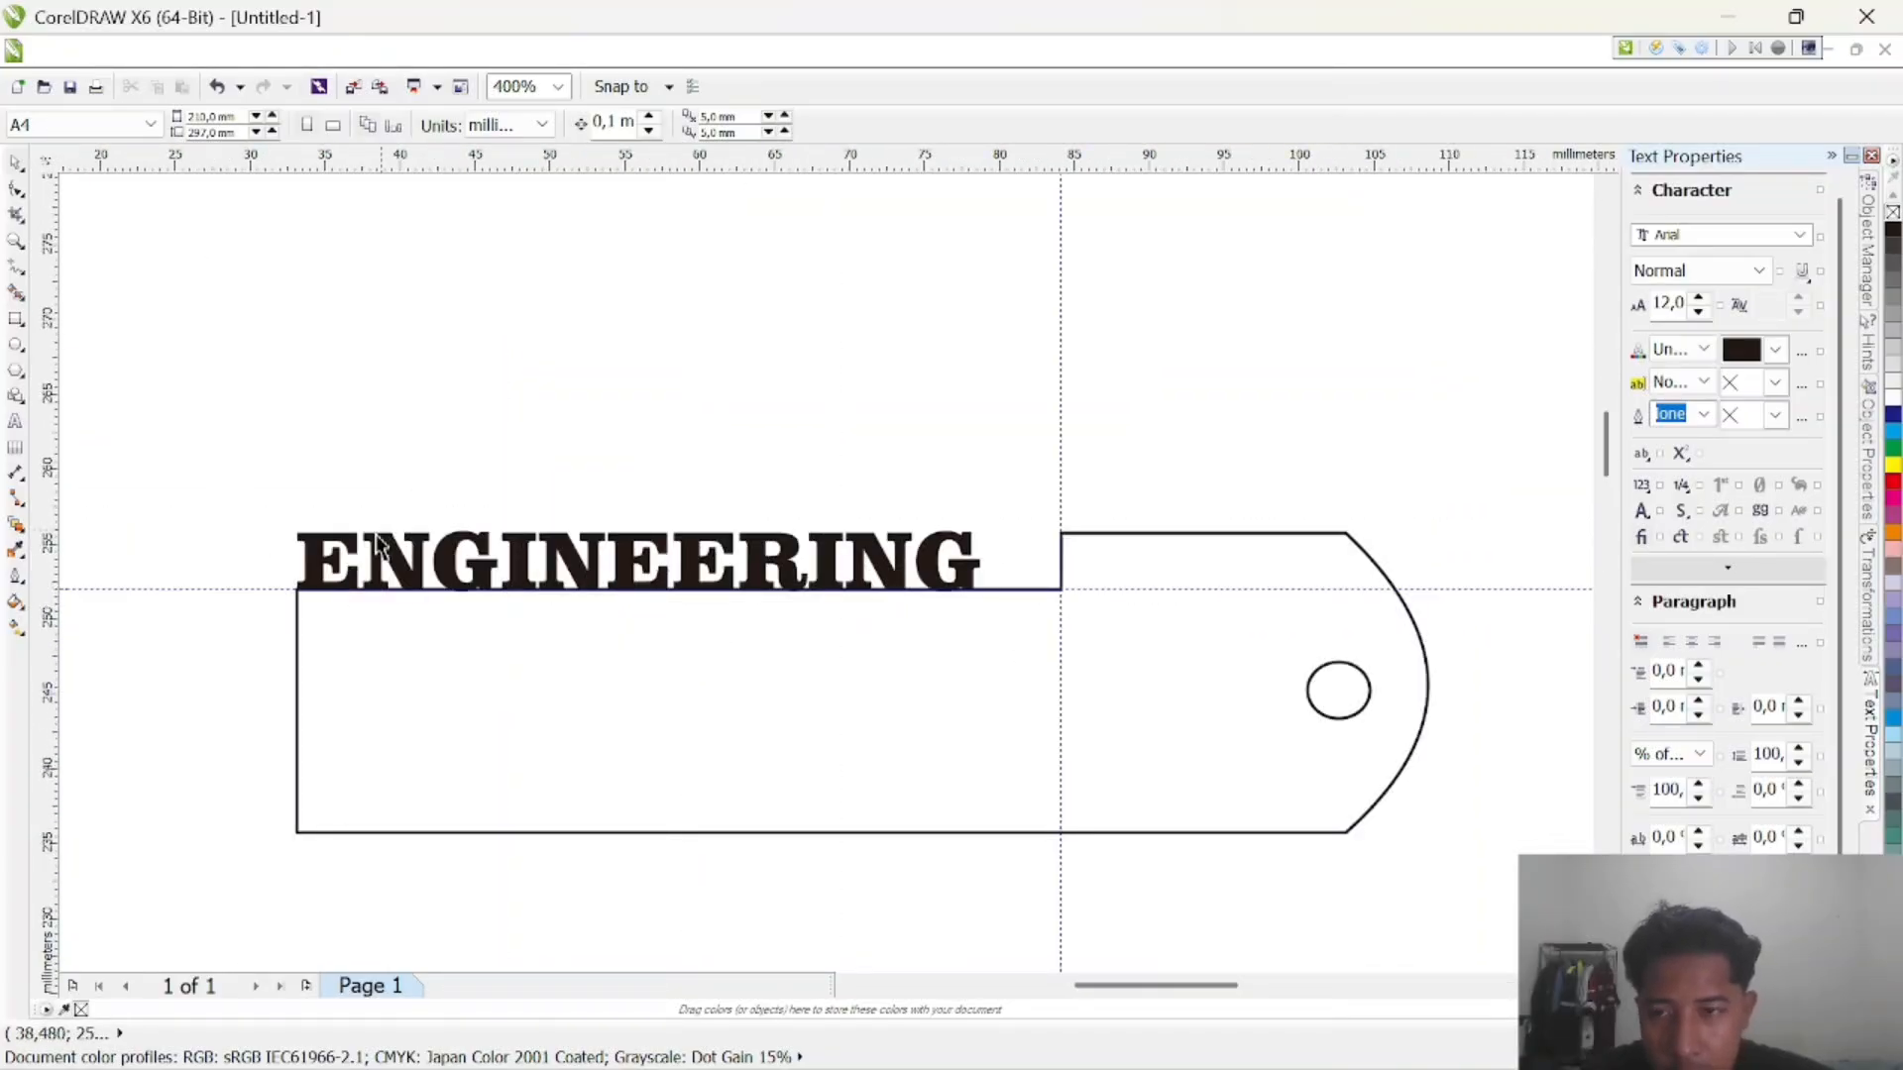
pyautogui.click(325, 552)
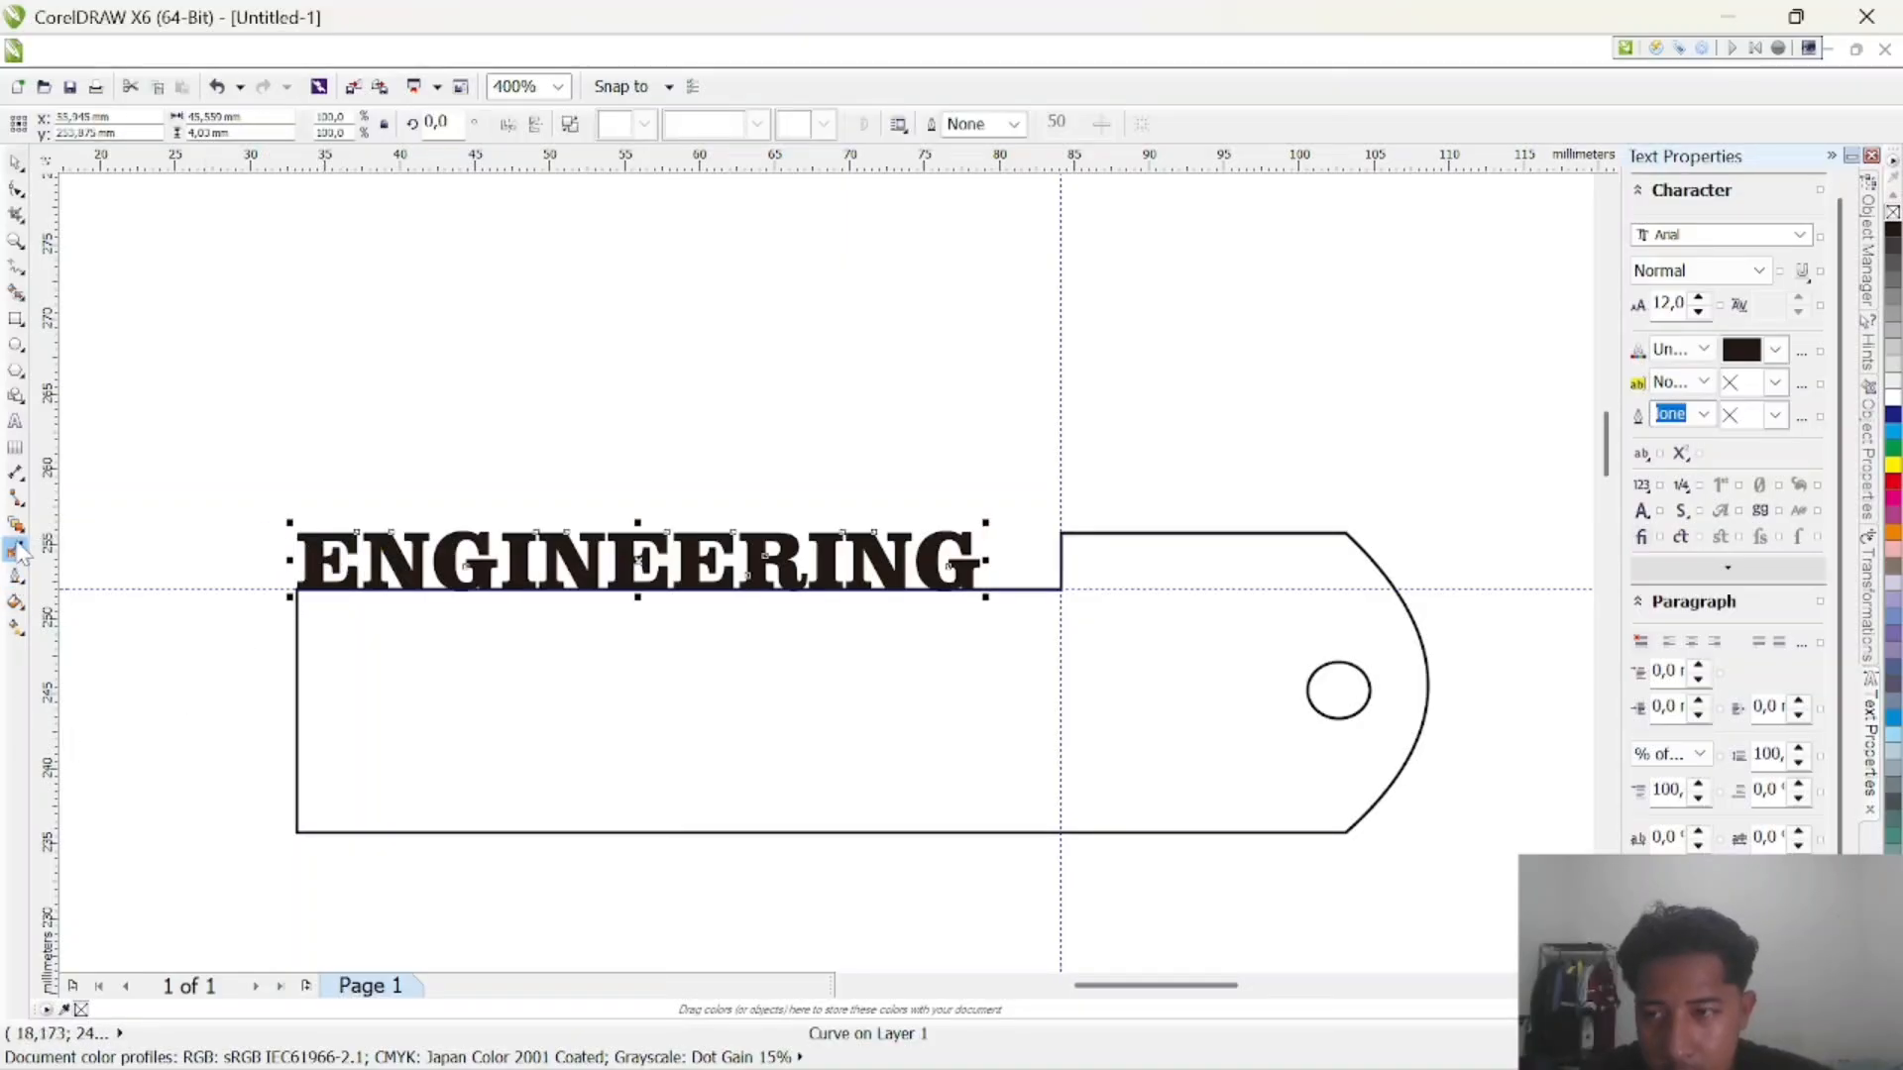
pyautogui.click(15, 602)
pyautogui.moveTo(12, 582)
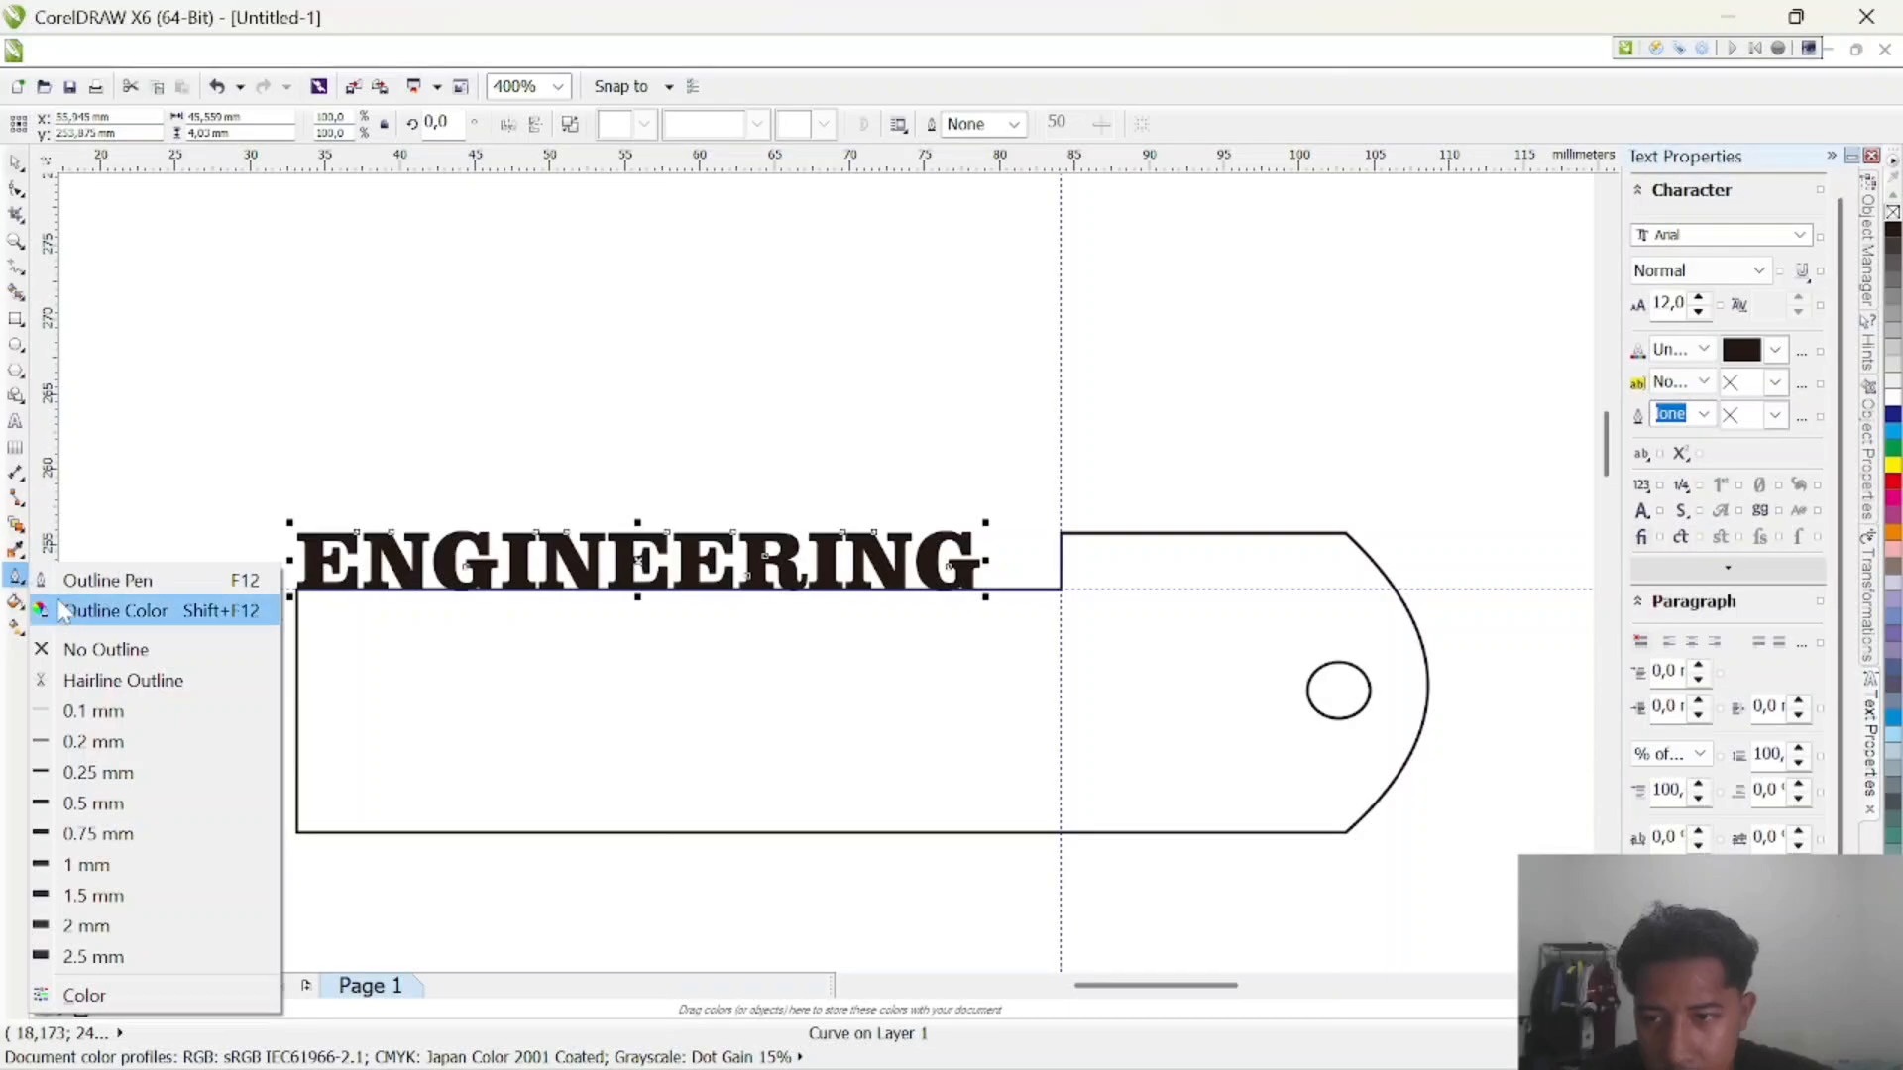
pyautogui.click(99, 652)
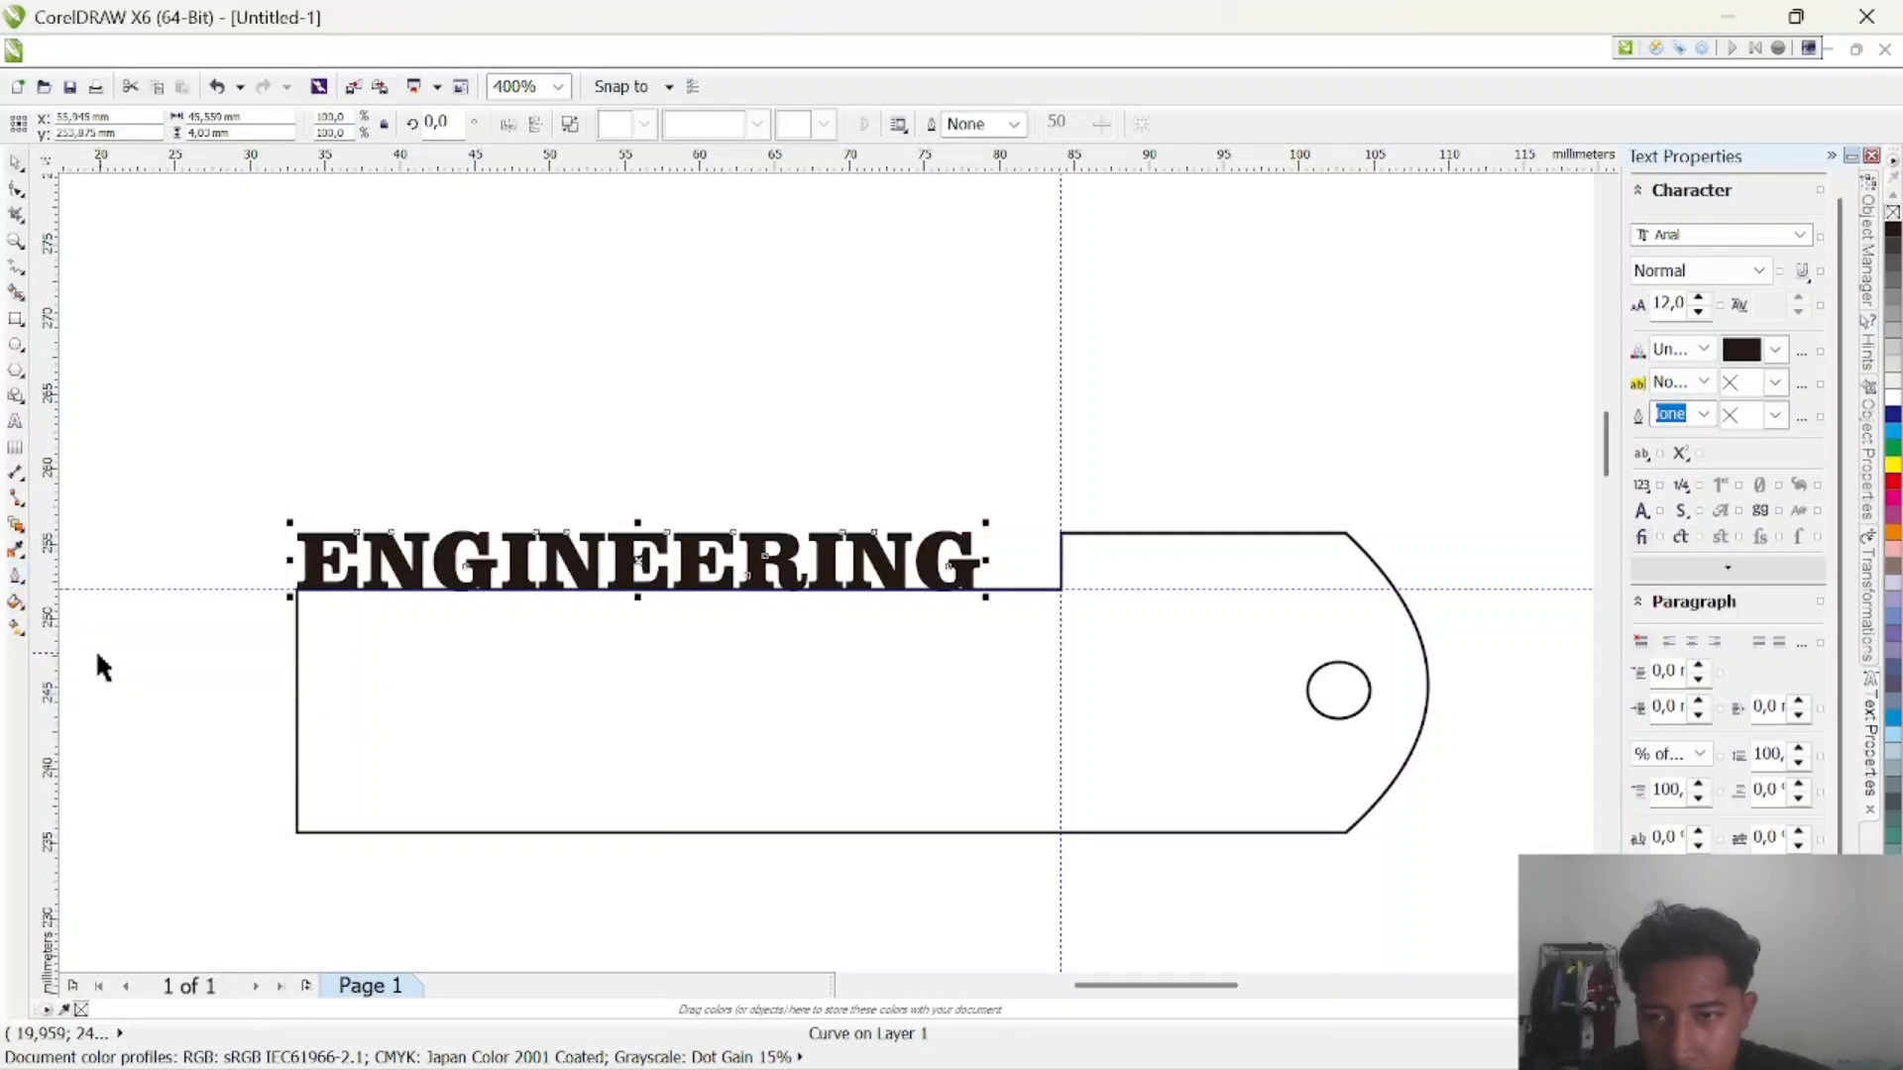
pyautogui.click(16, 575)
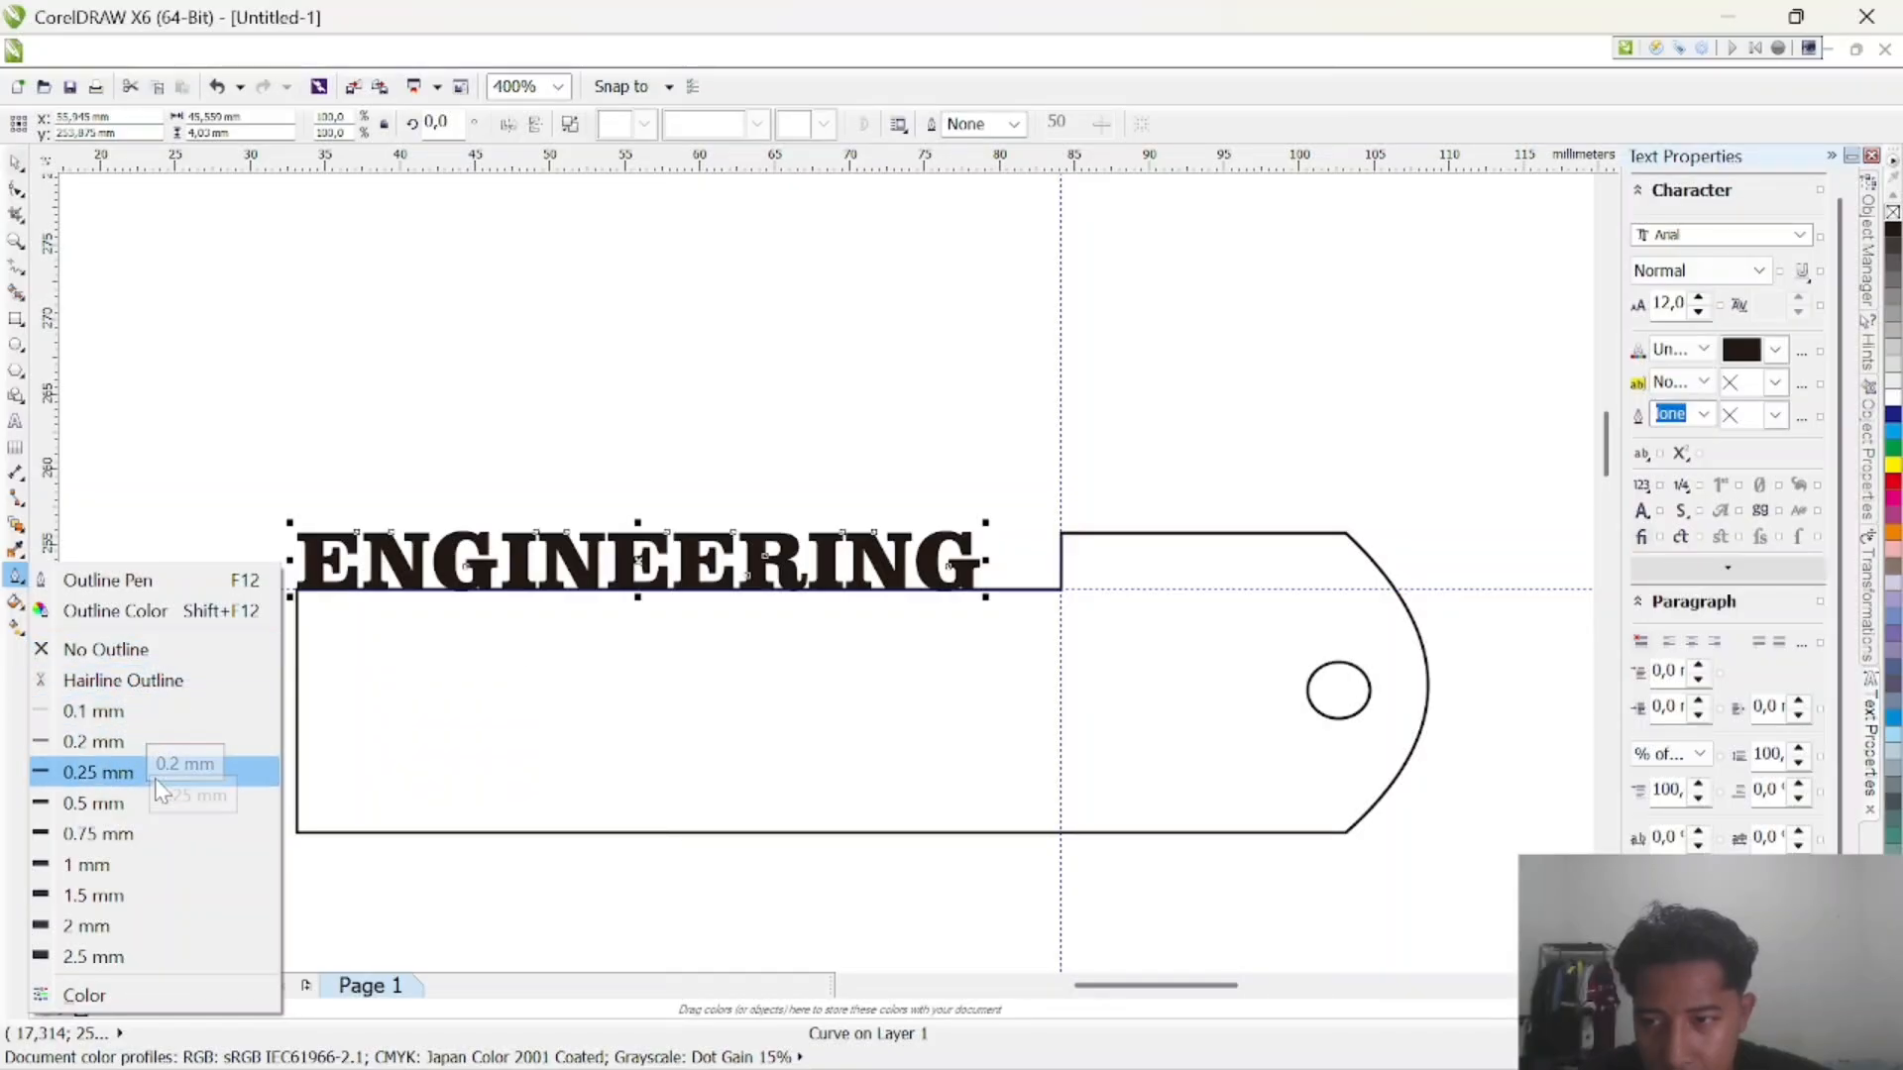
pyautogui.click(114, 751)
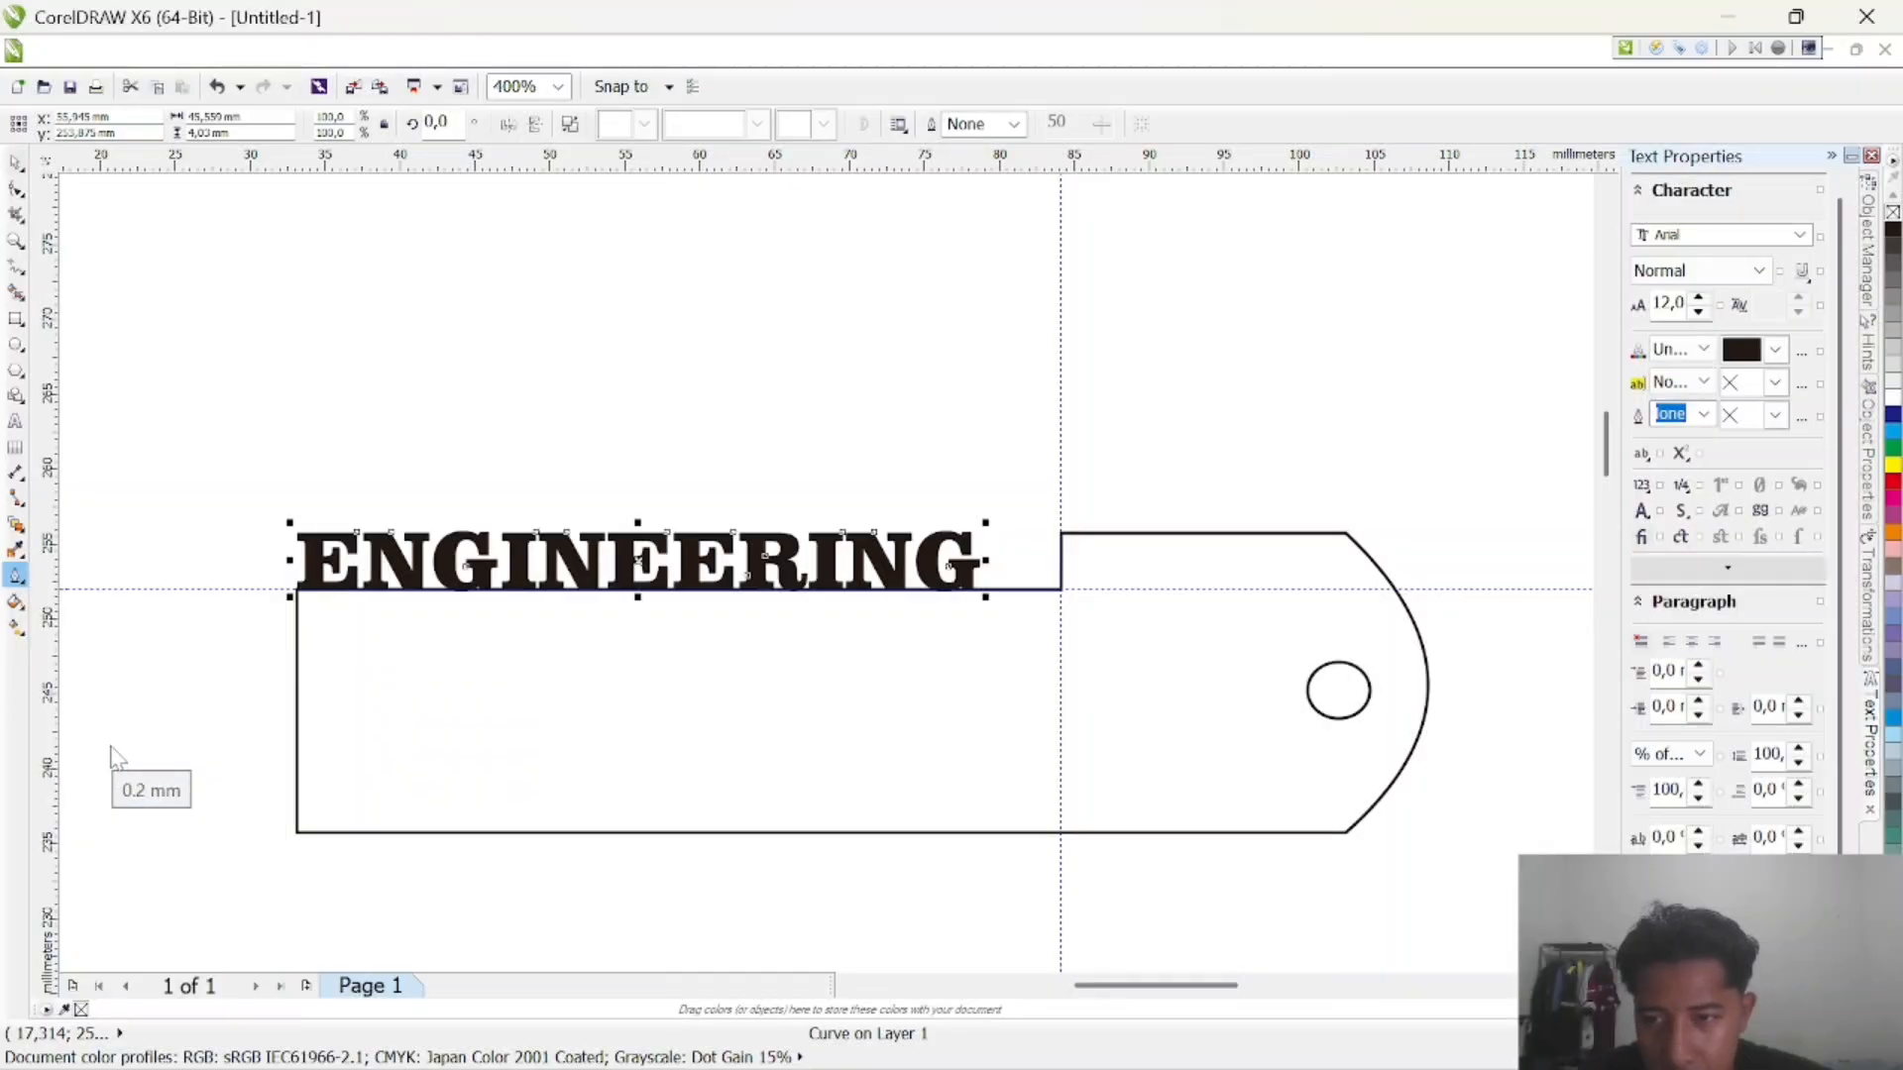
pyautogui.click(336, 417)
# Remove the fill from the ENGINEERING lettering so only its outline is drawn
pyautogui.click(318, 564)
pyautogui.click(16, 602)
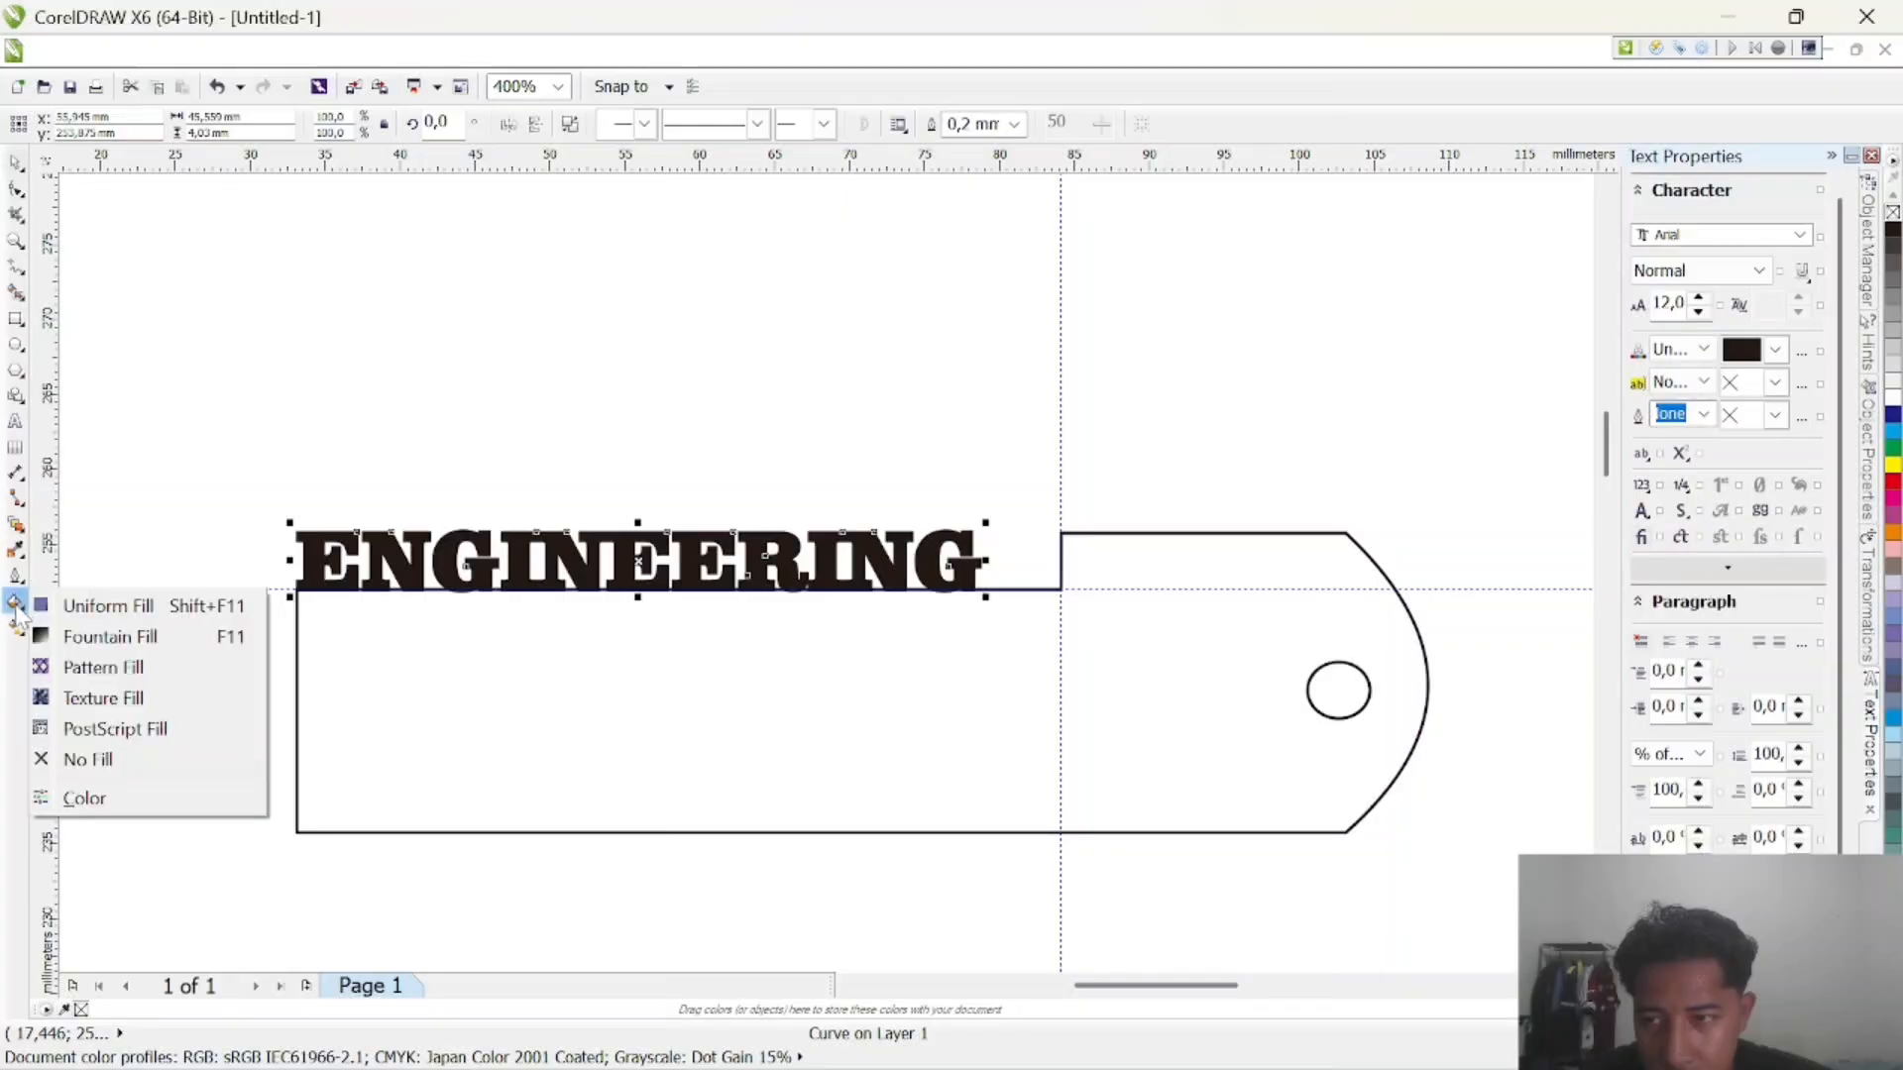
pyautogui.click(130, 750)
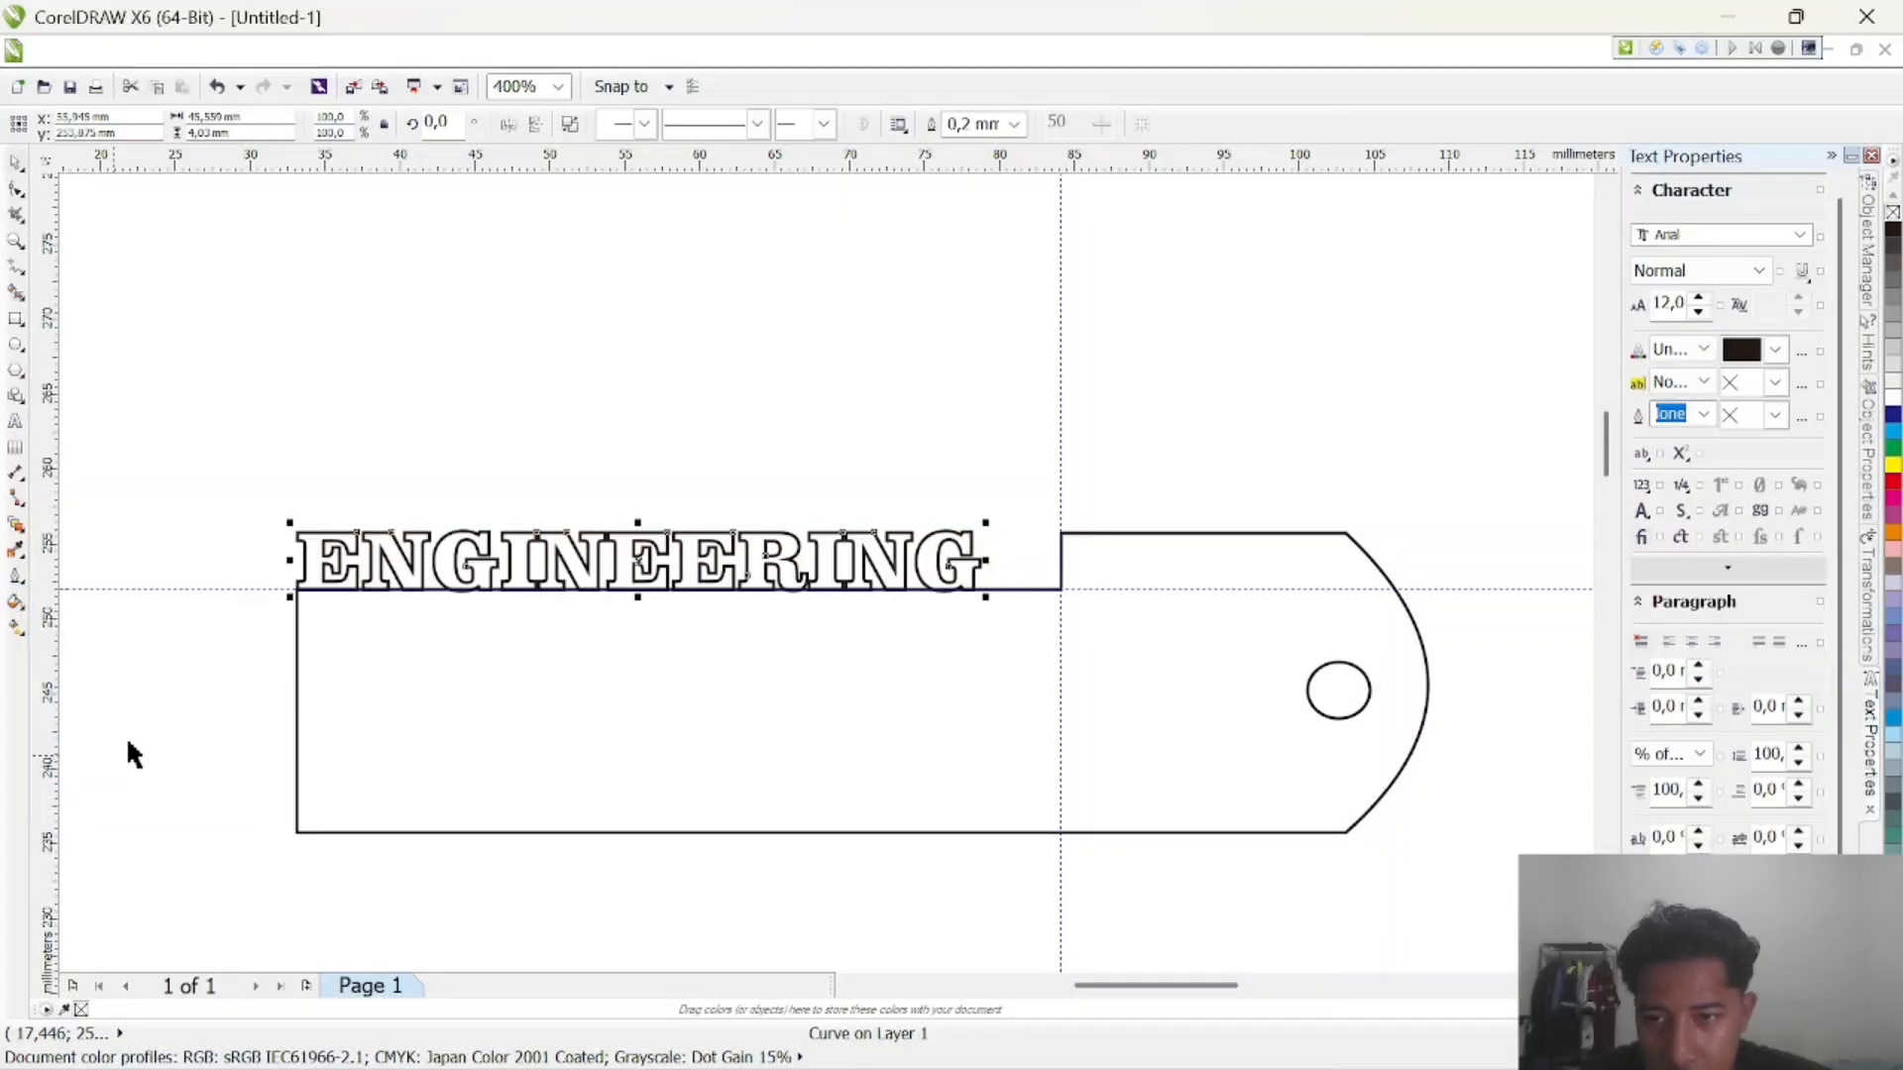
pyautogui.click(684, 228)
pyautogui.click(677, 592)
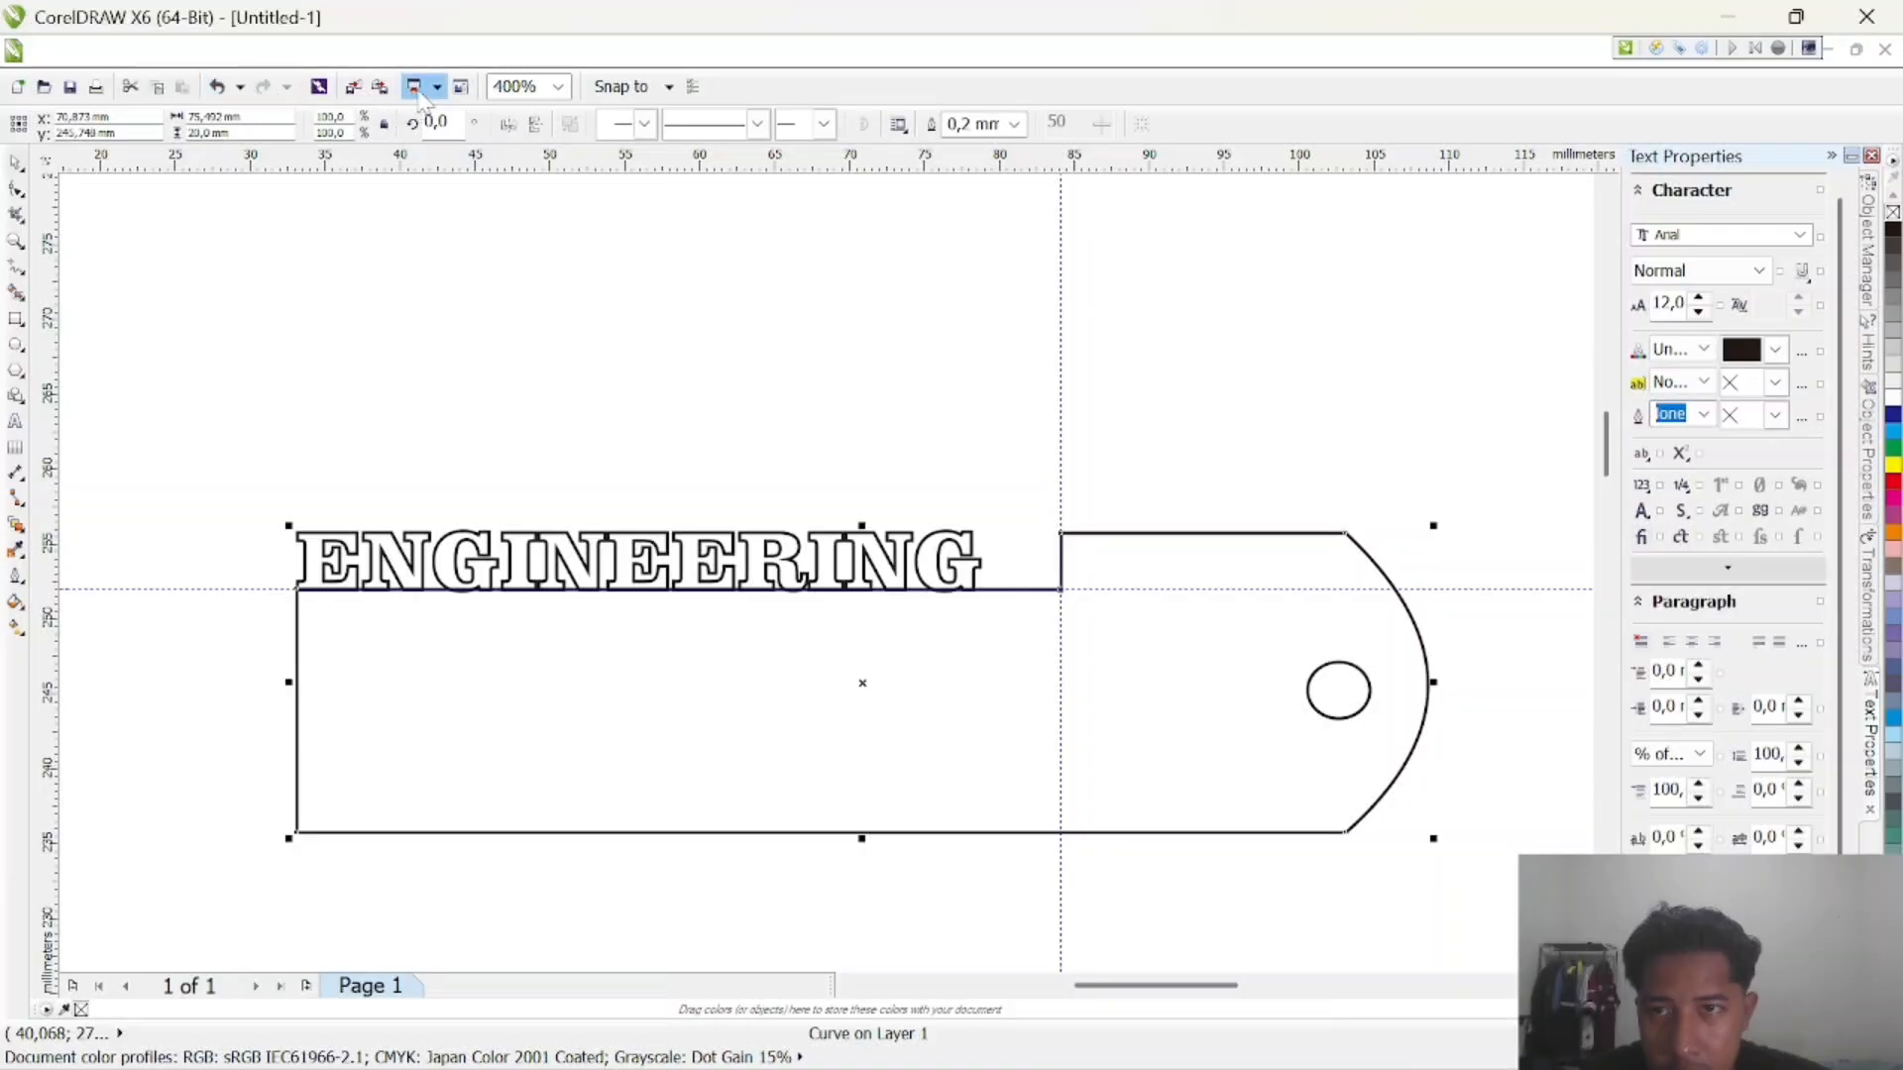
pyautogui.scroll(2, 466, 510)
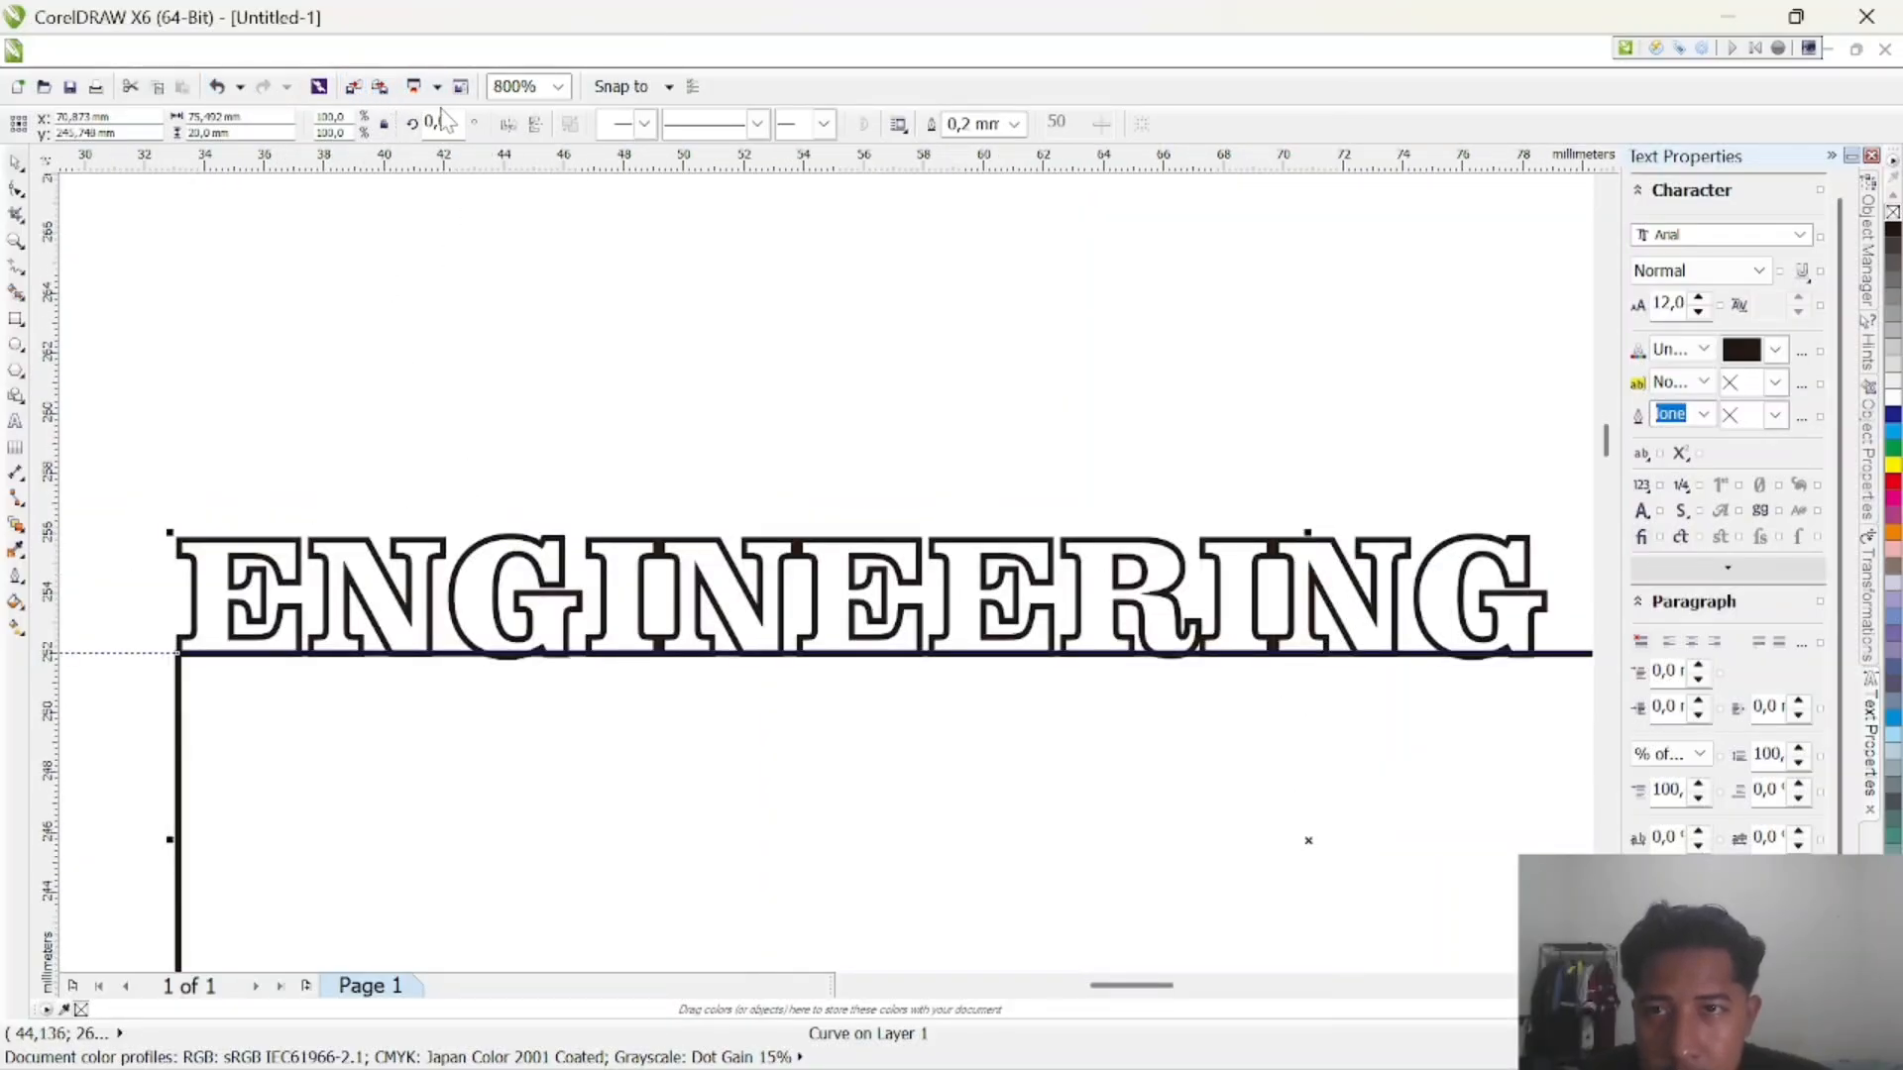
pyautogui.rightClick(446, 663)
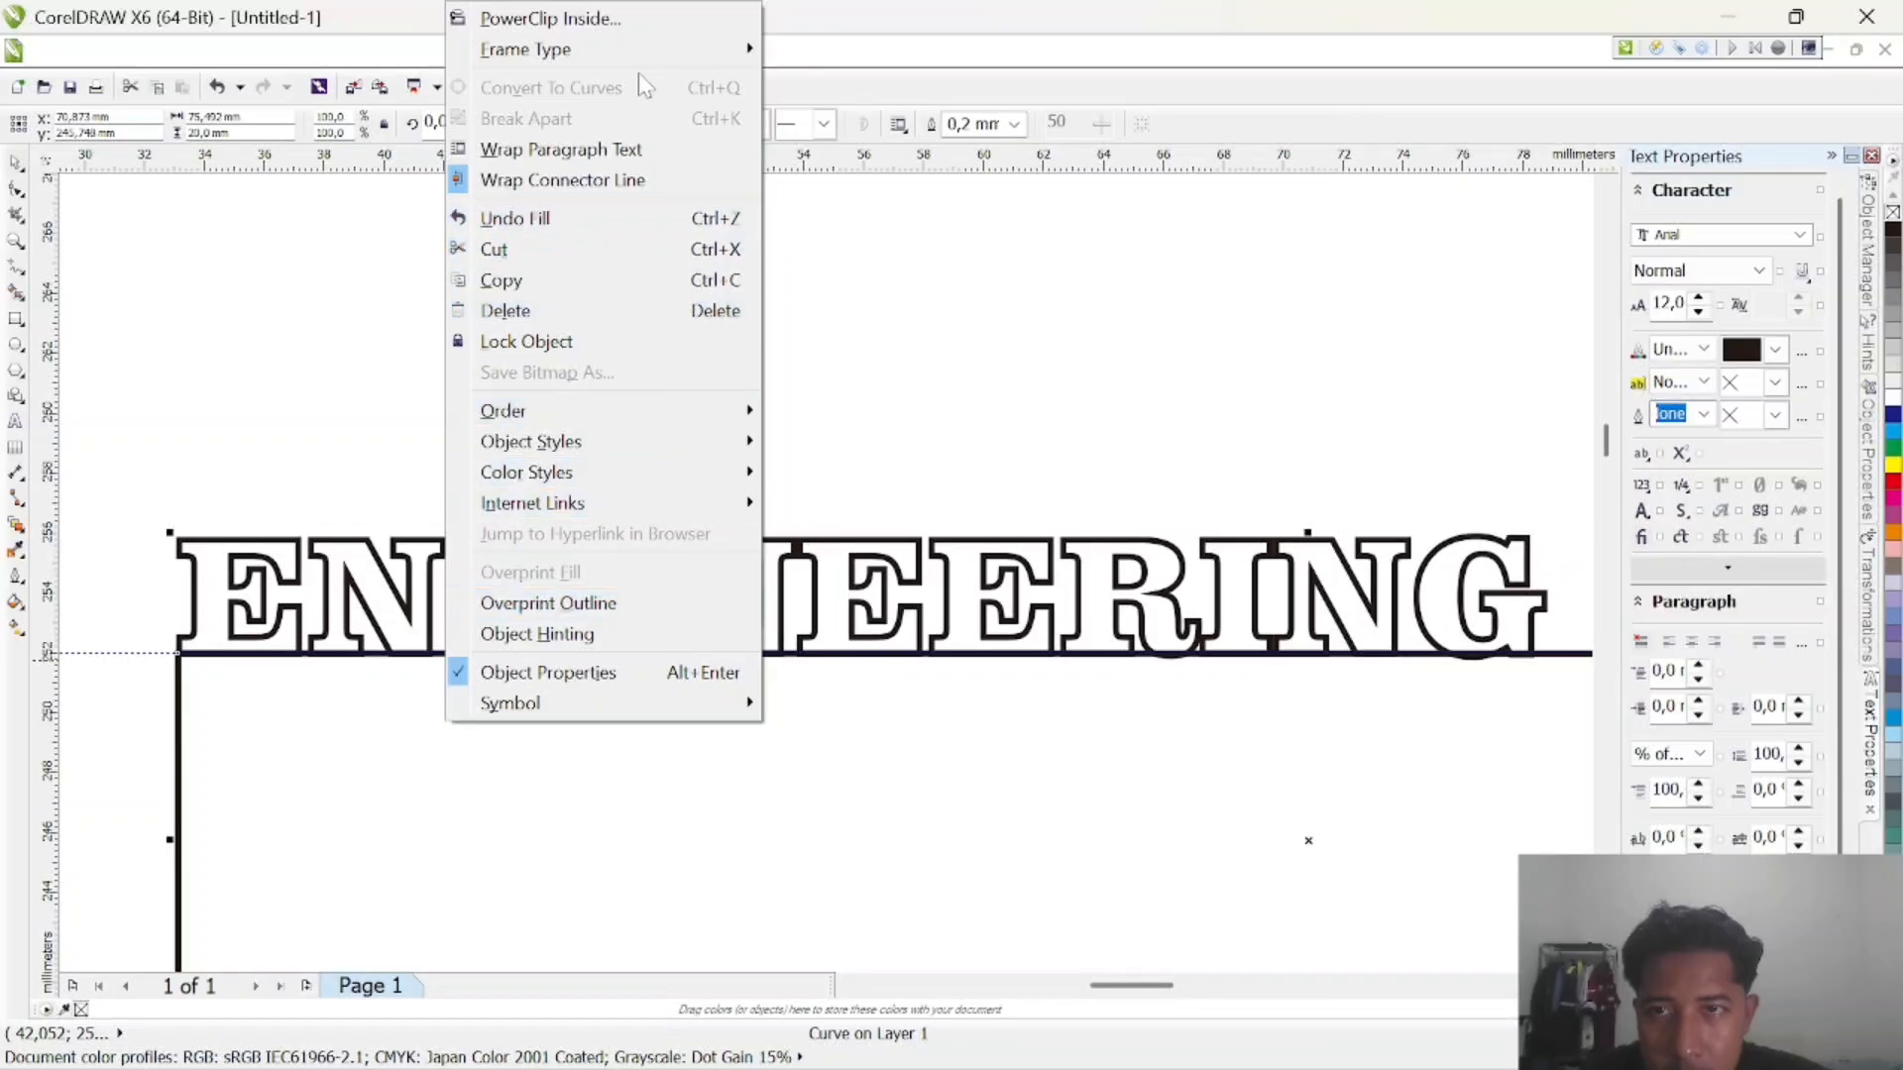
pyautogui.moveTo(609, 458)
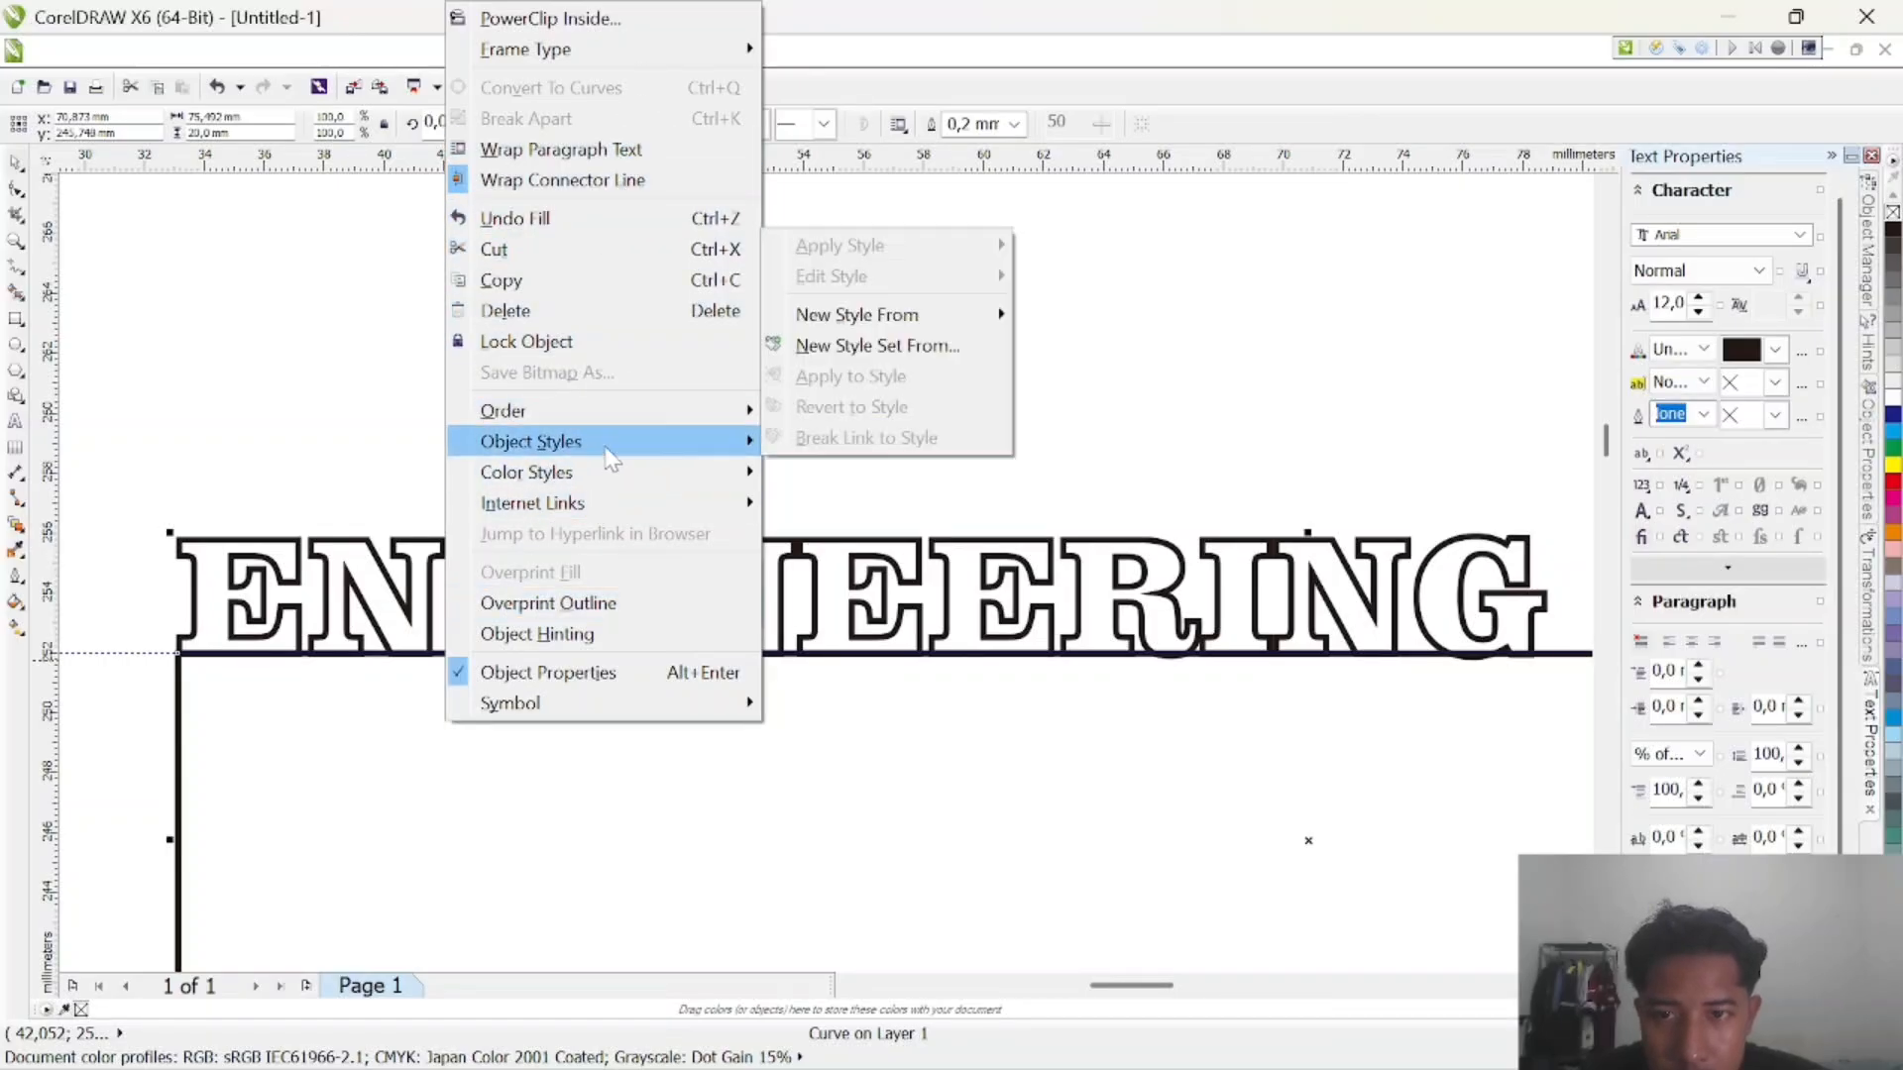
pyautogui.click(360, 298)
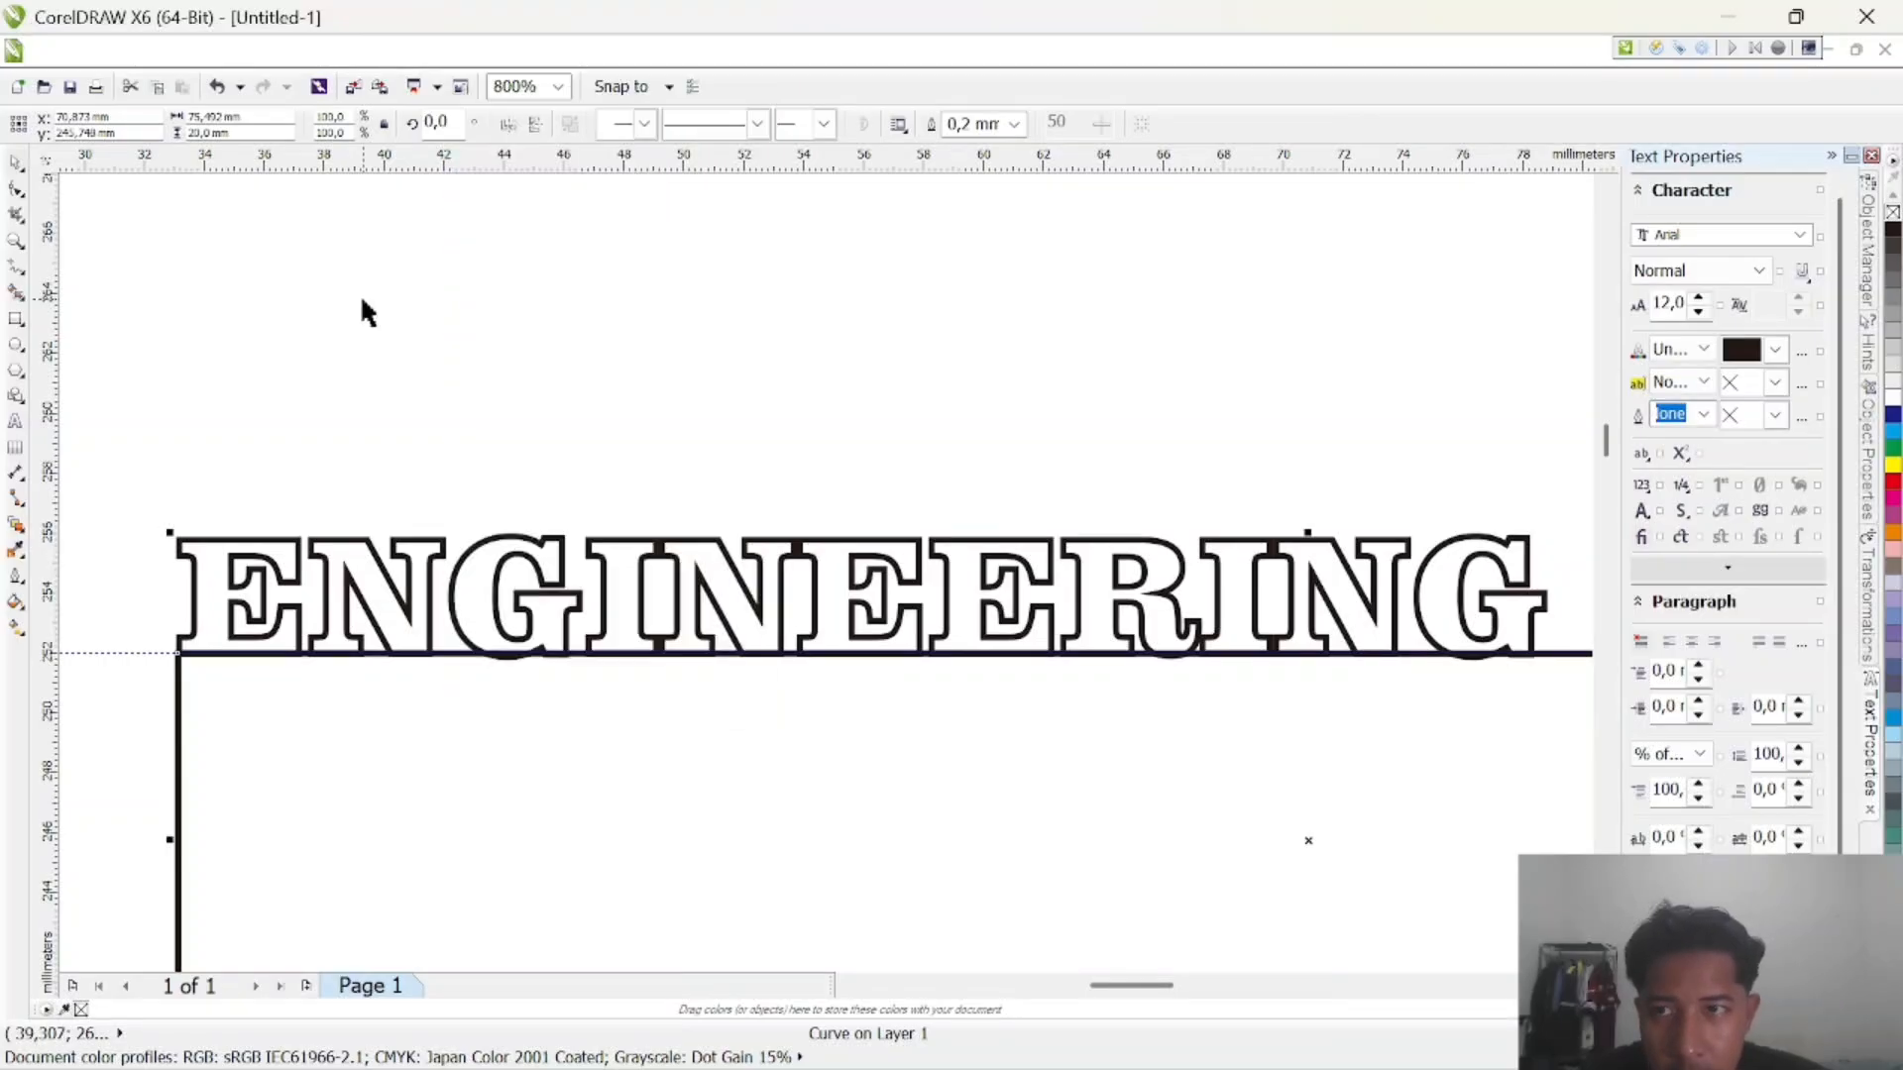
pyautogui.click(574, 451)
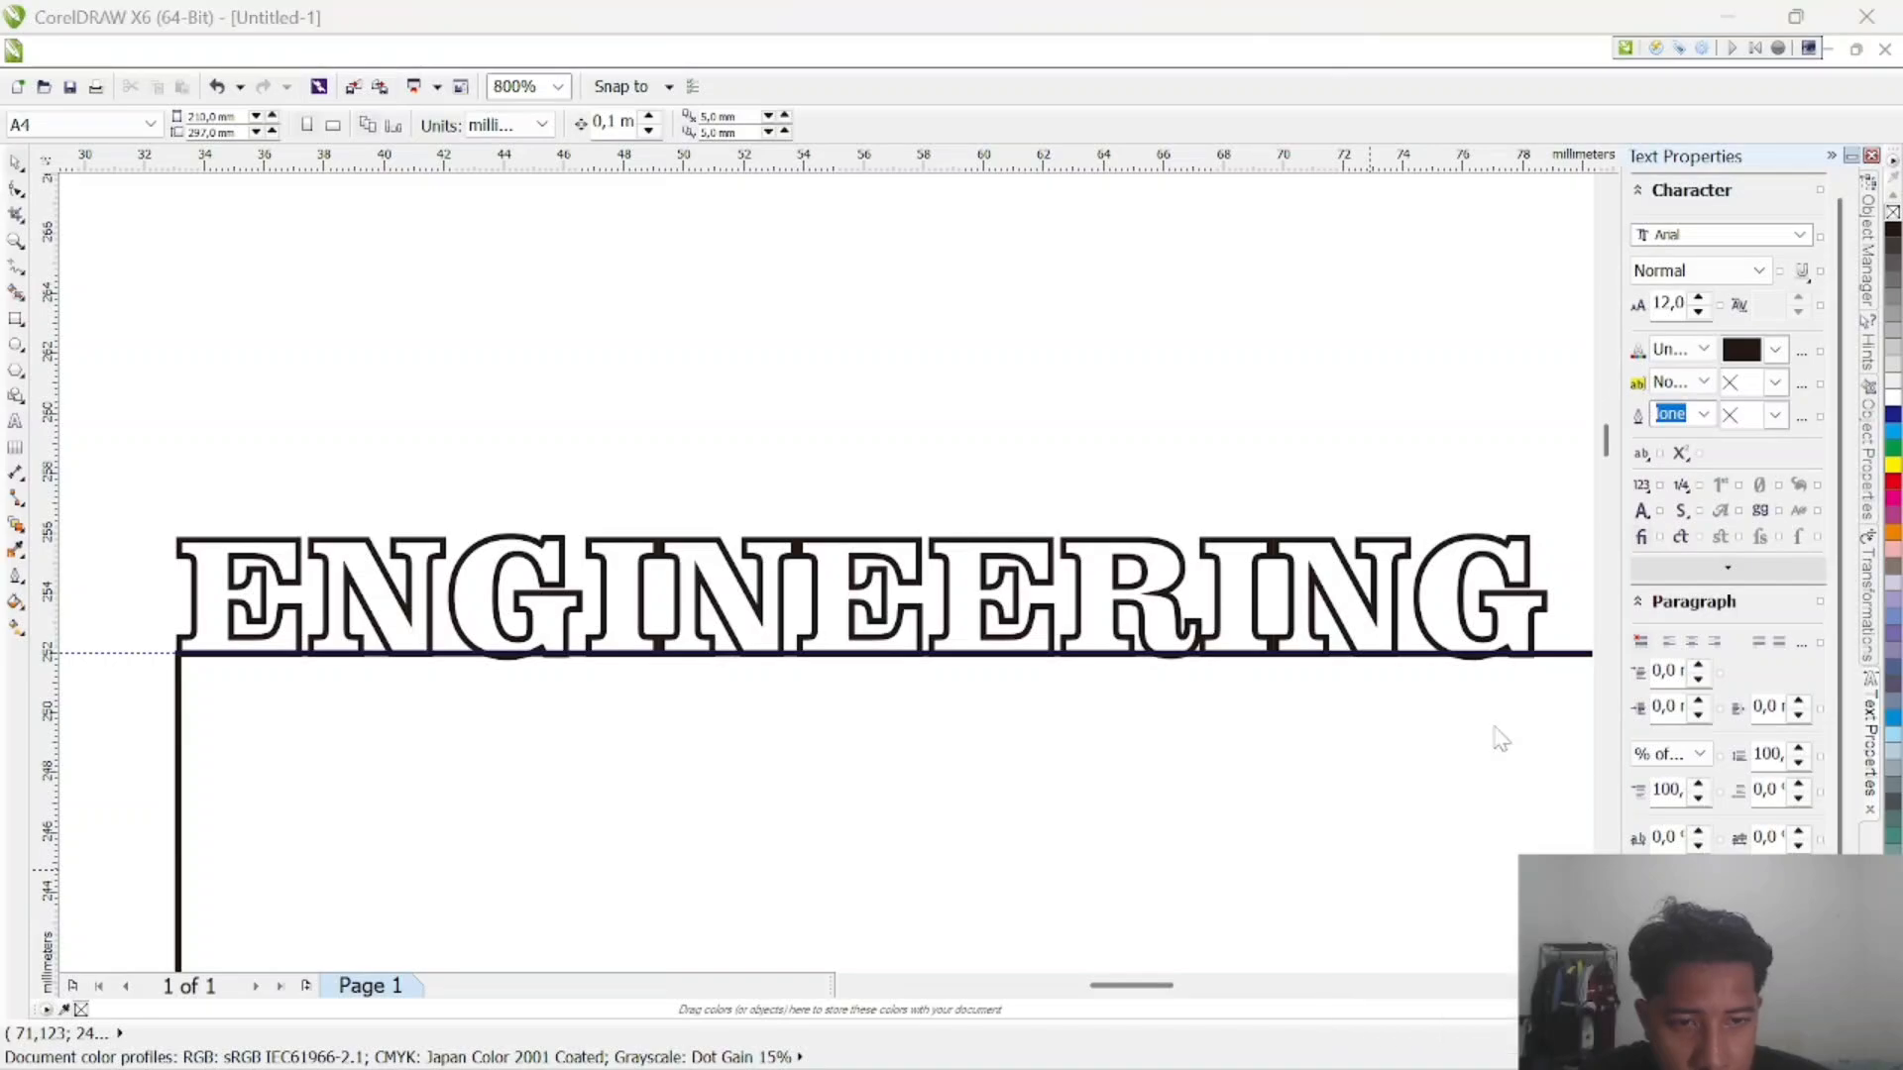
pyautogui.click(1439, 651)
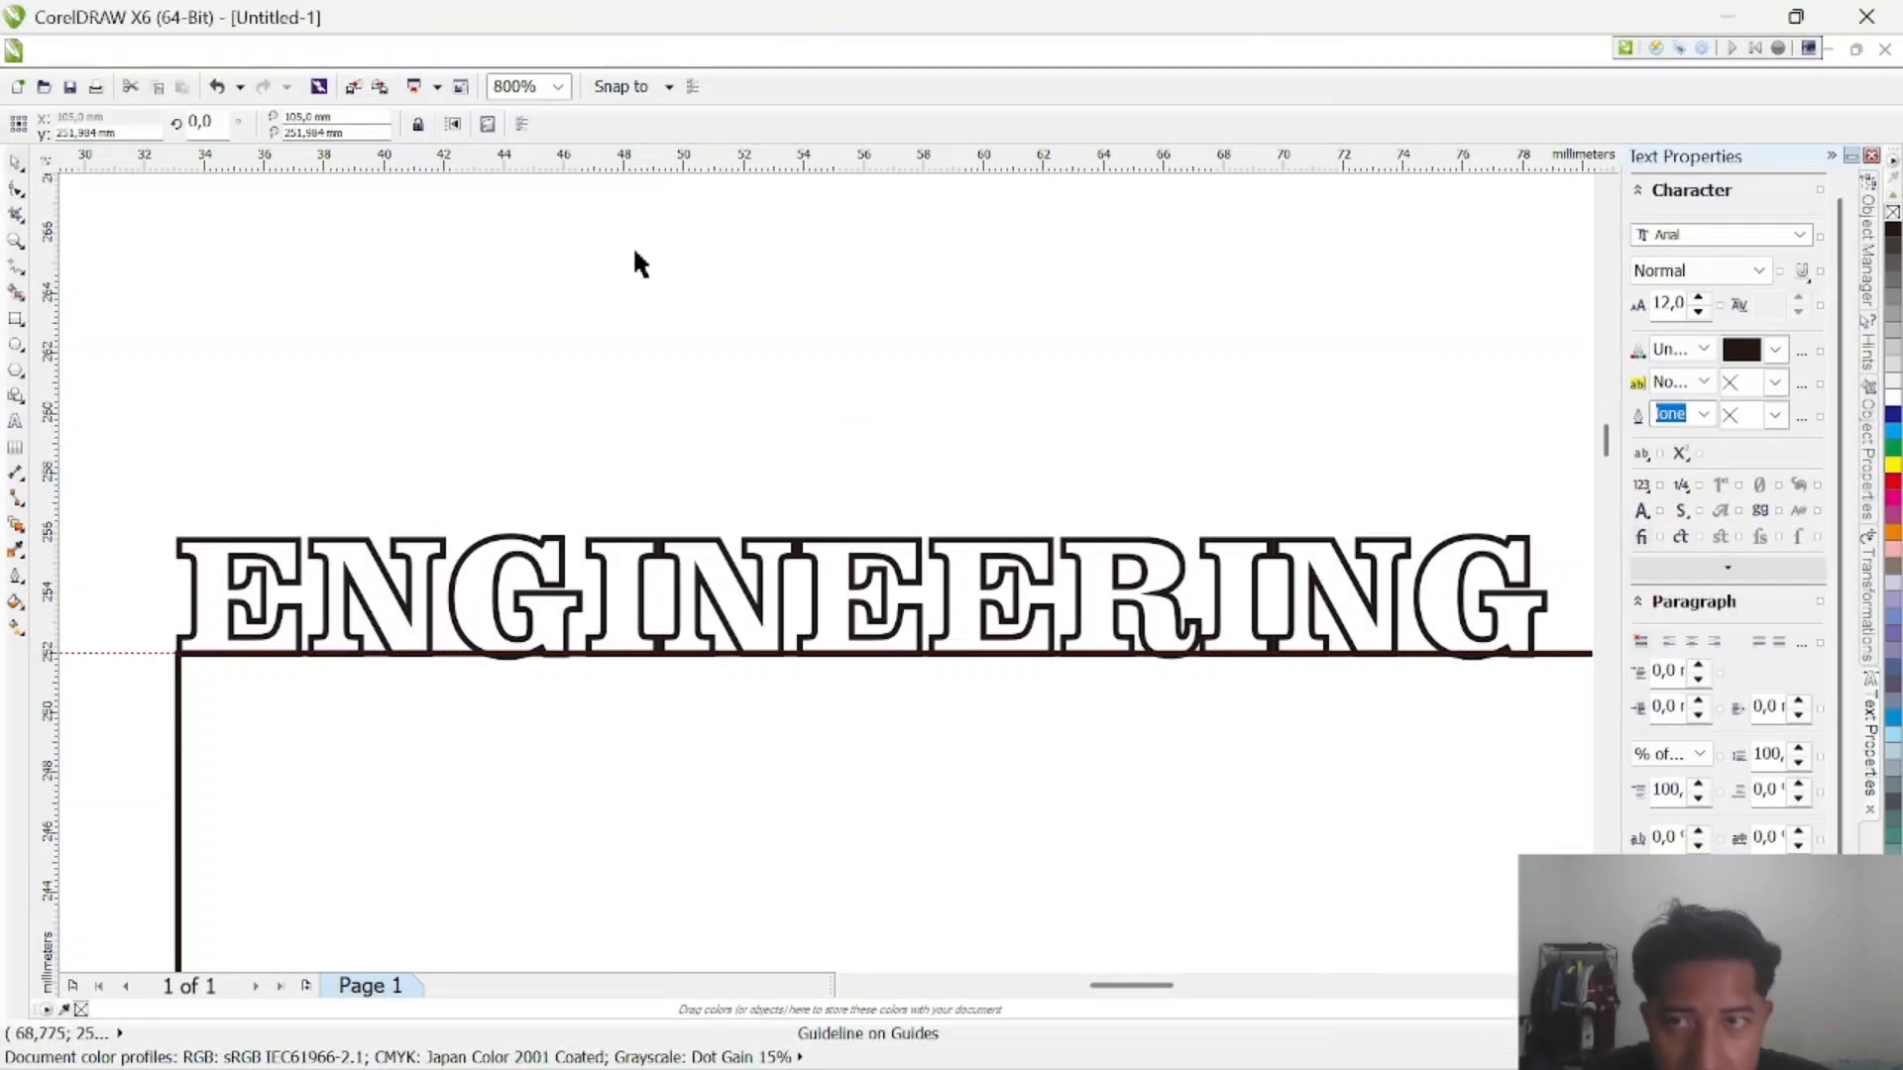
pyautogui.click(179, 697)
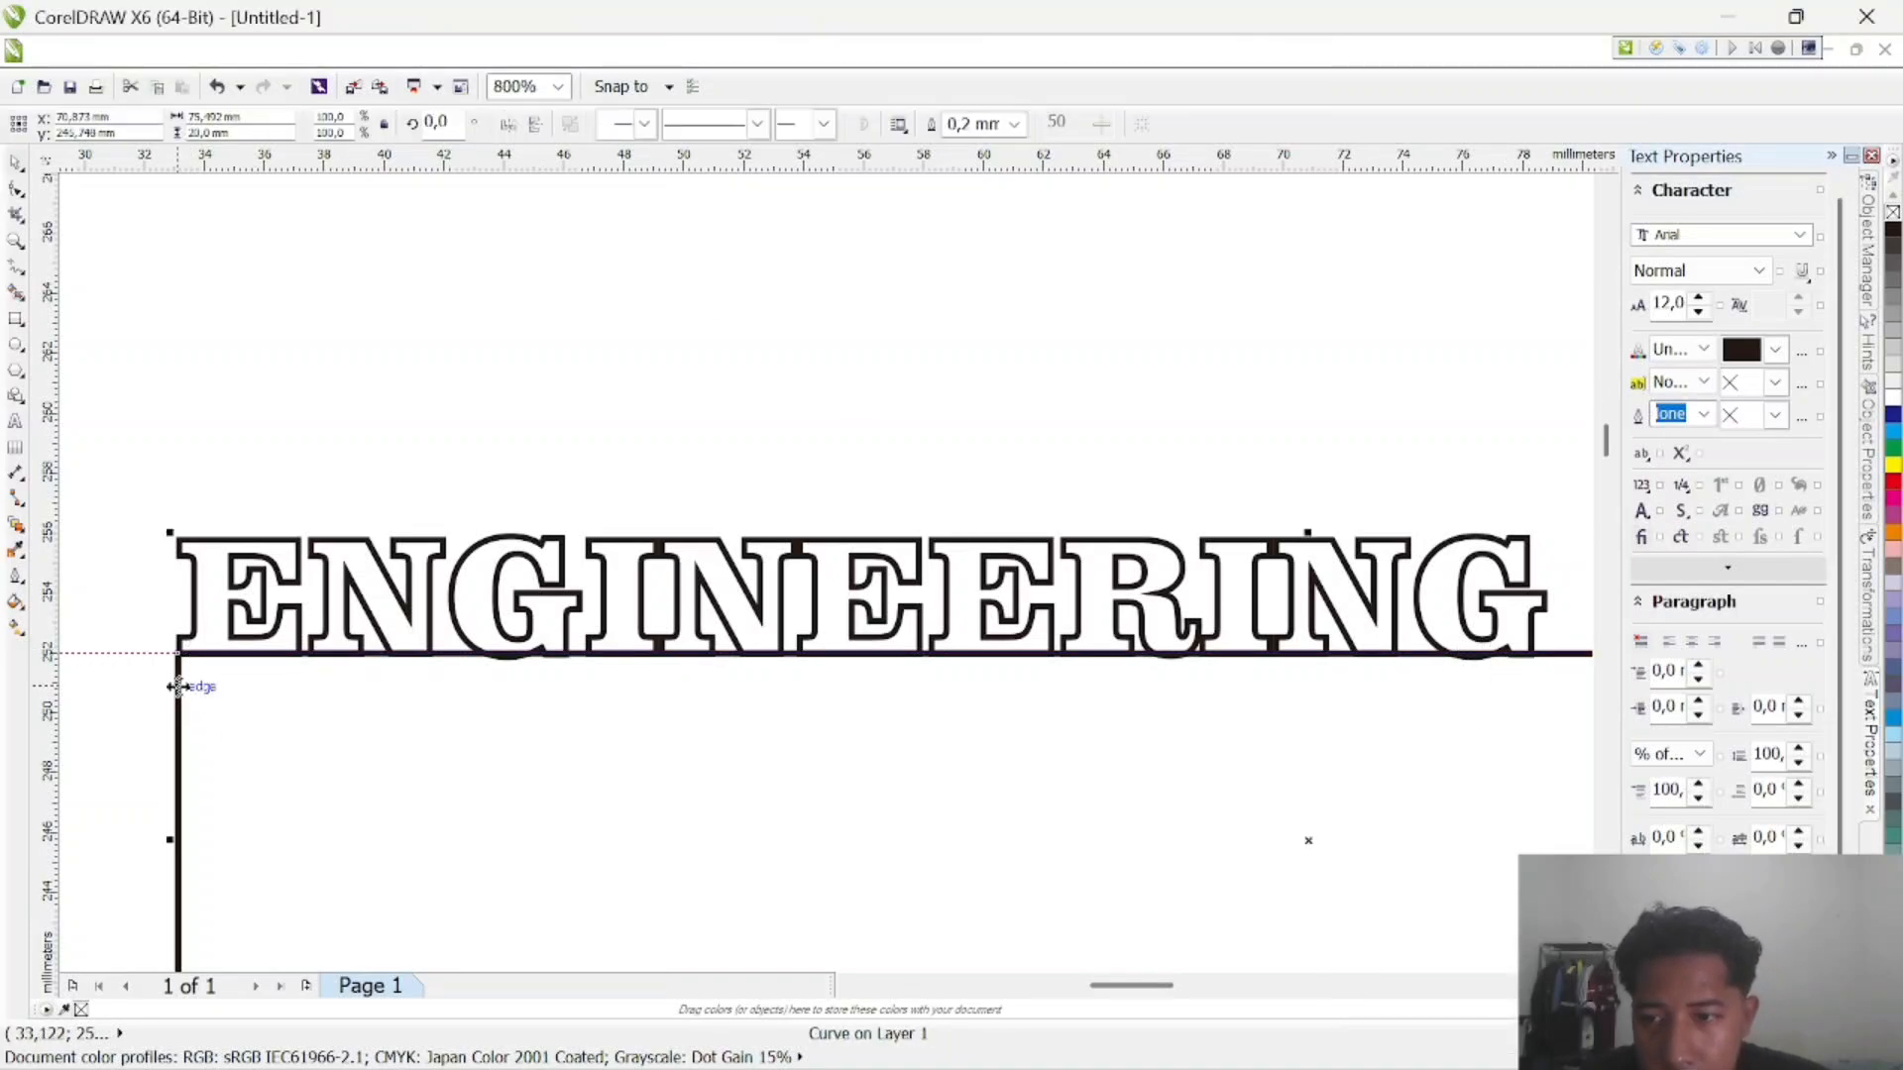
pyautogui.click(201, 626)
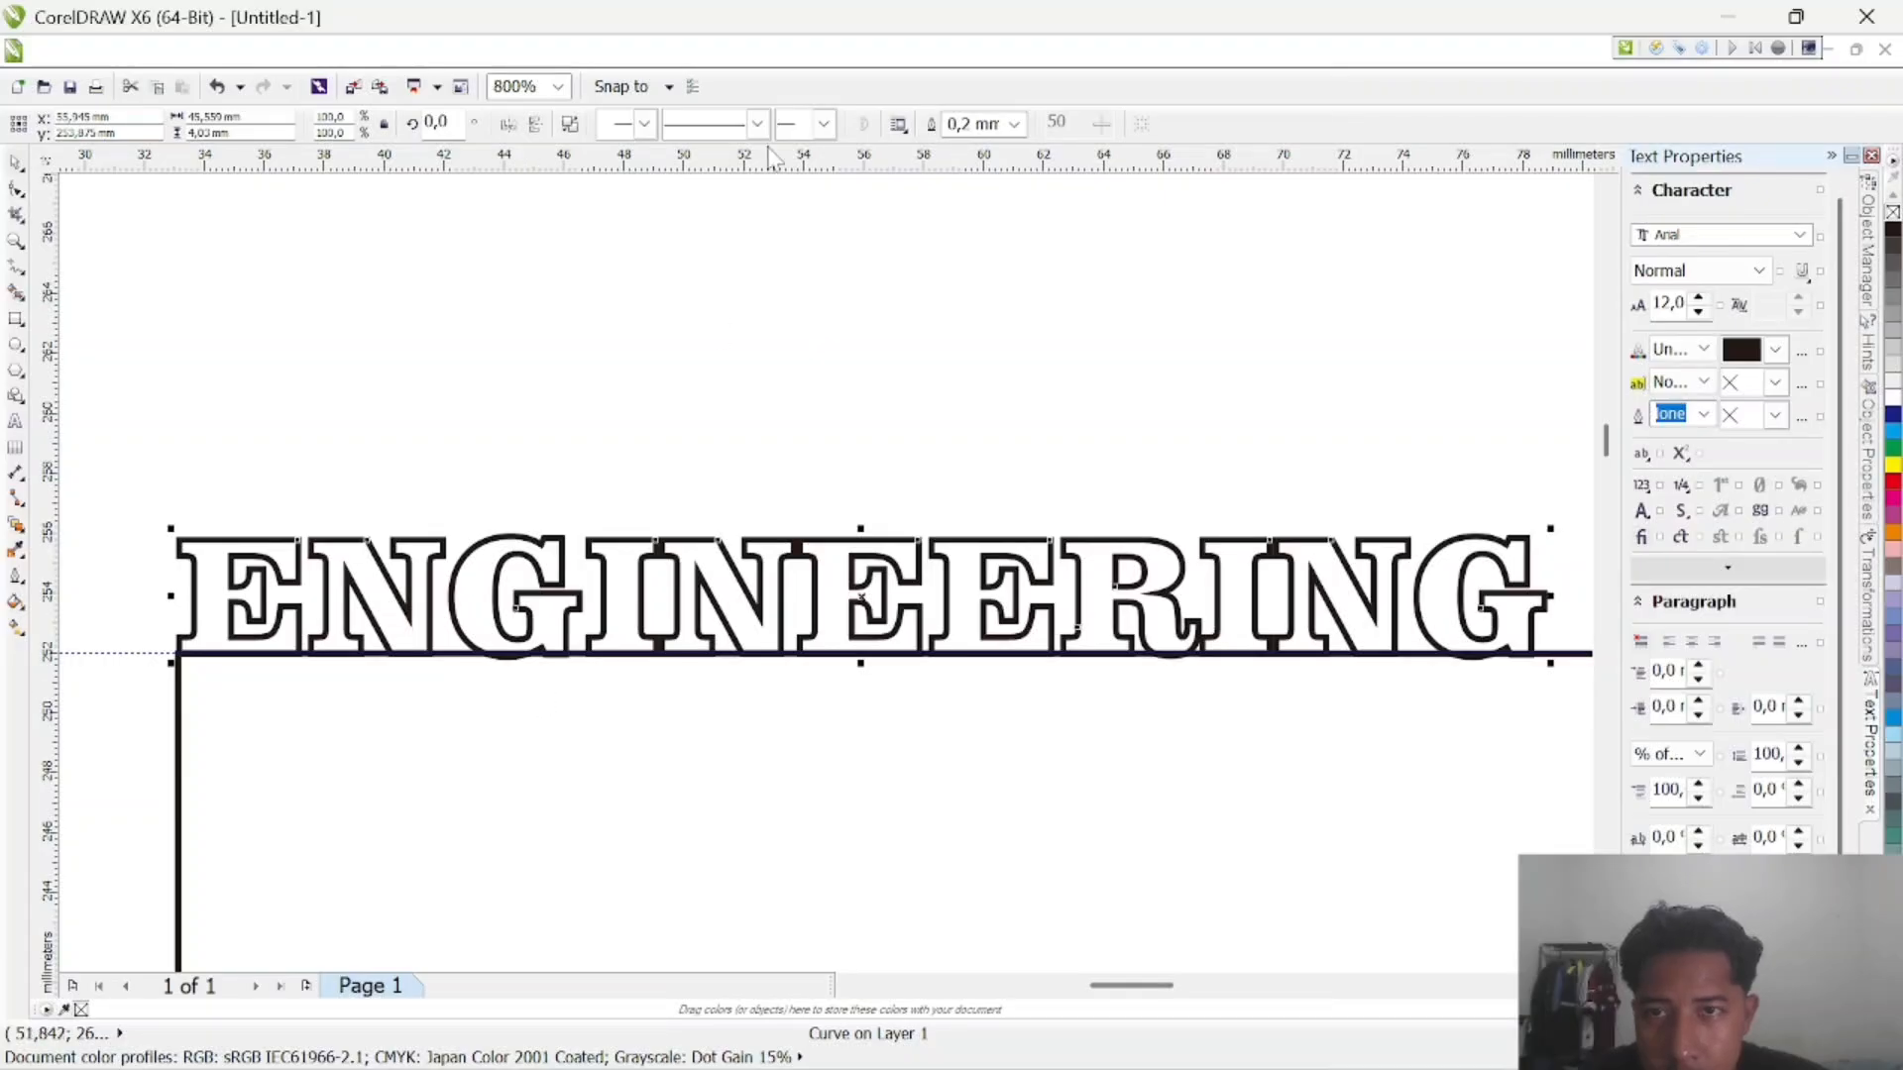
pyautogui.rightClick(499, 619)
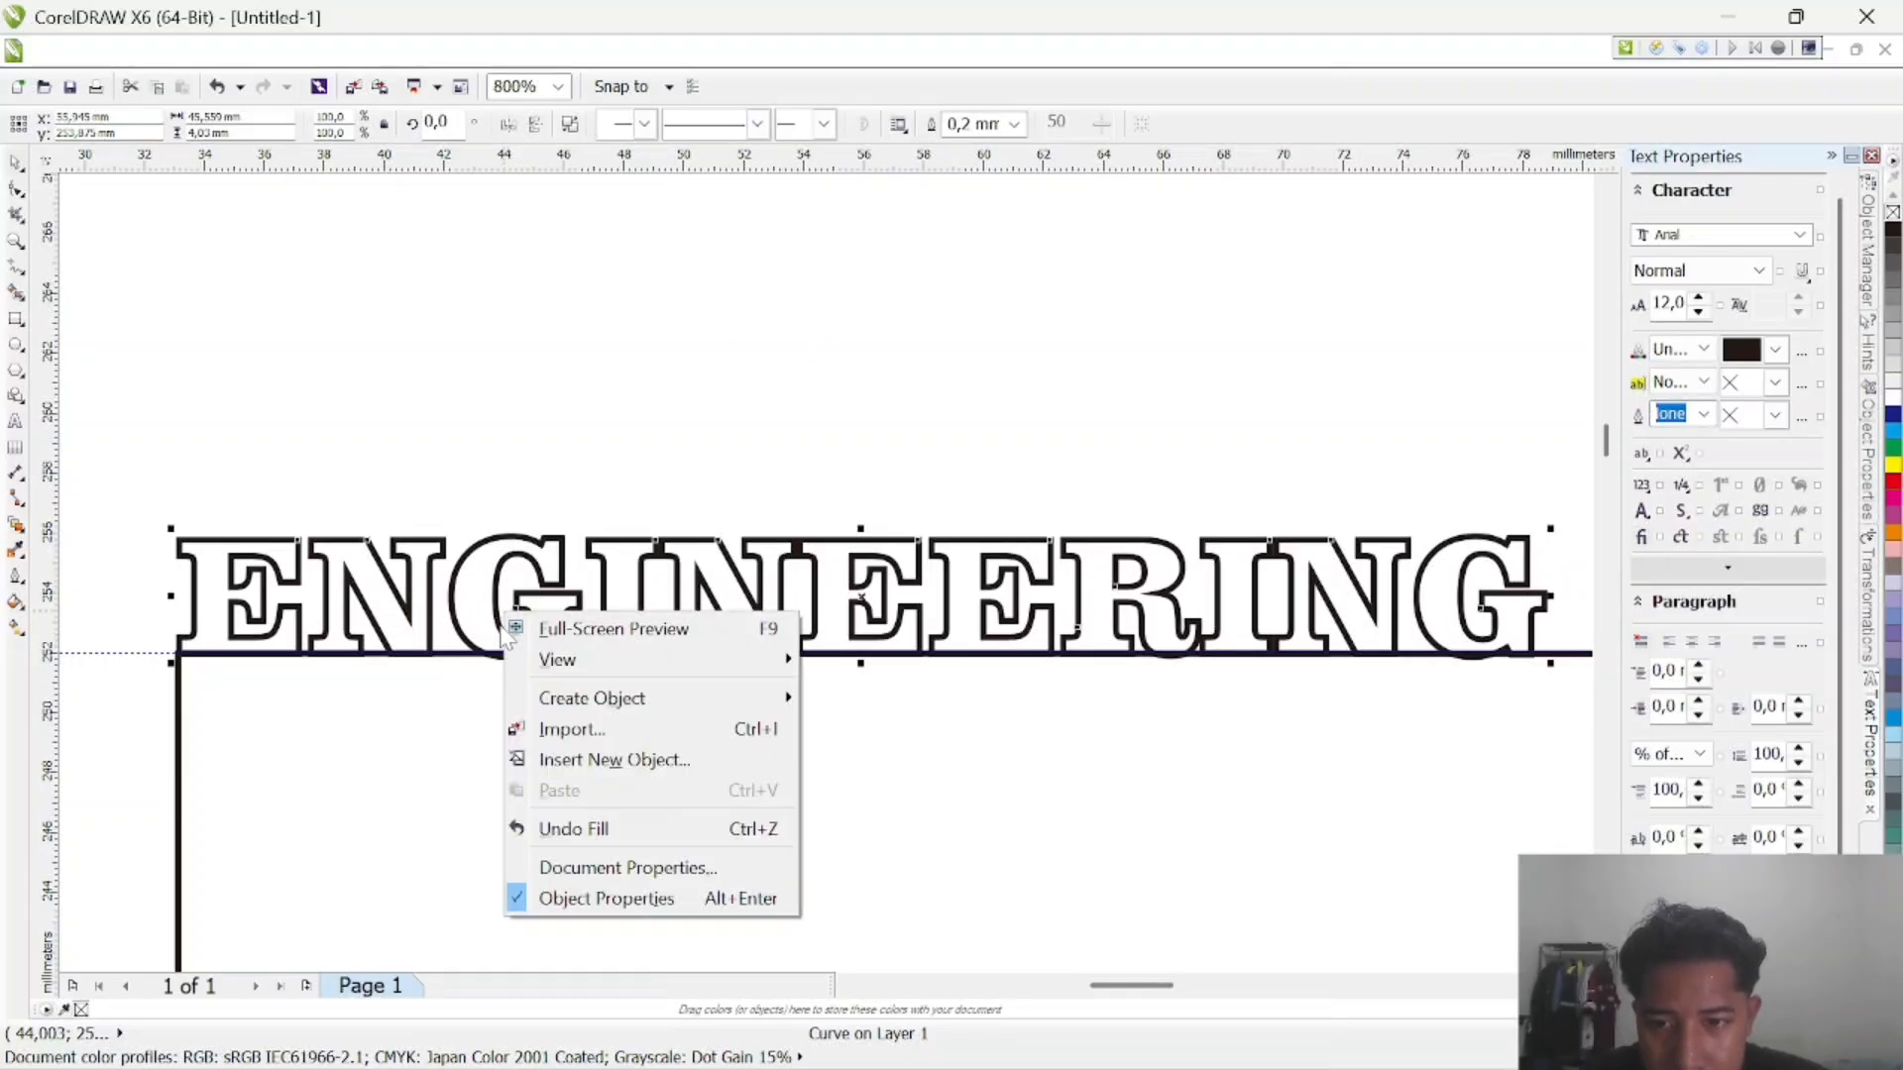
pyautogui.click(473, 615)
pyautogui.rightClick(432, 621)
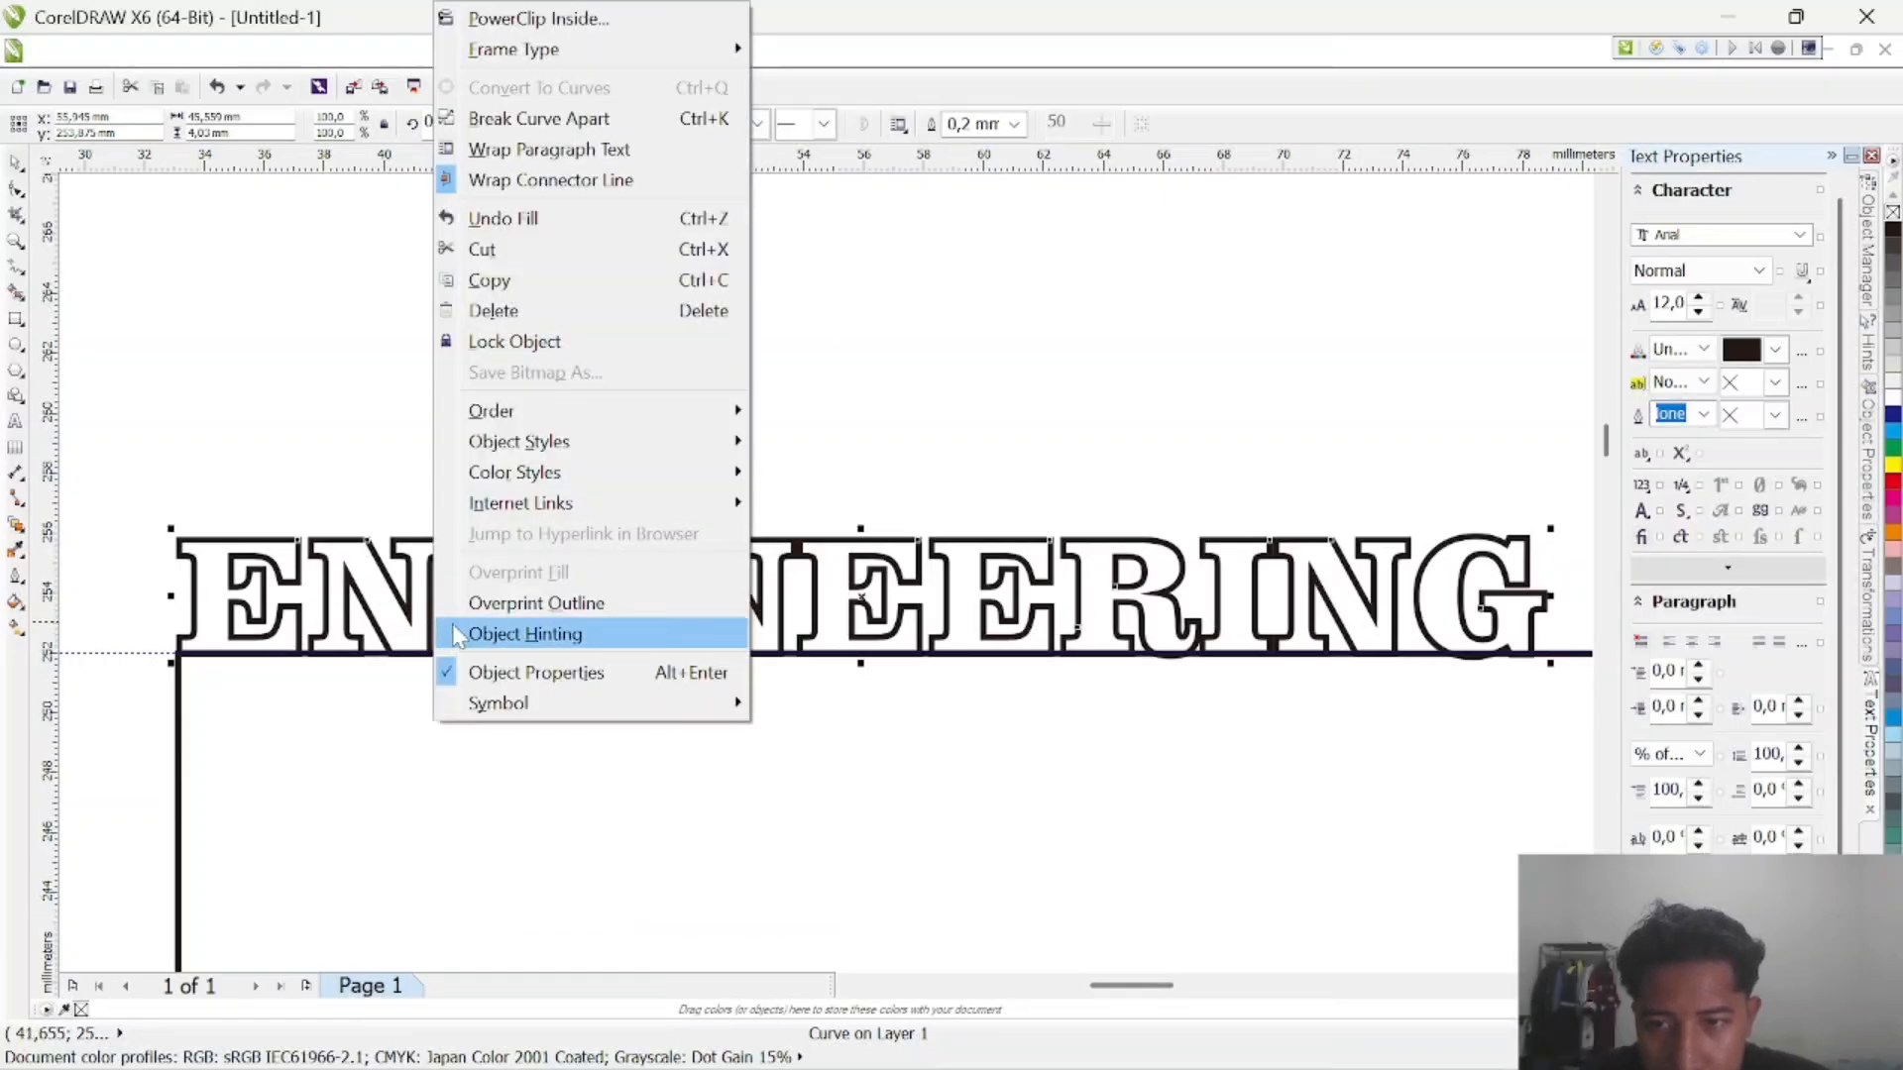
pyautogui.moveTo(618, 417)
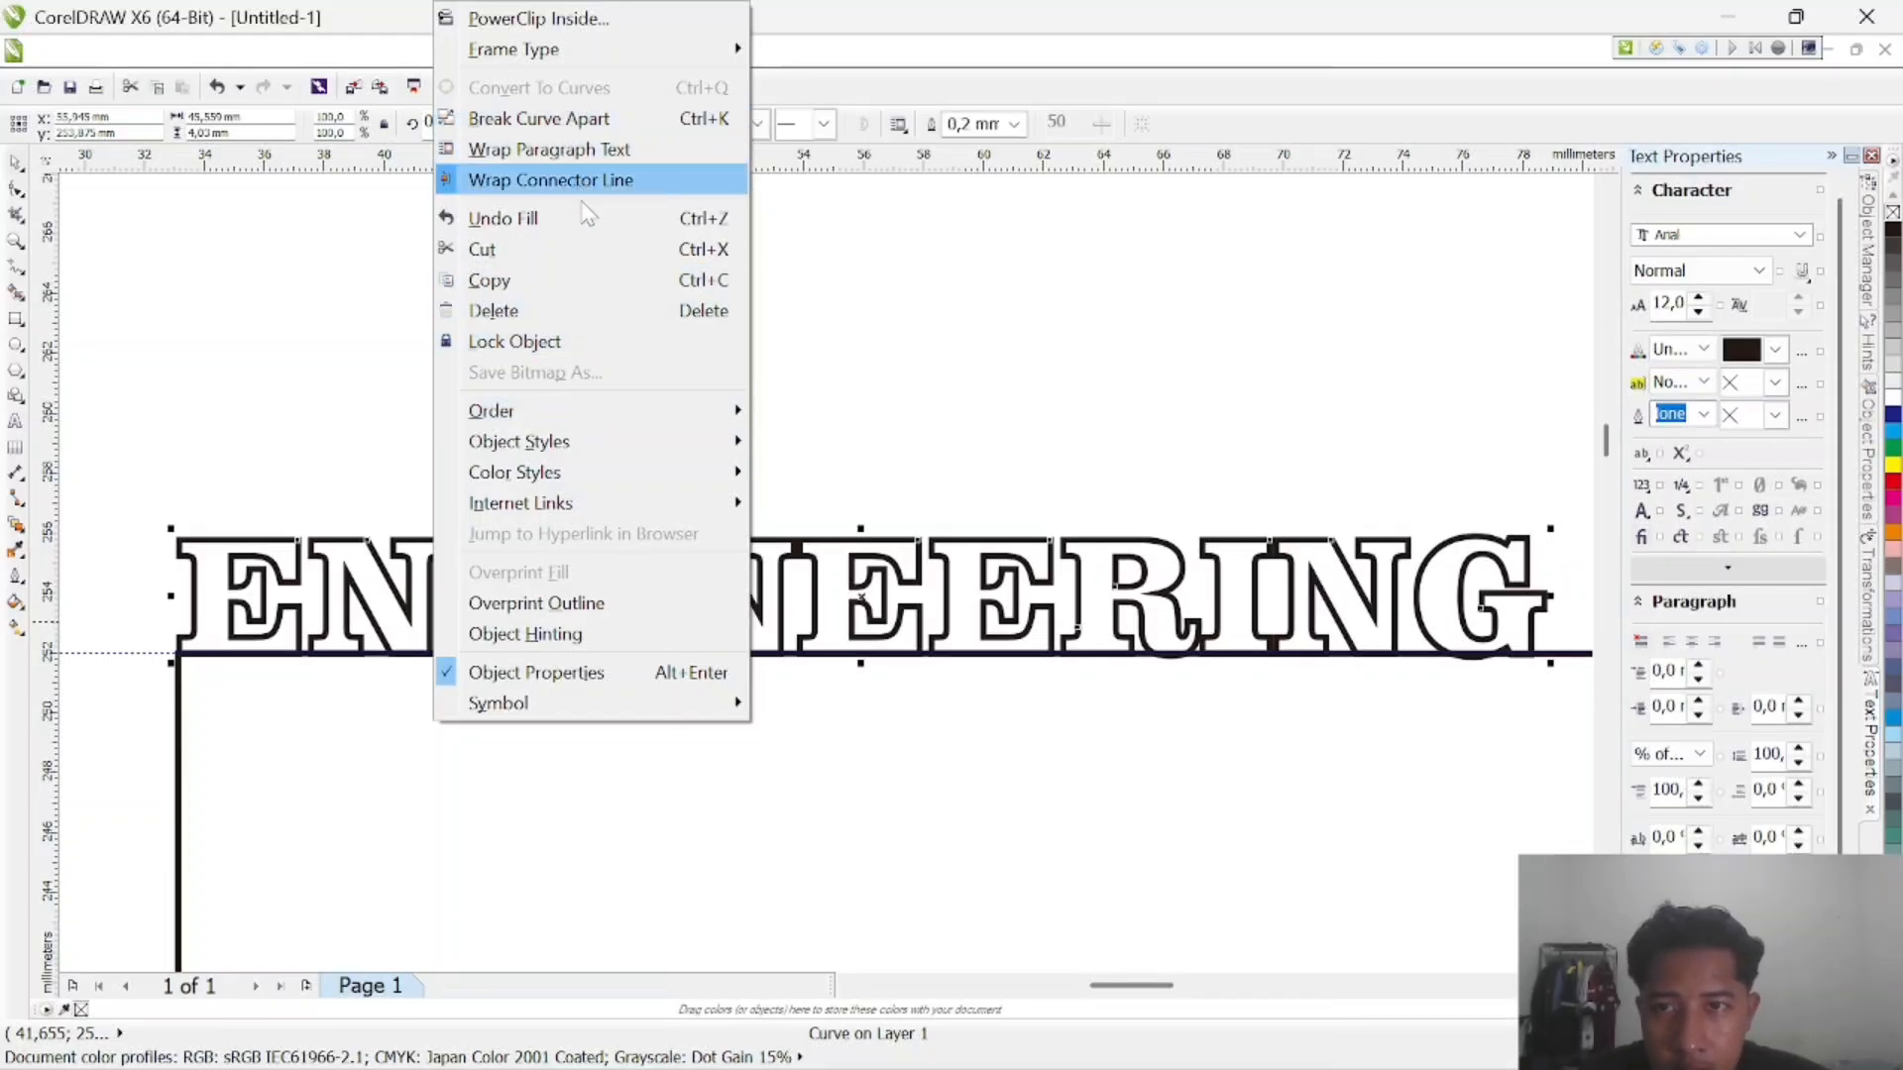
pyautogui.click(867, 420)
# Examine where the bases of the ENGINEERING letters meet the tag's stepped outline, then the whole tag
pyautogui.scroll(-2, 1160, 753)
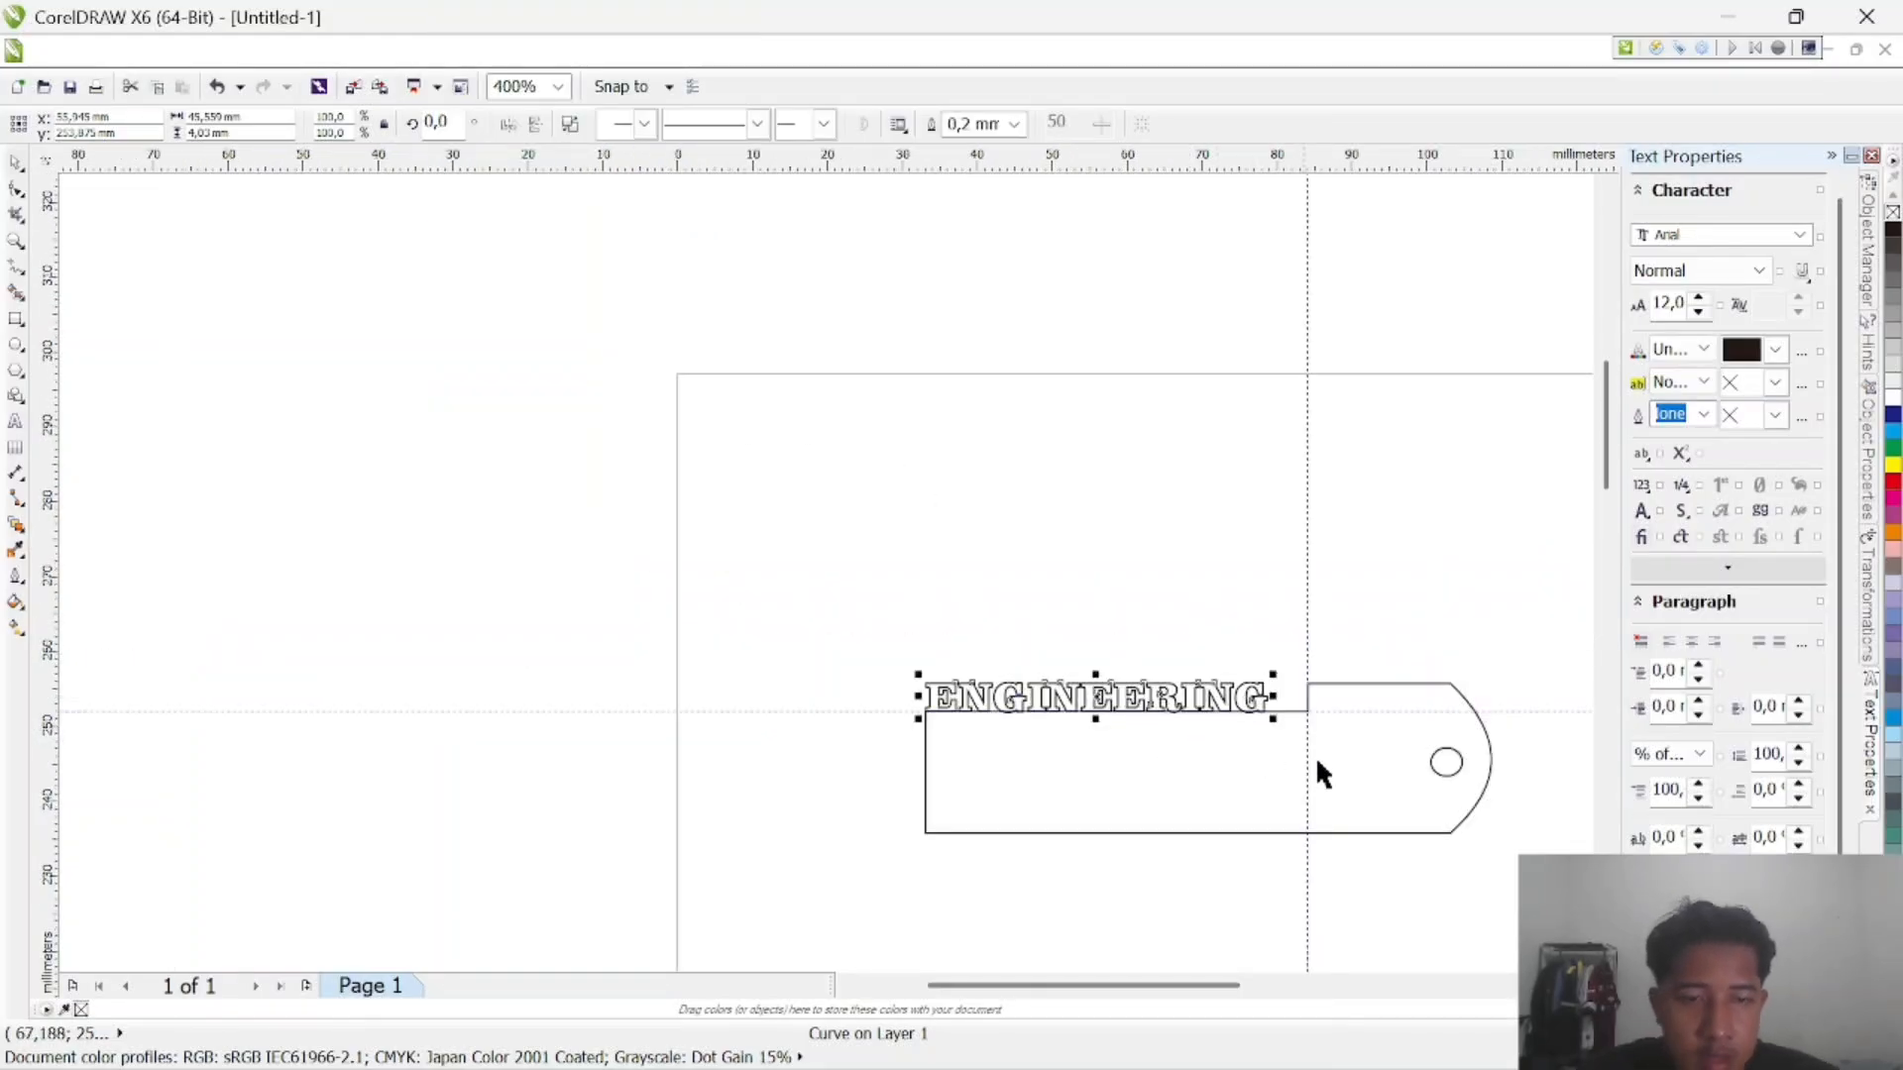
pyautogui.click(1356, 891)
pyautogui.scroll(1, 1517, 753)
pyautogui.scroll(3, 1066, 709)
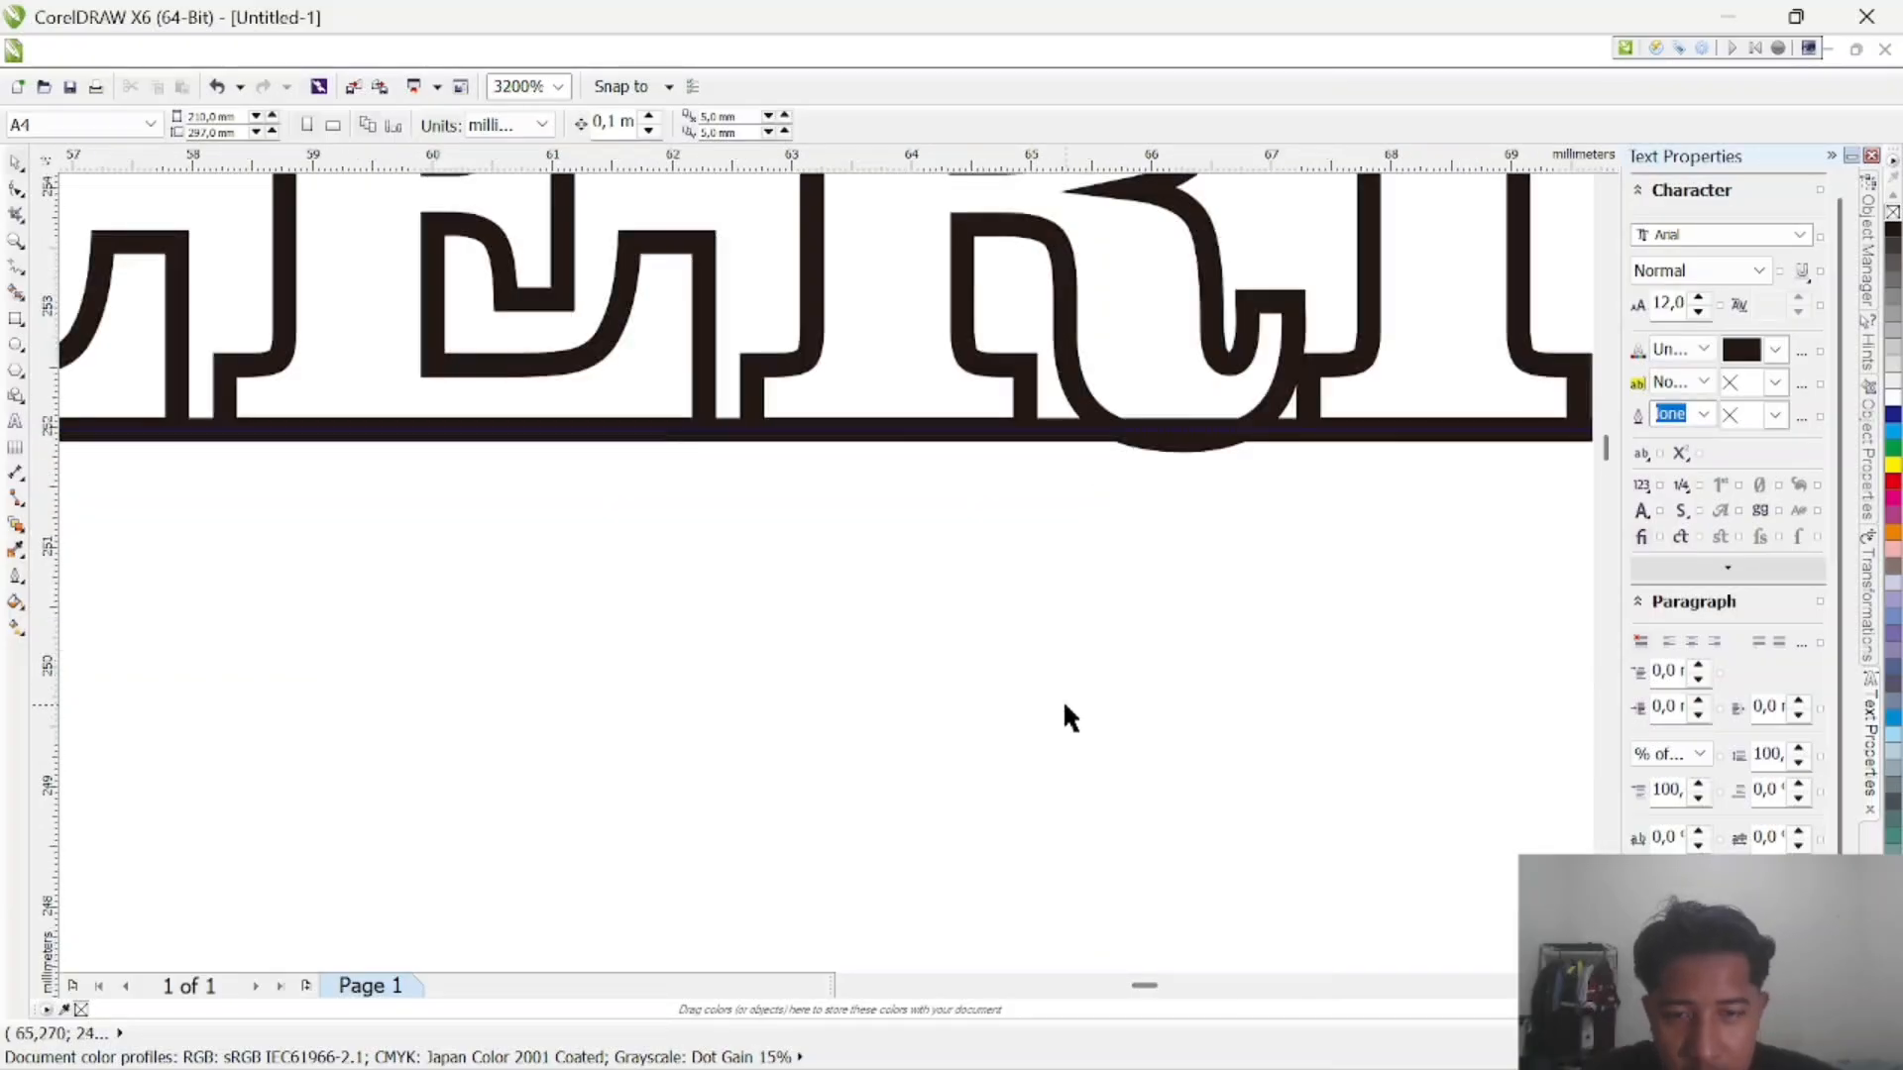
pyautogui.scroll(-2, 1348, 397)
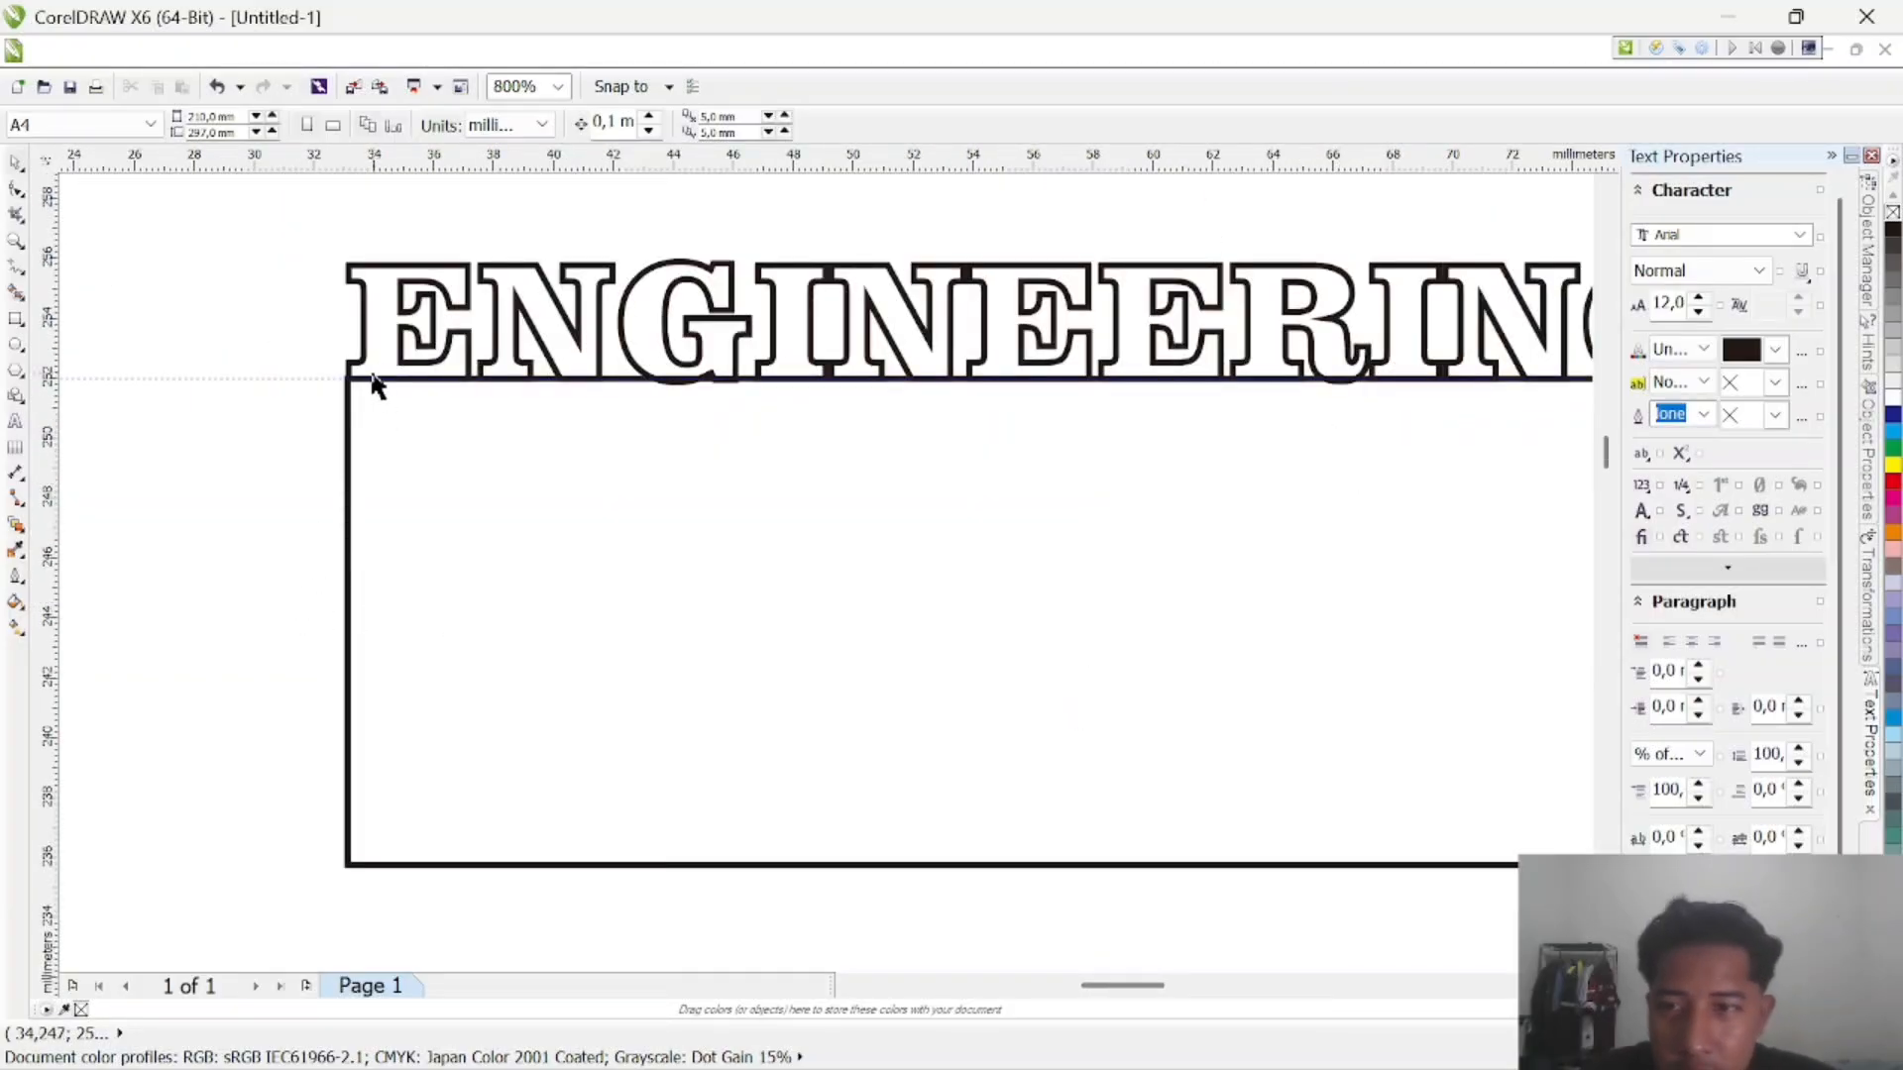
pyautogui.scroll(1, 372, 383)
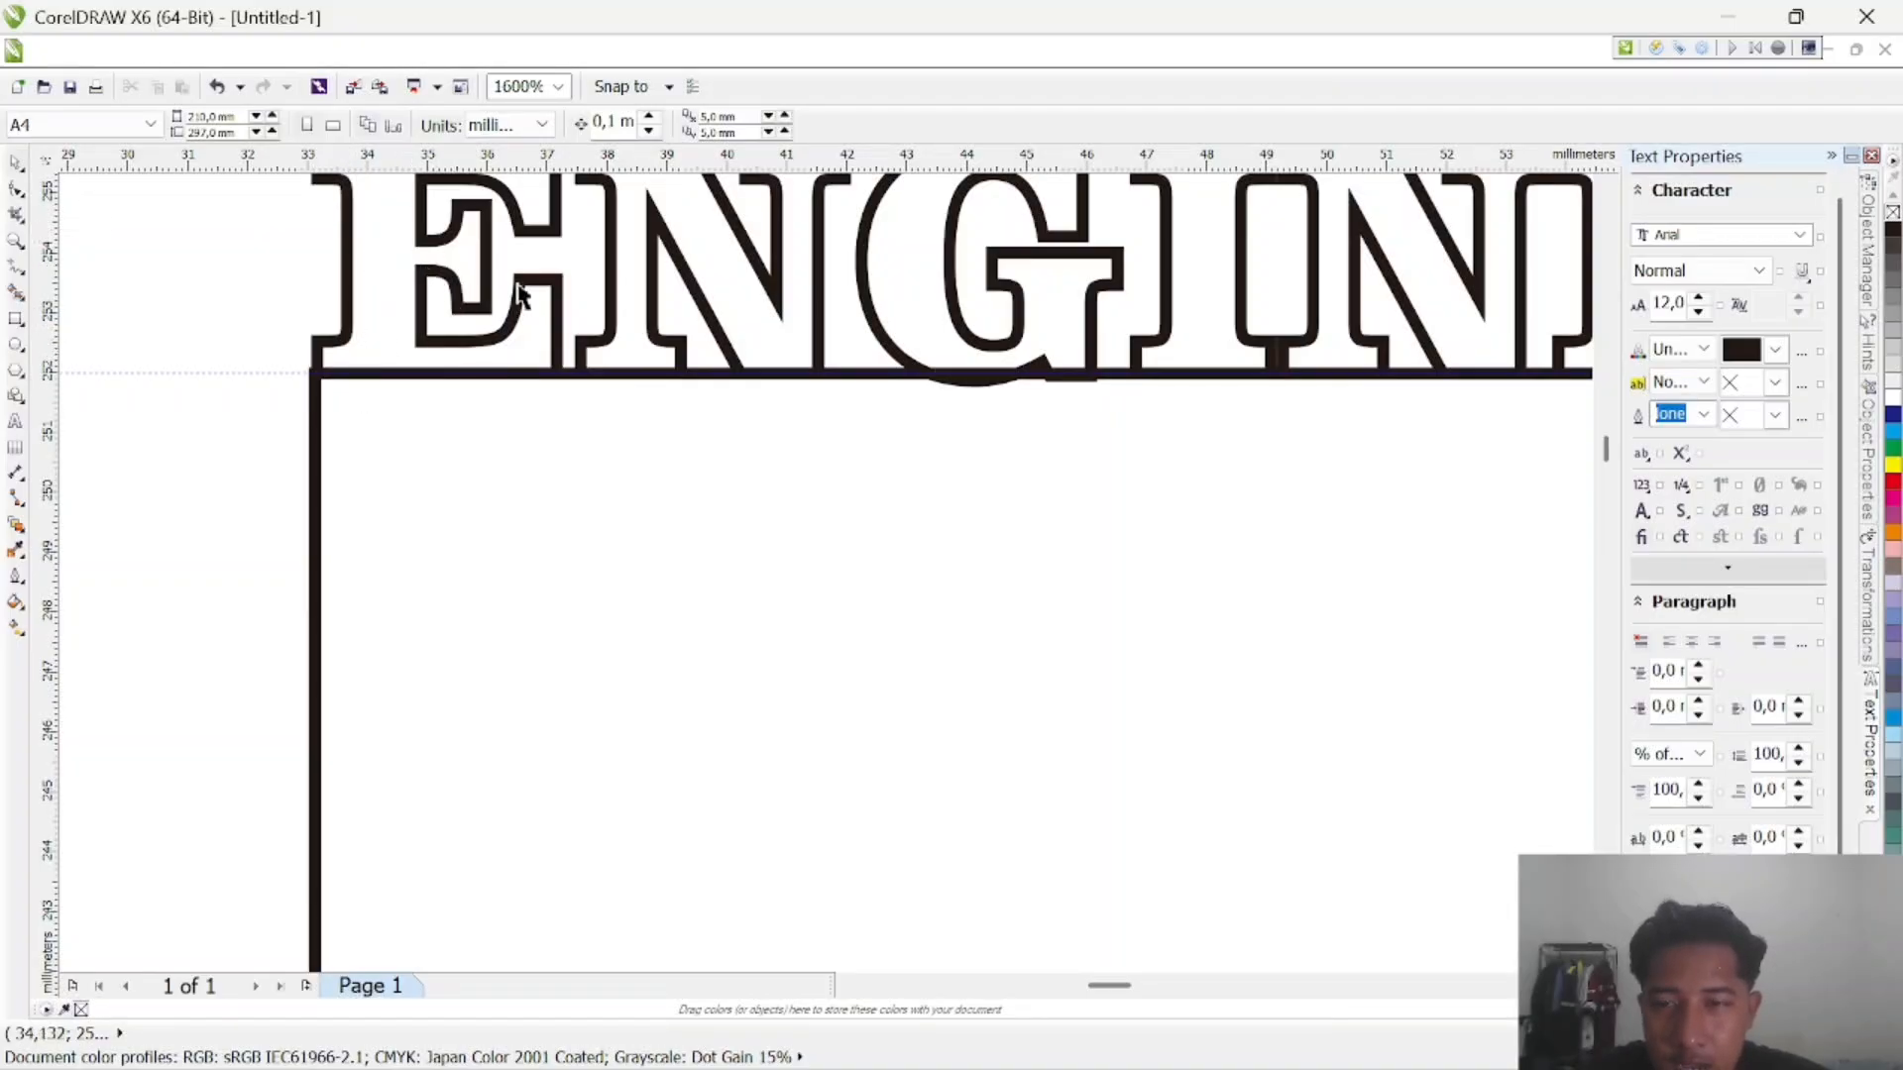
pyautogui.scroll(-3, 1376, 615)
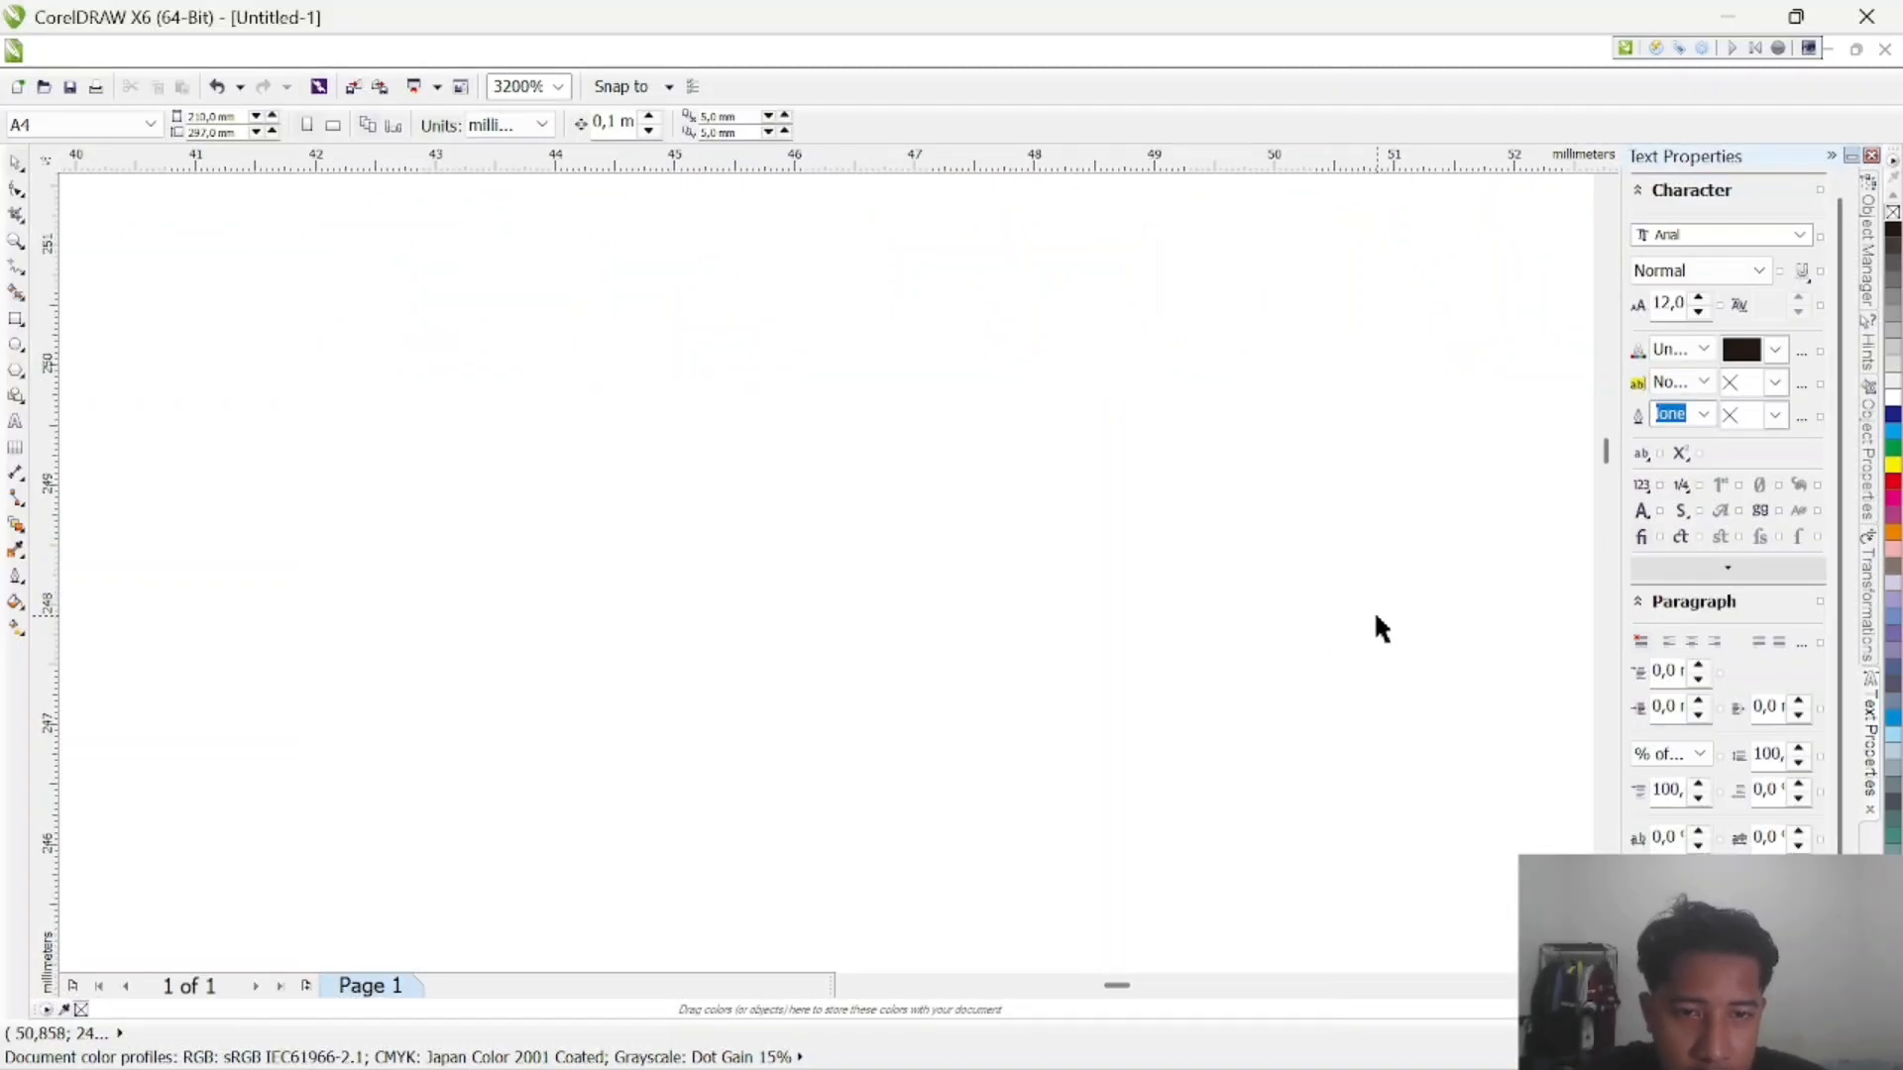
pyautogui.scroll(-2, 1373, 619)
pyautogui.scroll(-2, 323, 530)
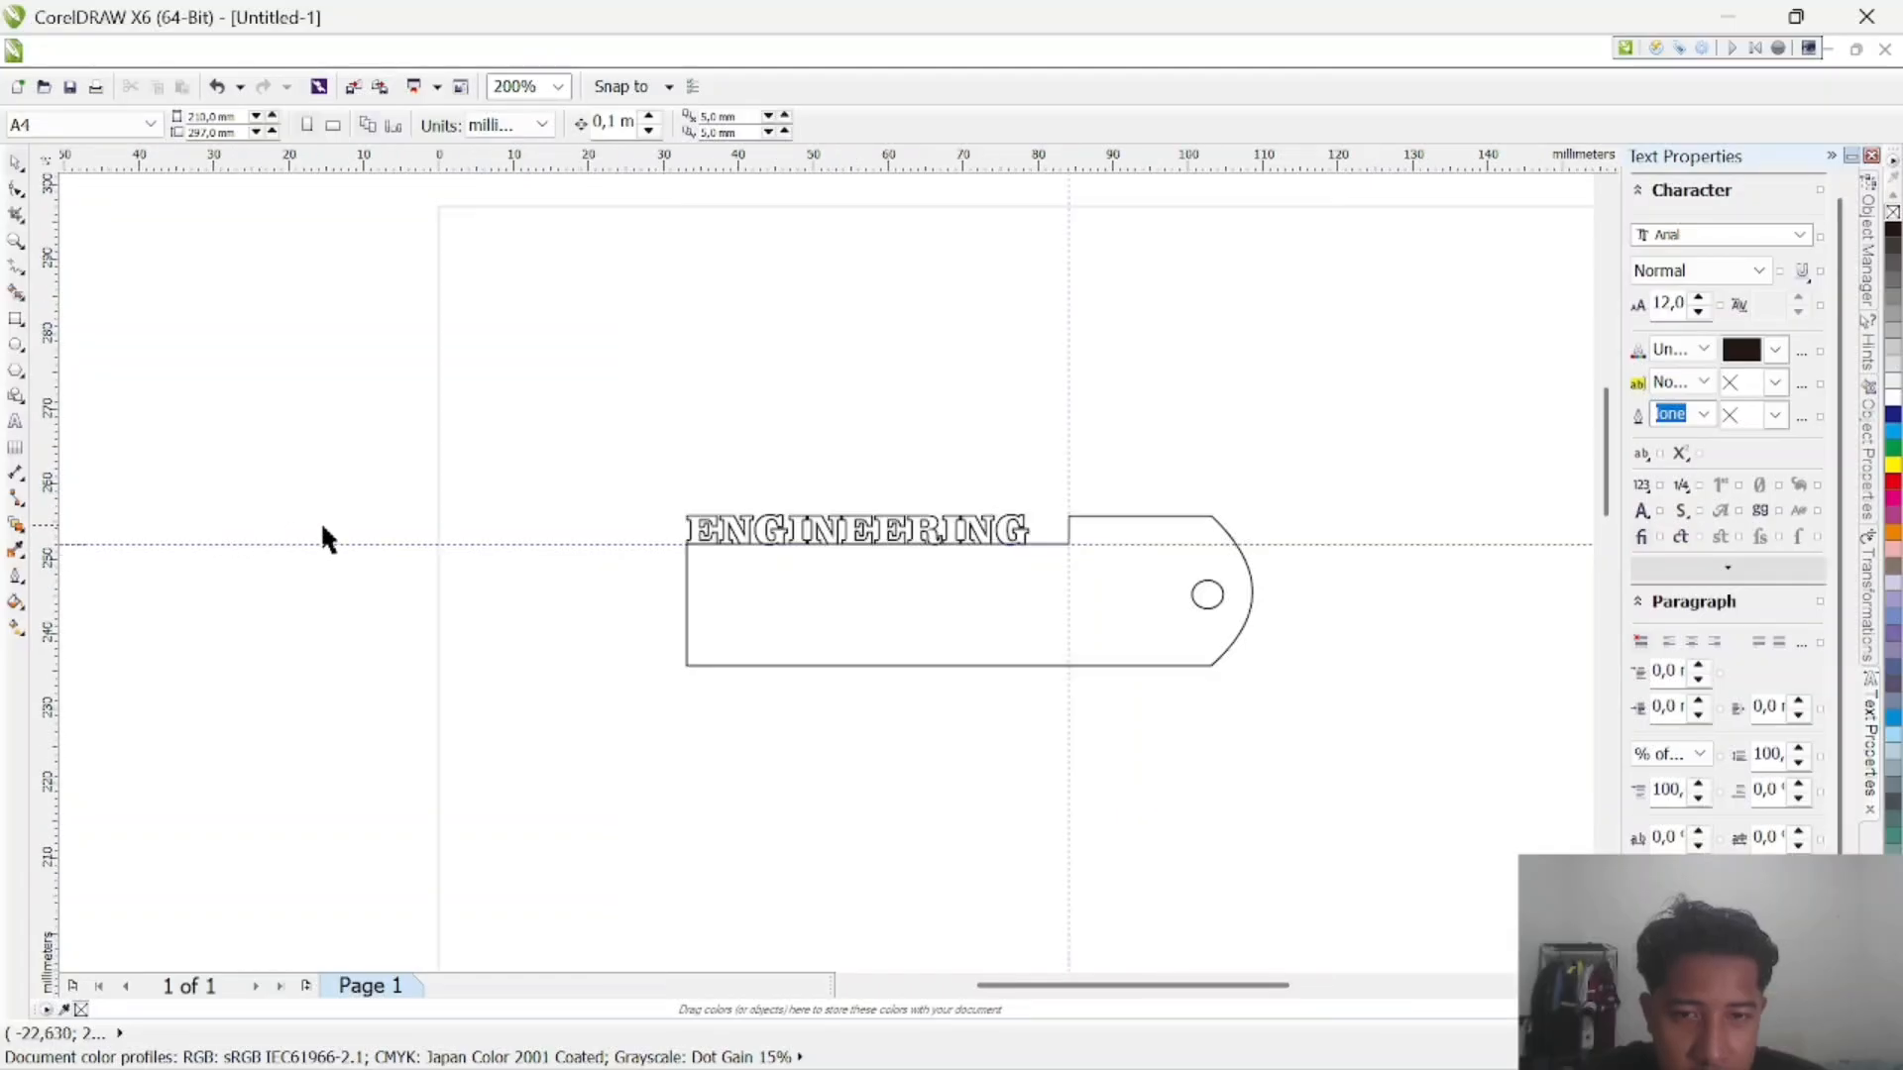